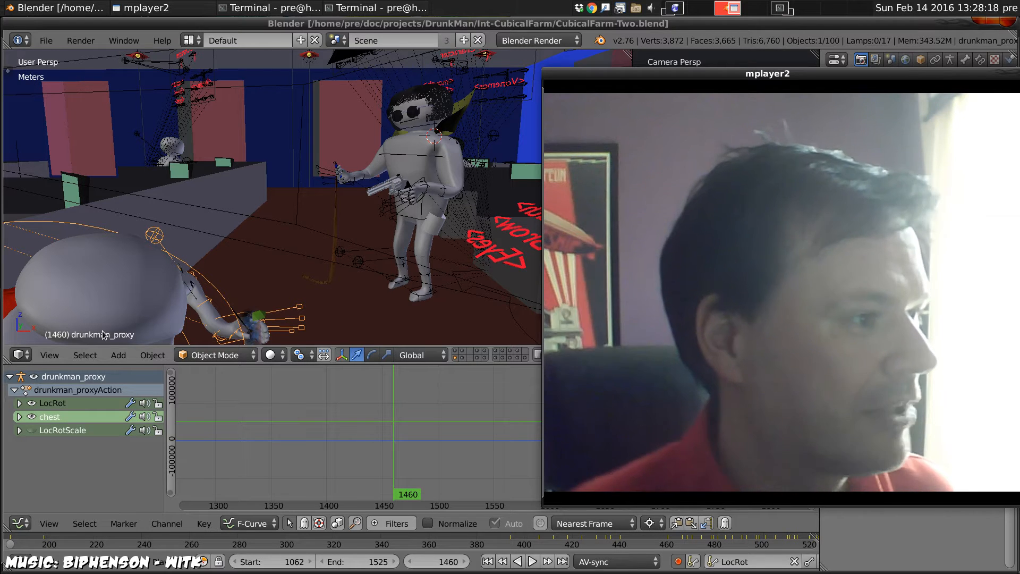
- Examine the posed drunkman and the gun-holding character in the office scene from several angles at frame 1460
middle_click_drag(192, 287, 348, 273)
middle_click_drag(306, 244, 315, 320)
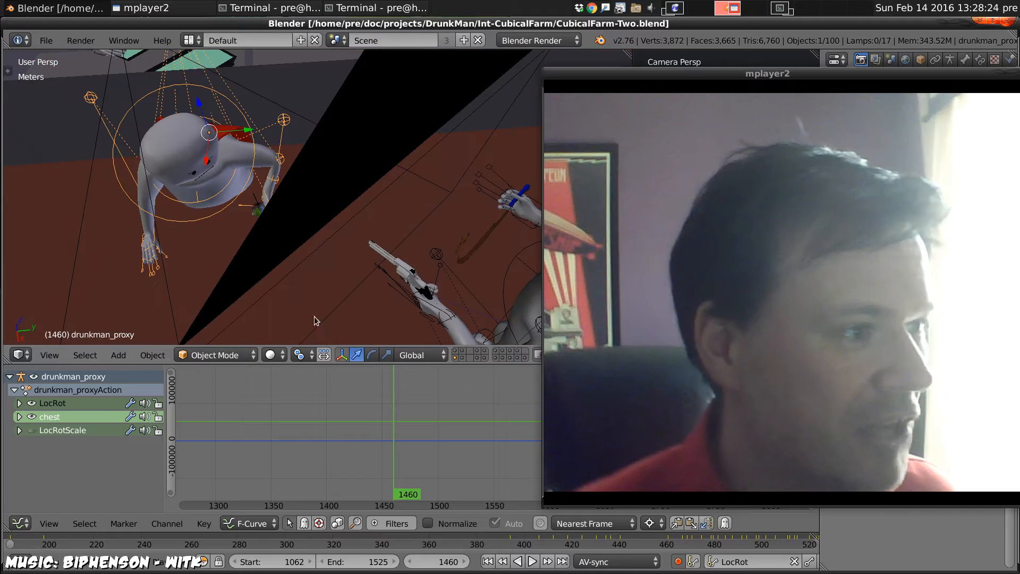
middle_click_drag(443, 292, 210, 315)
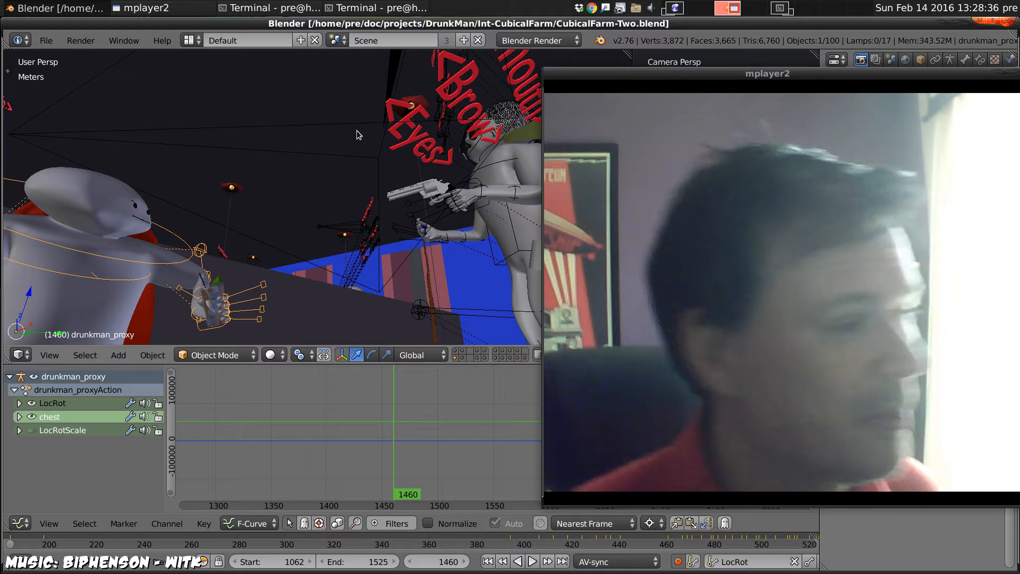
middle_click_drag(263, 277, 237, 290)
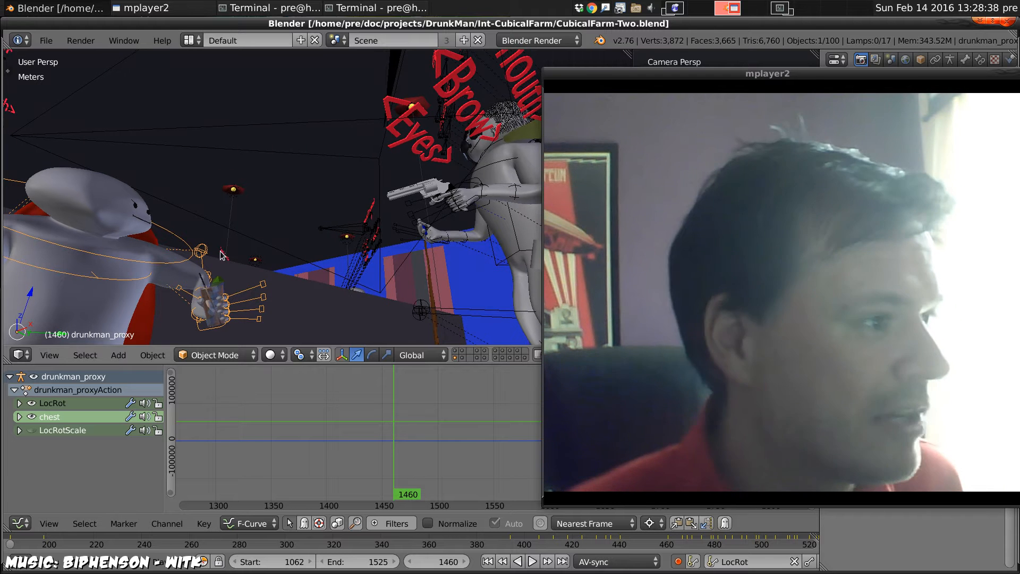
middle_click_drag(235, 187, 339, 224)
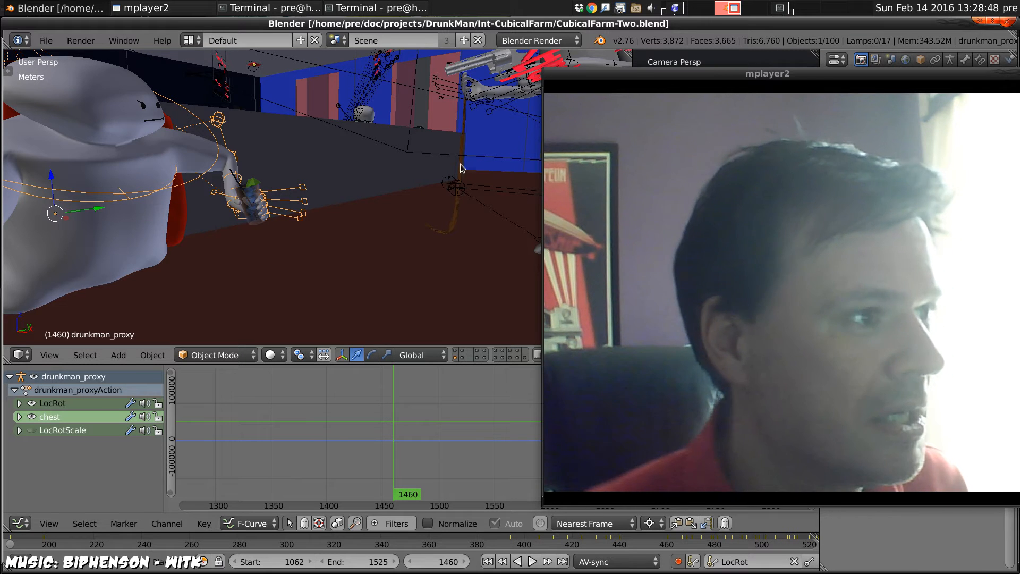
middle_click_drag(460, 167, 285, 195)
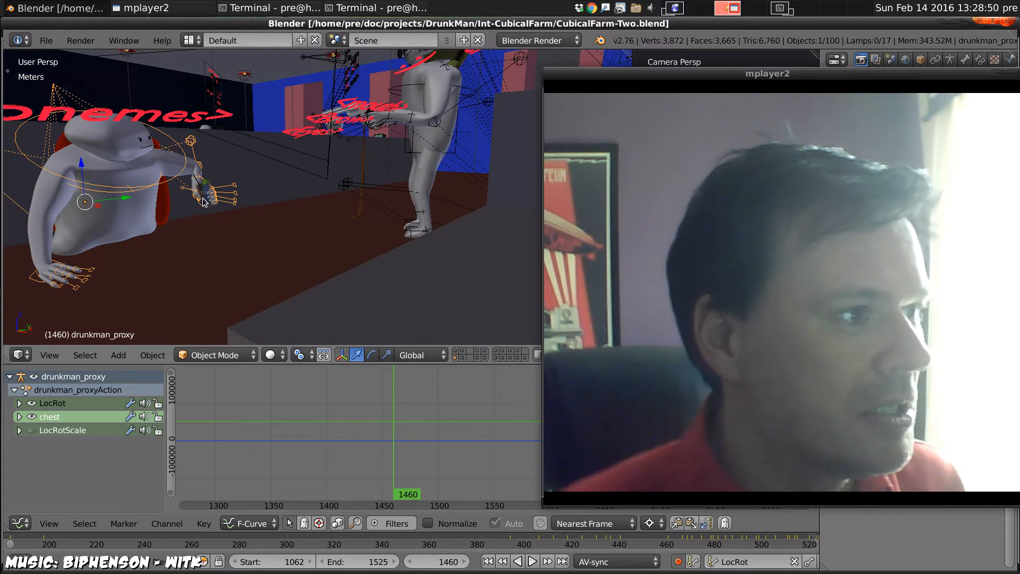
middle_click_drag(203, 202, 254, 208)
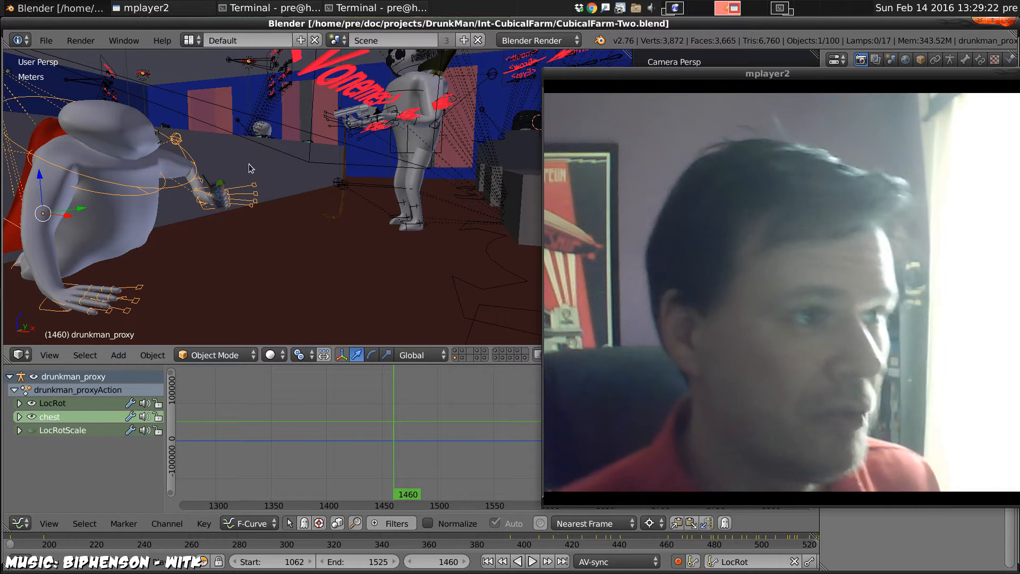
middle_click_drag(409, 114, 306, 222)
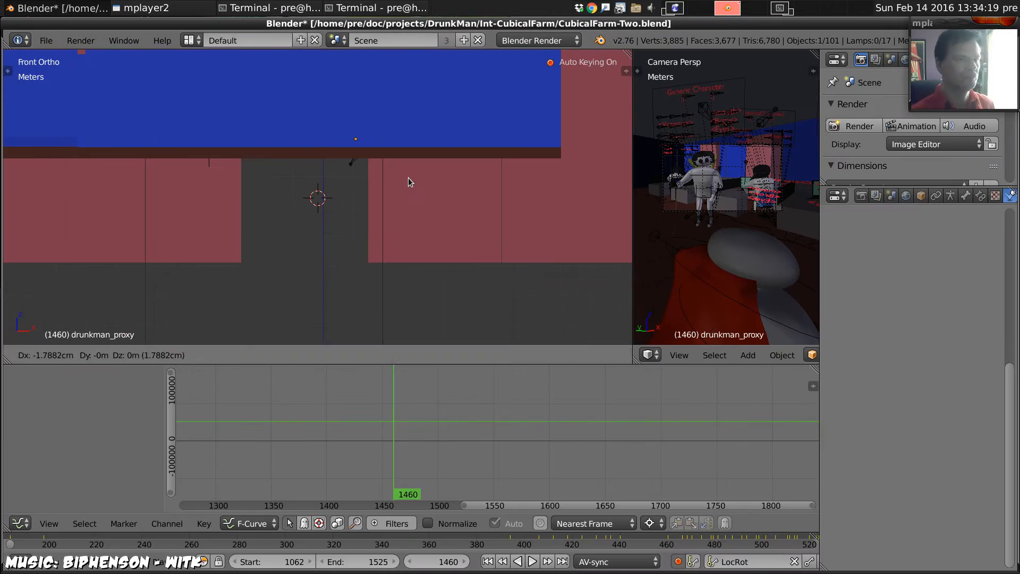
- Rotate the drunkman rig's hand.ik.L bone at frame 1544 and go to frame 1519
left_click(48, 41)
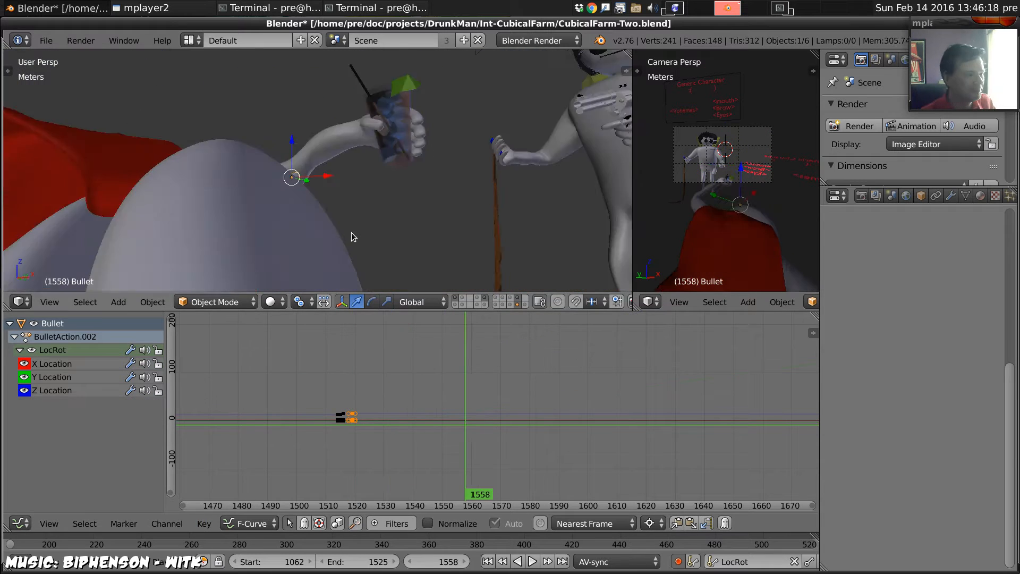
key("r")
left_click(375, 122)
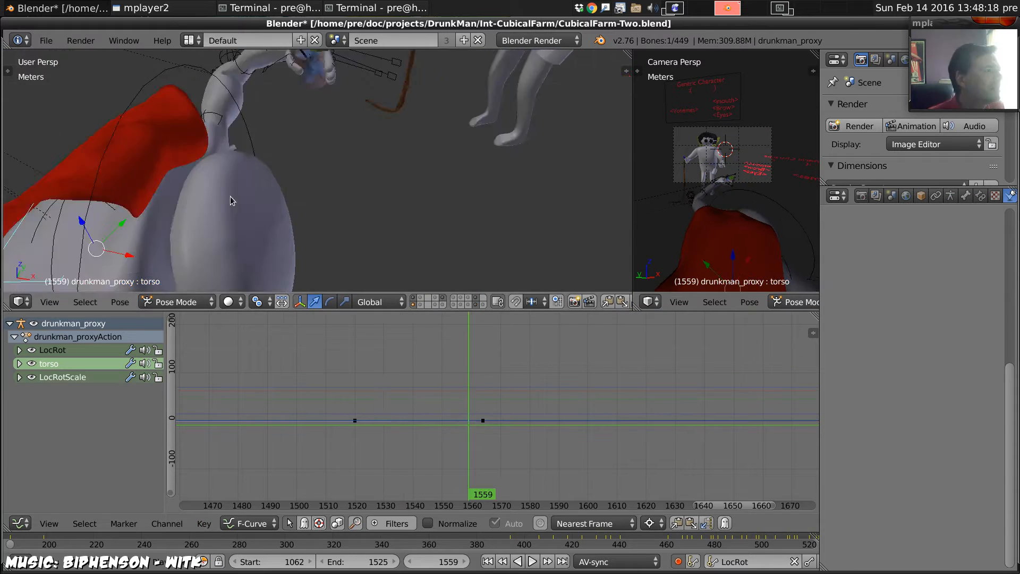
right_click(357, 107)
key("r")
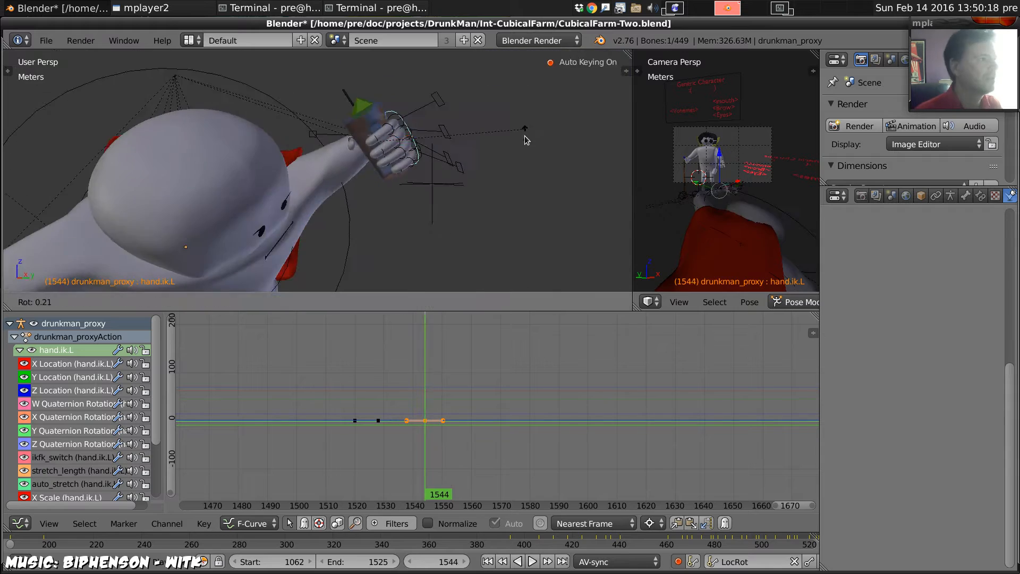
left_click(485, 431)
left_click(353, 431)
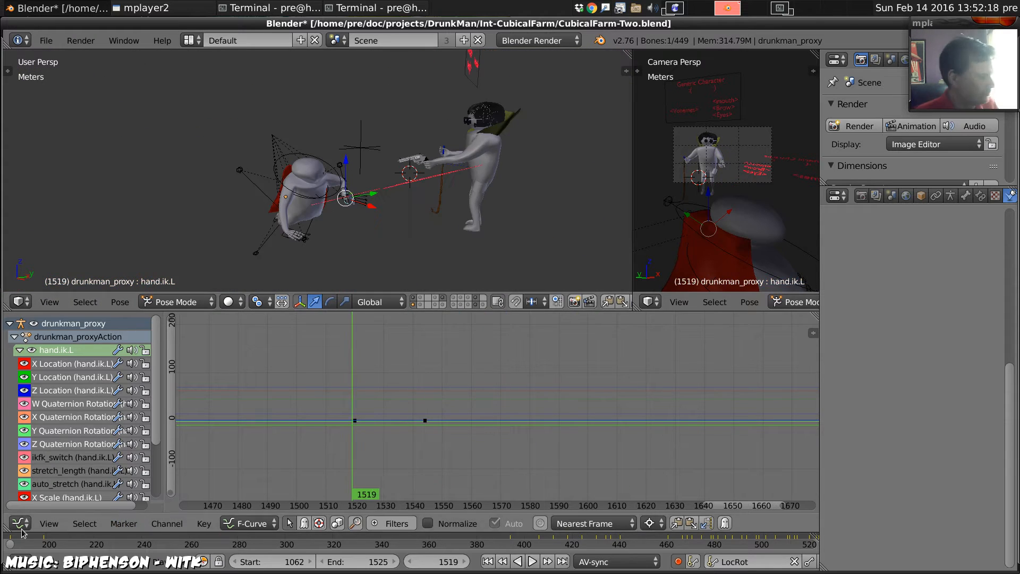
- Switch the animation editor to the Dope Sheet and go to frame 1534
left_click(20, 523)
scroll(79, 414, "down", 10)
left_click(394, 525)
left_click(477, 425)
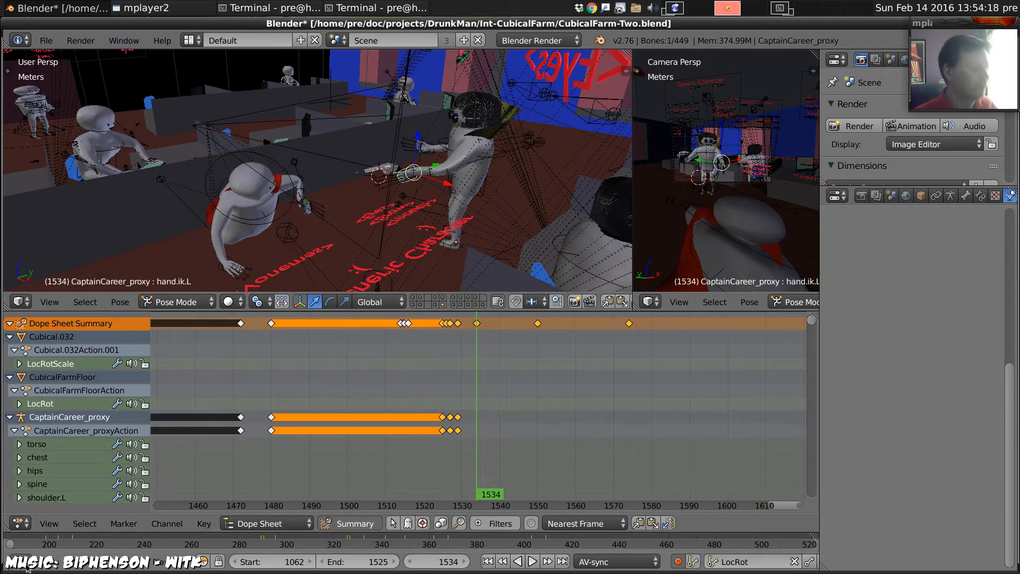
- Change the animation editor to the Graph Editor and go to frame 1600
left_click(20, 523)
left_click(570, 439)
left_click(481, 414)
left_click(410, 439)
left_click(609, 425)
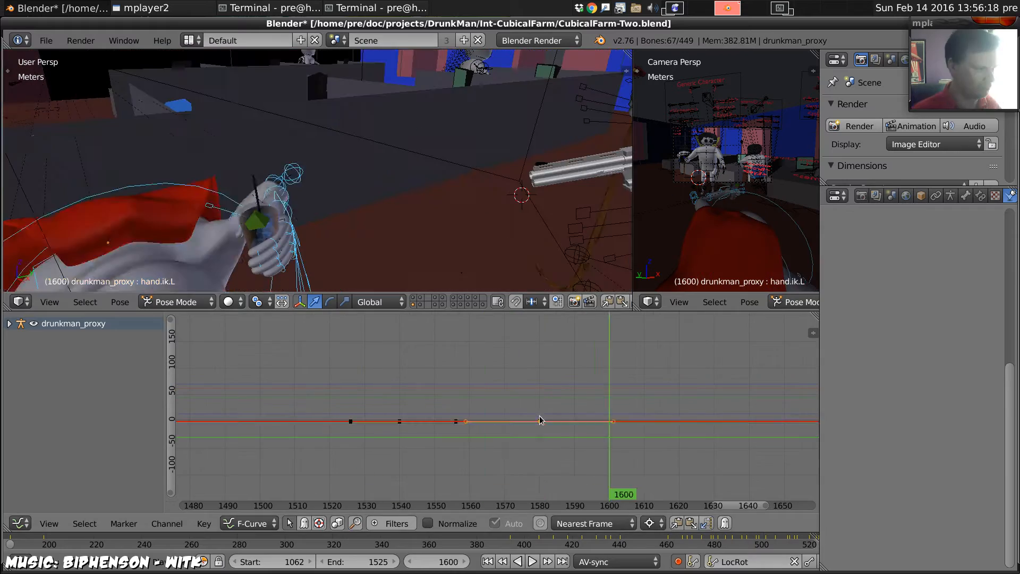
- Show the sound strips in the Video Sequence Editor and play the animation
left_click(20, 523)
left_click(73, 396)
left_click(335, 420)
key("alt+a")
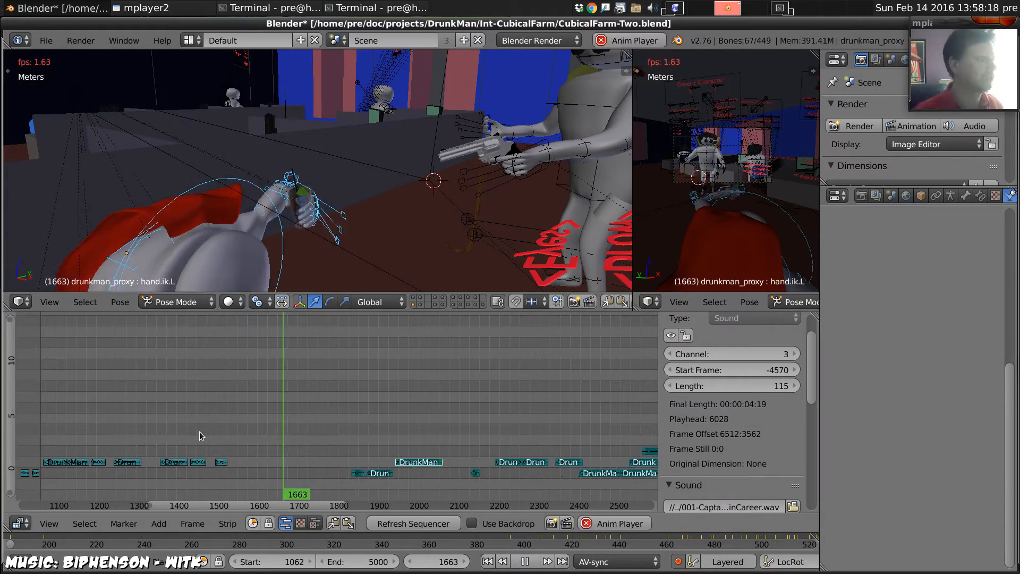
- Return to the Graph Editor, select the drunkman's head bone and inspect the pose at frame 1604
left_click(20, 523)
left_click(55, 467)
left_click(569, 425)
left_click(532, 425)
right_click(367, 175)
right_click(325, 154)
left_click(526, 346)
left_click(515, 346)
middle_click_drag(372, 181, 301, 187)
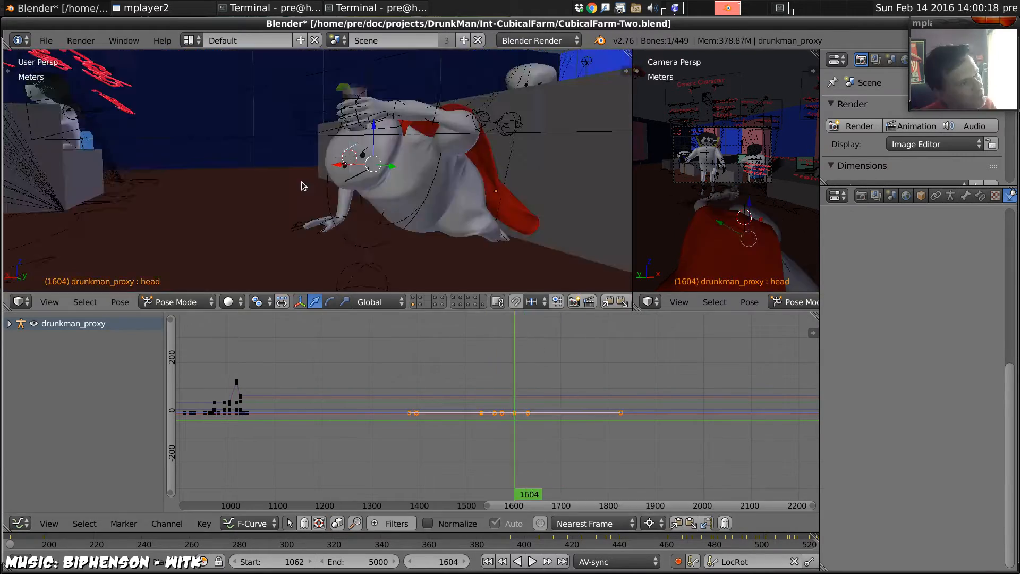
- Enlarge the 3D view showing the camera's view, then keyframe the camera and rotate it about the Z axis
left_click(473, 372)
key("KP_0")
left_click_drag(372, 311, 372, 426)
key("i")
left_click(538, 467)
key("r")
key("z")
left_click(499, 468)
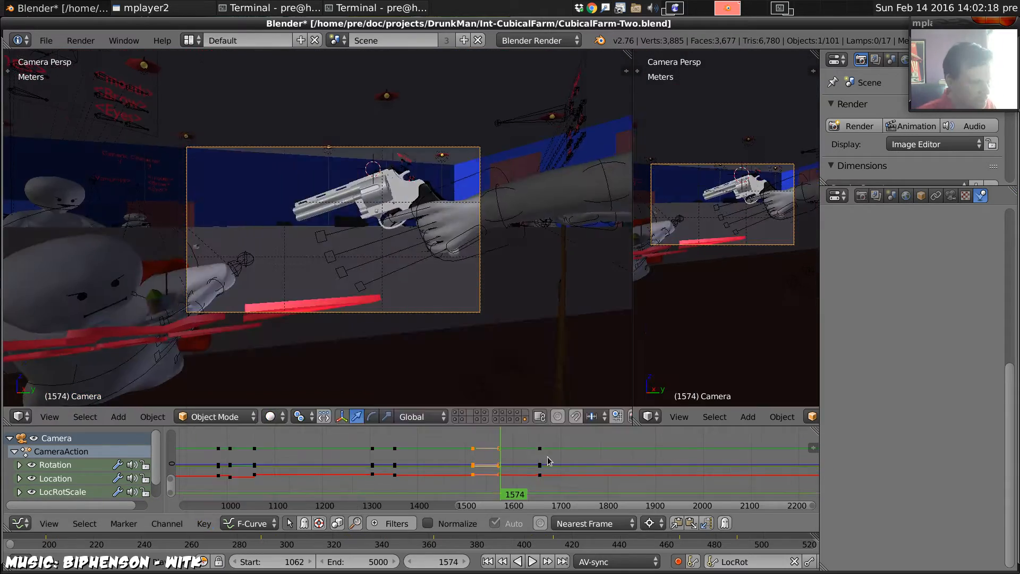
- Set the animation's end frame to 1601
left_click(487, 462)
left_click(509, 462)
double_click(361, 562)
type("1601")
key("Return")
- Move the camera along the X axis
left_click(483, 473)
key("g")
key("x")
- Move the drunkman's left elbow target bone down about 20 cm along global Z at frame 1599
middle_click_drag(340, 212, 297, 276)
left_click(499, 468)
left_click(509, 468)
right_click(271, 282)
right_click(231, 132)
left_click(507, 467)
right_click(453, 276)
key("g")
key("z")
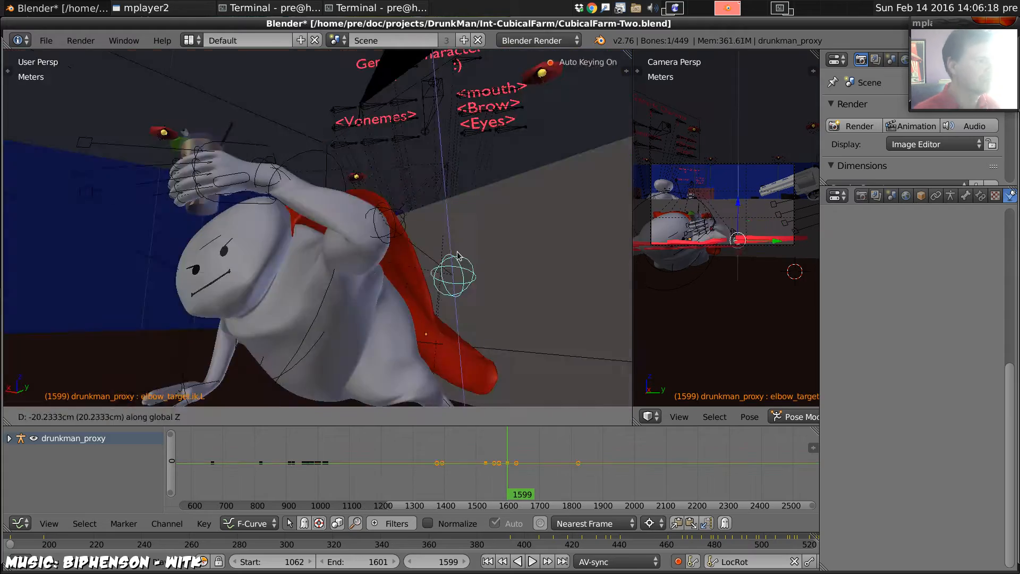
- Reposition the drunkman's forearm_hose_end.L bone in the maximized camera view and go to frame 1602
middle_click_drag(340, 213, 298, 239)
right_click(296, 228)
left_click(495, 468)
right_click(349, 331)
key("KP_0")
key("shift+space")
key("g")
key("shift+space")
left_click(509, 468)
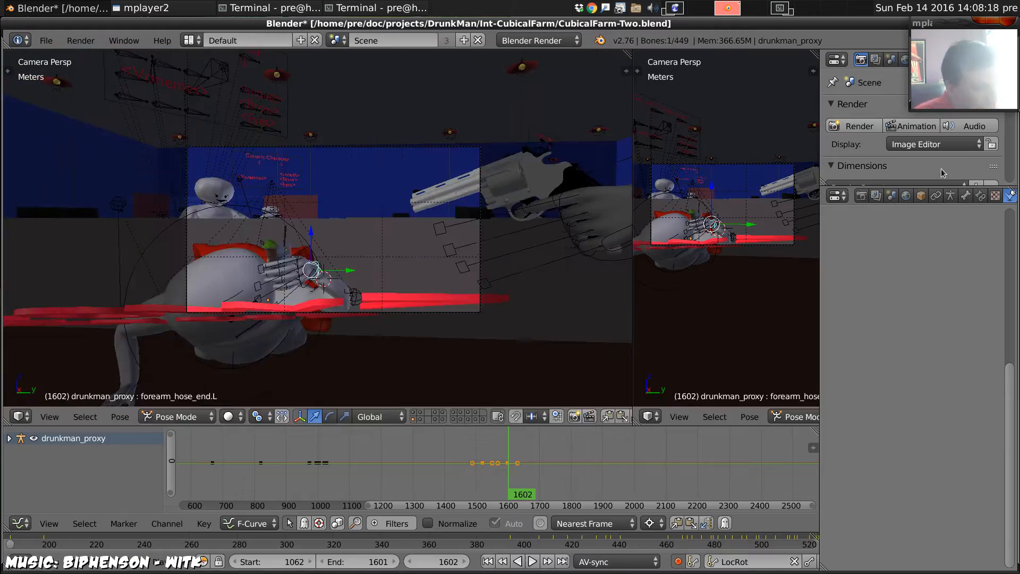
- Save the file and render frame 1602, fitting the rendered image in the view
key("ctrl+s")
key("F12")
key("Home")
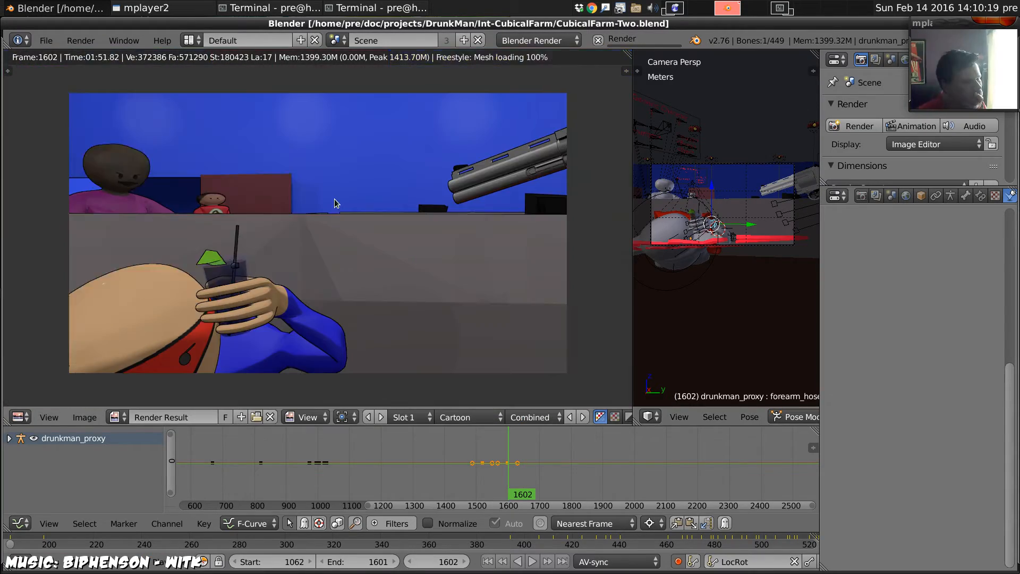
- Close the render, reposition the drunkman's upper_arm_hose.L bone for frame 1602, and save the file
key("Escape")
middle_click_drag(340, 213, 404, 239)
right_click(321, 298)
key("g")
left_click(477, 468)
key("KP_0")
left_click(508, 467)
middle_click_drag(297, 239, 429, 208)
key("ctrl+s")
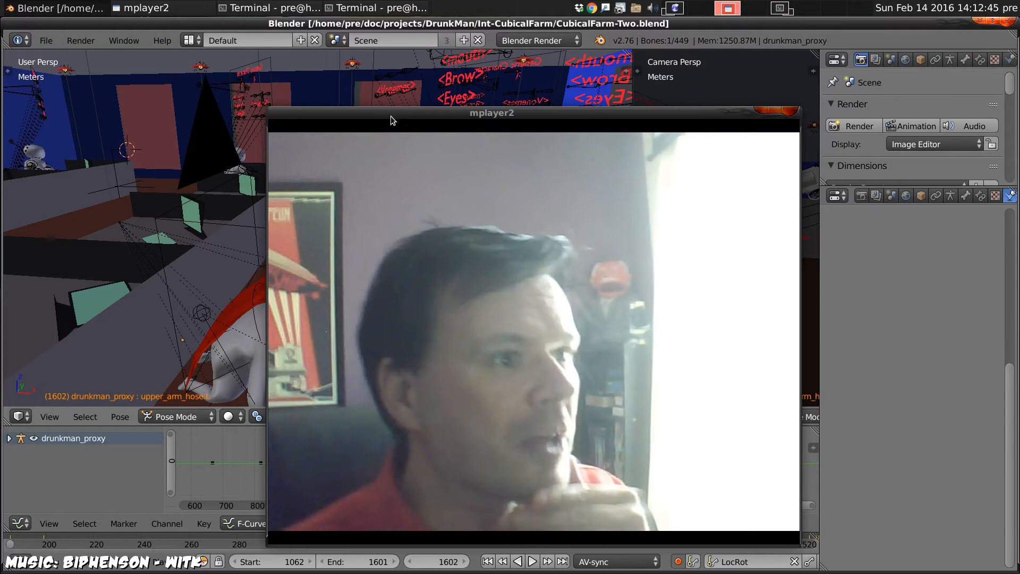
- Shrink the mplayer2 webcam window and move it clear of the main 3D view and the animation editor
left_click_drag(375, 113, 657, 98)
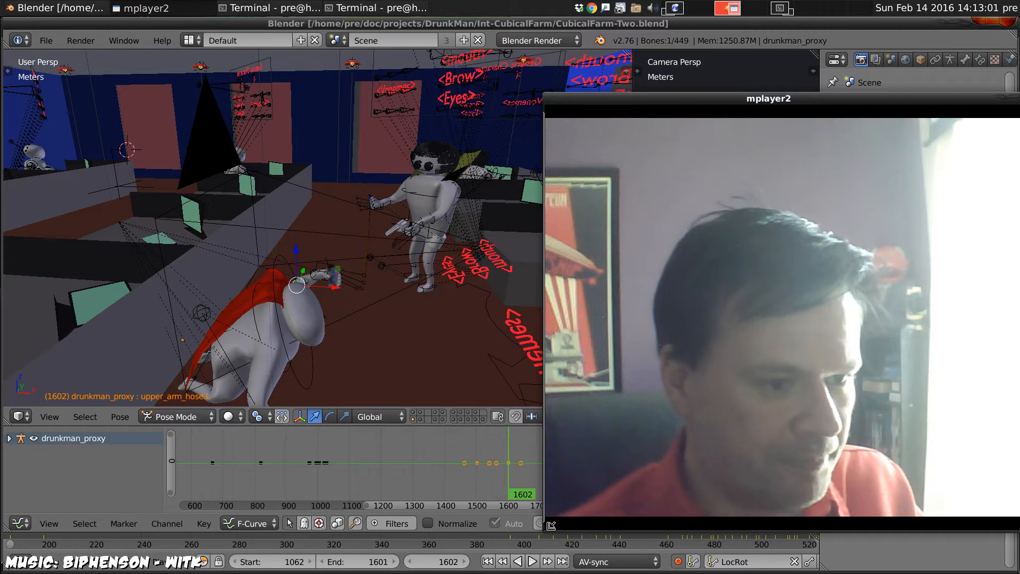
left_click_drag(551, 525, 860, 268)
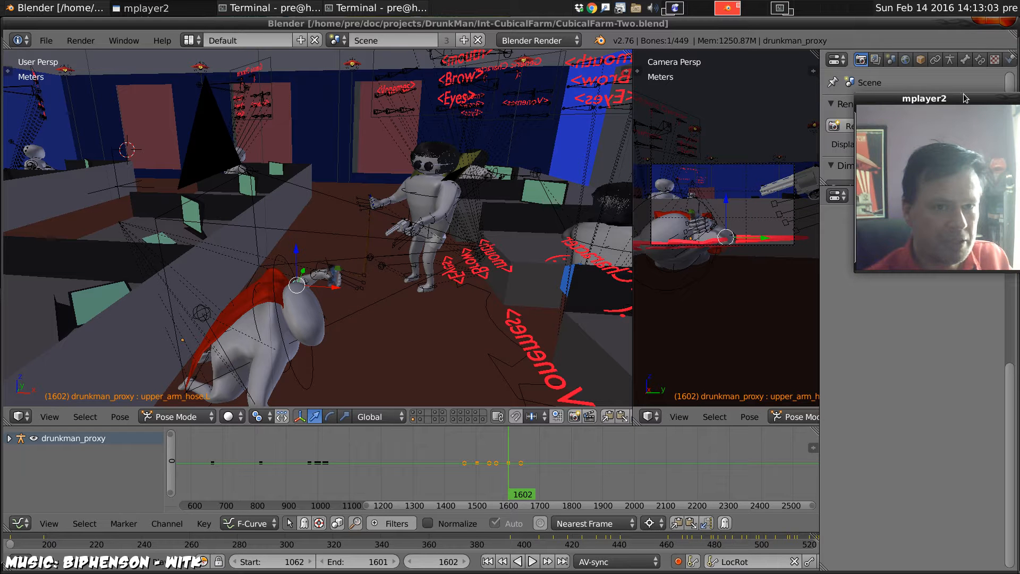
left_click_drag(964, 97, 890, 43)
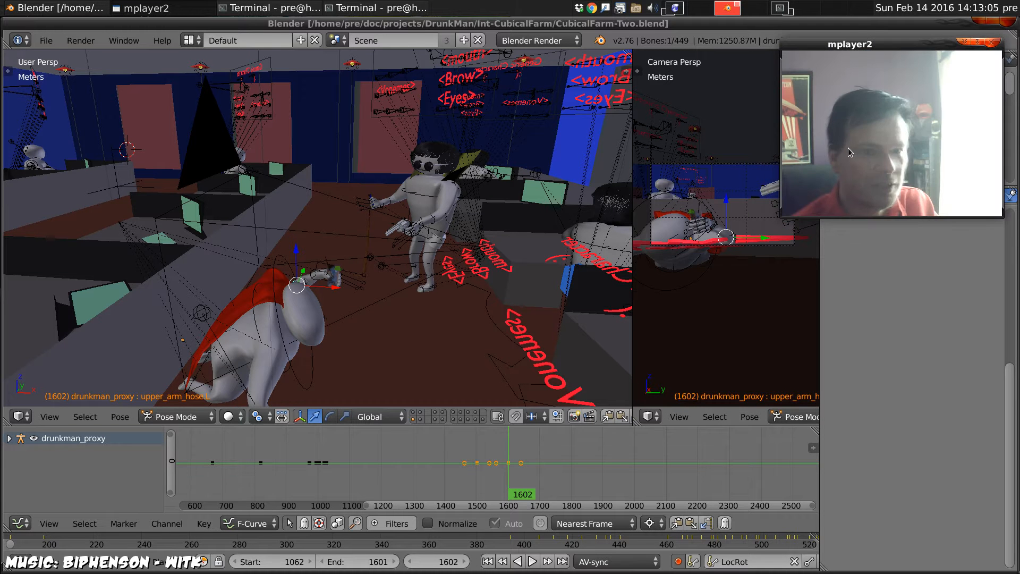
- Save the scene and save it again under the new name CubicalFarm-ShootGlass.blend
left_click(47, 41)
left_click(85, 154)
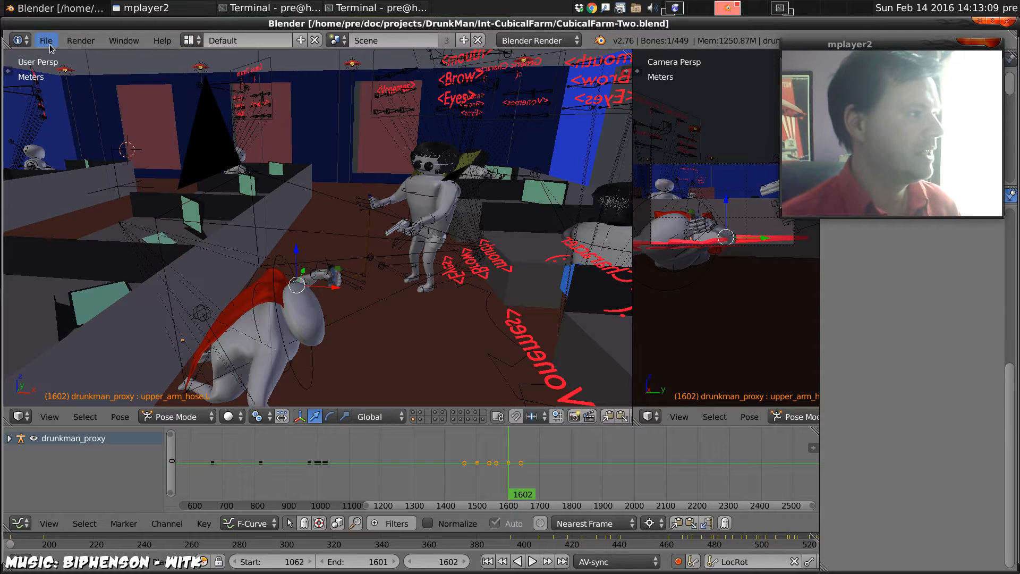
left_click(54, 41)
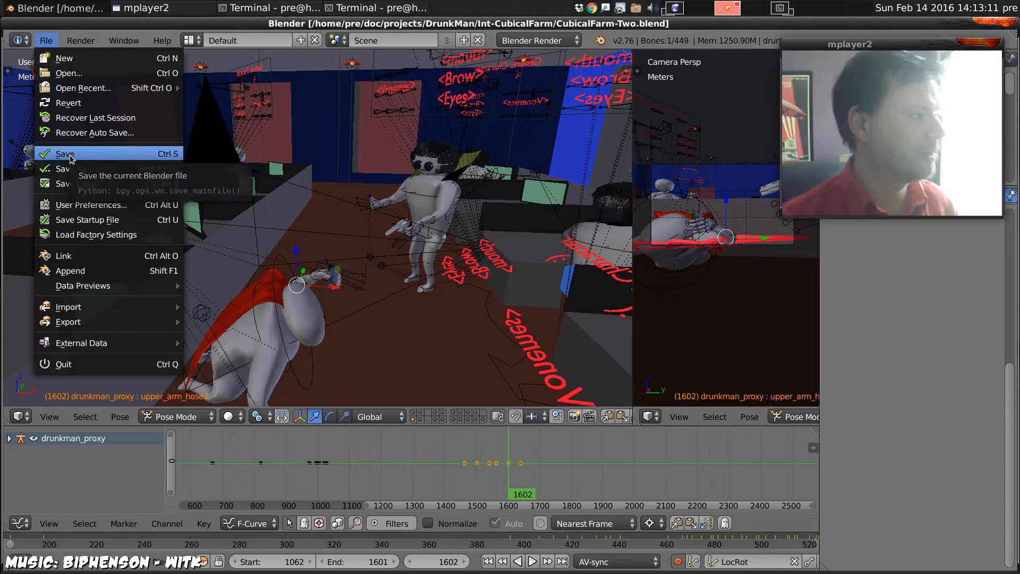
left_click(94, 169)
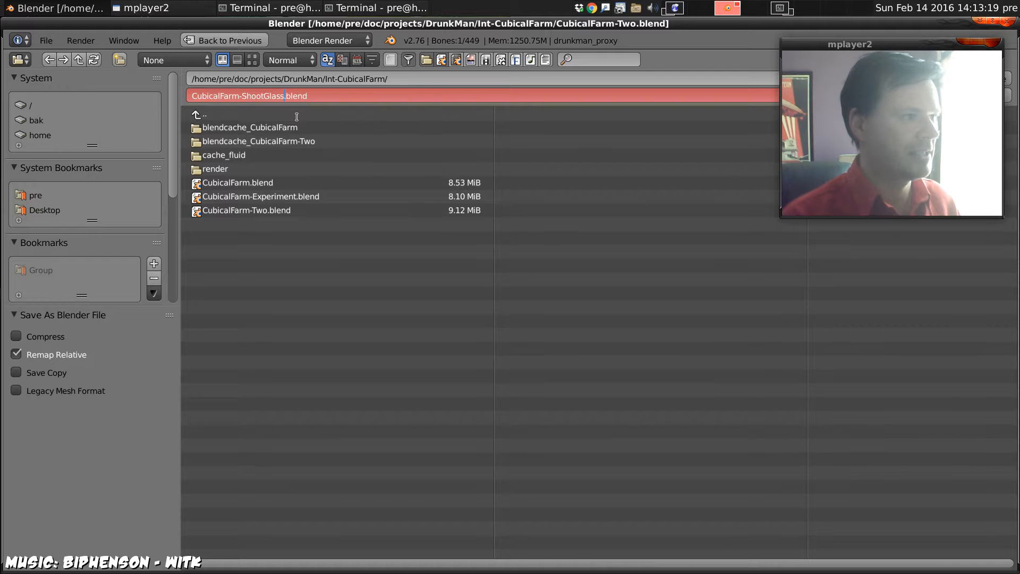
key("Return")
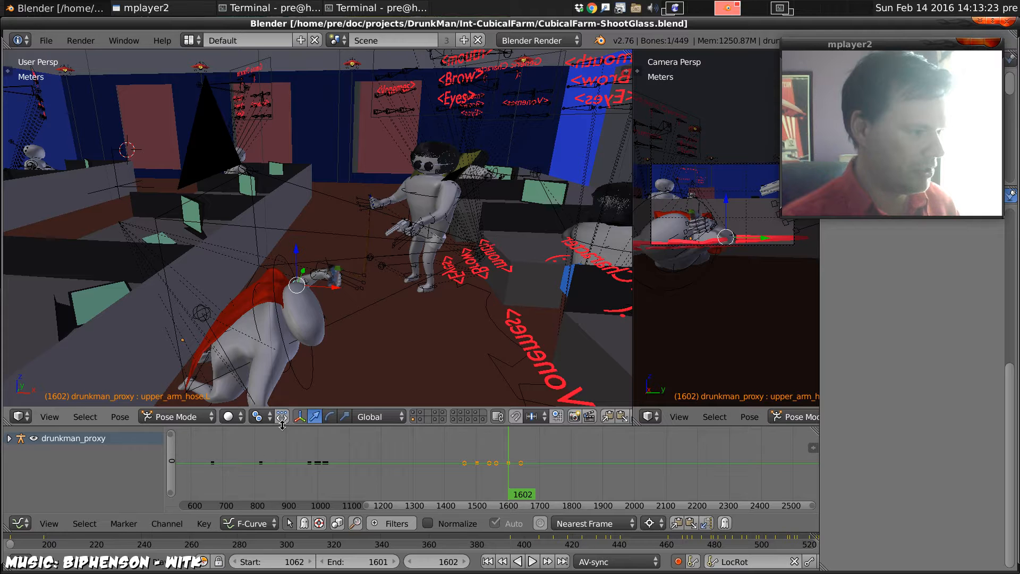
- Enlarge the animation editor and switch it to the Dope Sheet
left_click_drag(294, 328, 294, 316)
left_click(20, 523)
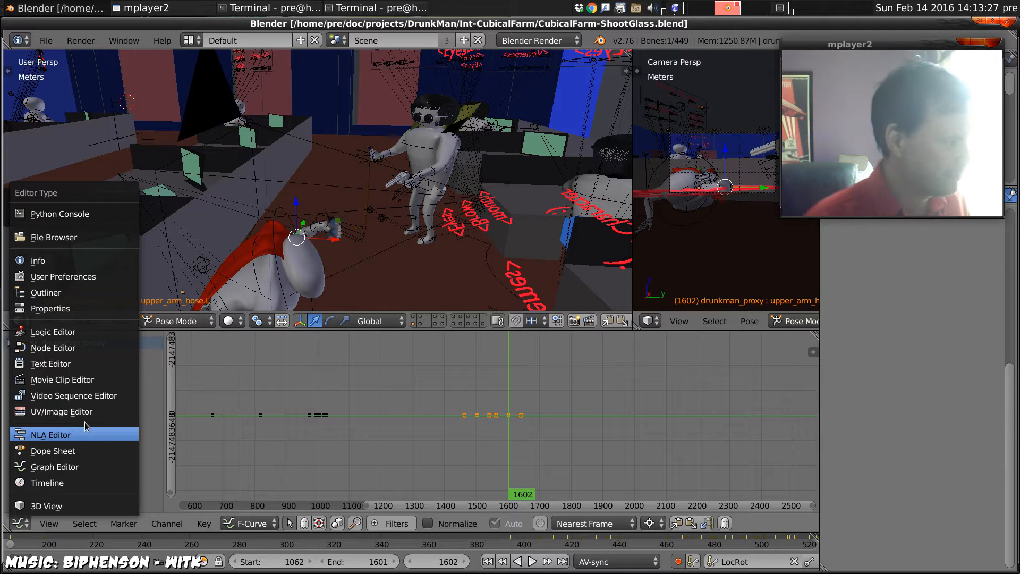
left_click(73, 451)
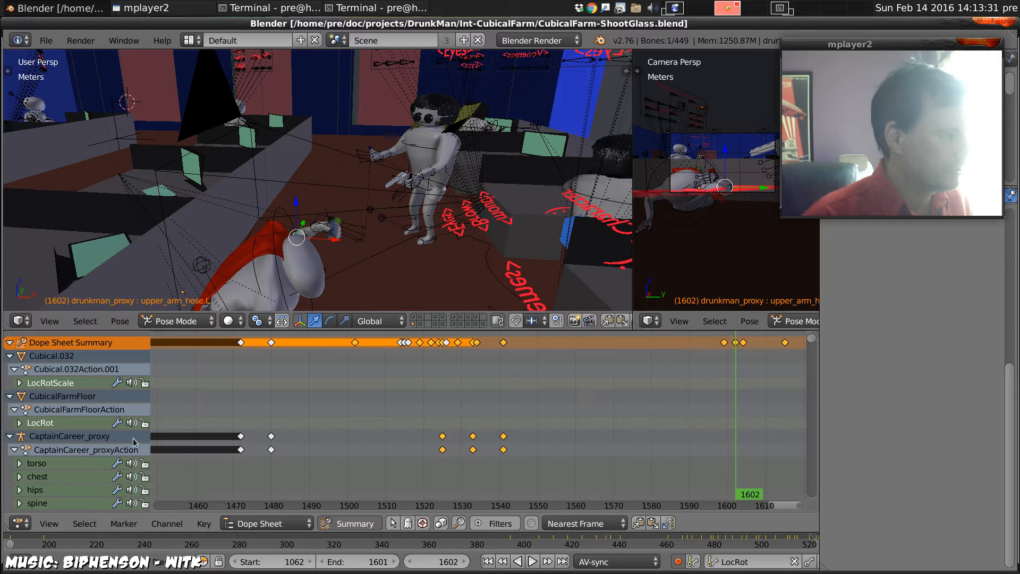
- Select all keyframes in the Dope Sheet and shift them 1601 frames earlier
scroll(573, 398, "down", 6)
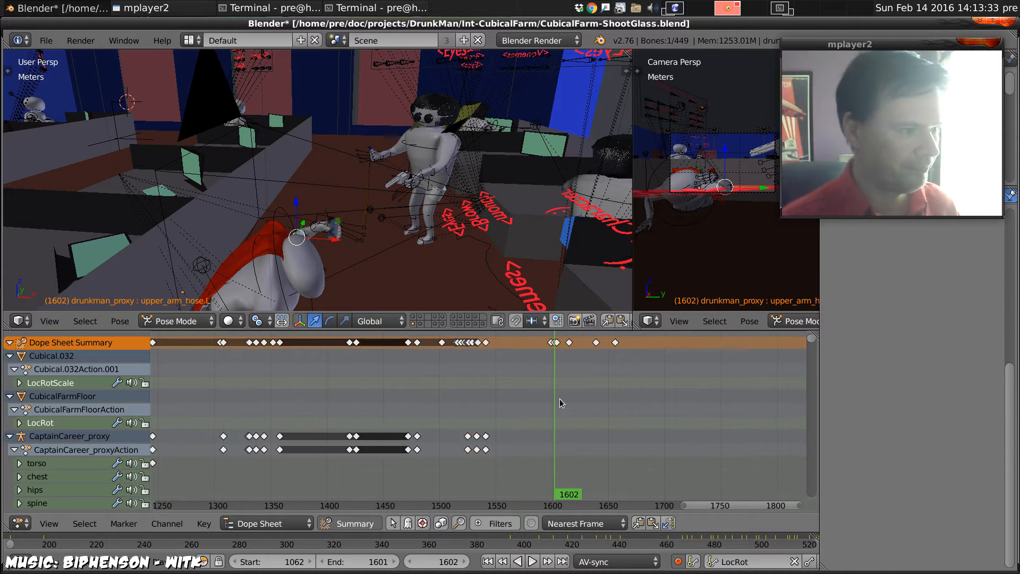
scroll(560, 399, "down", 10)
middle_click_drag(257, 412, 579, 409)
scroll(531, 421, "down", 8)
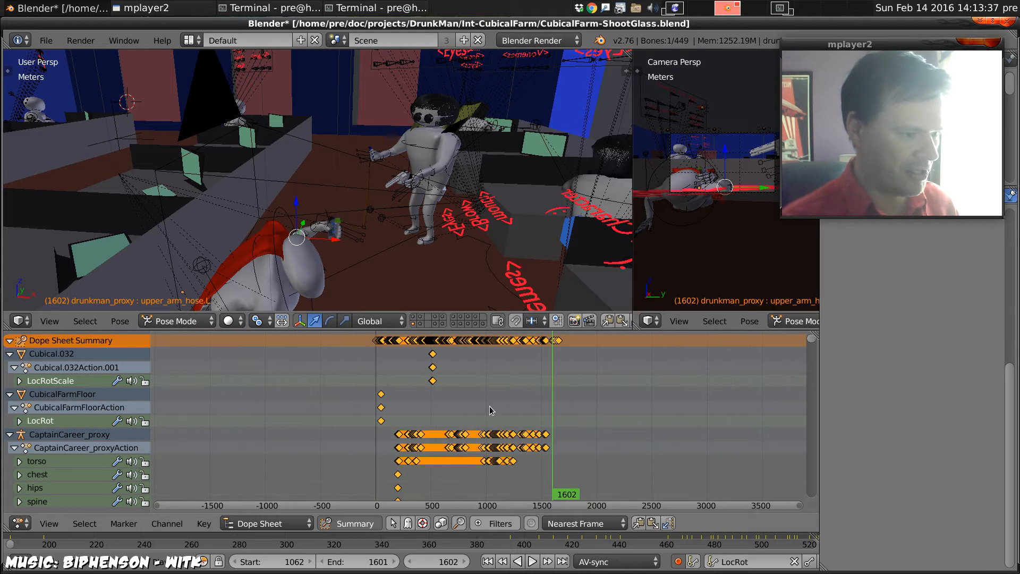
middle_click_drag(491, 410, 535, 402, "ctrl")
scroll(548, 399, "down", 6)
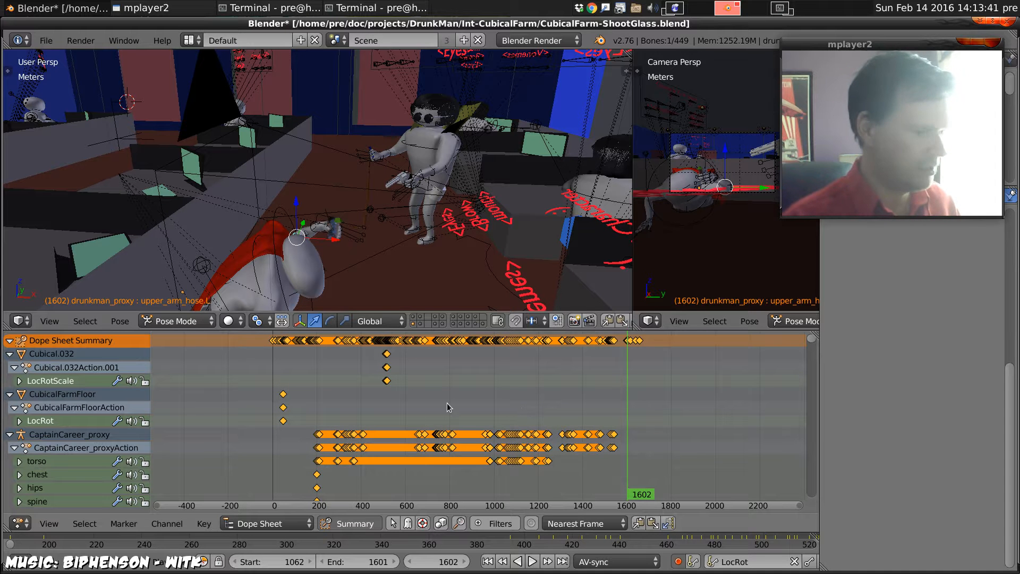
key("g")
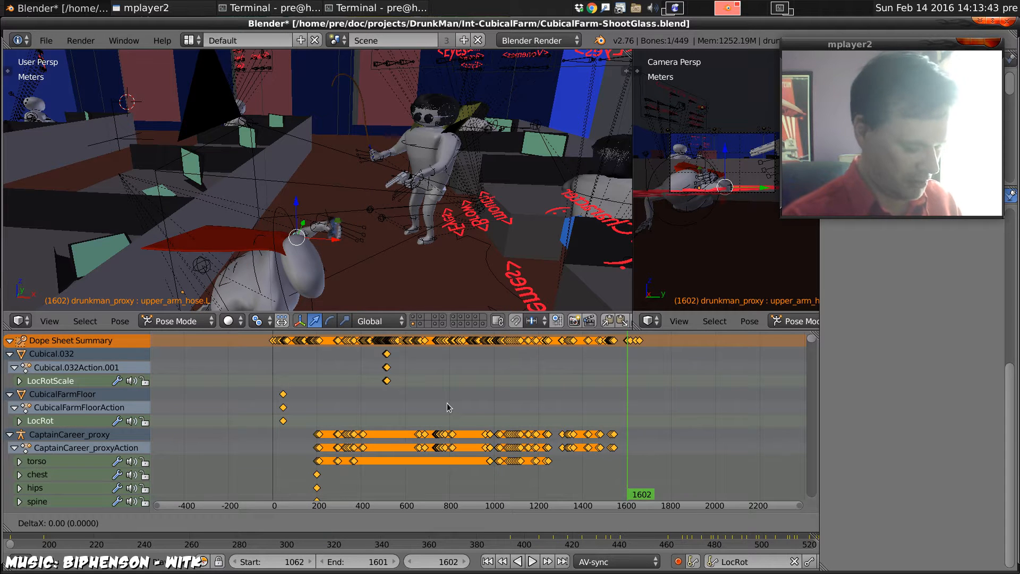
type("1601")
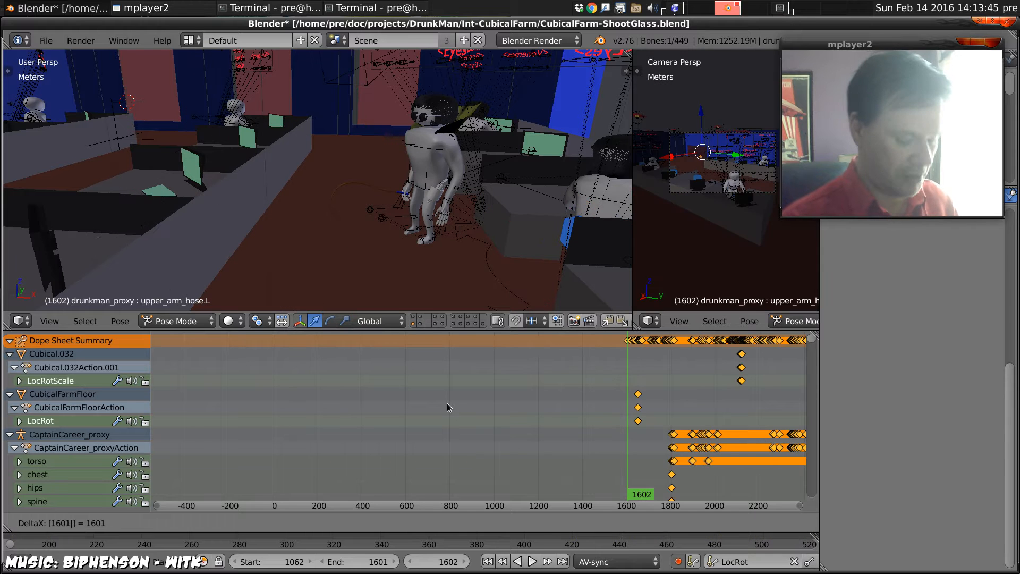
key("minus")
key("Return")
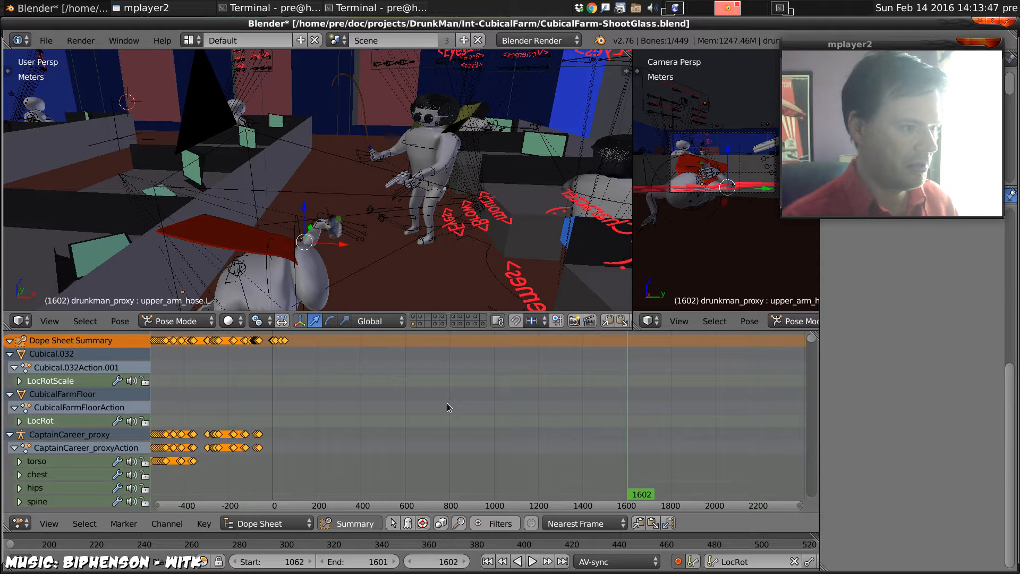
- Delete all Dope Sheet keyframes that lie before the start of the timeline, keeping the last drunkman and camera keys
middle_click_drag(222, 380, 476, 386)
scroll(477, 386, "down", 3)
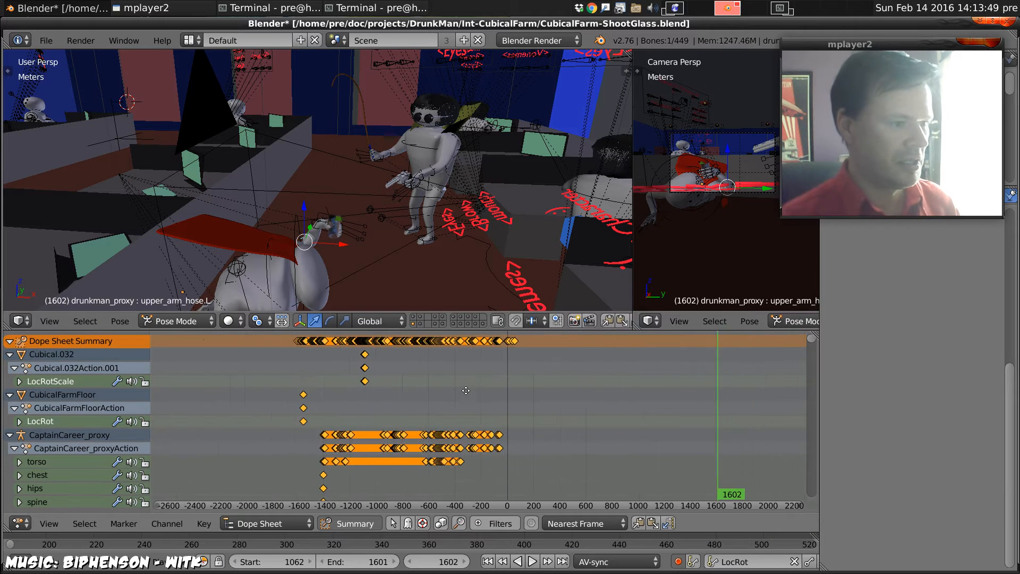
key("a")
key("b")
left_click_drag(238, 337, 500, 368)
key("x")
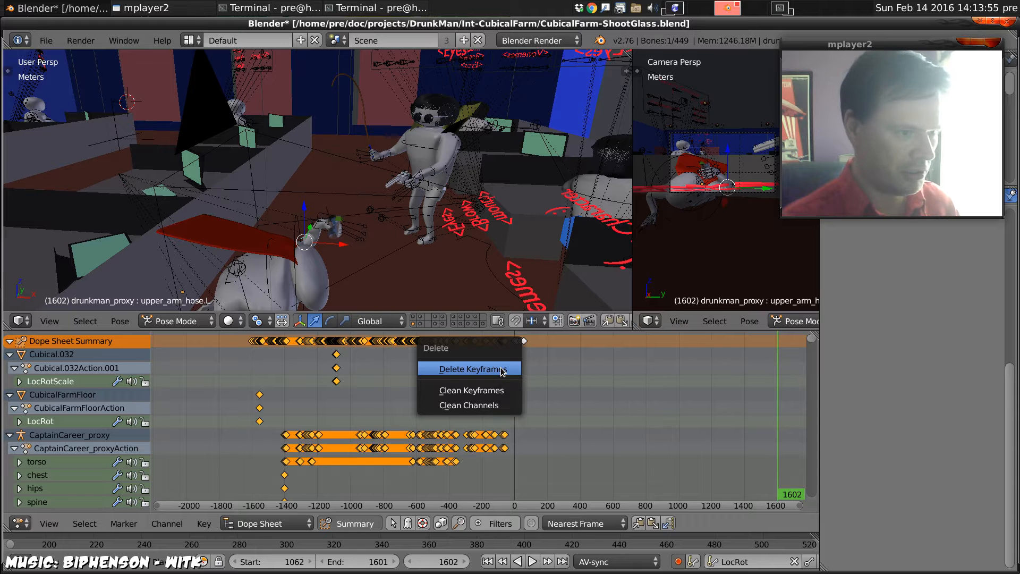
left_click(502, 370)
middle_click_drag(552, 398, 524, 348)
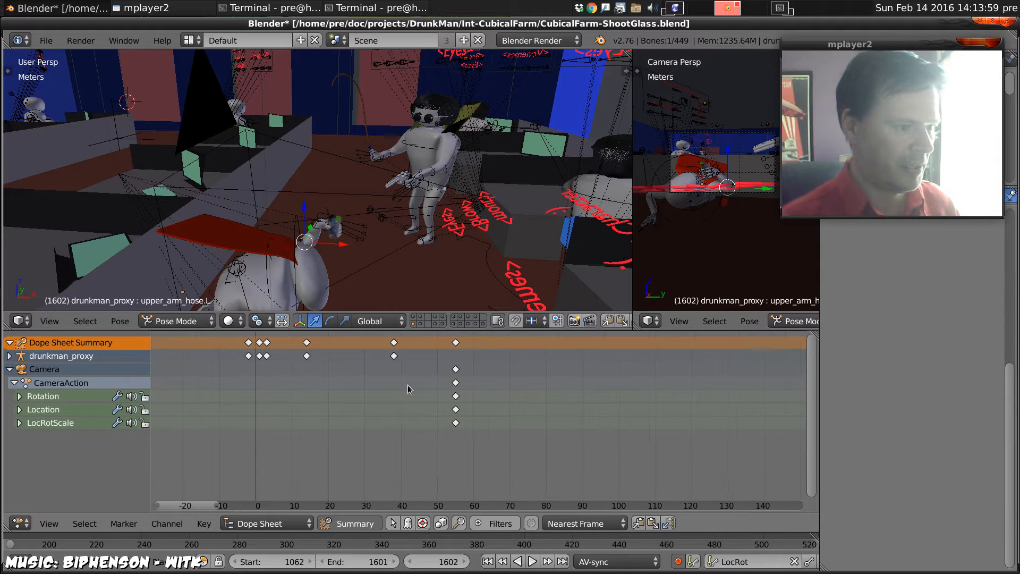
- Set the scene's frame range to start at 1 and end at 40
left_click(286, 562)
type("1")
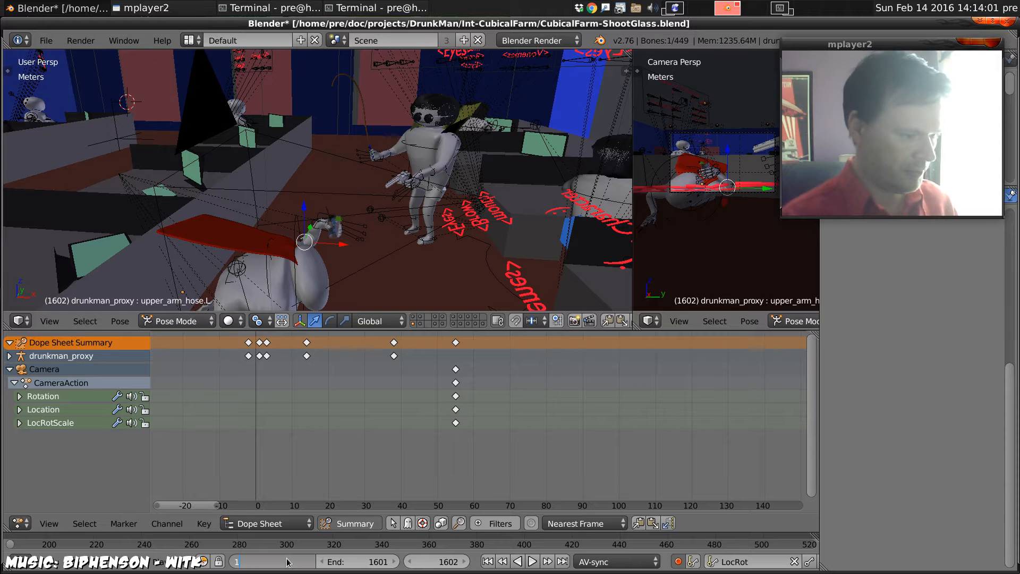
key("Return")
left_click(370, 562)
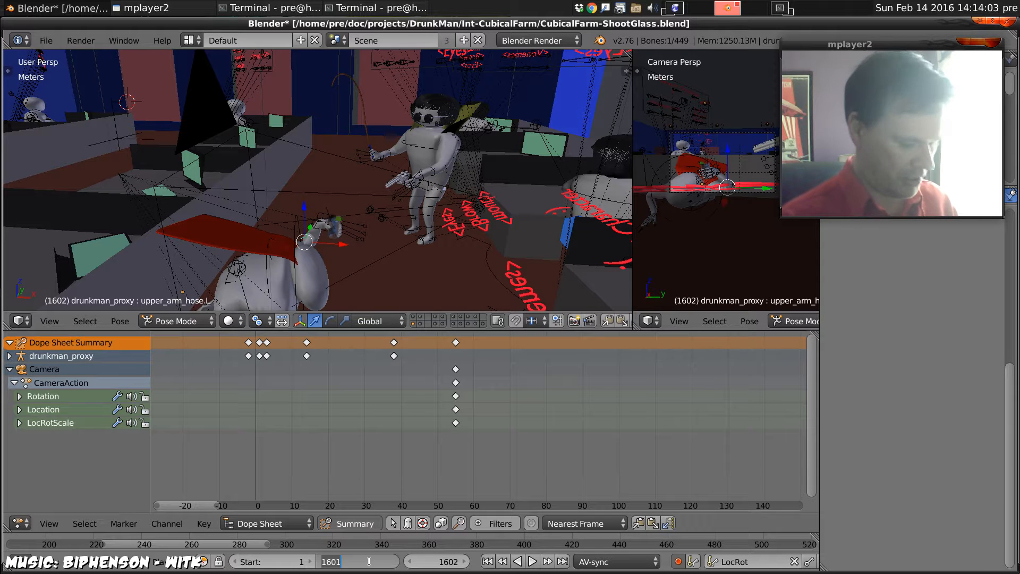
type("40")
key("Return")
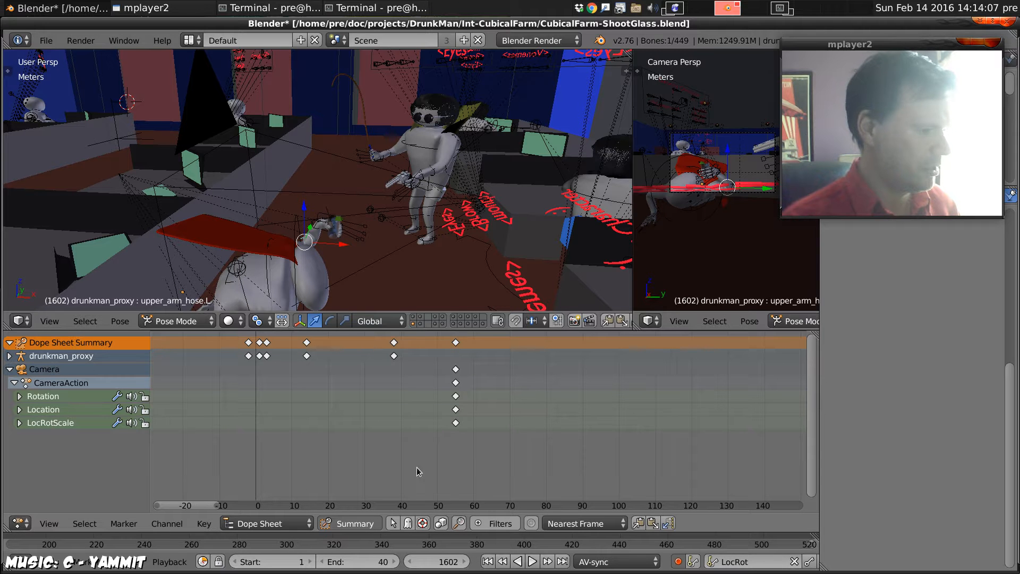
- Jump to frame 1 and step through to frame 4 and back, checking the drunkman's arm and glass pose up close
middle_click_drag(384, 453, 443, 453)
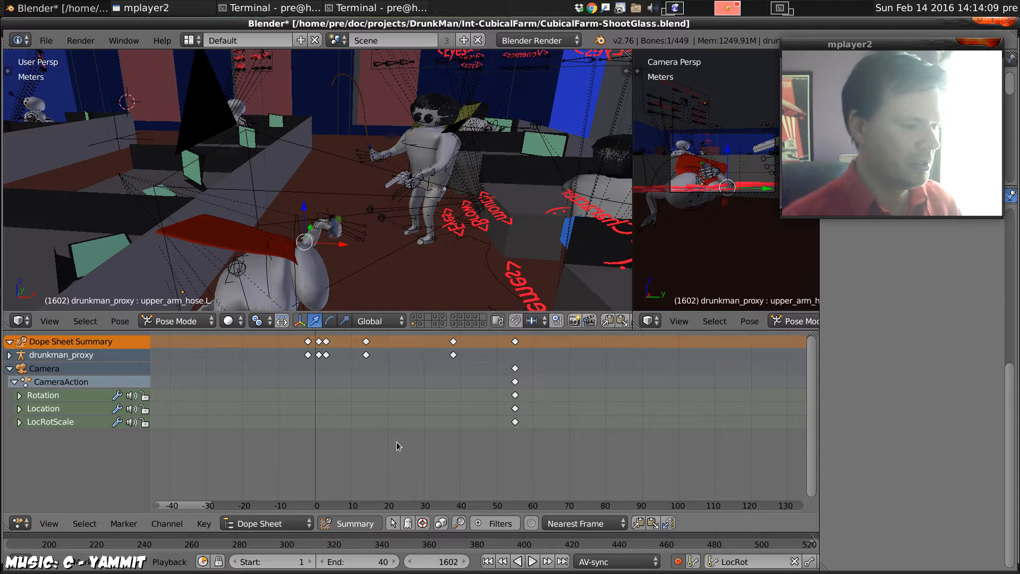
key("shift+Left")
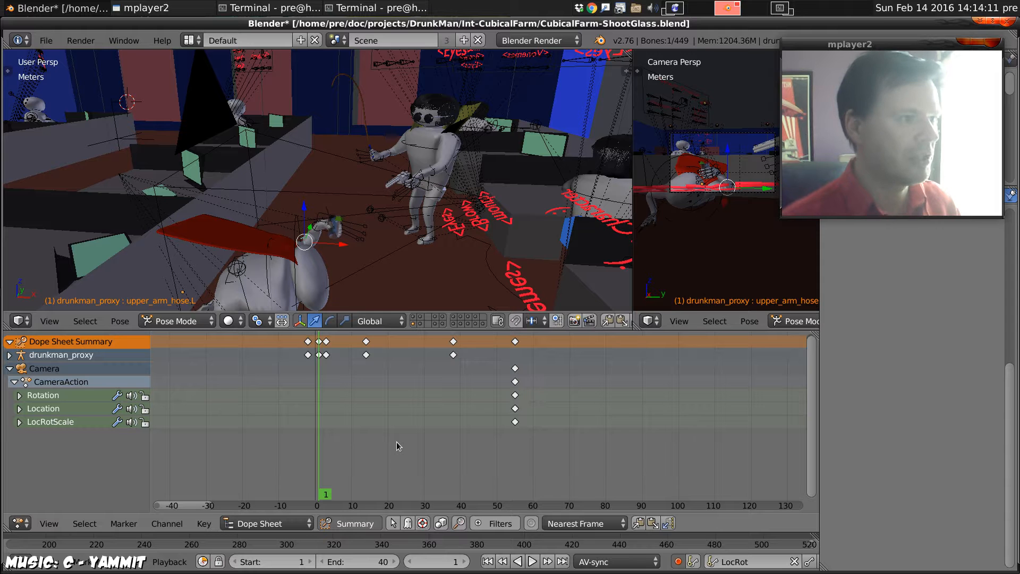
key("Right")
key("Right")
key("Right")
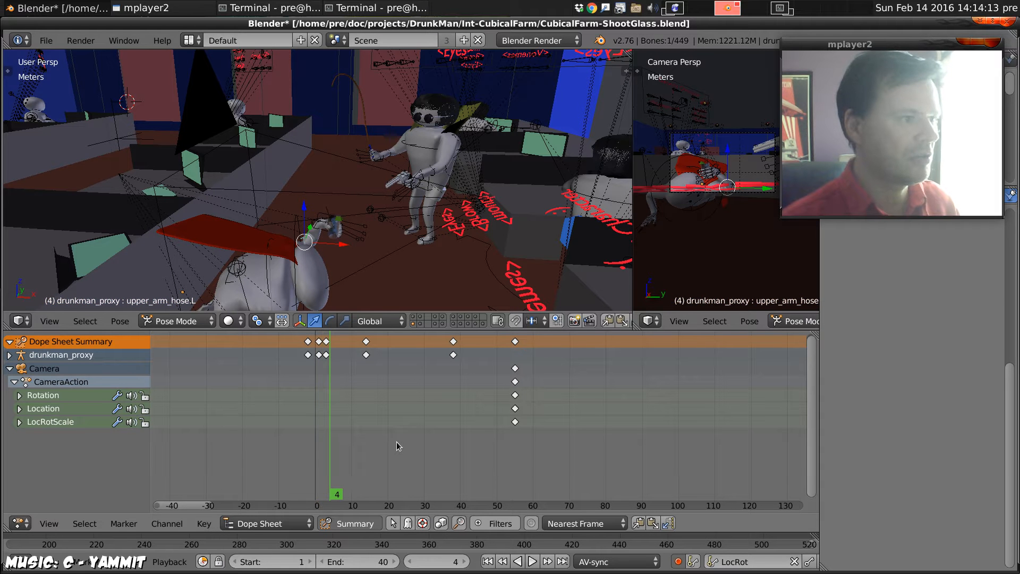
key("Left")
key("Left")
key("Left")
scroll(470, 275, "up", 3)
middle_click_drag(470, 276, 290, 238)
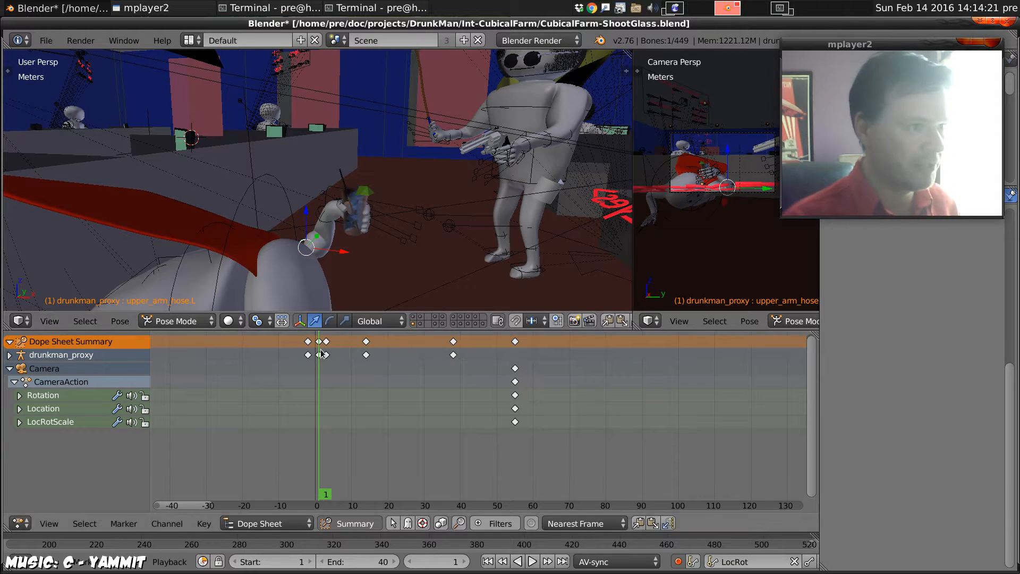
- Undo the frame jump, the new frame range and the keyframe deletion
key("ctrl+z")
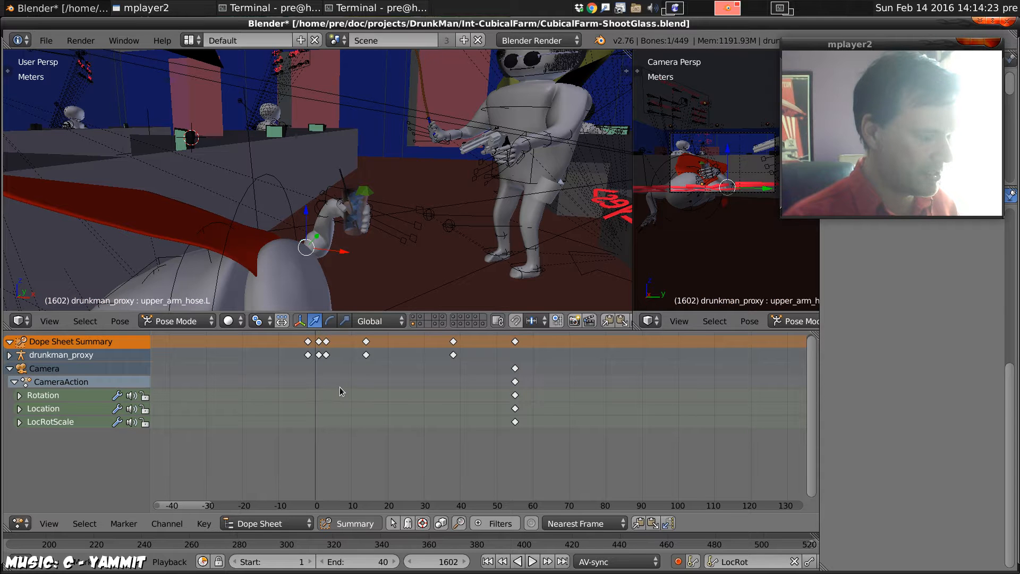
key("ctrl+z")
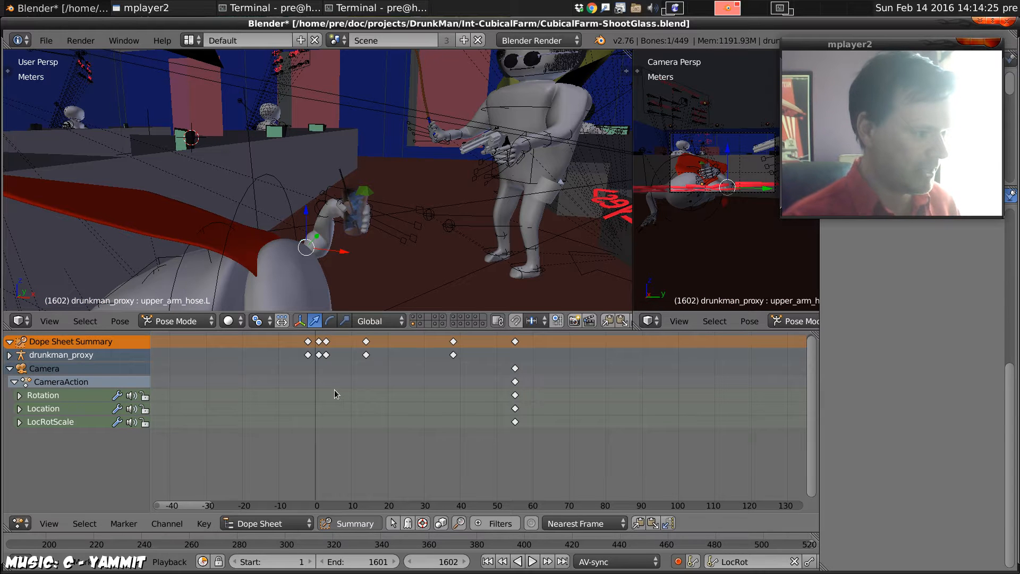
key("ctrl+z")
key("ctrl+z")
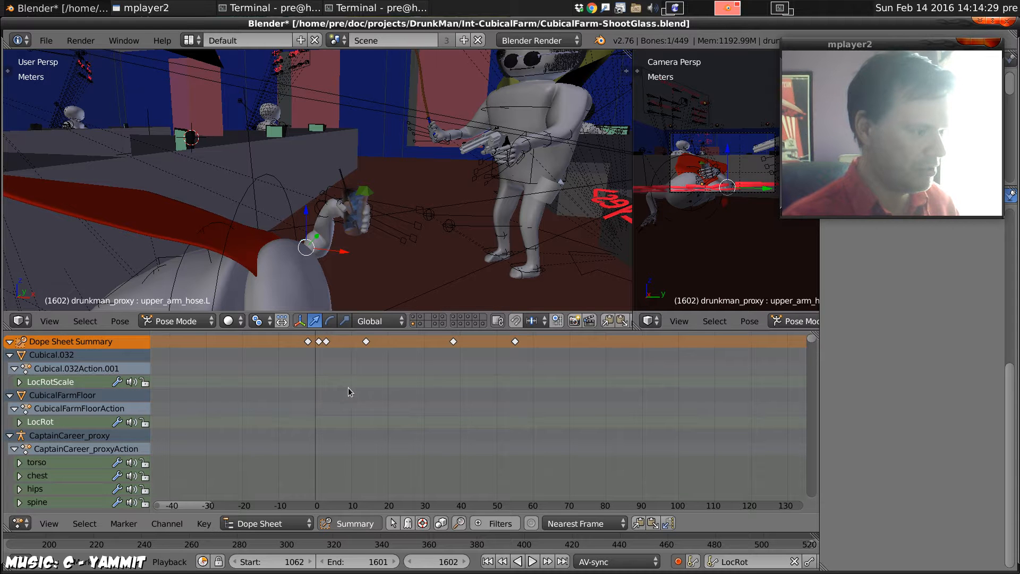
- Make frame 1 current in the Dope Sheet and bring the drunkman's hand holding the glass into close view
middle_click_drag(377, 392, 494, 374)
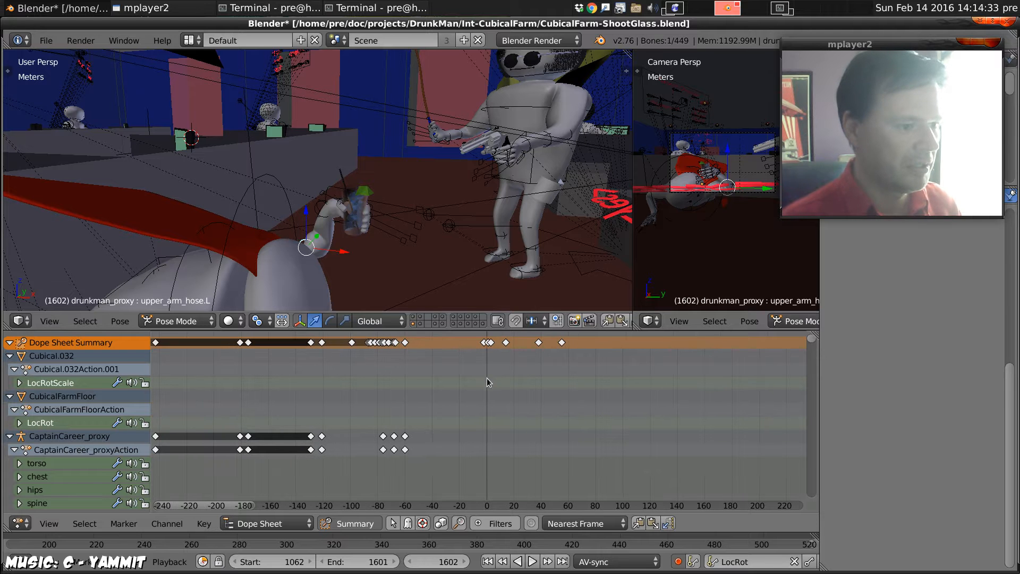
left_click(488, 384)
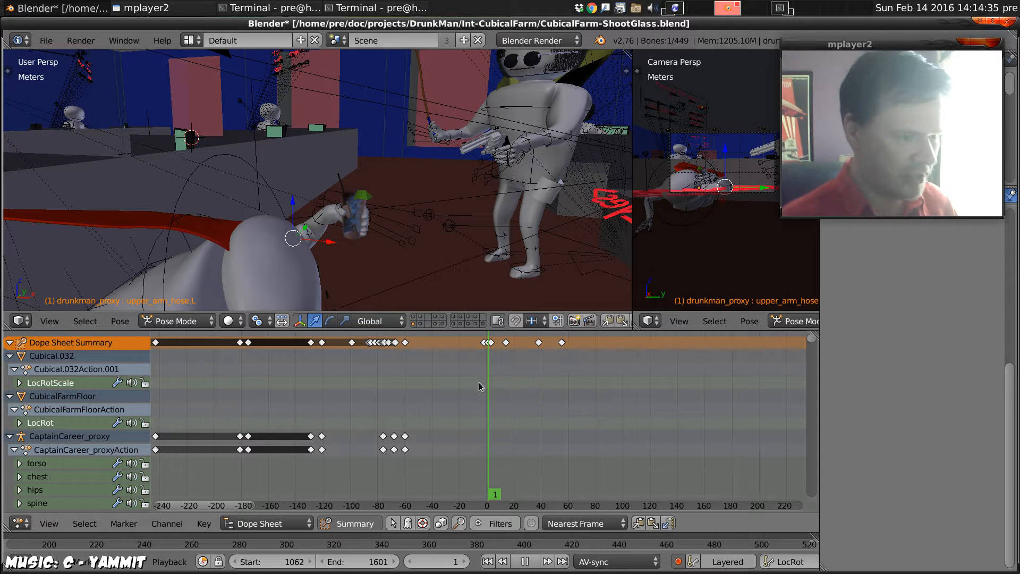
middle_click_drag(479, 382, 358, 382)
middle_click_drag(395, 221, 410, 213)
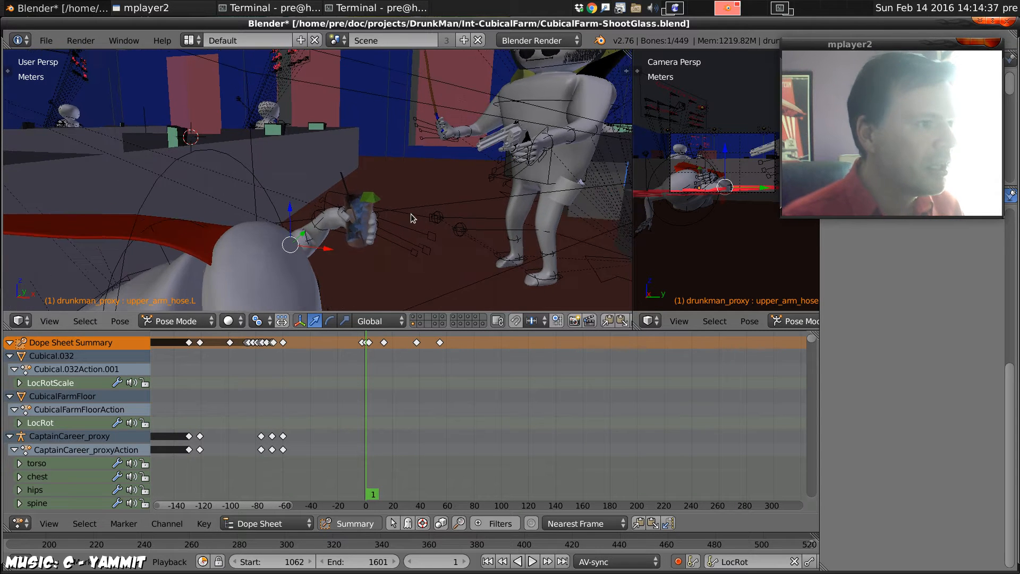
key("Left")
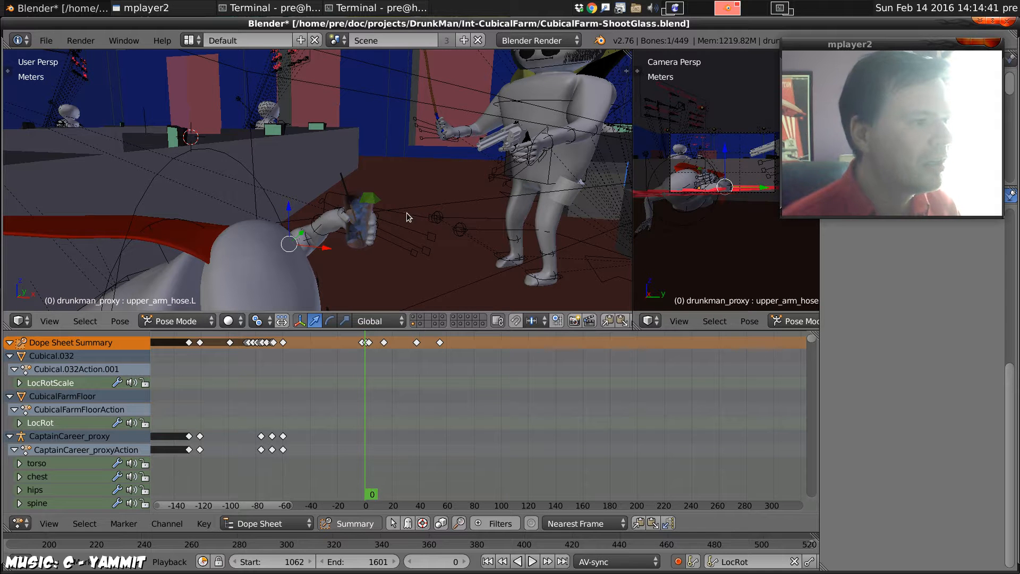
middle_click_drag(406, 213, 372, 204)
scroll(256, 164, "up", 6)
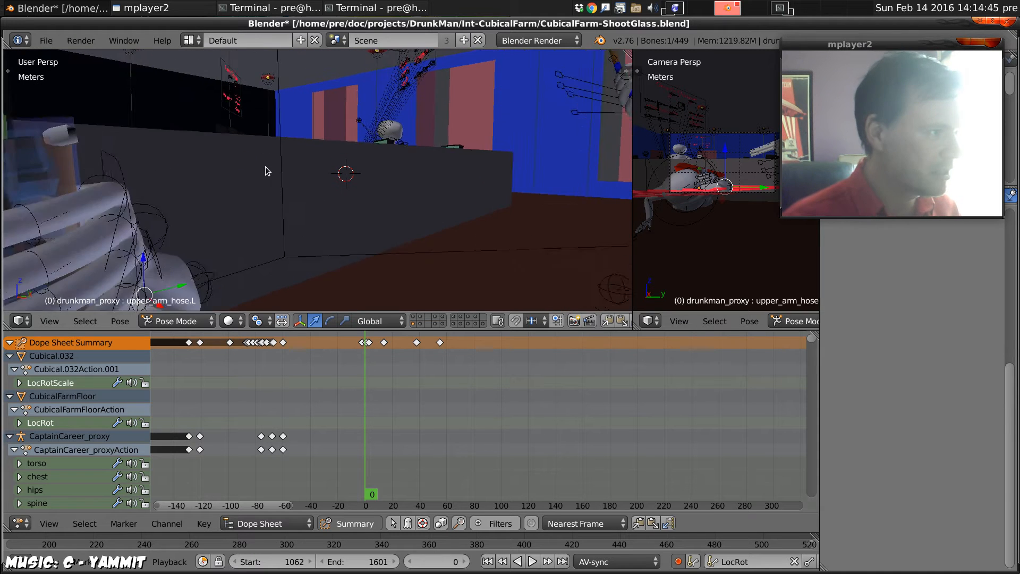
middle_click_drag(252, 129, 274, 155)
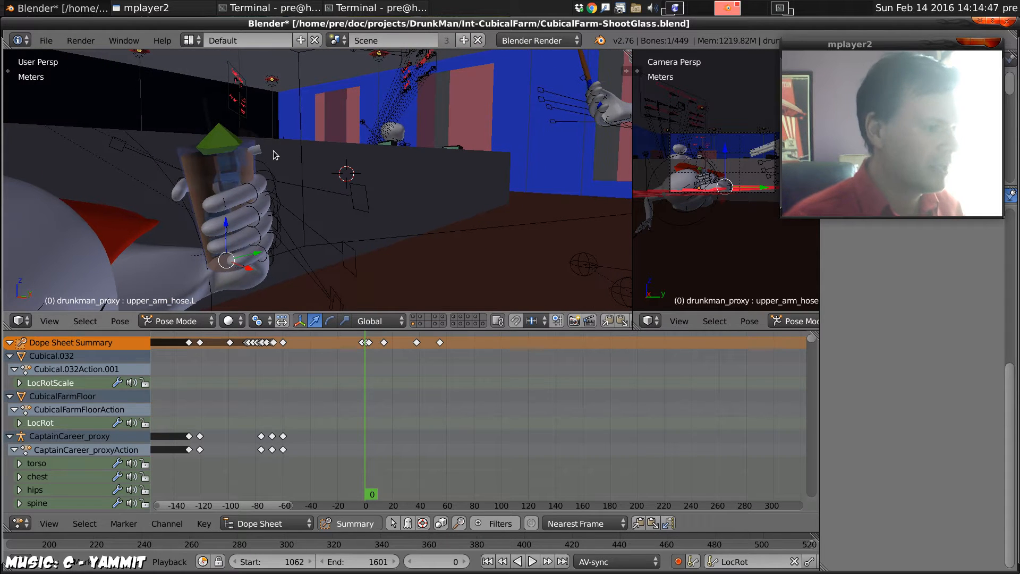
key("Right")
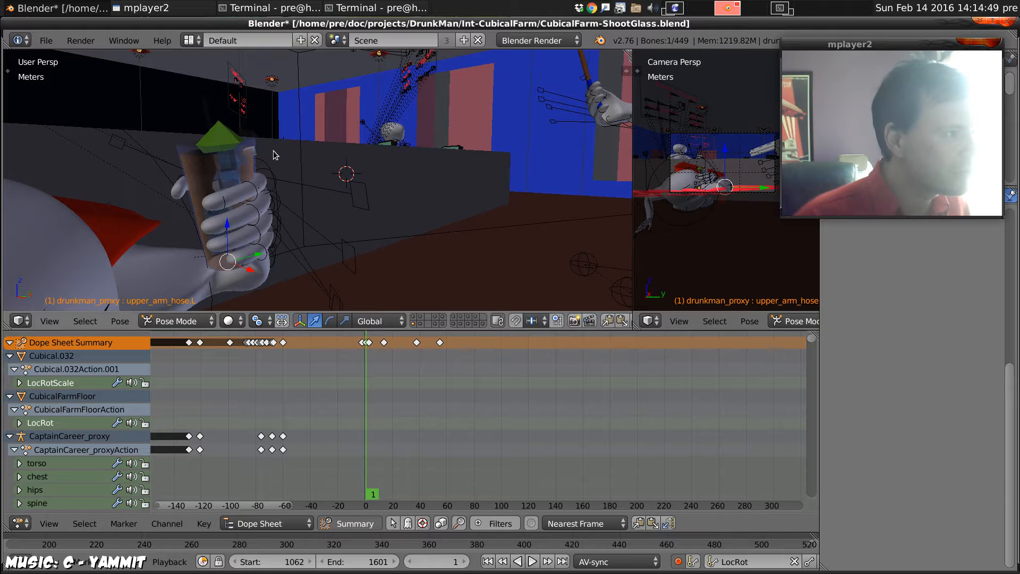
middle_click_drag(233, 121, 235, 129)
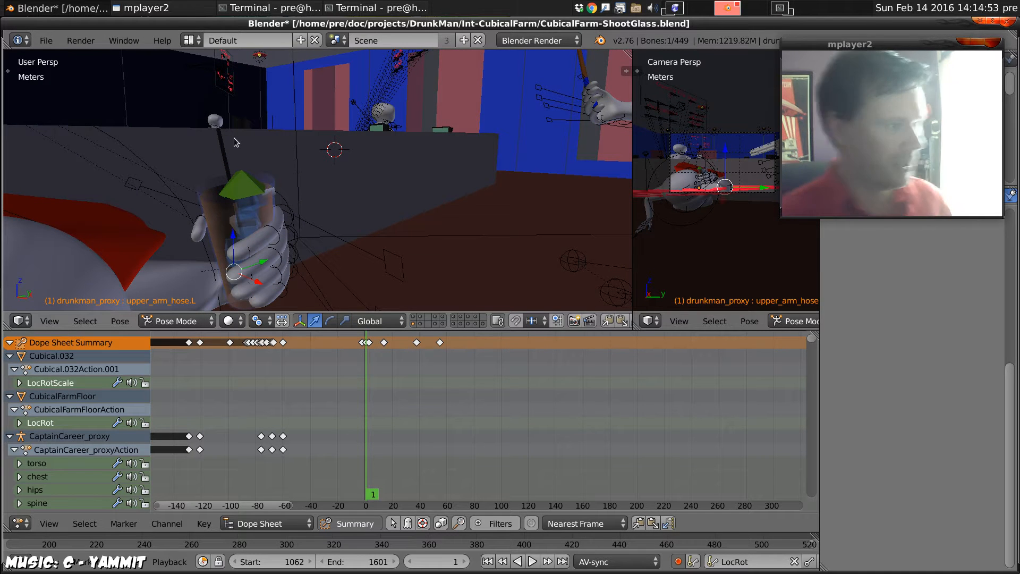
- Step through the first few frames and back to frame 1 to examine how the hand and glass move
key("Right")
key("Right")
key("Right")
key("Right")
key("Right")
key("Right")
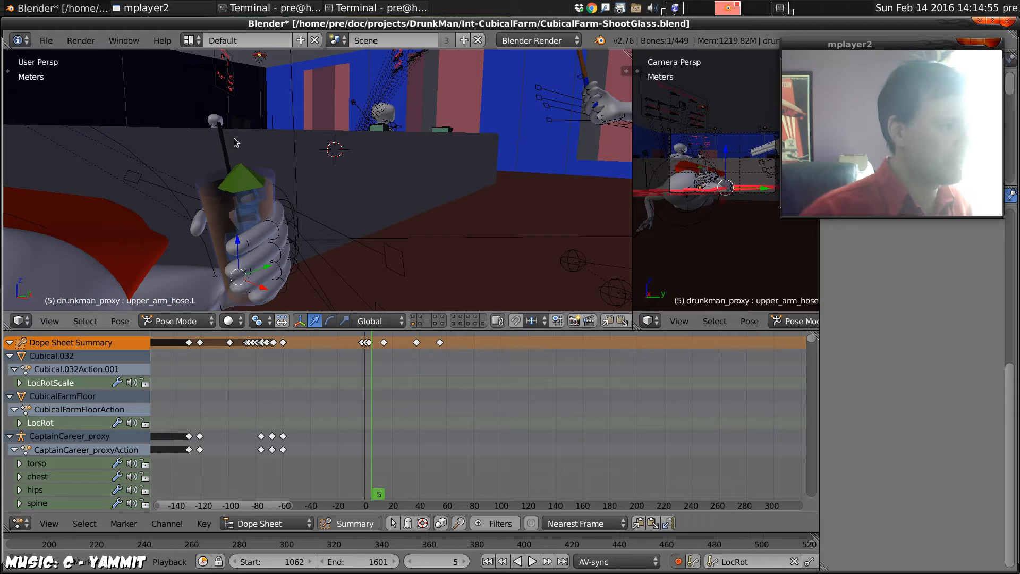
key("Left")
key("Left")
key("Left")
key("Left")
key("Left")
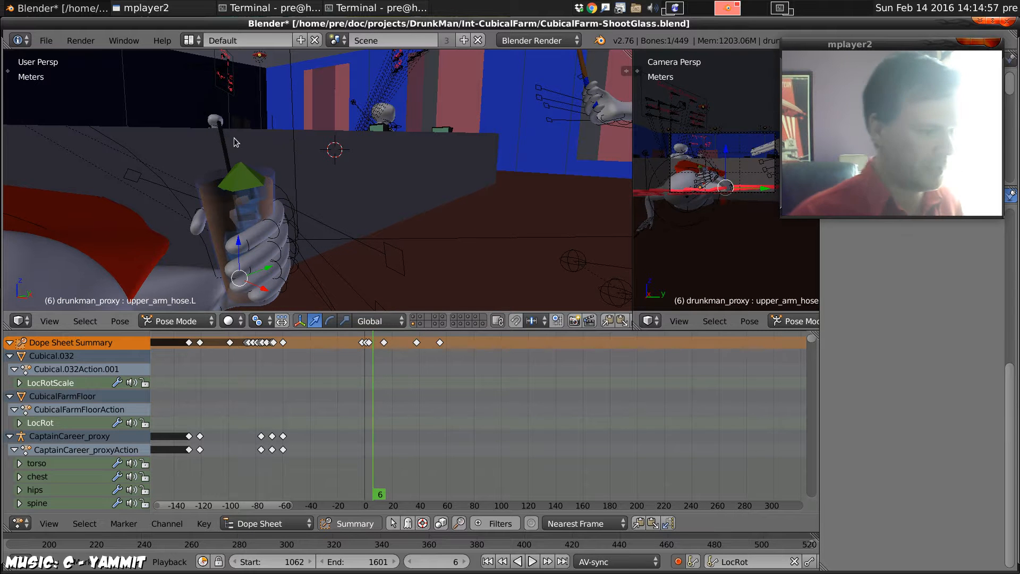
key("Left")
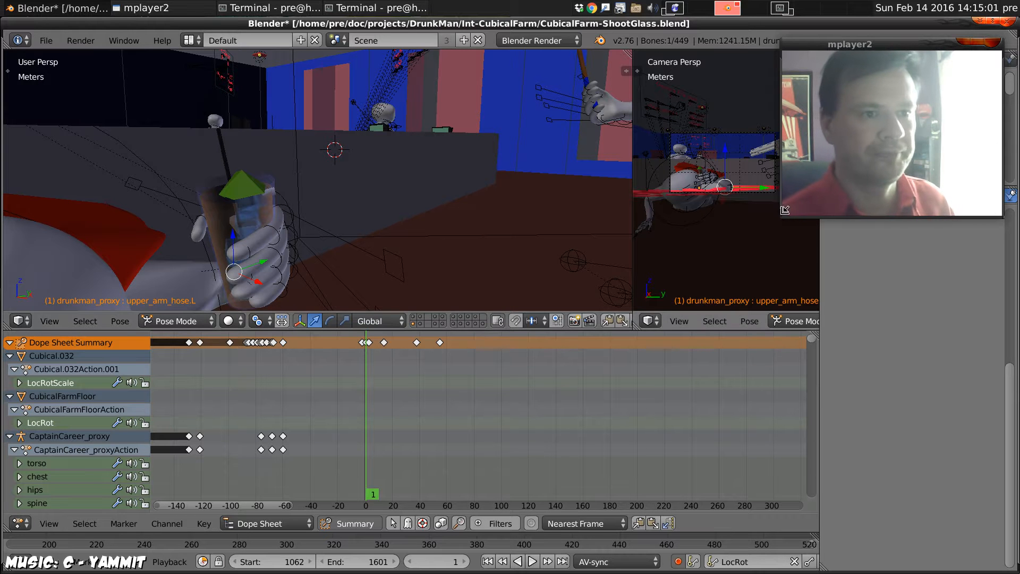
- Shrink the mplayer2 webcam window and move it clear of the render properties, and save the scene
left_click(786, 216)
left_click_drag(788, 212, 893, 132)
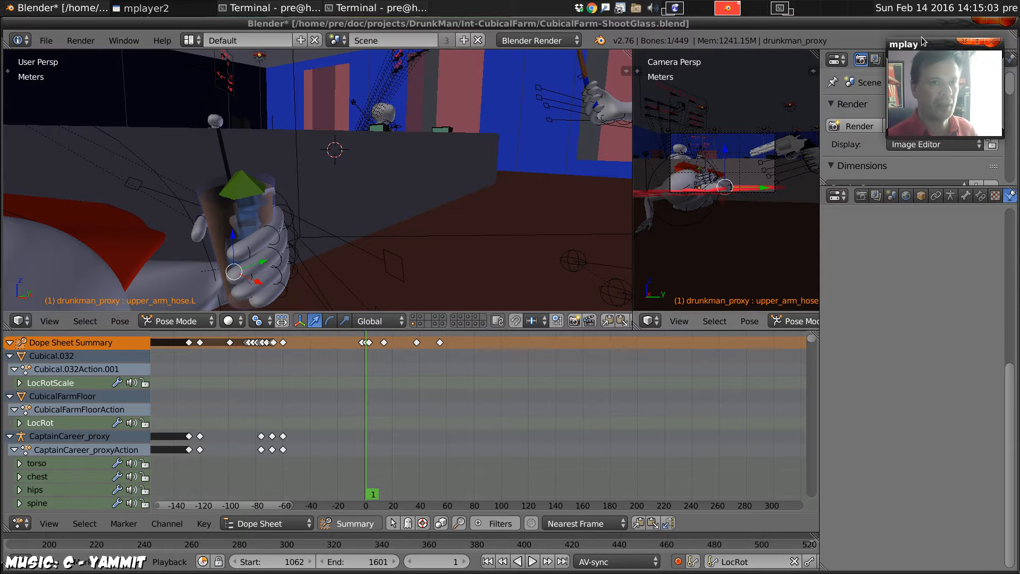
left_click_drag(922, 42, 937, 20)
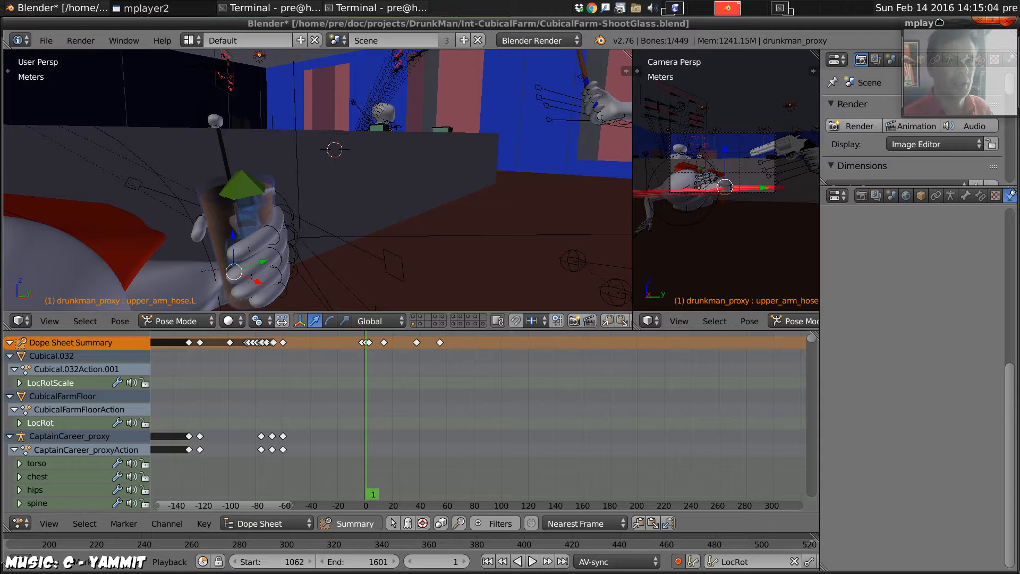
left_click(49, 42)
left_click(125, 153)
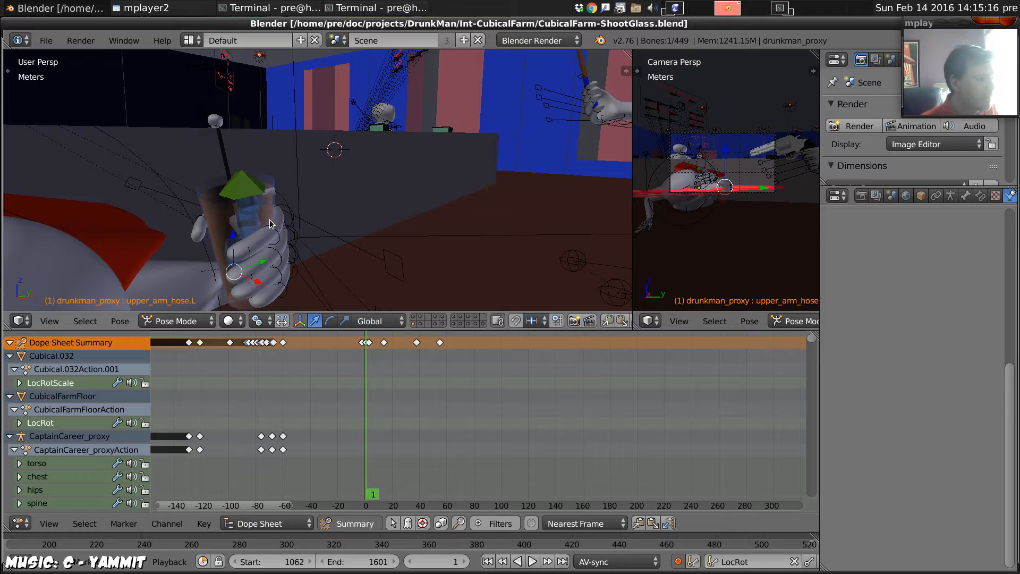
- Select the MoscowMule glass and isolate it in local view, framed close up from above at an angle
right_click(196, 187)
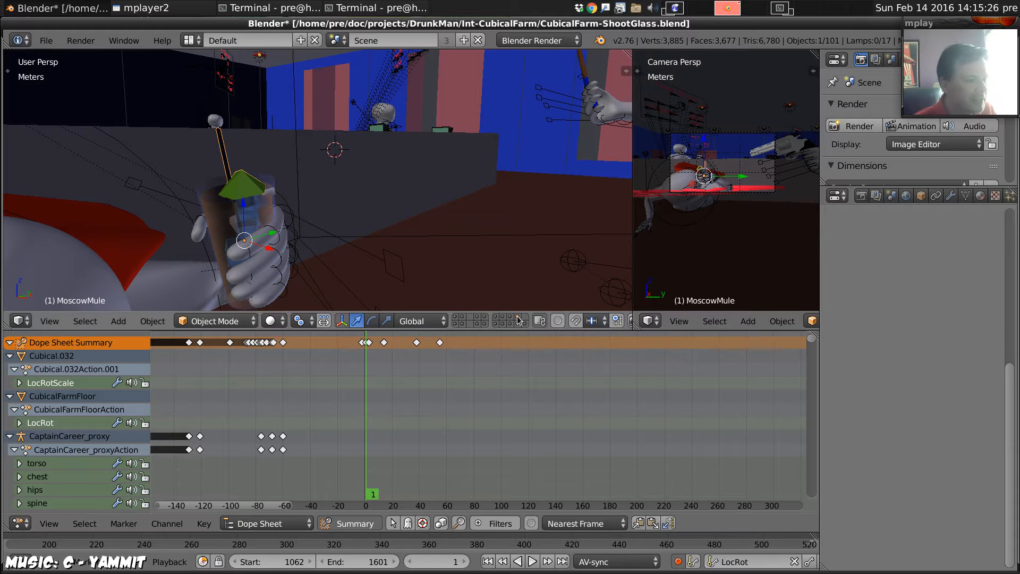
key("KP_Divide")
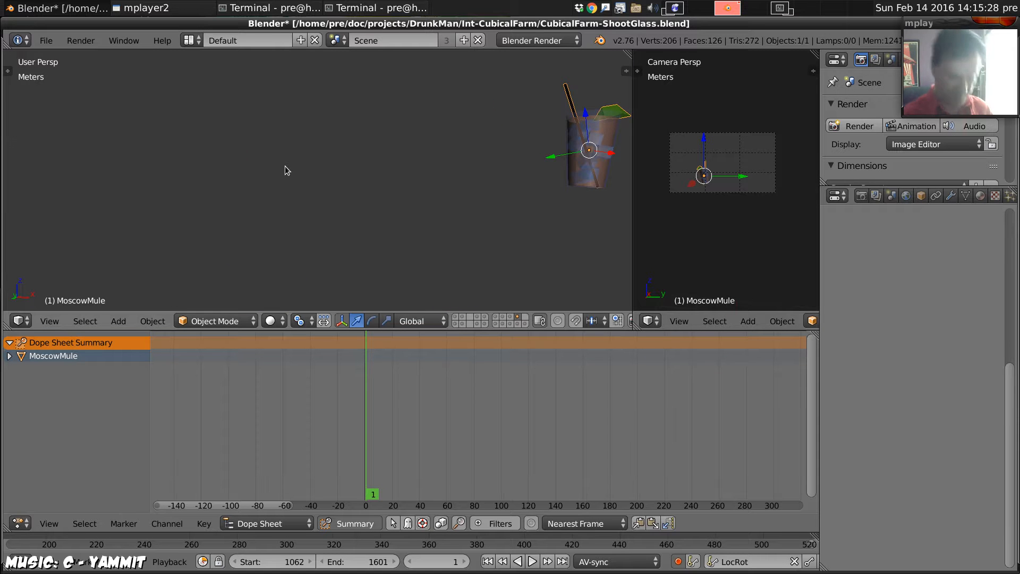
key("KP_7")
key("KP_Decimal")
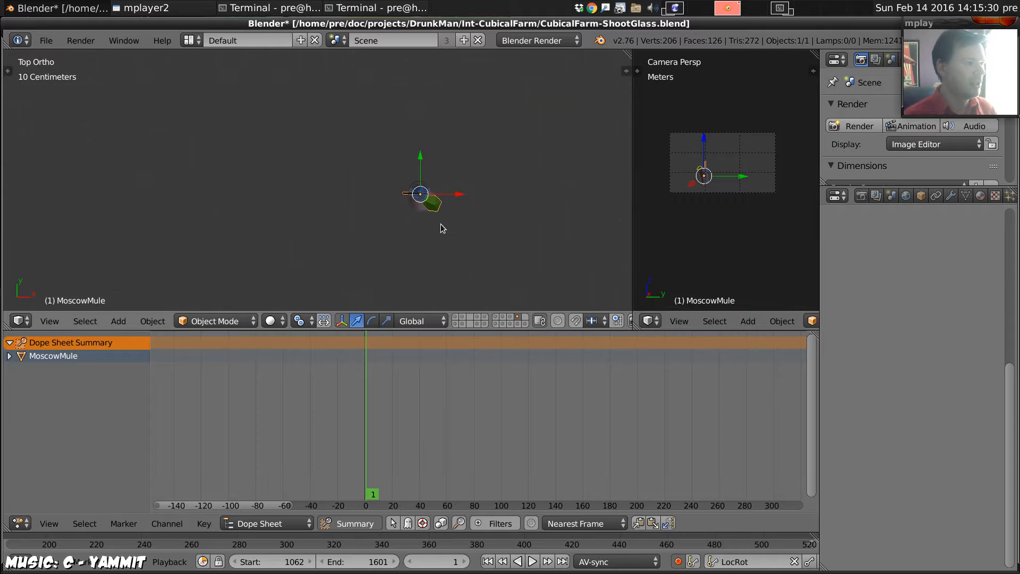
scroll(399, 191, "up", 8)
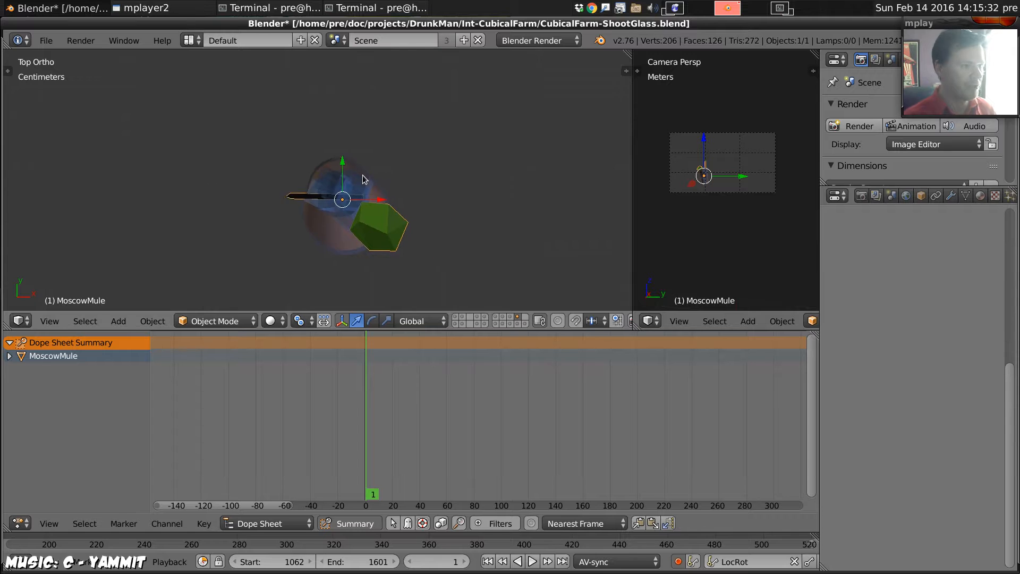
middle_click_drag(363, 179, 412, 151)
middle_click_drag(374, 110, 335, 193)
- Select one whole linked ice cube in the MoscowMule mesh and separate it into its own object
key("Tab")
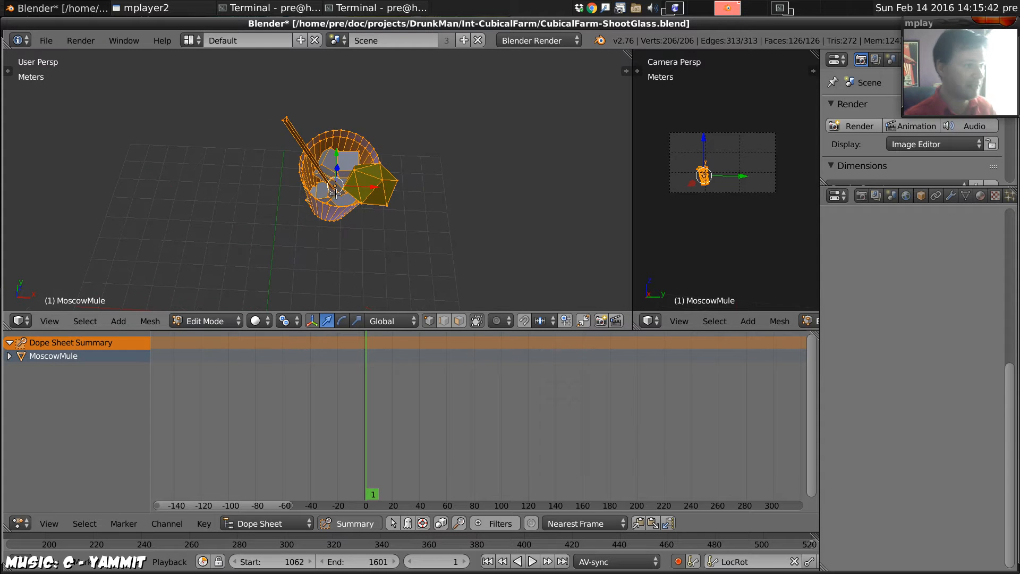
right_click(326, 162)
key("ctrl+l")
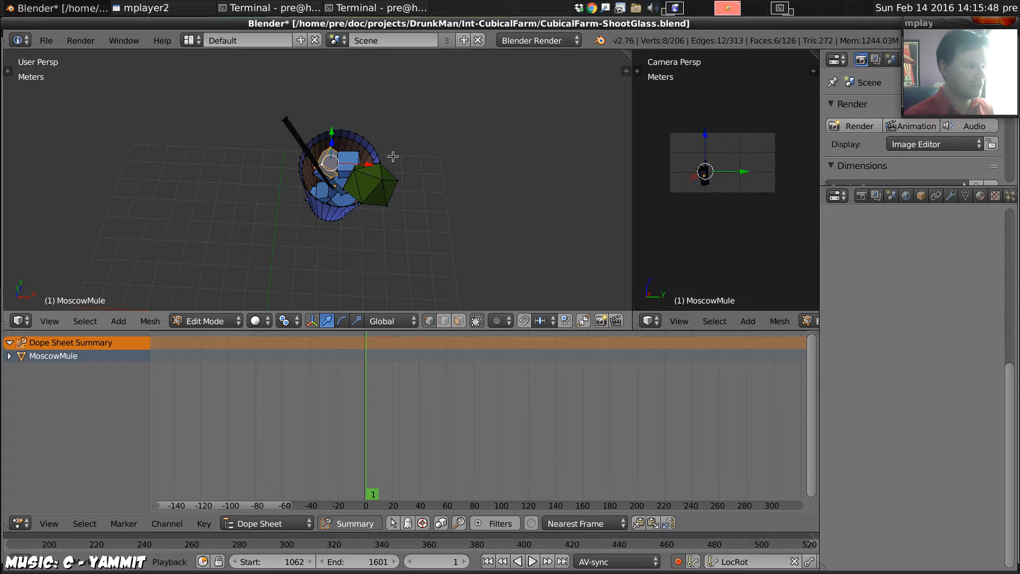
key("p")
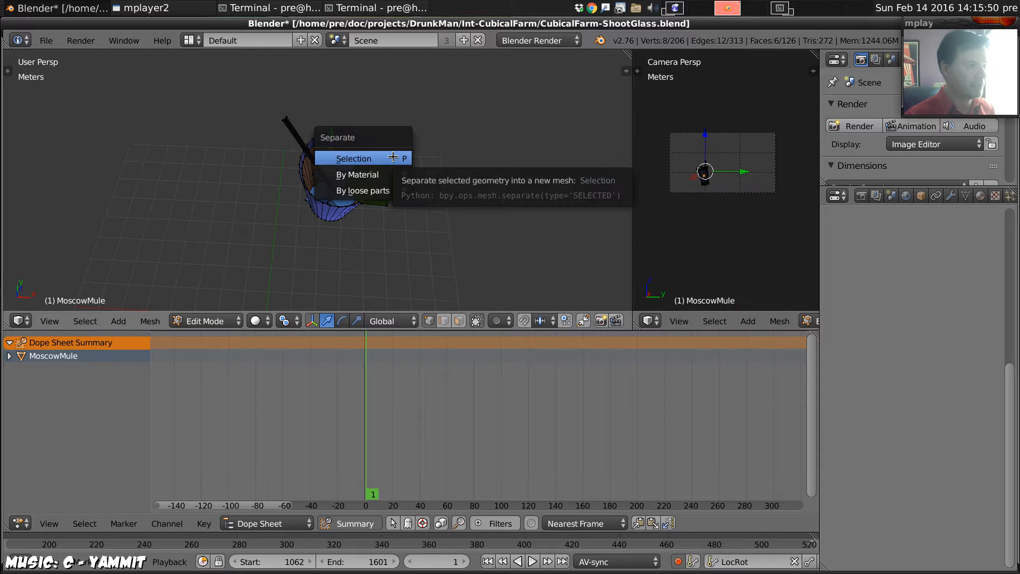
left_click(393, 158)
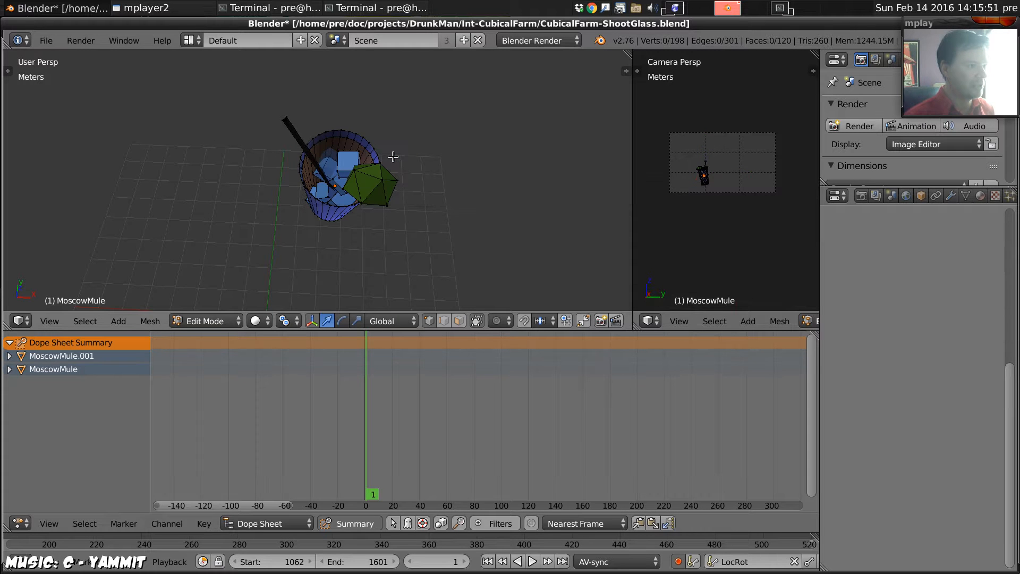
- Select the whole linked ice cube at the back of the MoscowMule glass and separate the selection into its own object
right_click(340, 171)
key("ctrl+l")
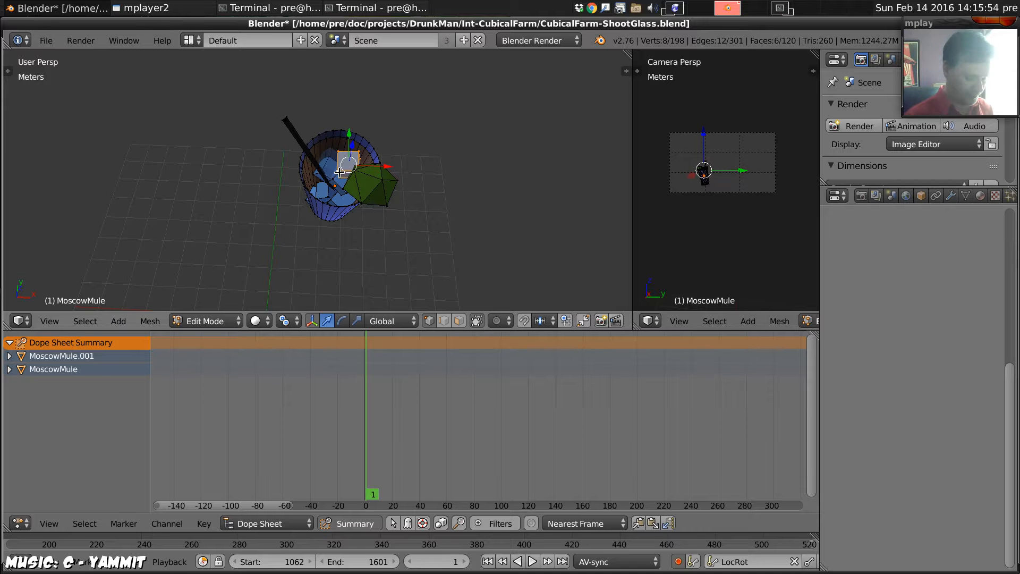
key("p")
left_click(340, 171)
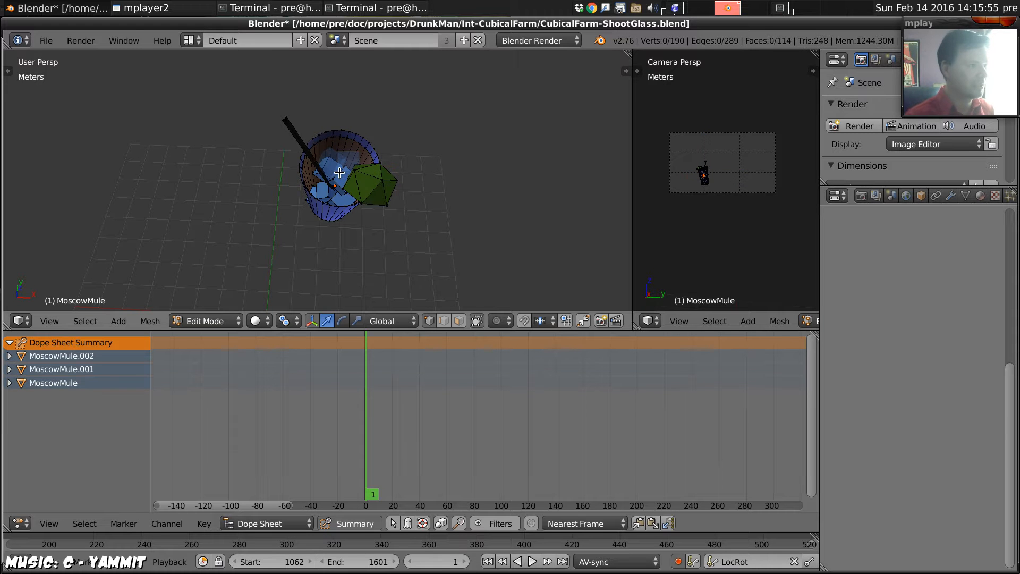
- Select all linked geometry of the green piece on the glass rim and separate the selection into its own object
right_click(376, 179)
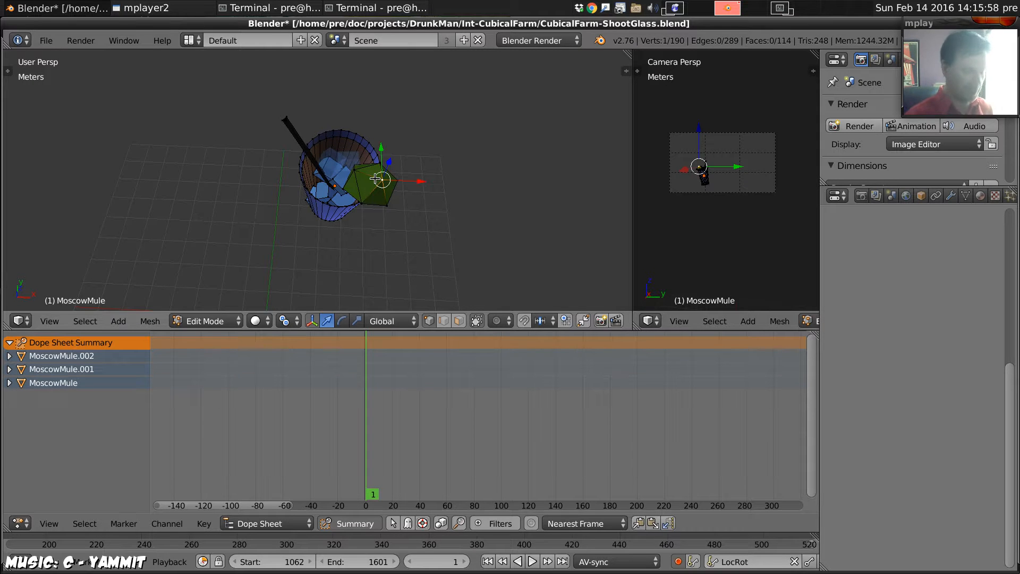
key("ctrl+l")
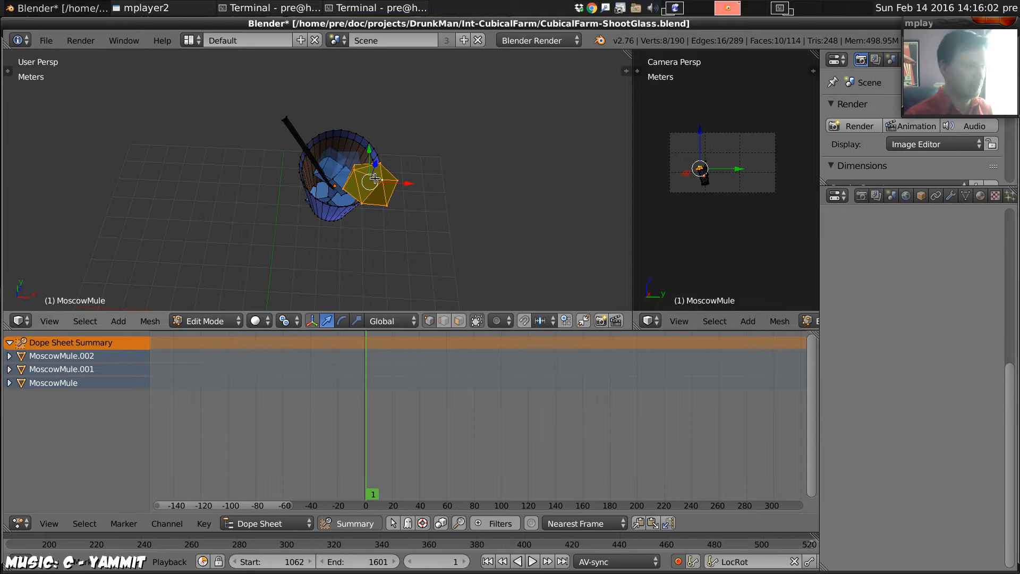
key("p")
left_click(375, 179)
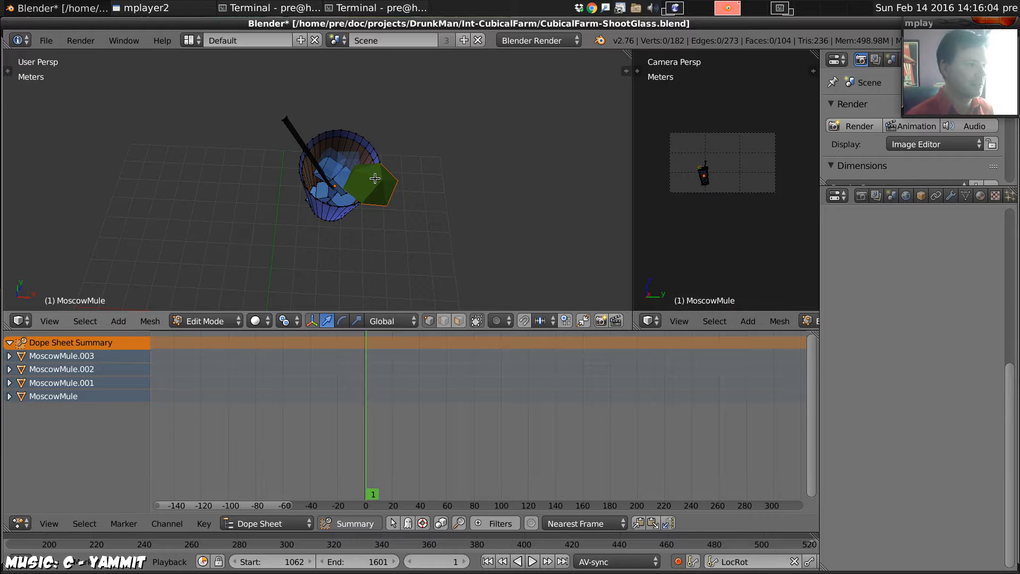
- Grow the selection from one inner-wall vertex over the whole liquid surface inside the glass and separate it into its own object
right_click(365, 149)
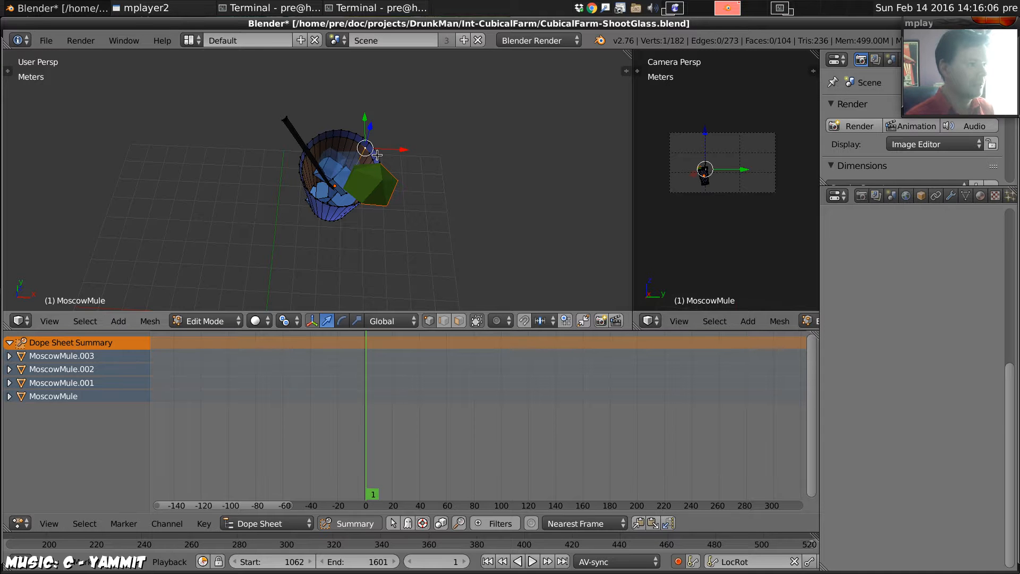
key("ctrl+KP_Add")
key("ctrl+KP_Add")
key("ctrl+KP_Add")
key("ctrl+KP_Add")
key("ctrl+KP_Add")
key("ctrl+KP_Add")
key("ctrl+KP_Add")
key("ctrl+KP_Add")
key("ctrl+KP_Add")
key("ctrl+KP_Add")
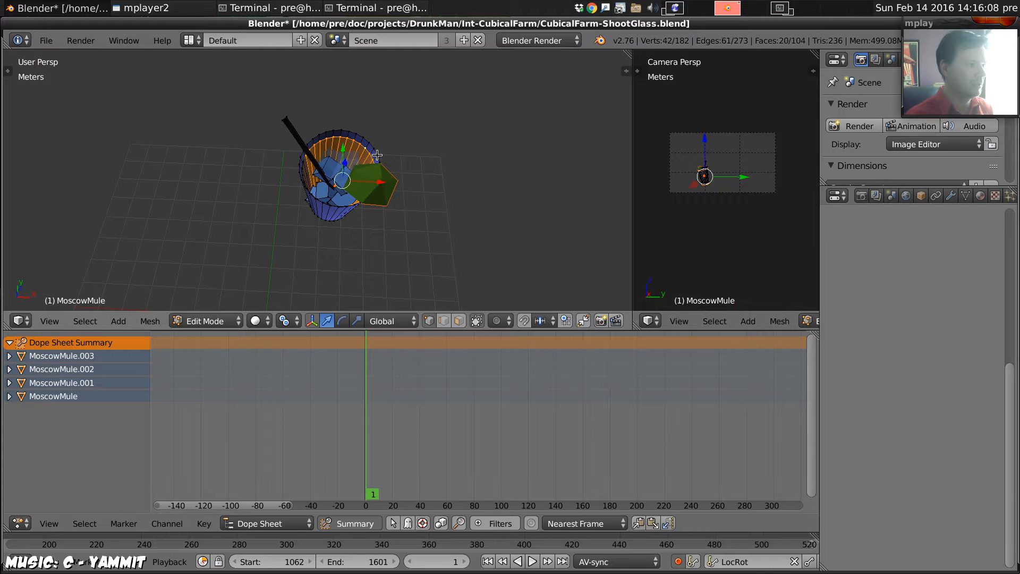
key("ctrl+KP_Add")
key("ctrl+KP_Add")
key("ctrl+KP_Add")
key("ctrl+KP_Add")
key("ctrl+KP_Add")
key("ctrl+p")
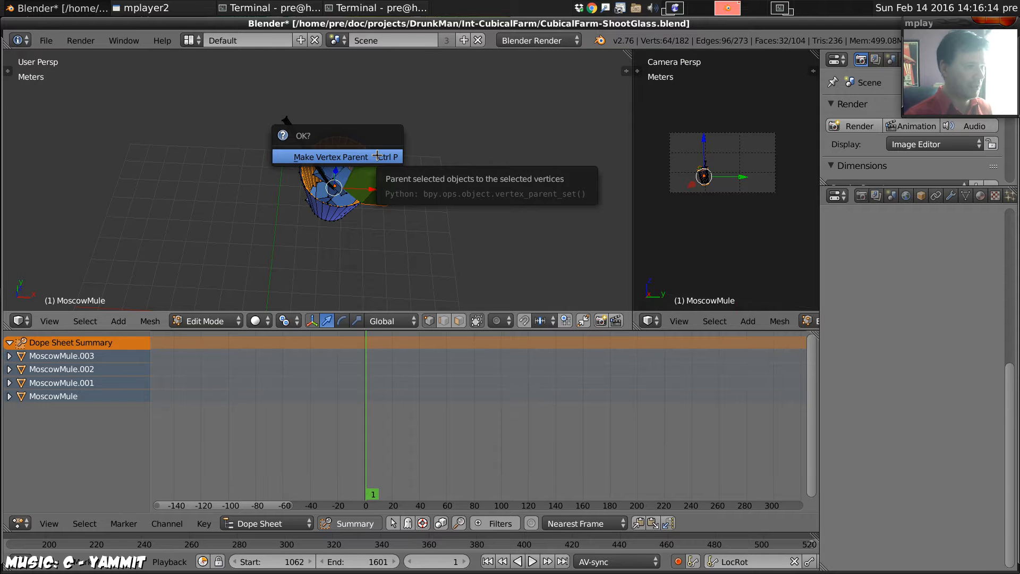
left_click(377, 155)
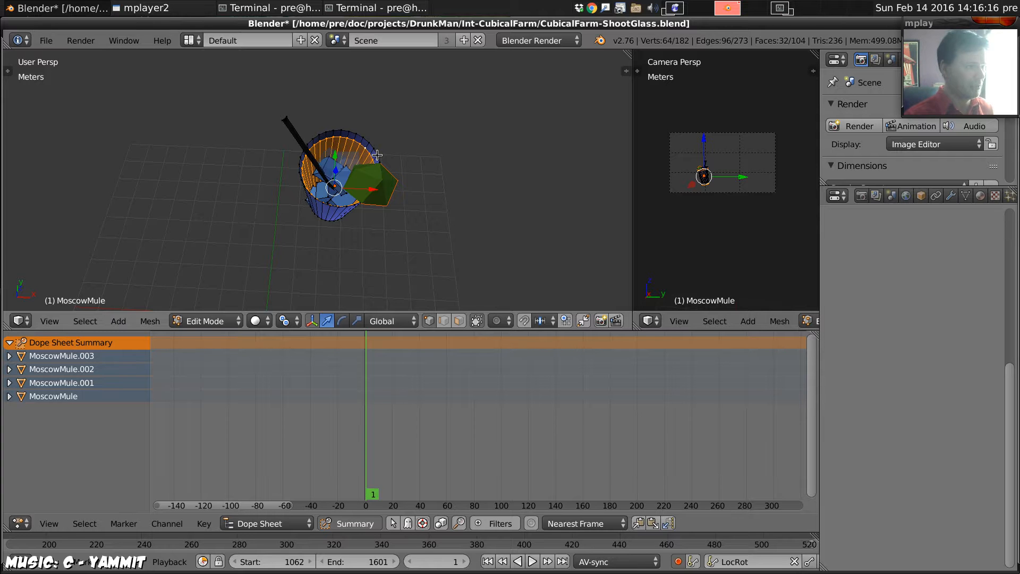
key("p")
left_click(377, 155)
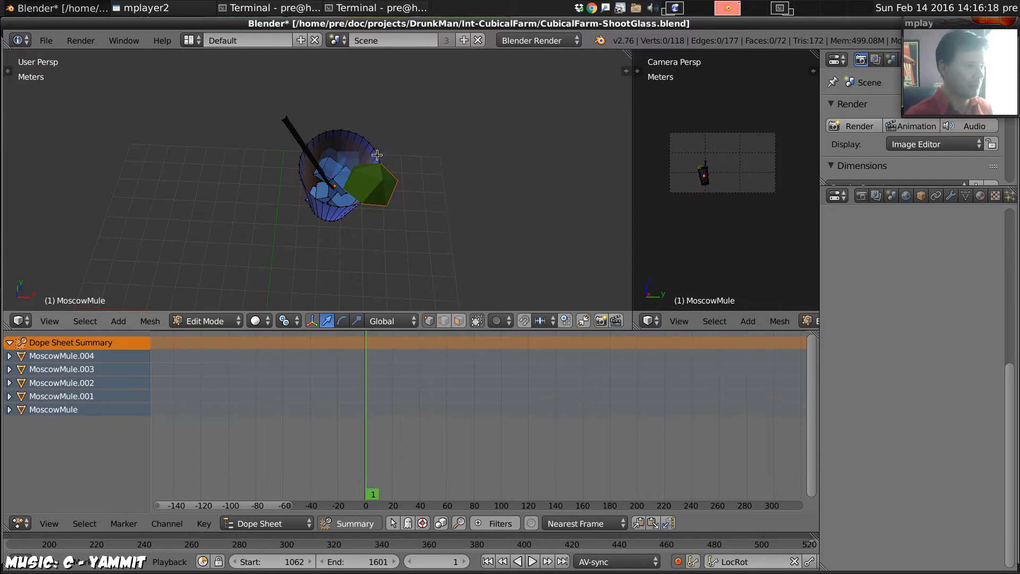
- Return to object mode, select the separated liquid object, and rename it MoscowMuleLiquid in its object properties
key("Tab")
right_click(358, 148)
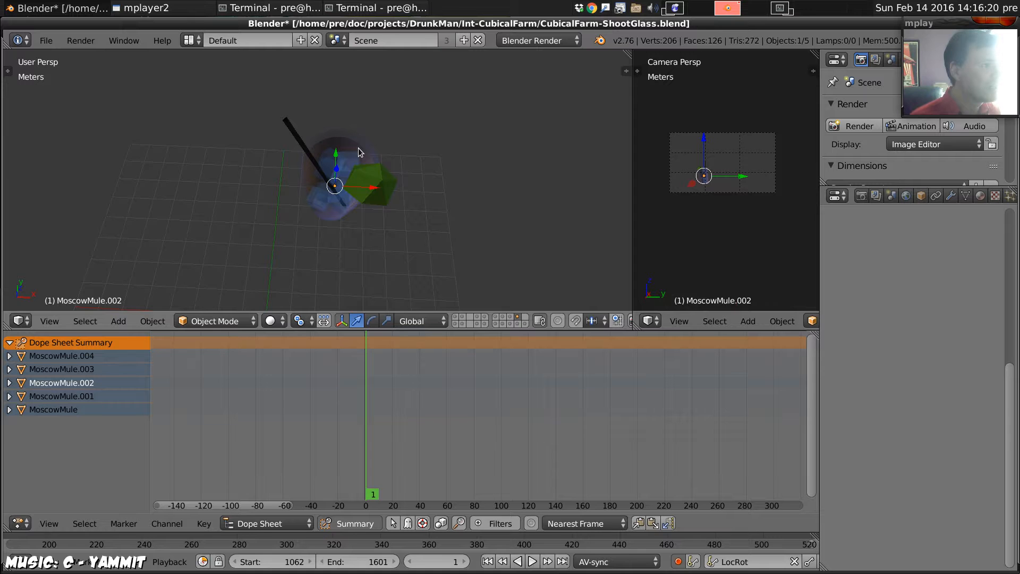
key("Tab")
key("Tab")
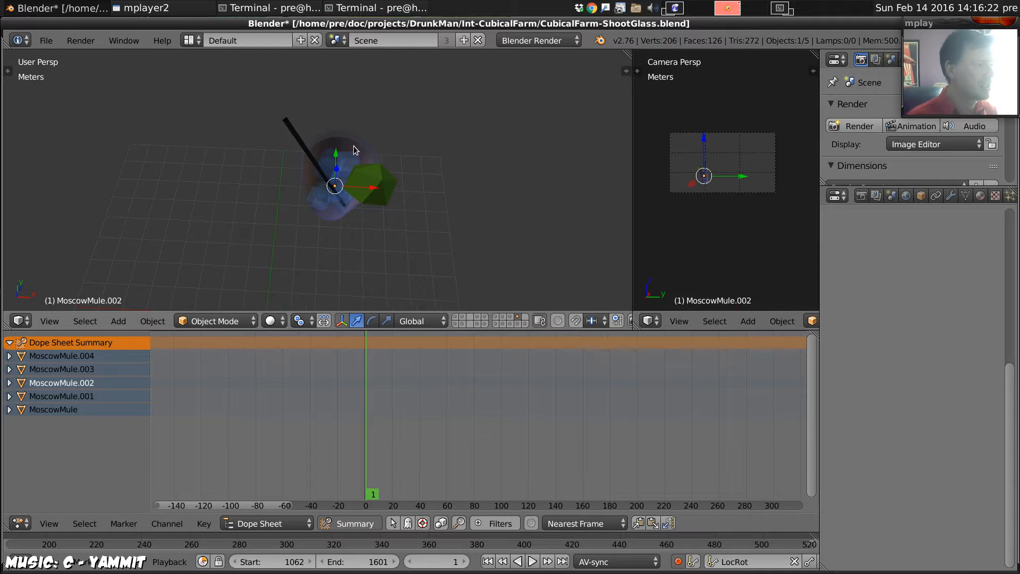
right_click(354, 150)
key("Tab")
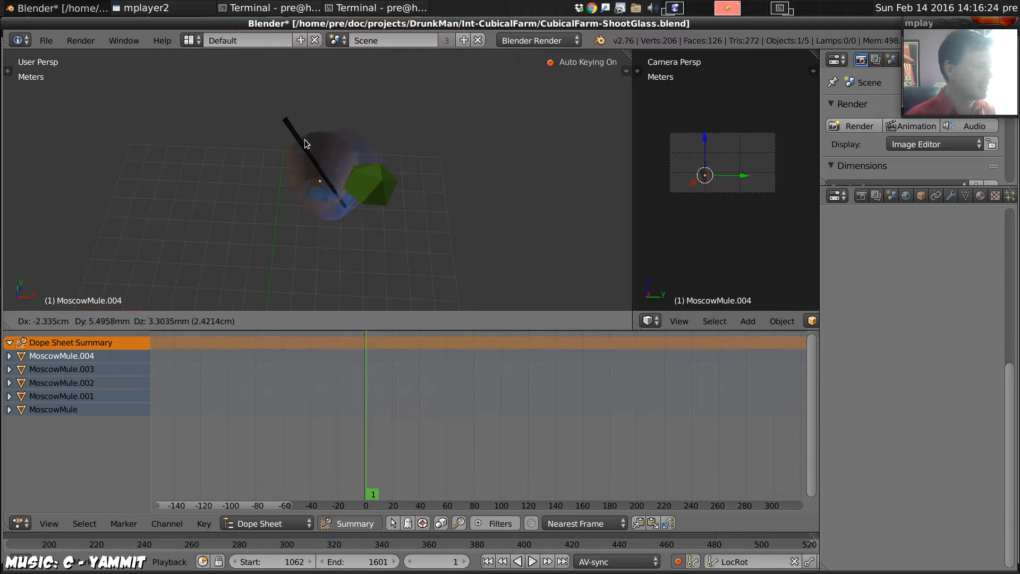
key("Tab")
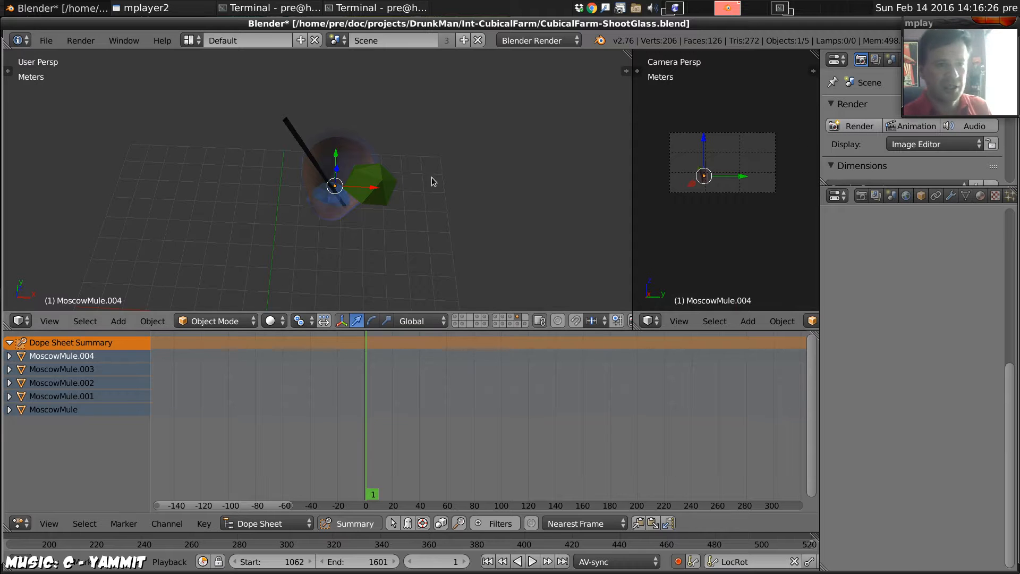
left_click(965, 196)
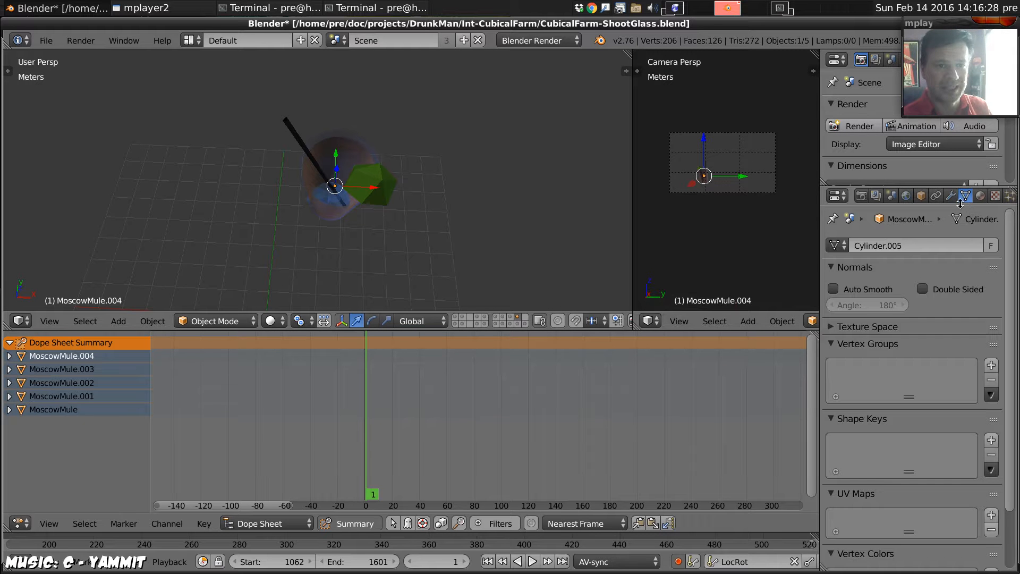
left_click(921, 196)
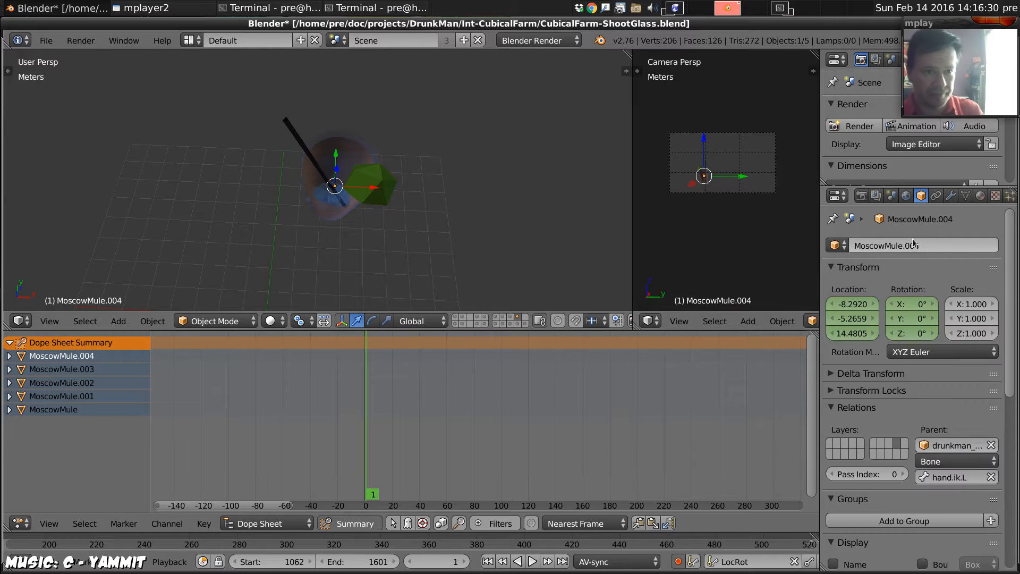
left_click(901, 248)
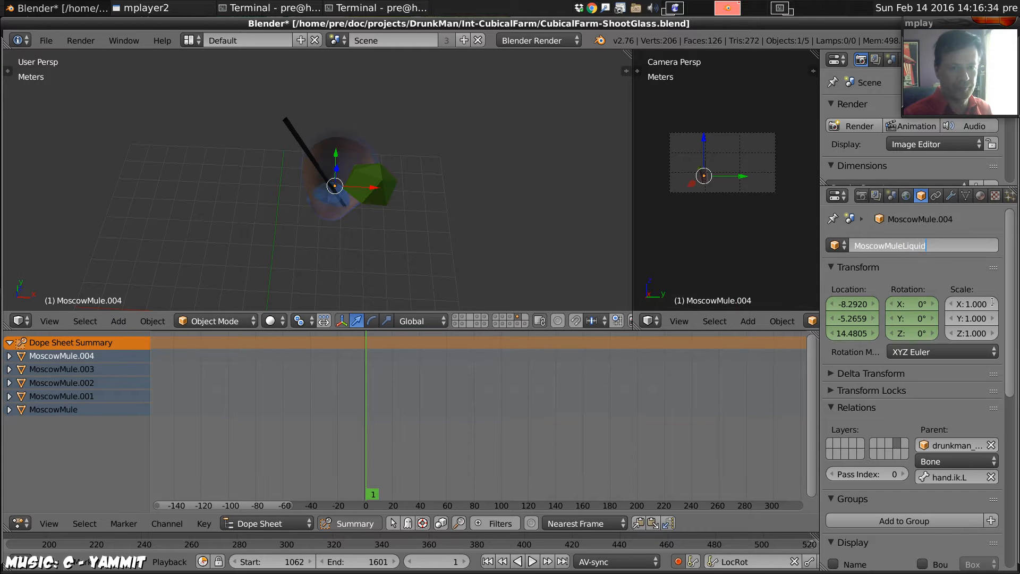
type("MoscowMuleLiquid")
key("Return")
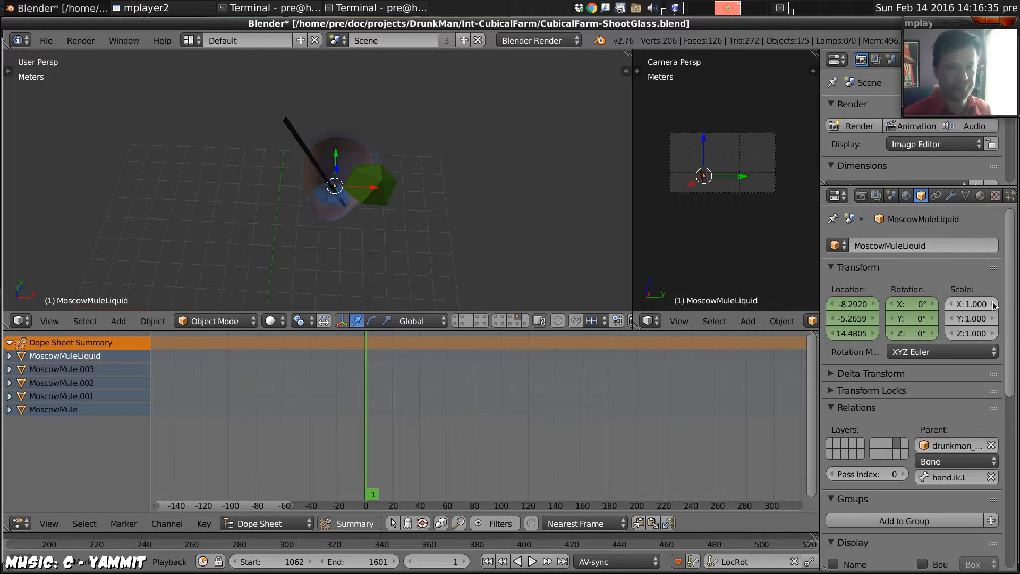
- Reopen the MoscowMule mesh for editing, select the whole linked straw, and separate the selection into its own object
right_click(371, 153)
key("Tab")
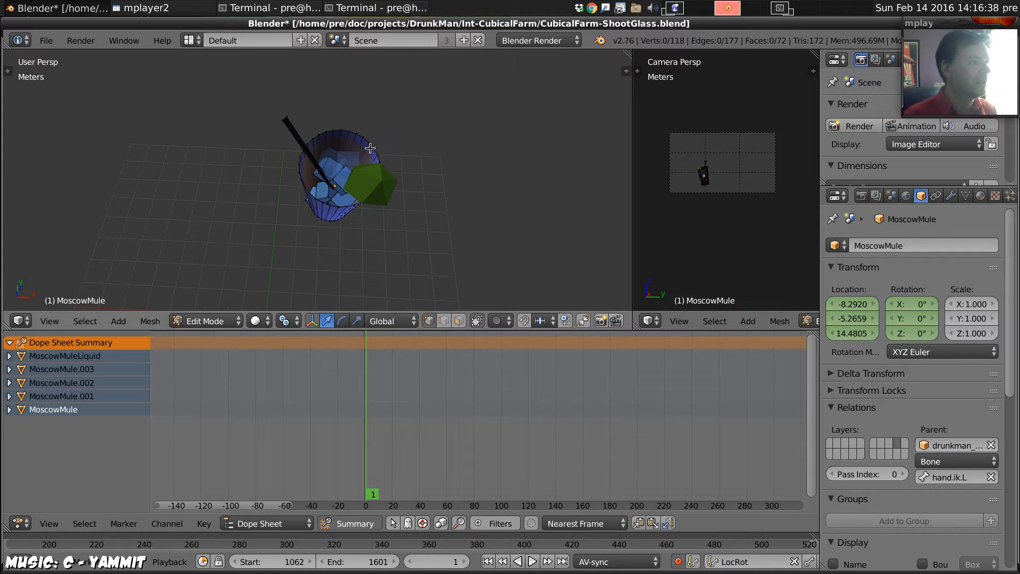
right_click(290, 119)
key("ctrl+l")
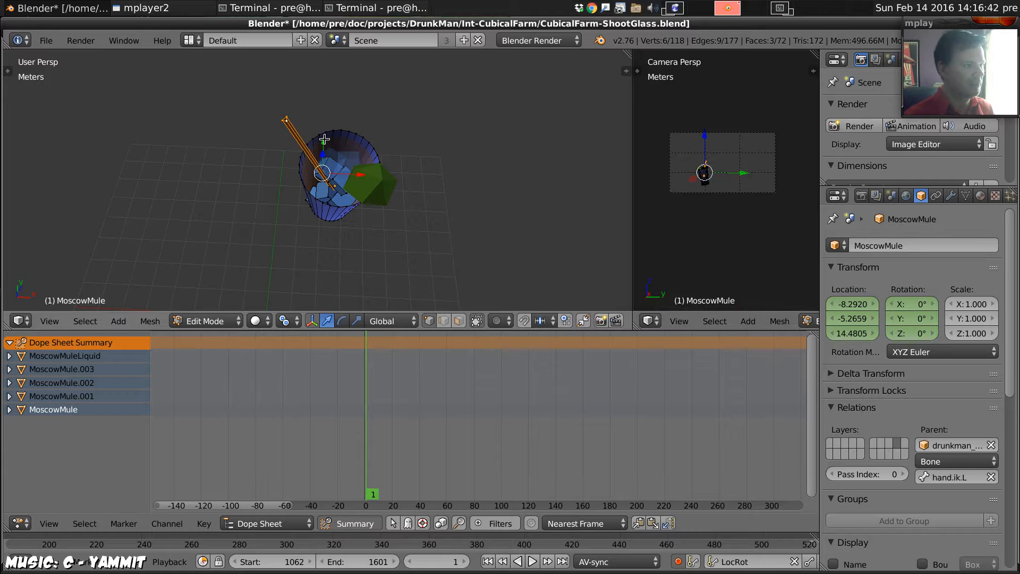
key("p")
left_click(324, 139)
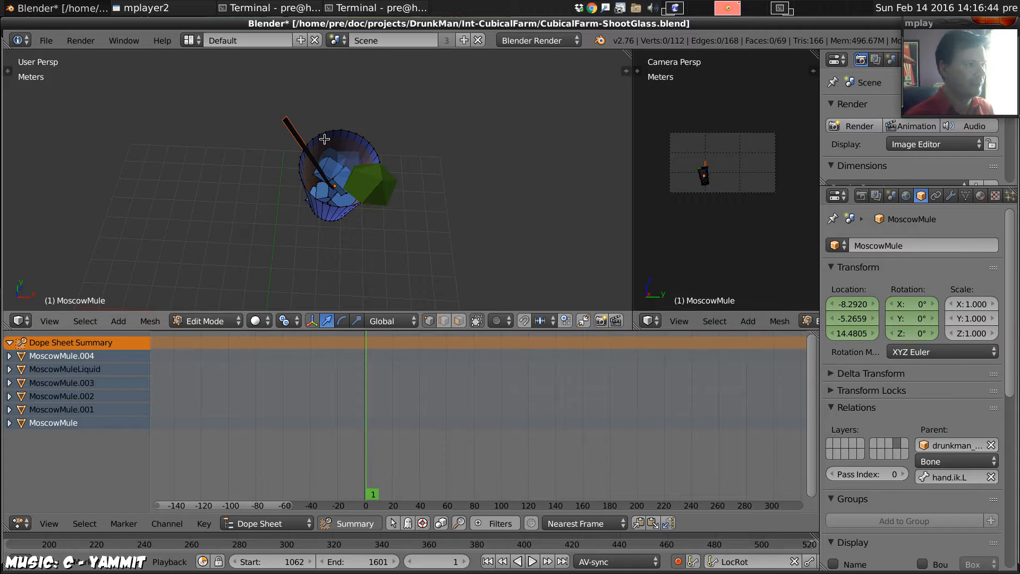
- Select the linked ice cube beside the middle of the straw and separate the selection into its own object
right_click(329, 154)
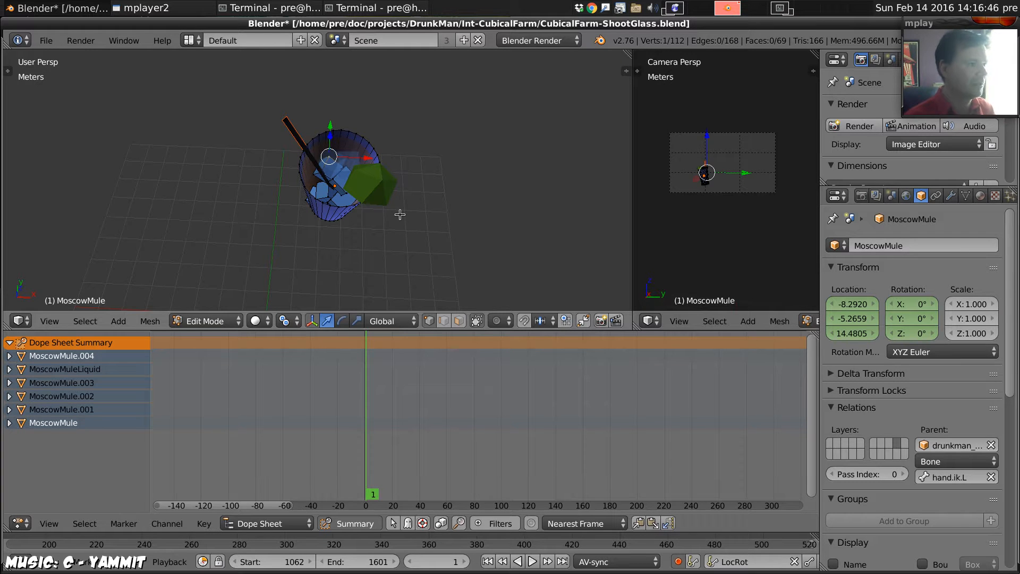
key("ctrl+l")
key("p")
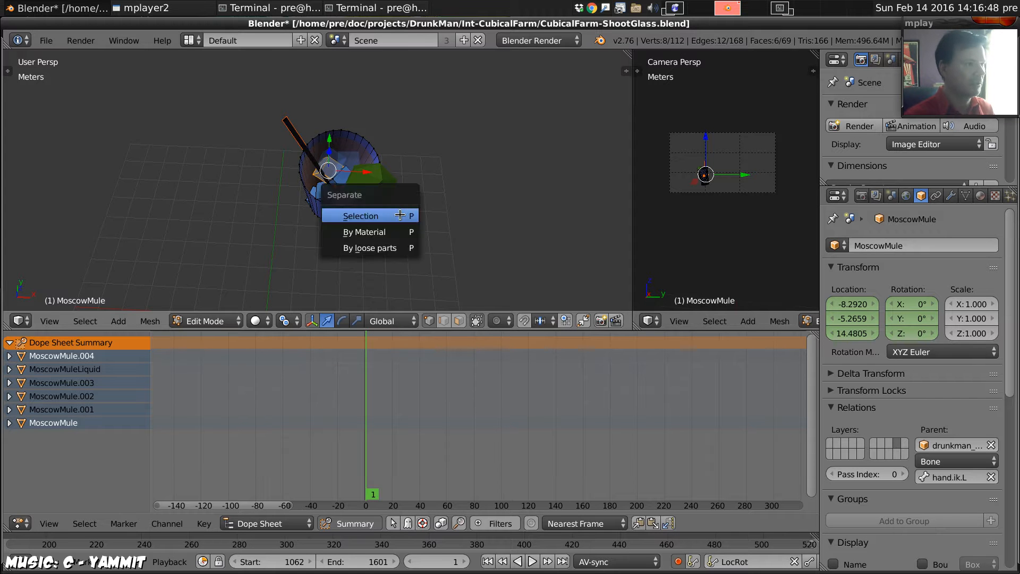
left_click(400, 213)
- Select the linked ice cube between the straw's lower end and the green piece and separate it into its own object
right_click(333, 179)
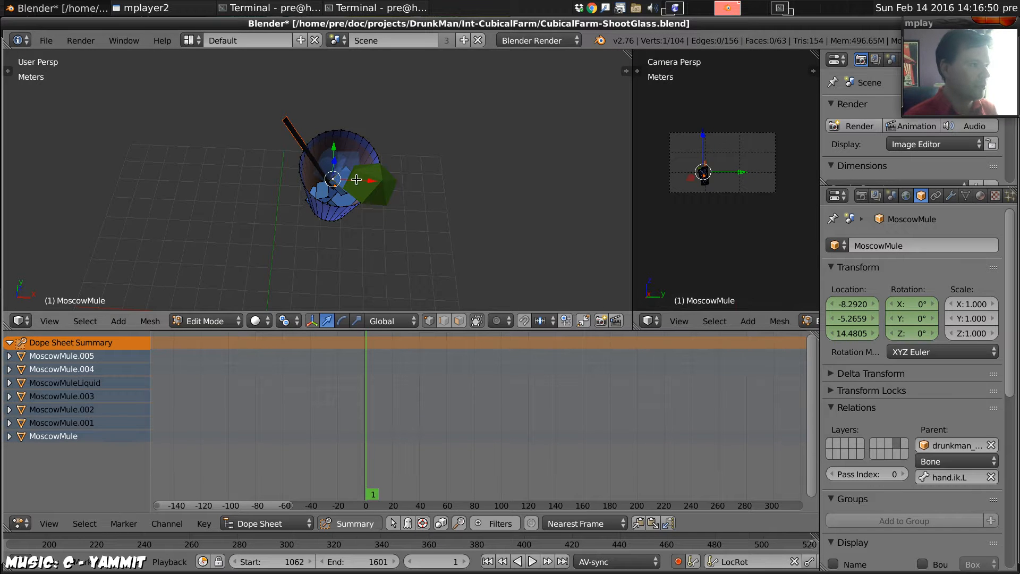
key("ctrl+p")
left_click(356, 180)
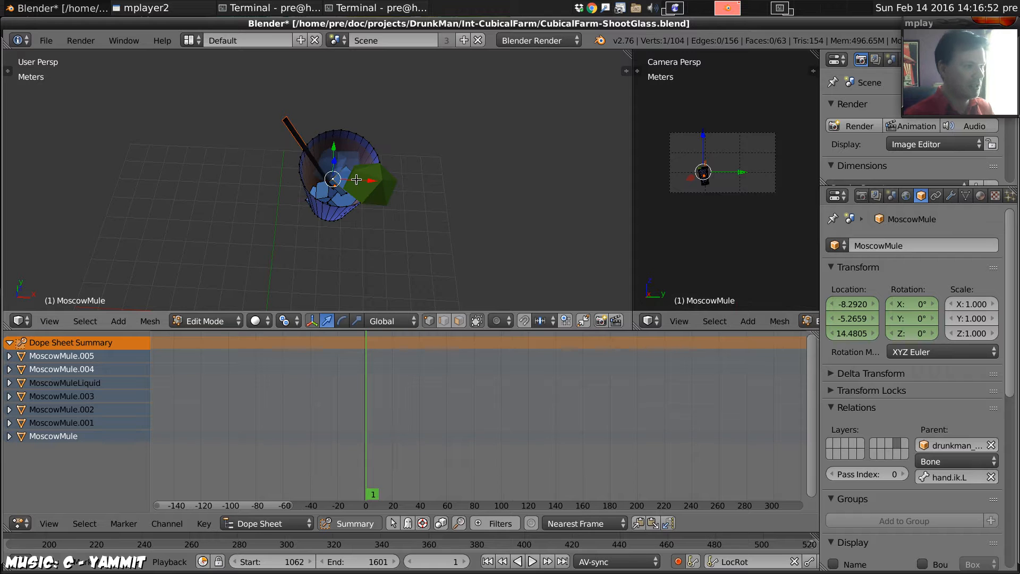
key("ctrl+l")
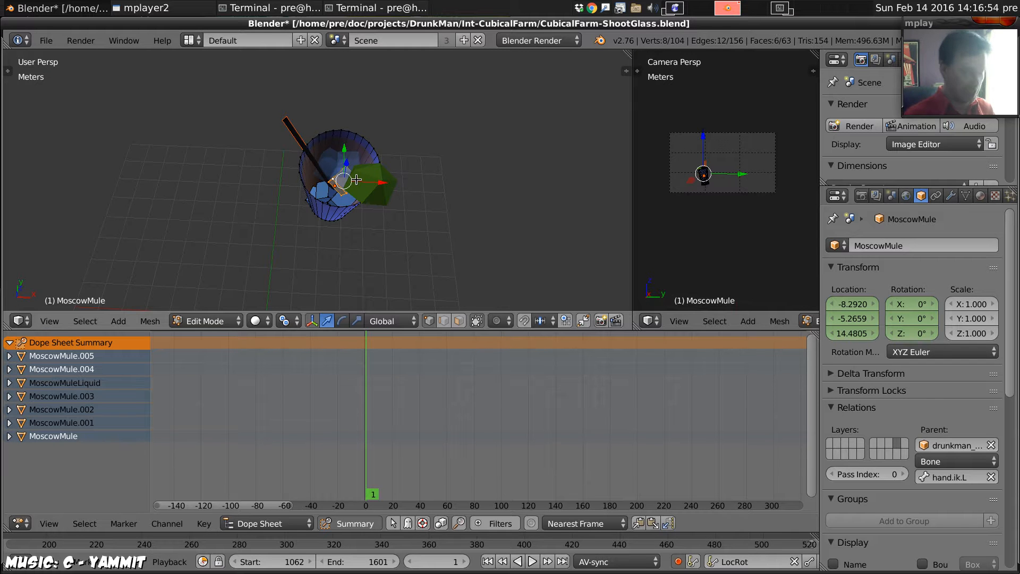
key("p")
left_click(356, 180)
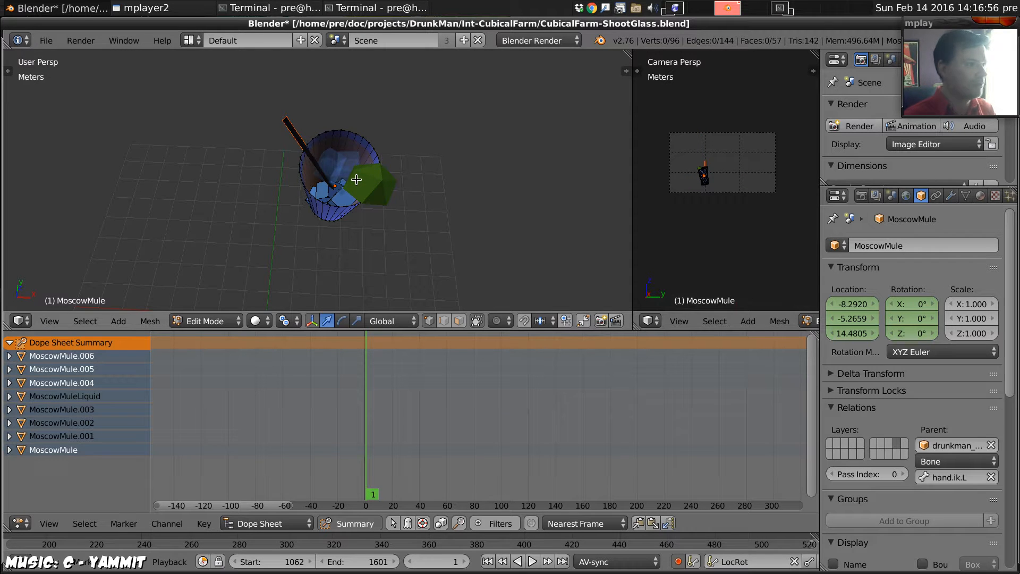
- Select the linked ice cube beneath the lower end of the straw and separate it into its own object
key("l")
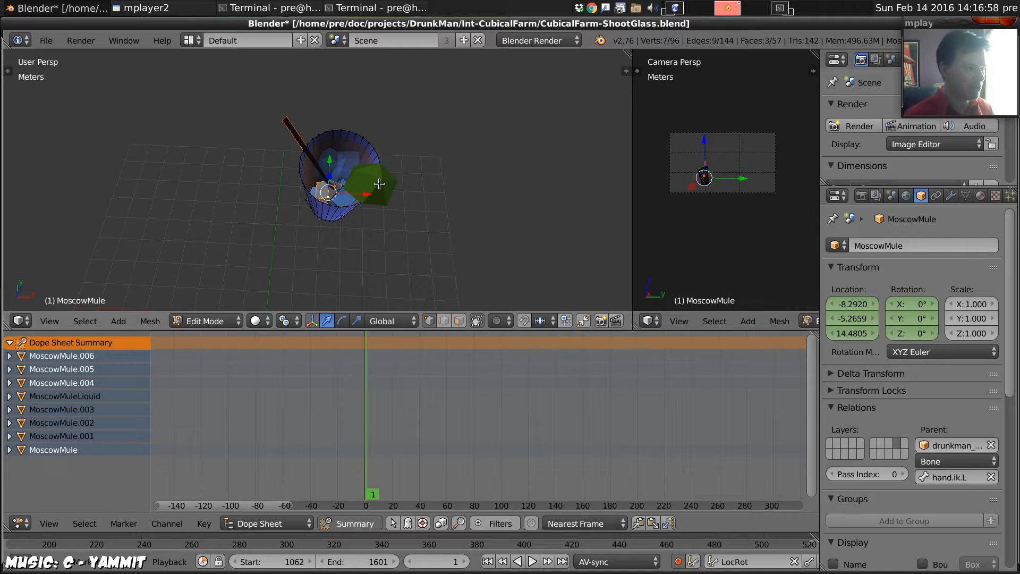
key("ctrl+l")
key("p")
left_click(379, 183)
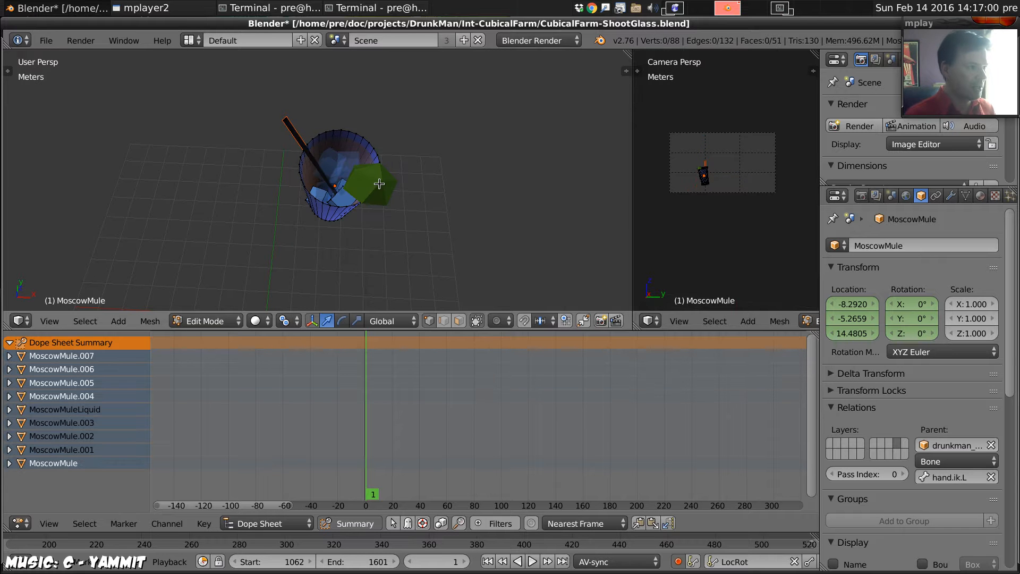
- Select the linked ice cube at the front of the glass below the green piece and separate it into its own object
right_click(331, 199)
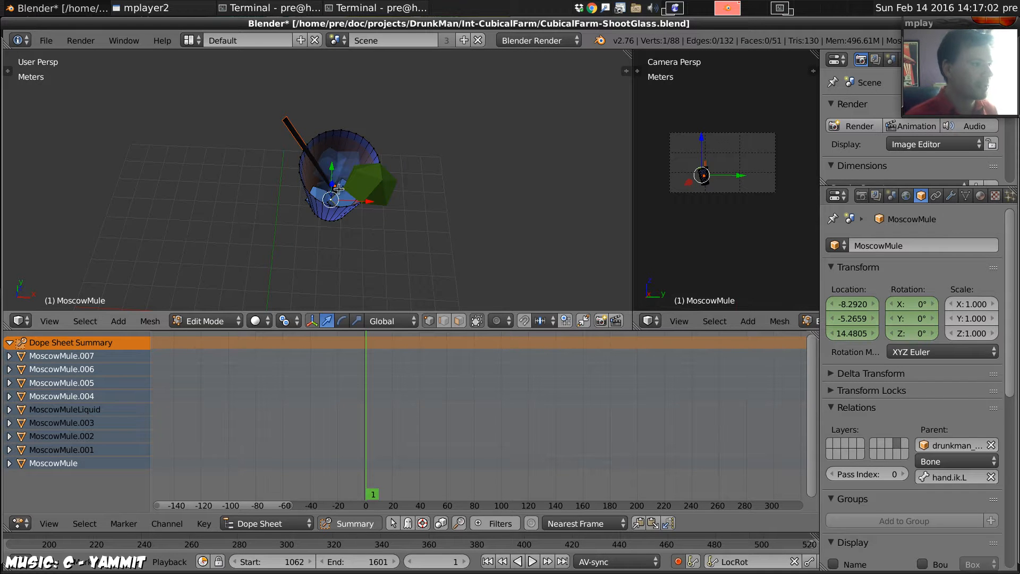
key("ctrl+l")
key("p")
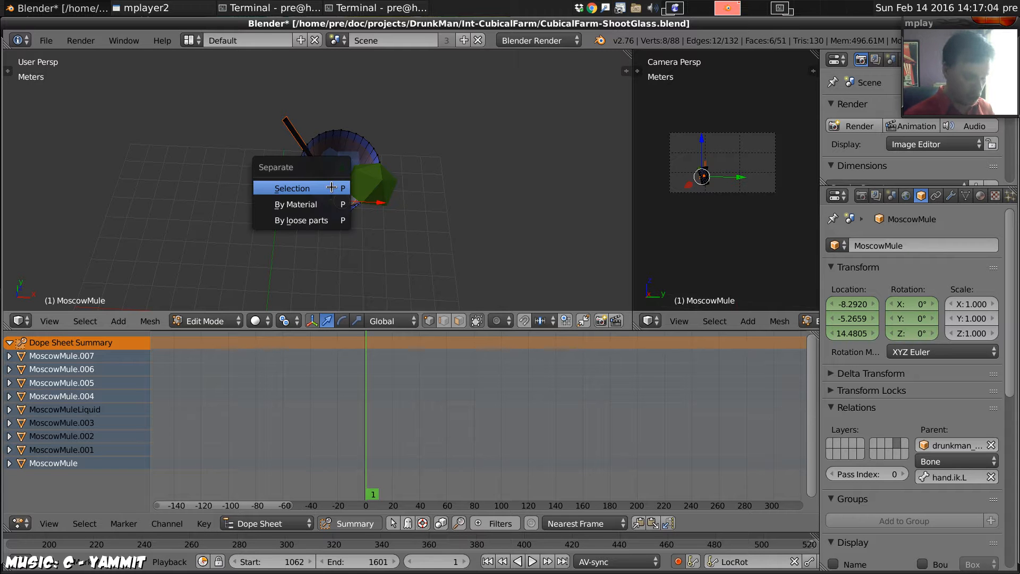
left_click(332, 187)
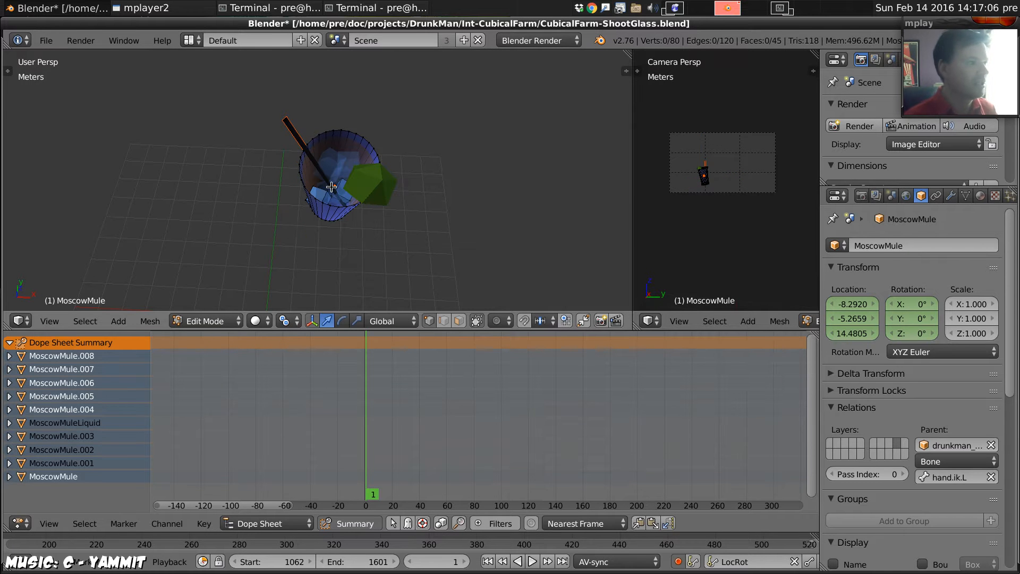
- Select the linked ice cube just left of the straw's lower end and separate it into its own object
right_click(327, 190)
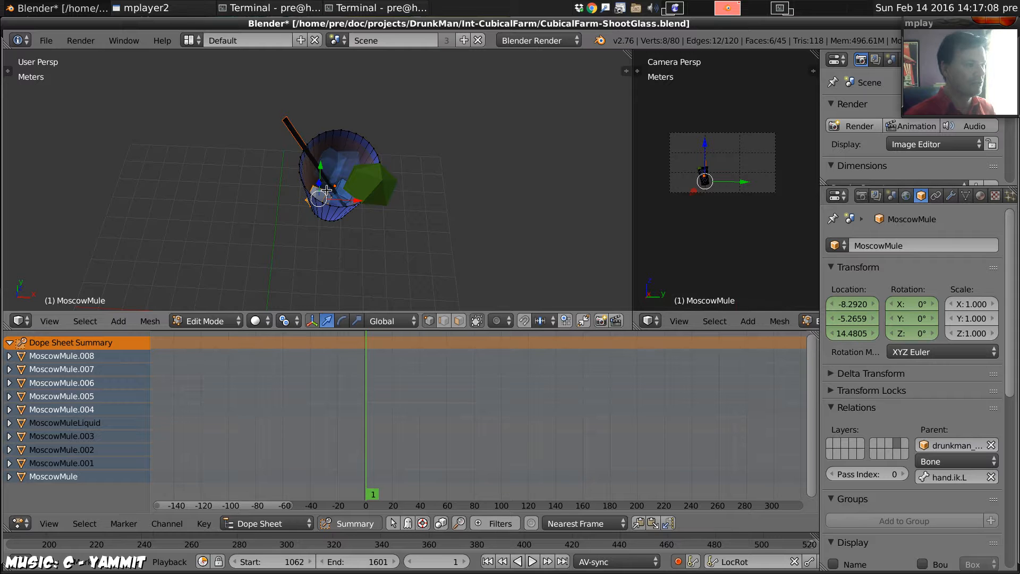
key("p")
left_click(326, 190)
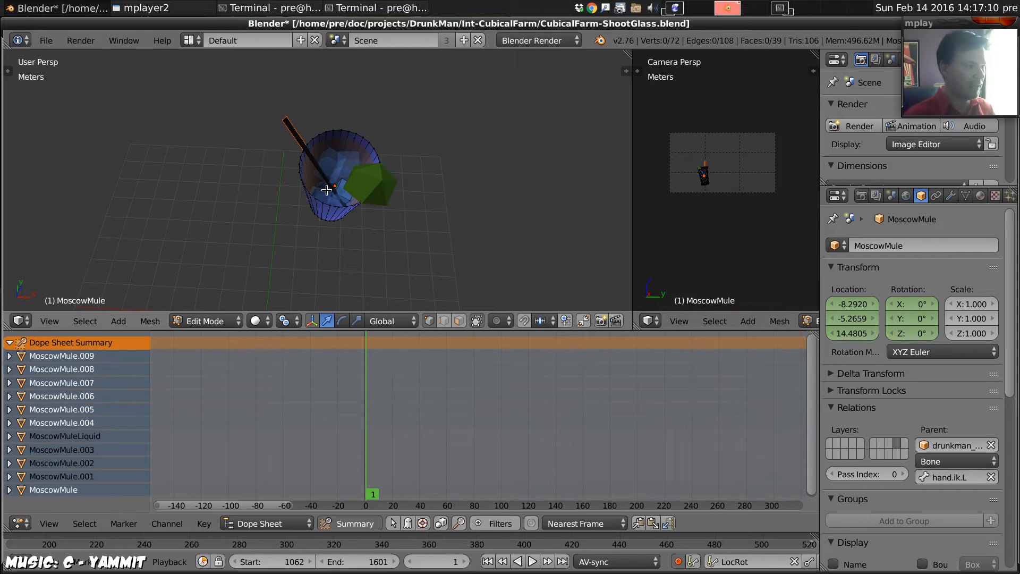
- Select the linked ice cube touching the straw's tip beside the green piece and separate it into its own object
right_click(336, 189)
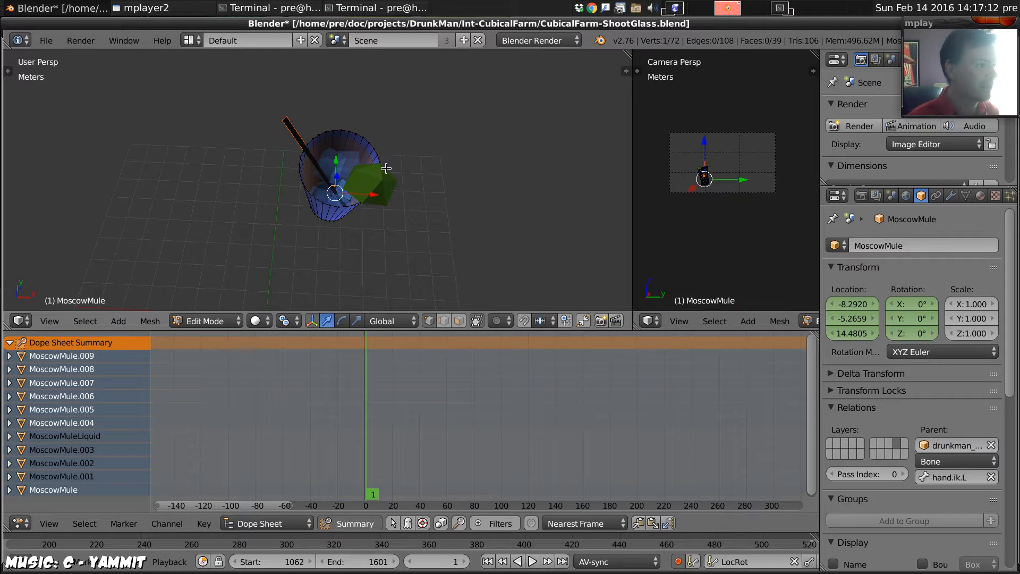
key("ctrl+l")
key("p")
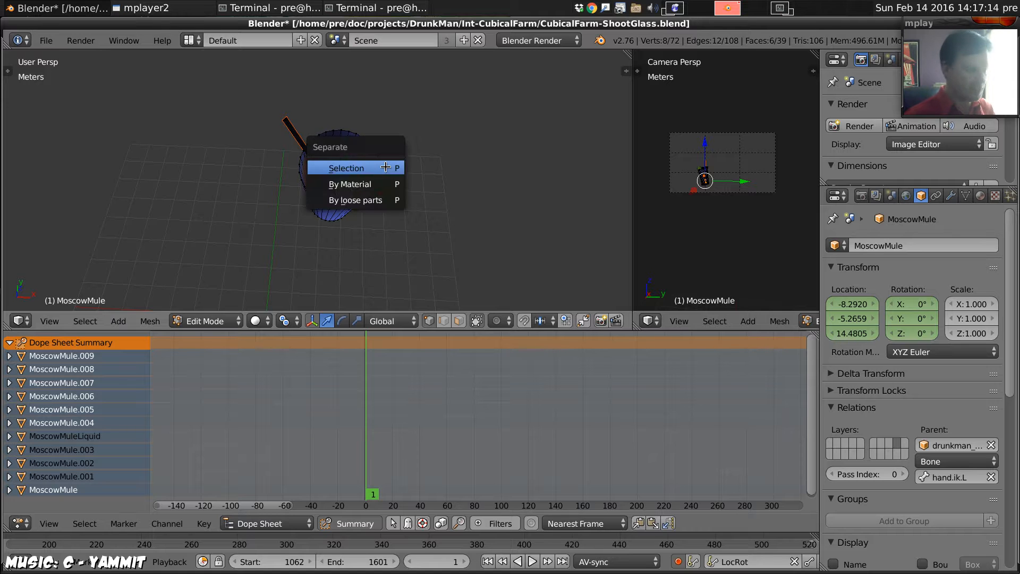
left_click(385, 167)
- Inspect the remaining MoscowMule mesh in wireframe, selecting its rim vertices and whole geometry to check what the object still contains
mouse_move(329, 205)
middle_mouse_down()
mouse_move(336, 223)
mouse_move(372, 198)
mouse_move(356, 158)
middle_mouse_up()
key("z")
key("Tab")
key("Tab")
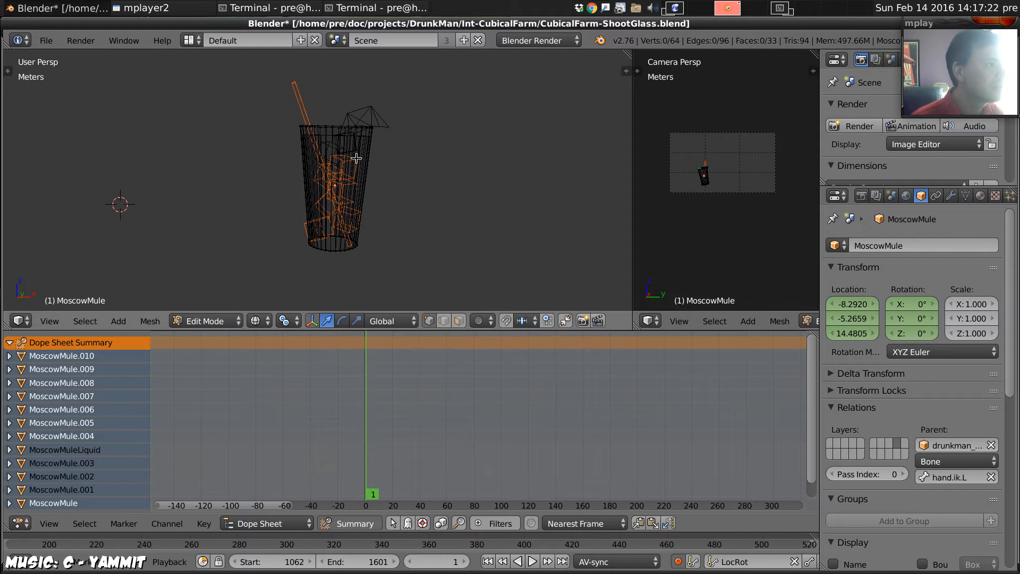
right_click(330, 133)
right_click(349, 141)
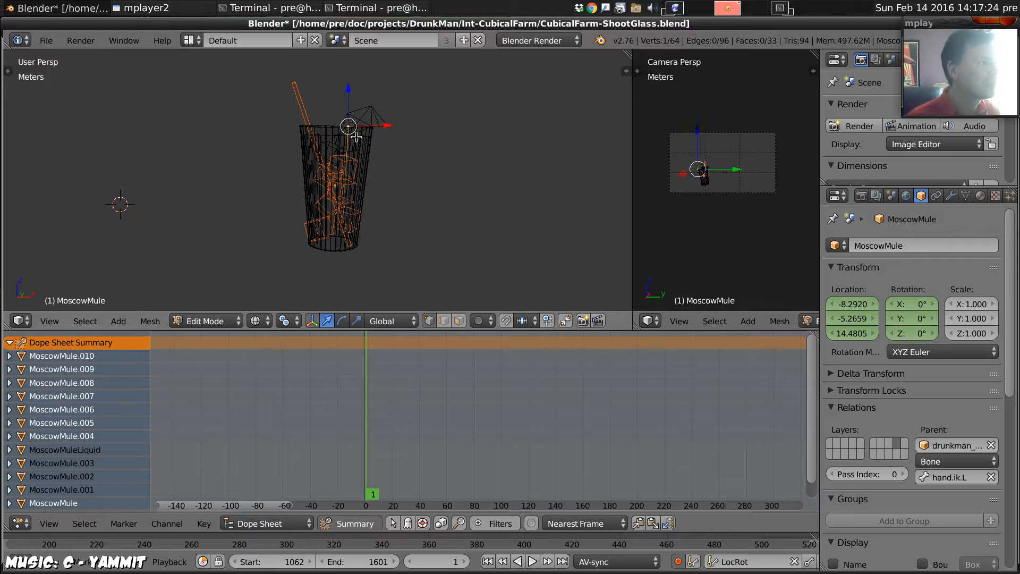
right_click(355, 137)
right_click(343, 154)
mouse_move(356, 154)
middle_mouse_down()
mouse_move(353, 171)
mouse_move(372, 197)
mouse_move(367, 157)
mouse_move(404, 155)
mouse_move(387, 162)
mouse_move(394, 151)
mouse_move(360, 148)
middle_mouse_up()
key("Tab")
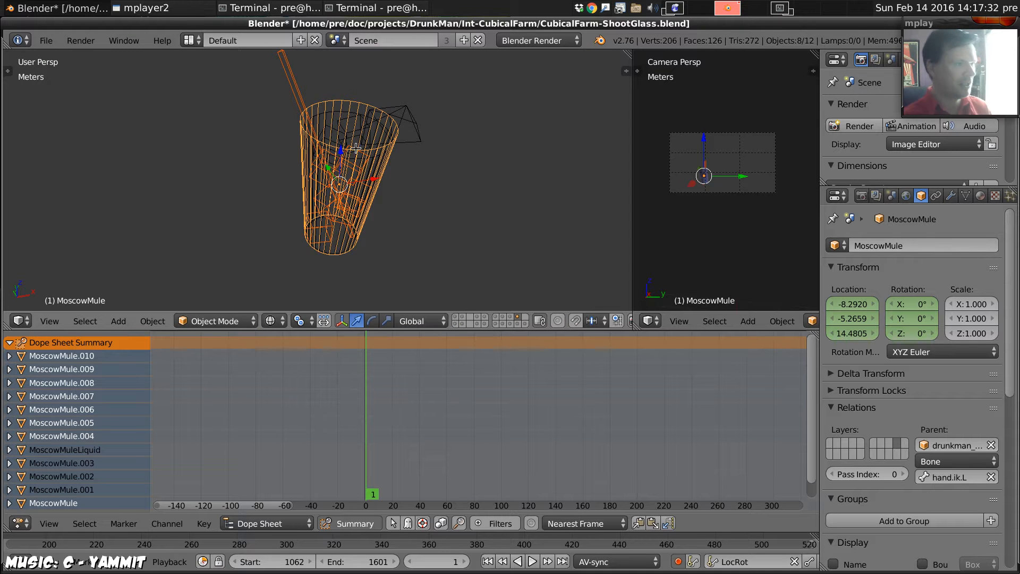
key("Tab")
key("a")
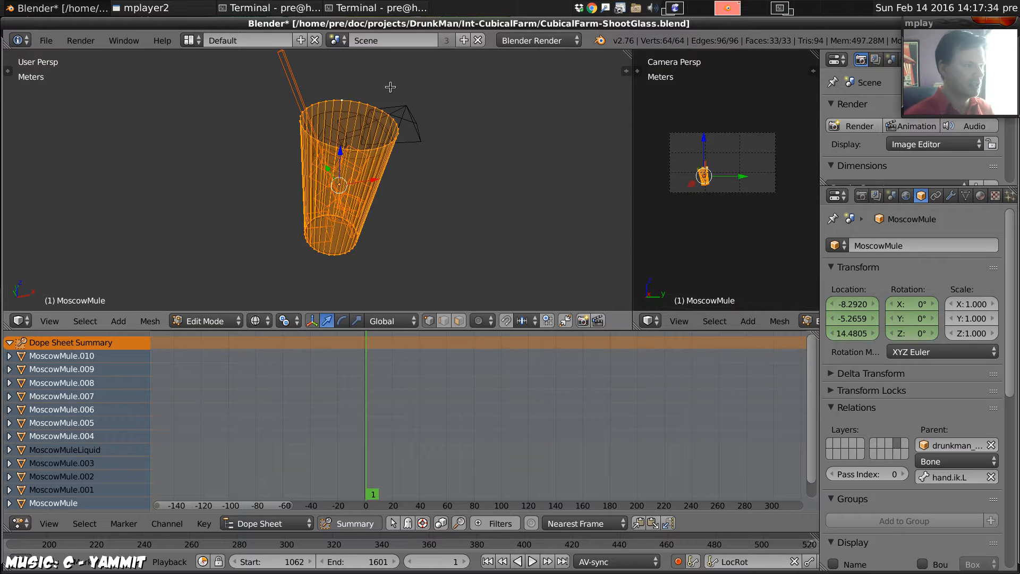
key("Tab")
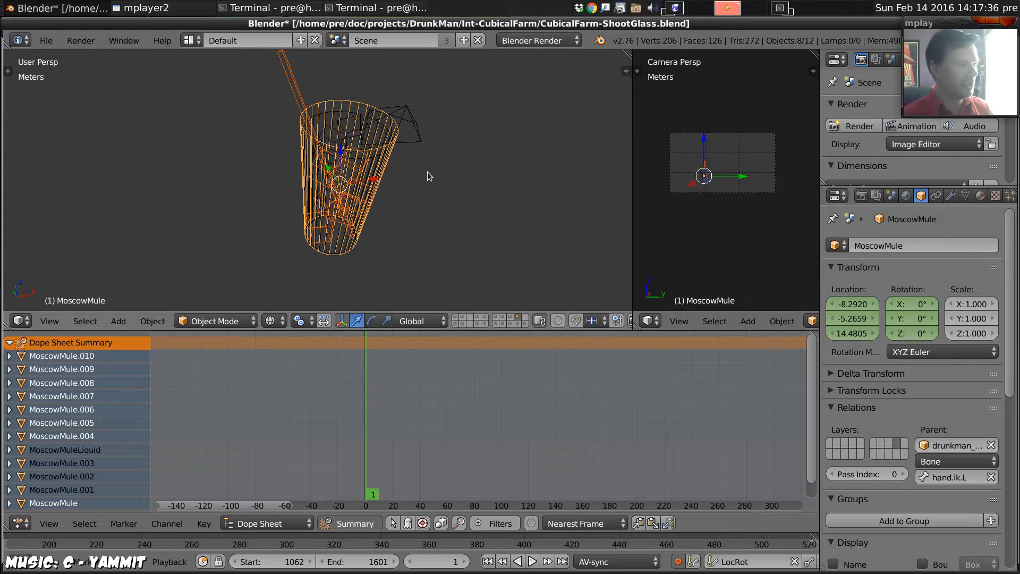
- Open the Cell Fracture settings for the selected mesh objects and review the available point sources
key("KP_1")
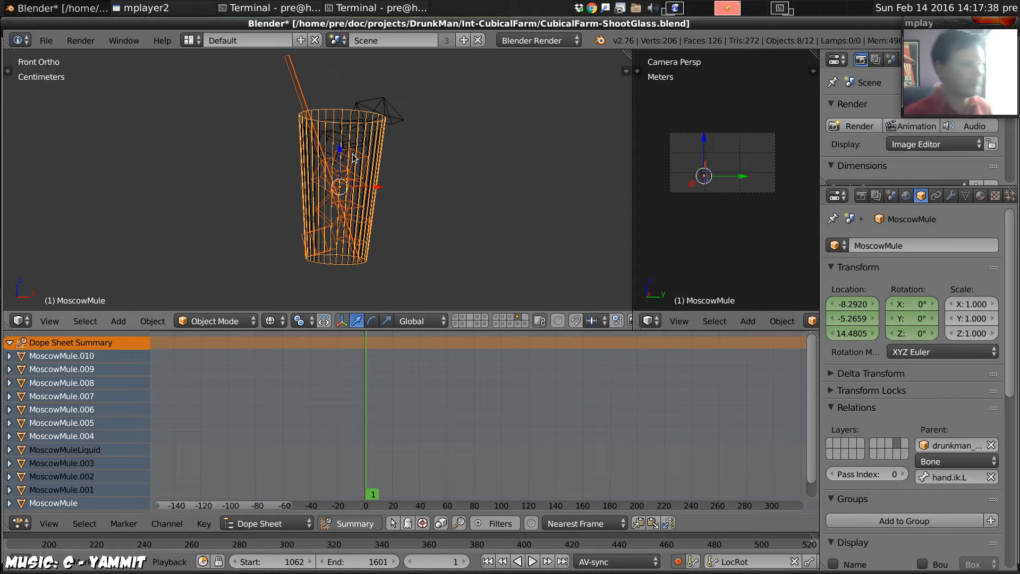
left_click(51, 43)
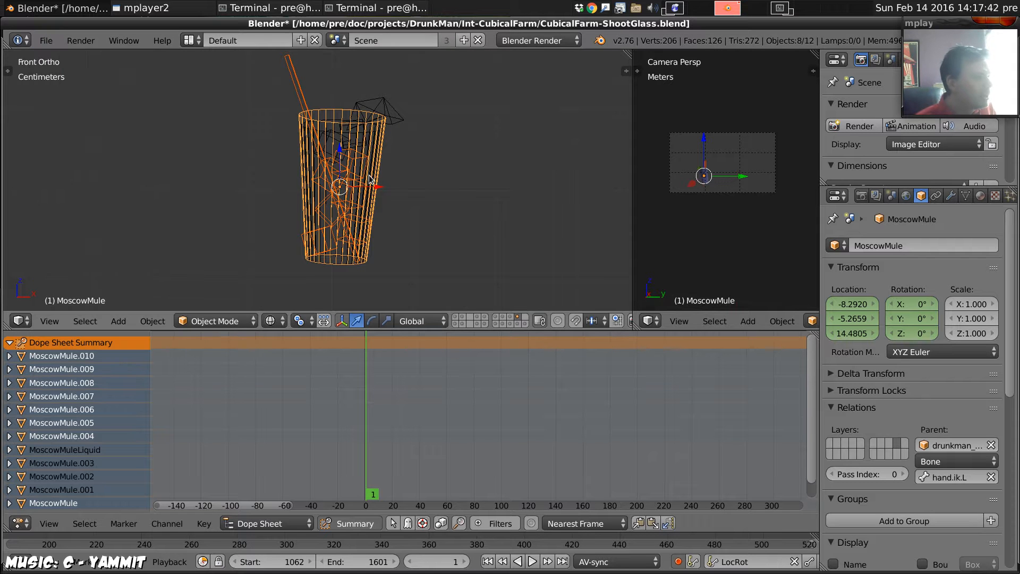
key("space")
type("cell fr")
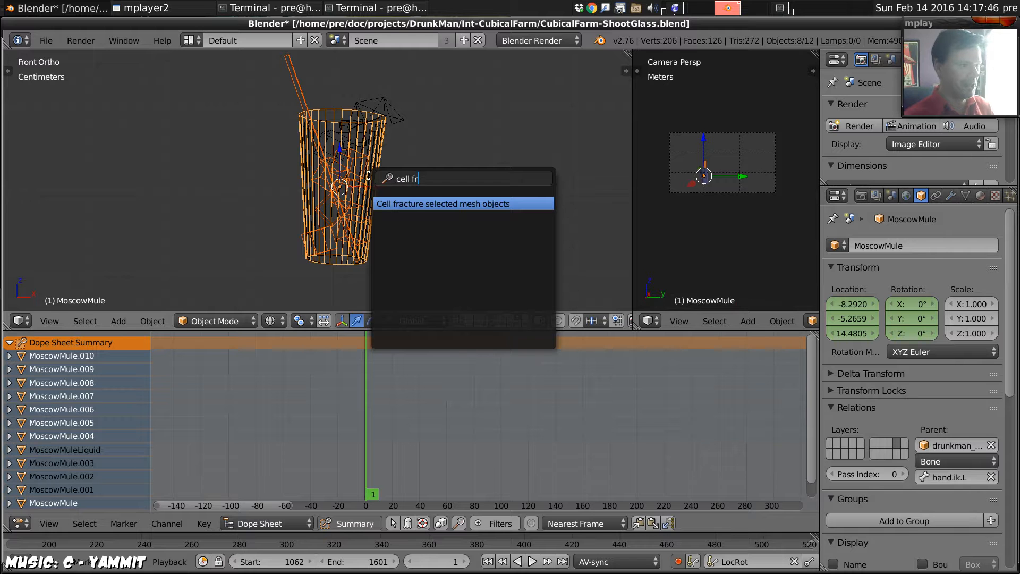
key("Return")
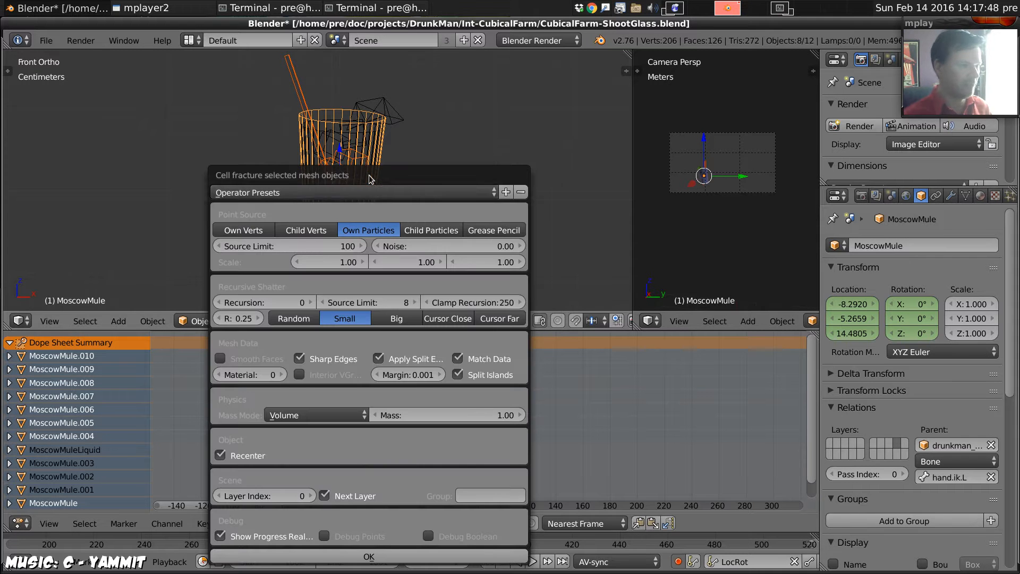
left_click_drag(391, 178, 320, 118)
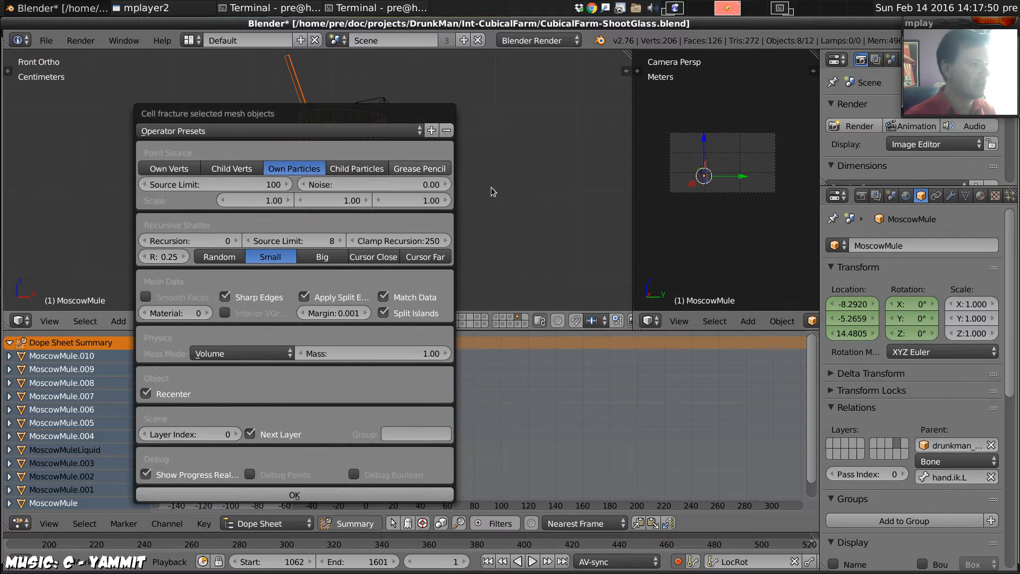
- Return to solid shading, display the Grease Pencil tools and set the stroke placement to Surface
mouse_move(365, 161)
middle_mouse_down()
mouse_move(353, 156)
mouse_move(369, 151)
mouse_move(360, 136)
mouse_move(355, 165)
middle_mouse_up()
key("z")
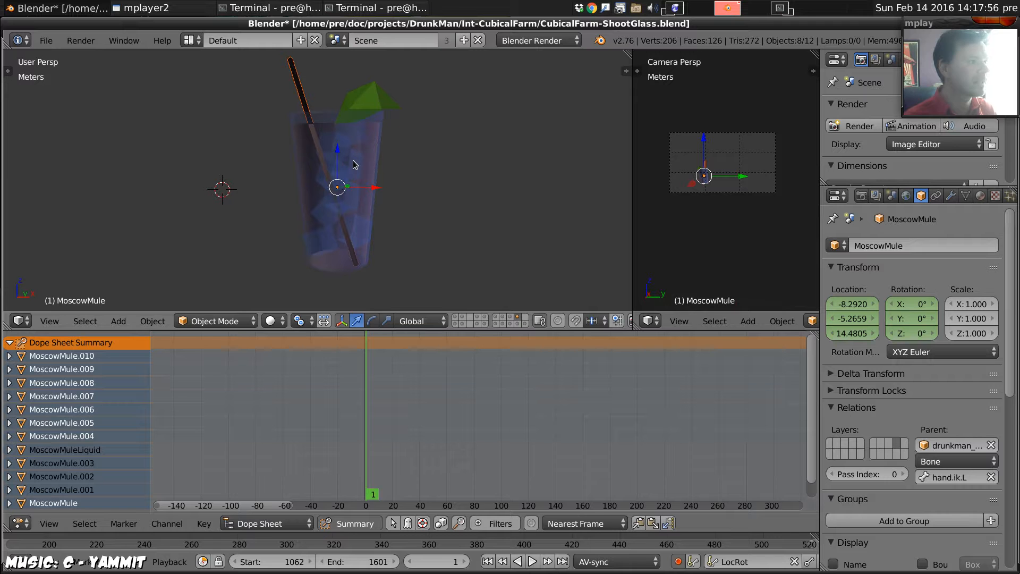
key("t")
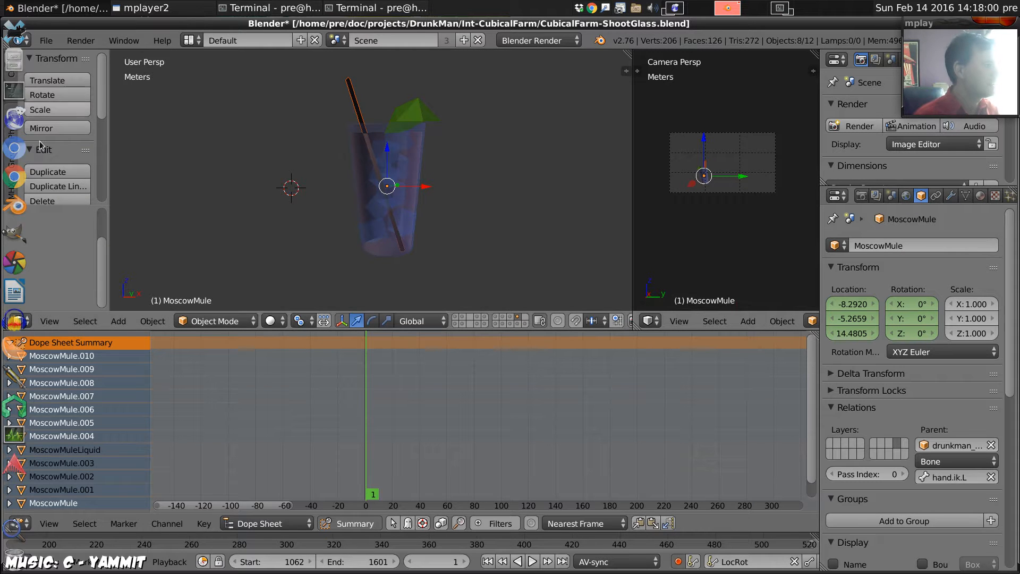
left_click(12, 158)
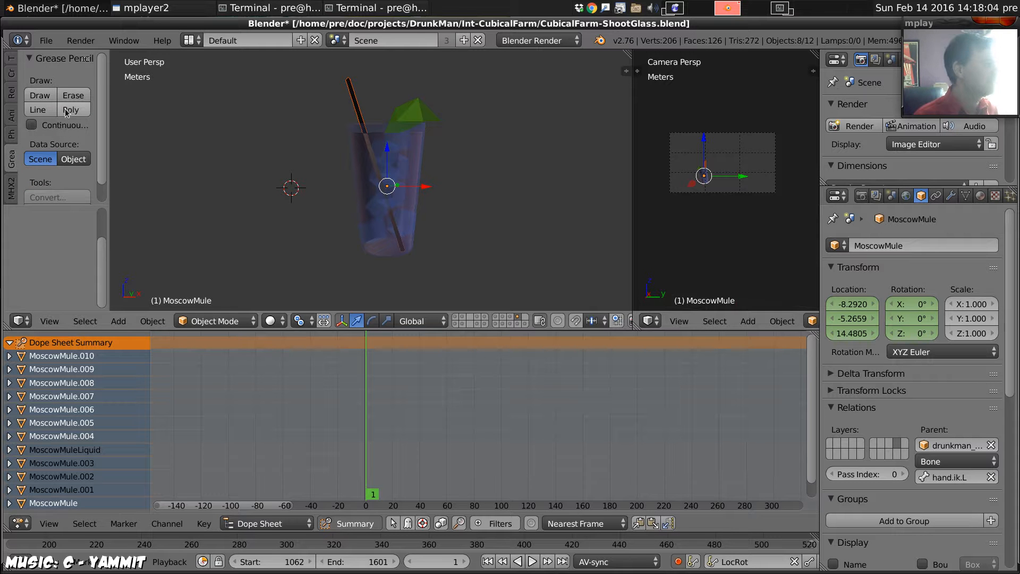
left_click(40, 96)
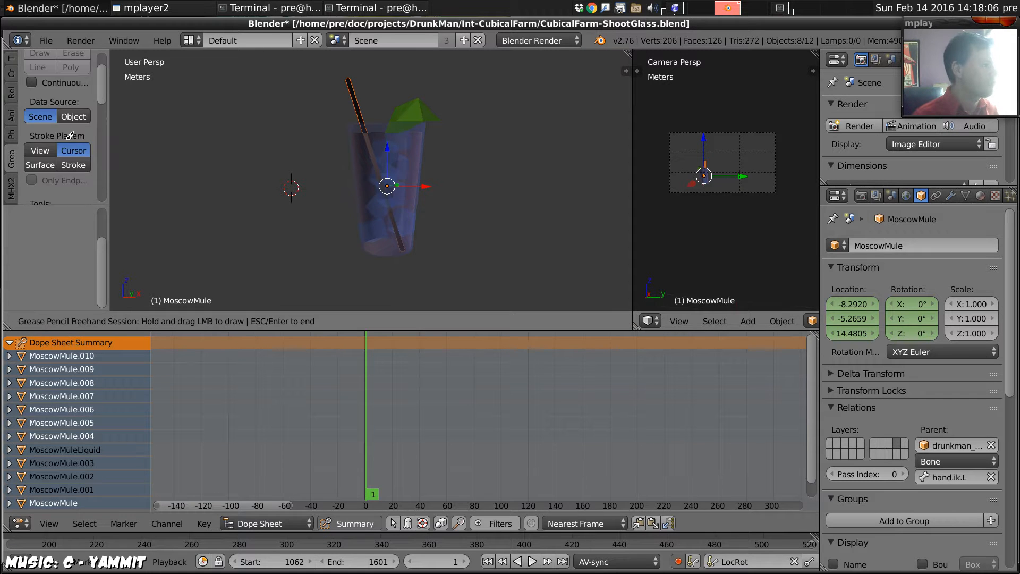
key("Escape")
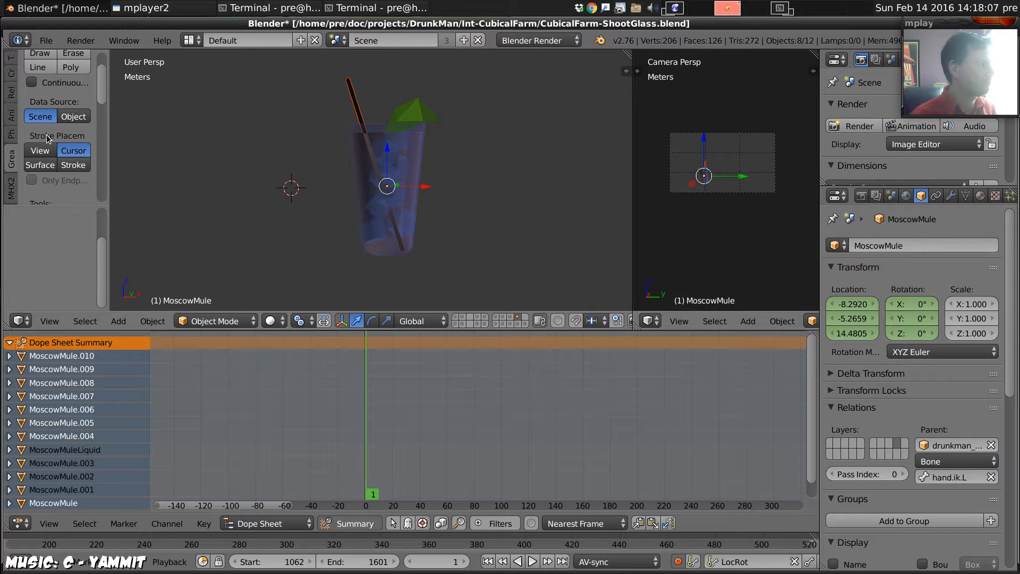
left_click(44, 166)
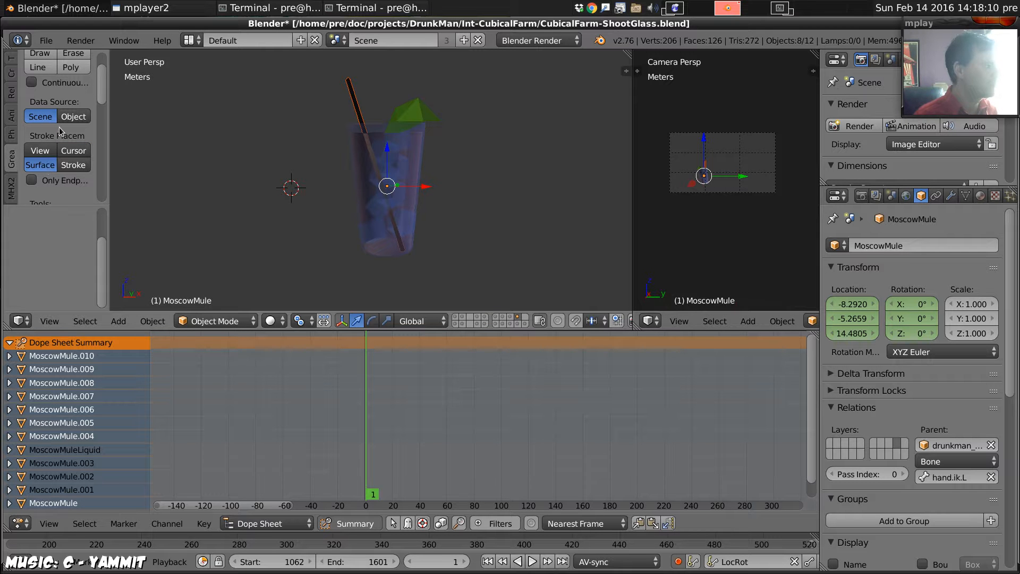
- Set the Grease Pencil data source to Object and bring up the Grease Pencil layer settings for MoscowMule
scroll(60, 132, "down", 3)
left_click(72, 74)
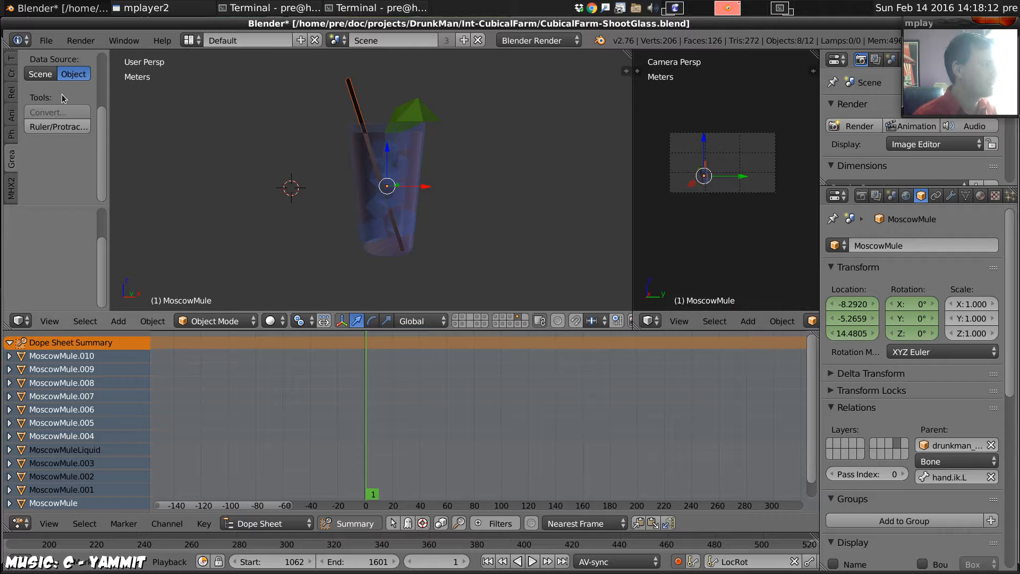
scroll(62, 97, "up", 5)
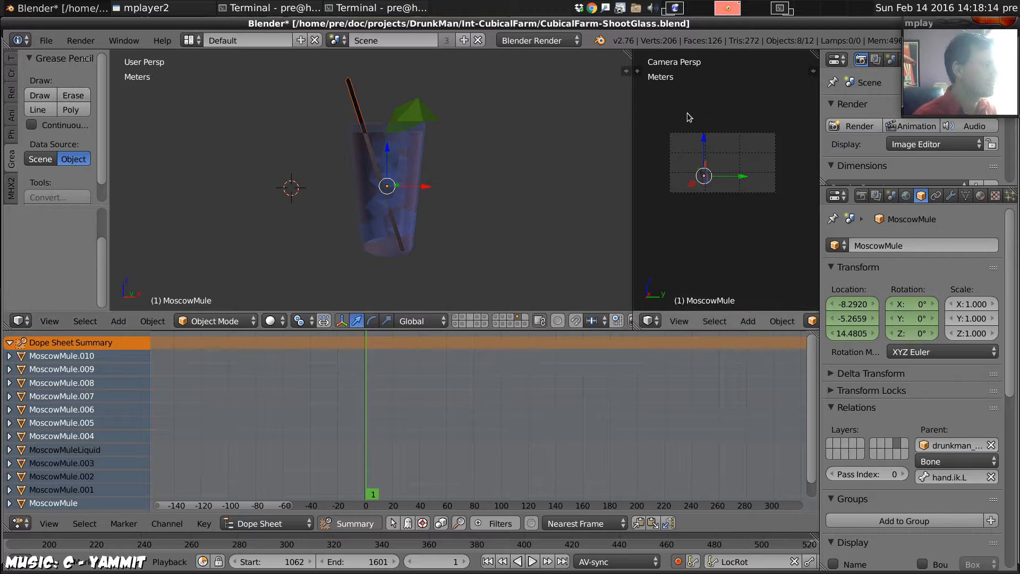
key("n")
scroll(582, 167, "up", 10)
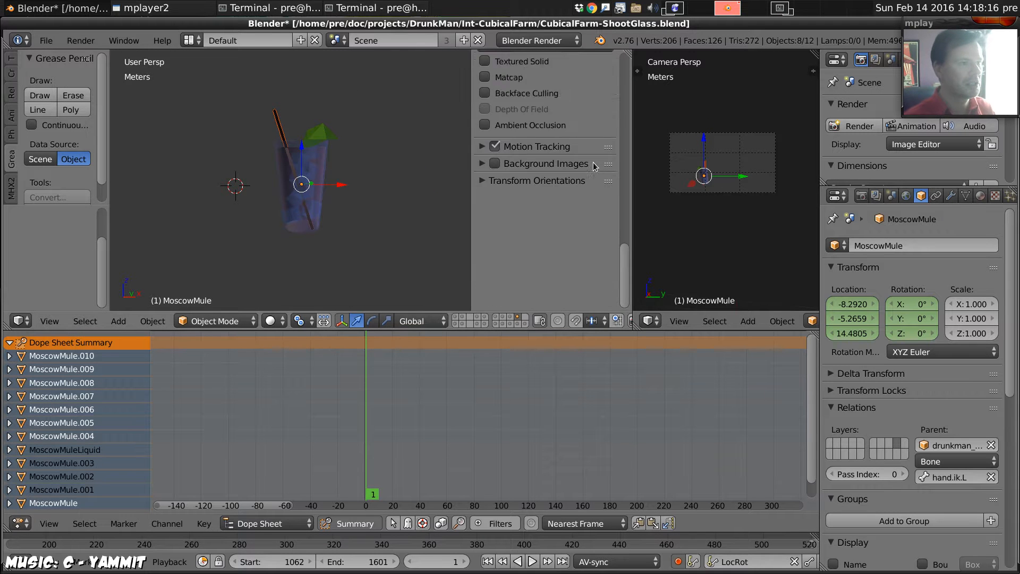
scroll(585, 161, "down", 10)
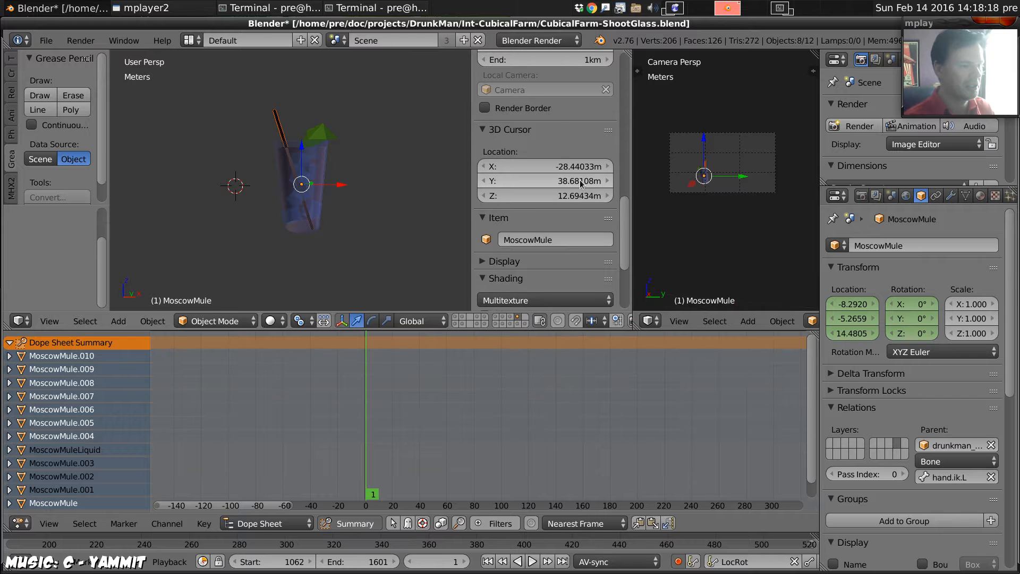
scroll(579, 193, "up", 10)
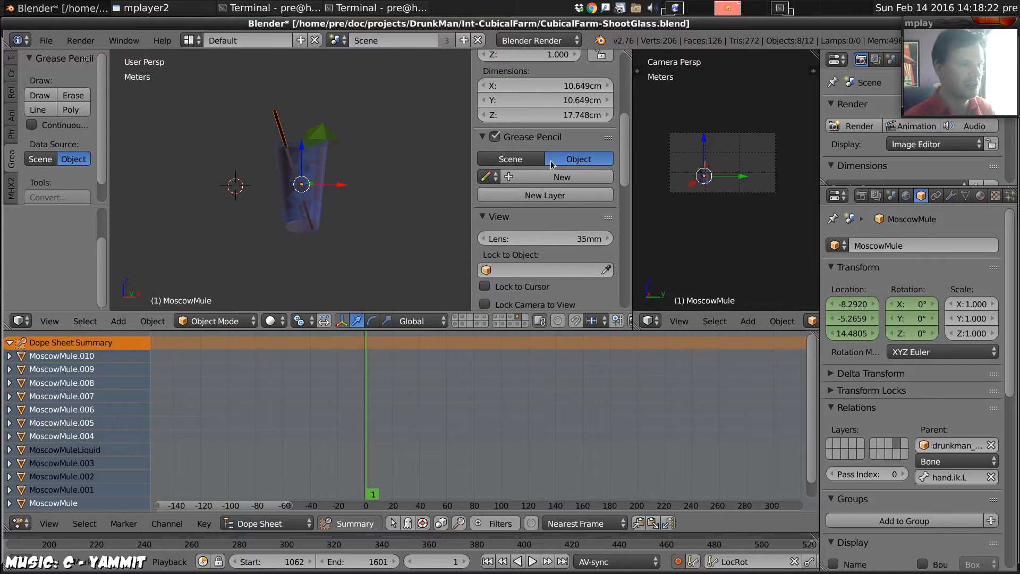
- Start a freehand Grease Pencil session on MoscowMule to add its data block and layer, then end it without drawing
left_click(45, 97)
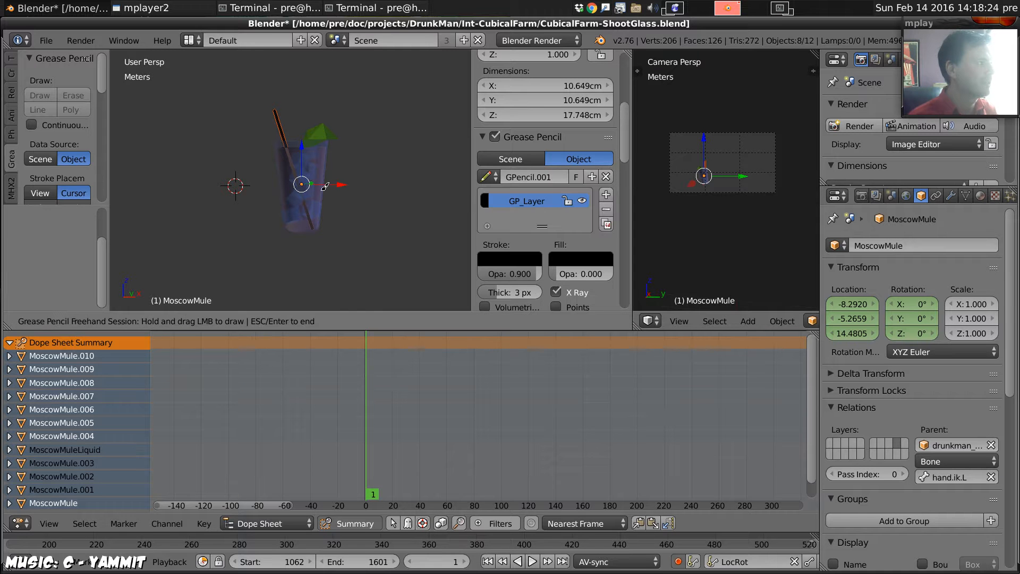
scroll(342, 138, "up", 4)
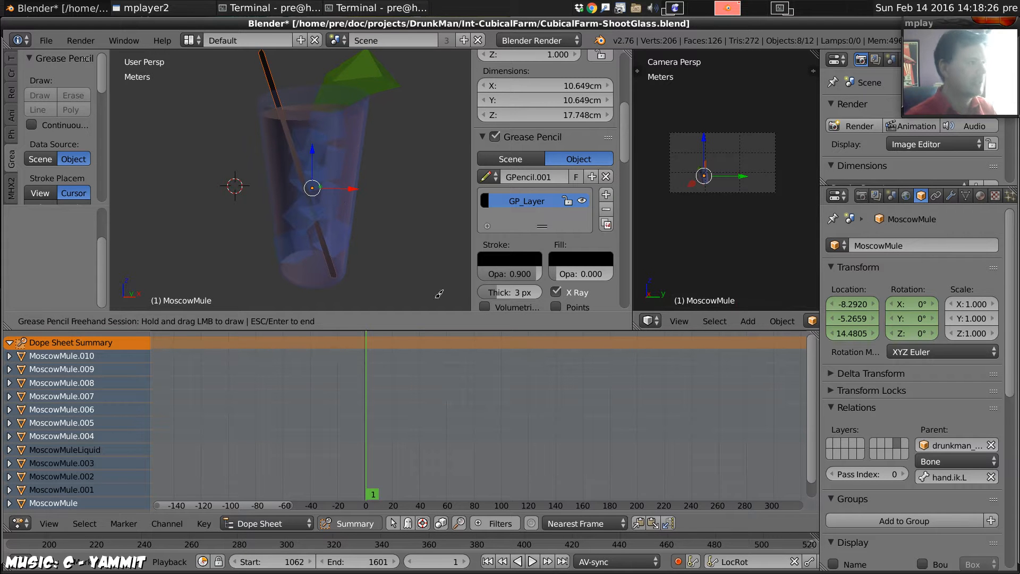
key("Escape")
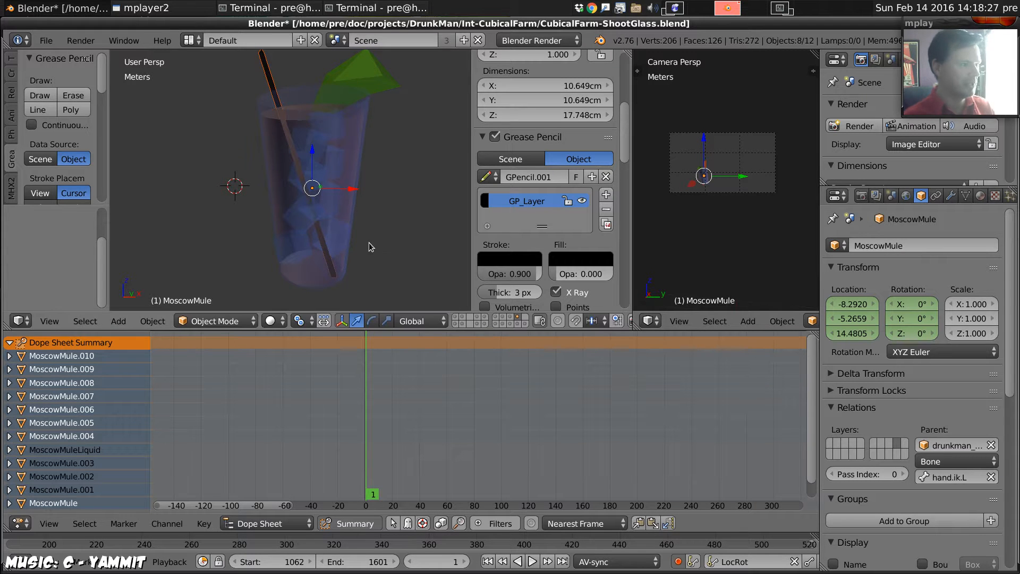
- Also show the scene layer containing the gun and draw a small Grease Pencil ring around the glass's upper ice cube
left_click(520, 326, "shift")
middle_click_drag(381, 160, 247, 180)
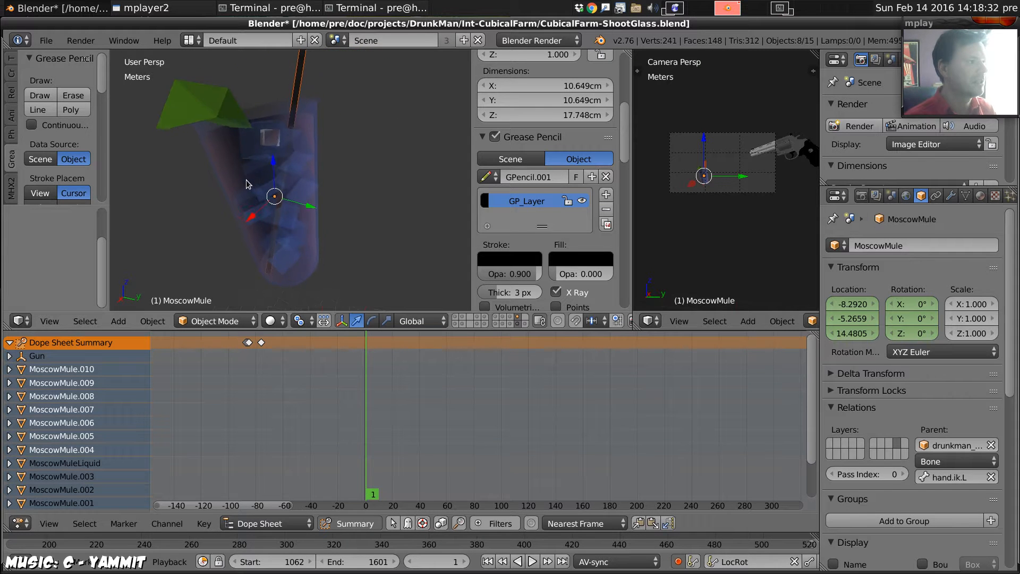
left_click(41, 95)
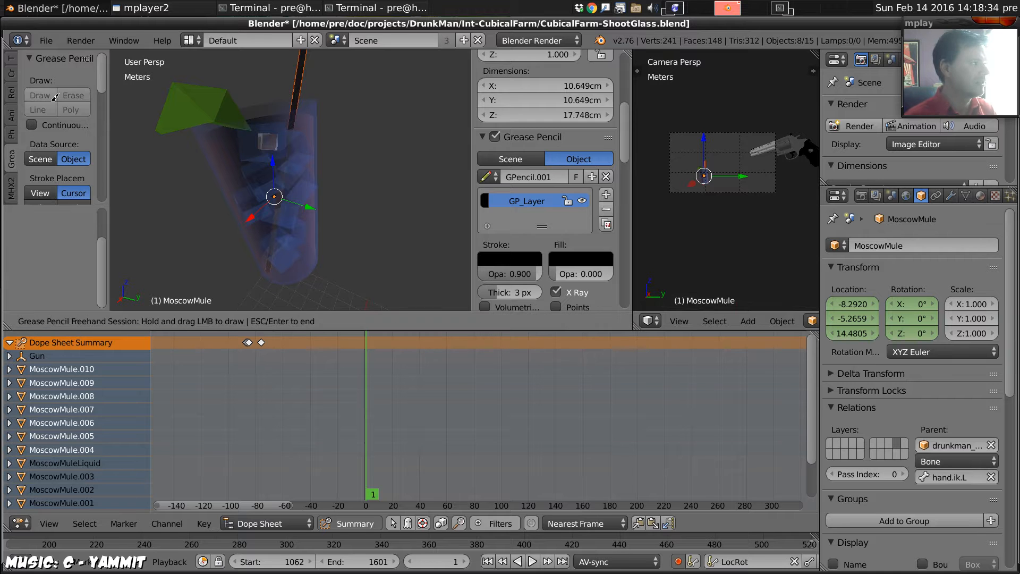
middle_click_drag(284, 132, 278, 120)
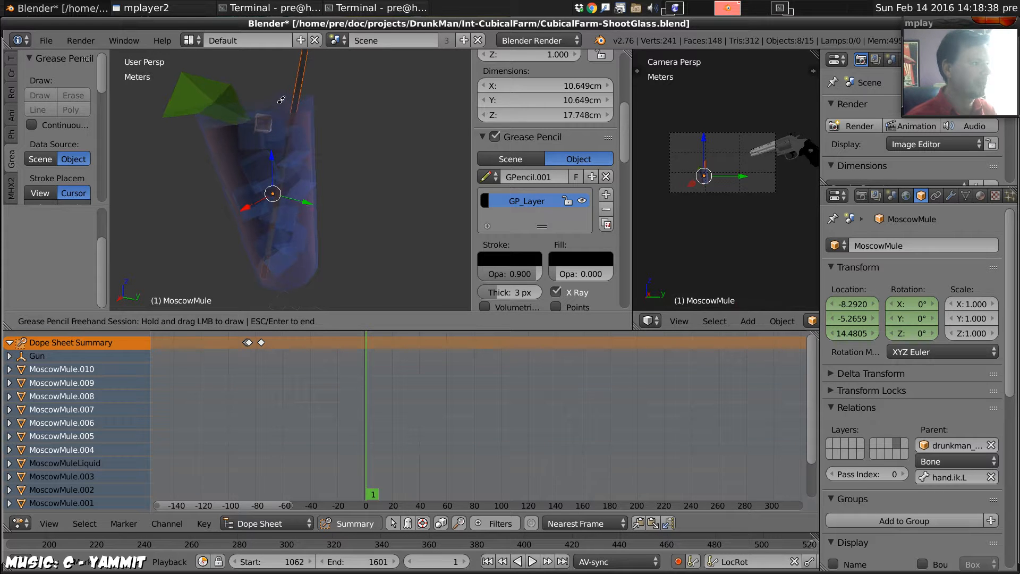
mouse_move(294, 120)
left_mouse_down()
mouse_move(273, 157)
mouse_move(250, 102)
mouse_move(282, 103)
mouse_move(308, 138)
left_mouse_up()
- Draw larger freehand Grease Pencil strokes on the glass around the small ring, then end the drawing session
left_click(42, 97)
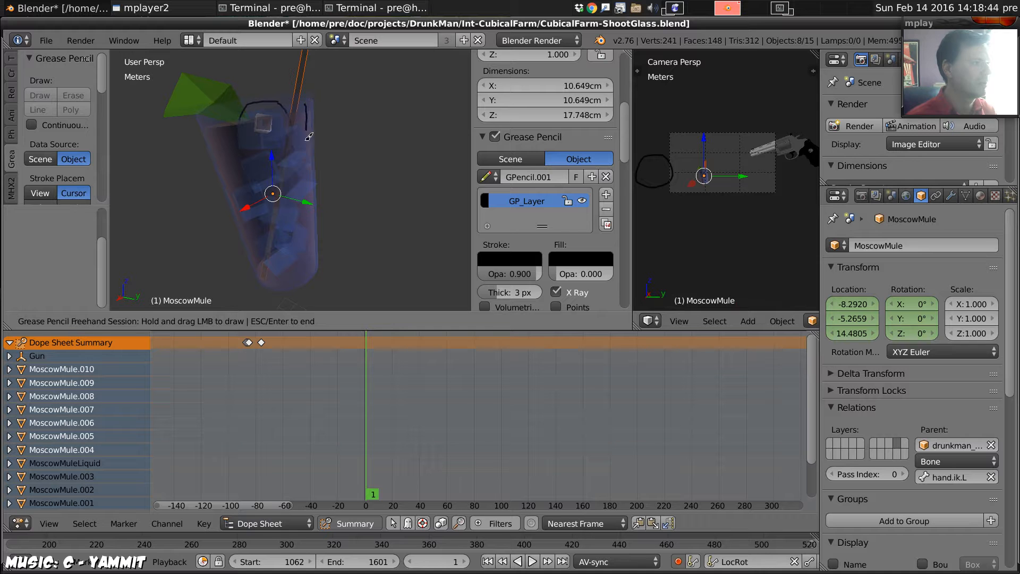
mouse_move(254, 188)
left_mouse_down()
mouse_move(218, 150)
mouse_move(215, 109)
mouse_move(260, 77)
mouse_move(315, 99)
mouse_move(308, 106)
left_mouse_up()
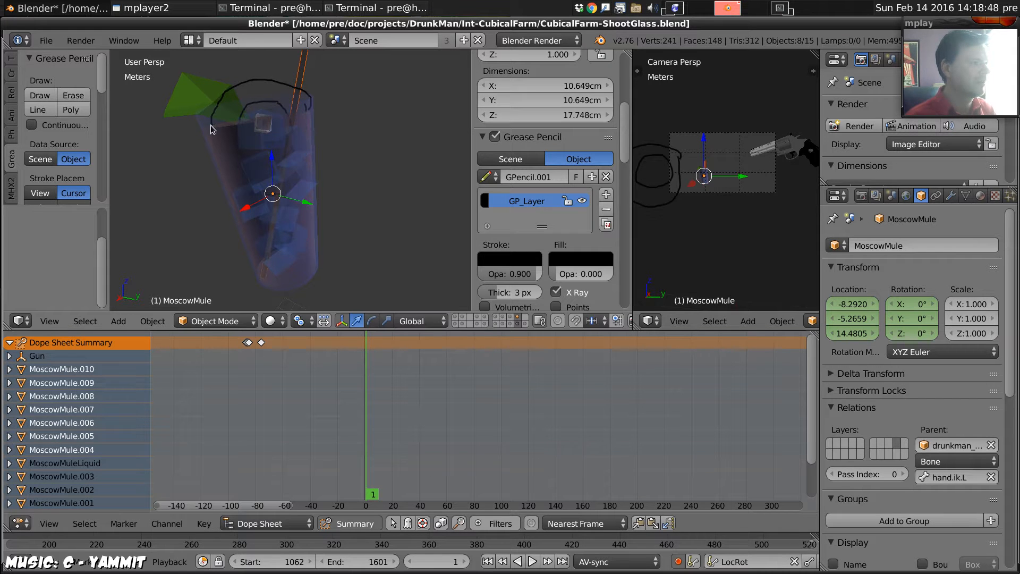
left_click(40, 95)
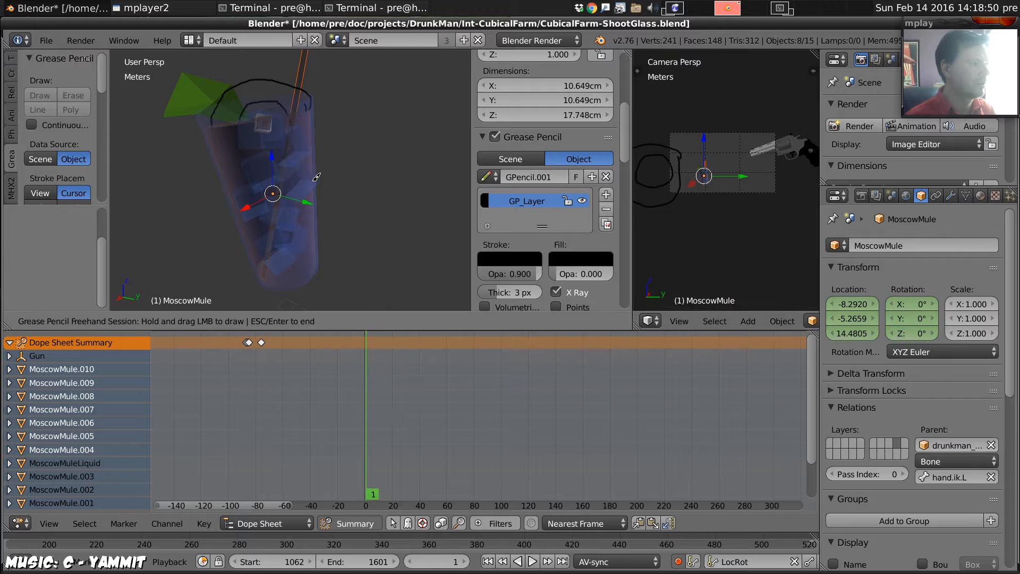
key("Escape")
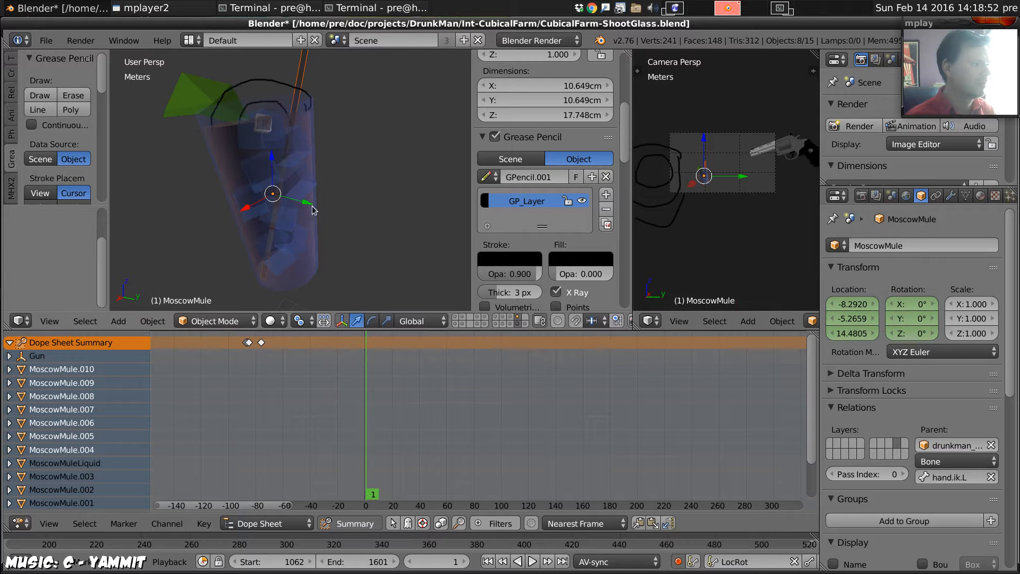
- Draw a freehand Grease Pencil stroke across the lower part of the glass, then end the drawing session
left_click(40, 95)
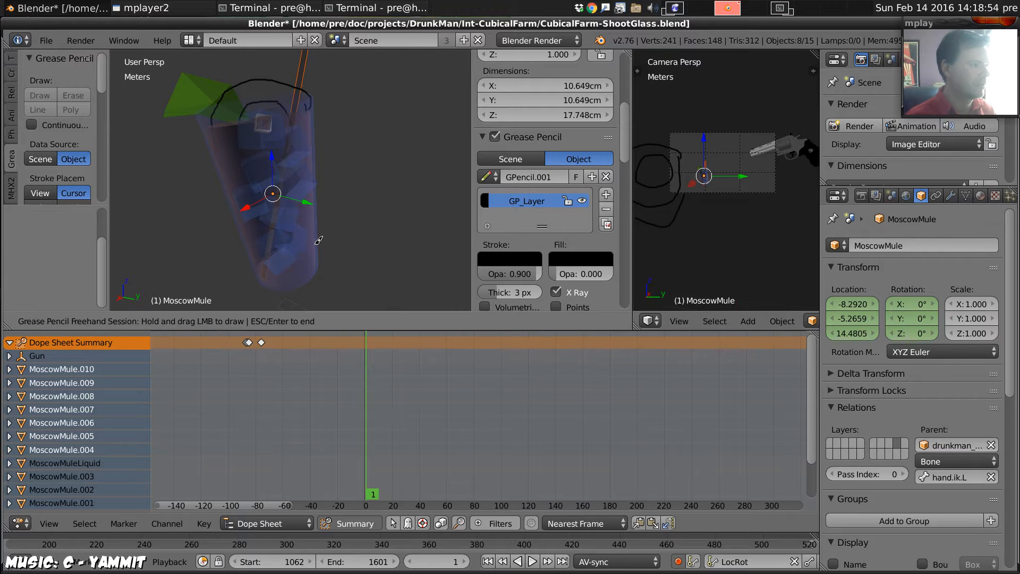
left_click_drag(315, 244, 253, 249)
key("Escape")
- Delete MoscowMule's Grease Pencil layer with its misplaced strokes and set the stroke placement to Surface
middle_click_drag(234, 205, 322, 191)
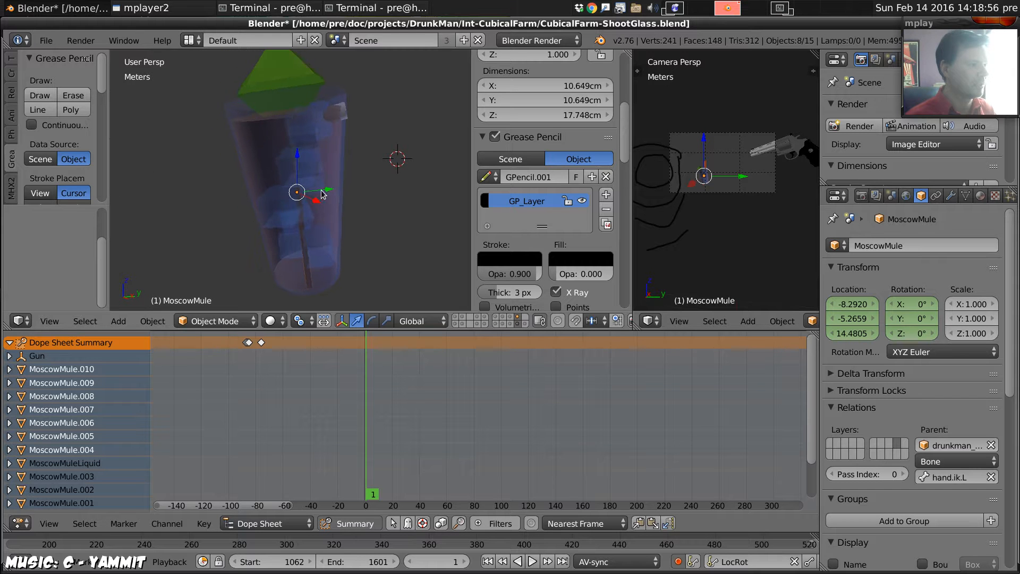
middle_click_drag(315, 149, 357, 218, "ctrl")
mouse_move(316, 126)
middle_mouse_down("ctrl")
mouse_move(313, 193)
mouse_move(246, 221)
middle_mouse_up("ctrl")
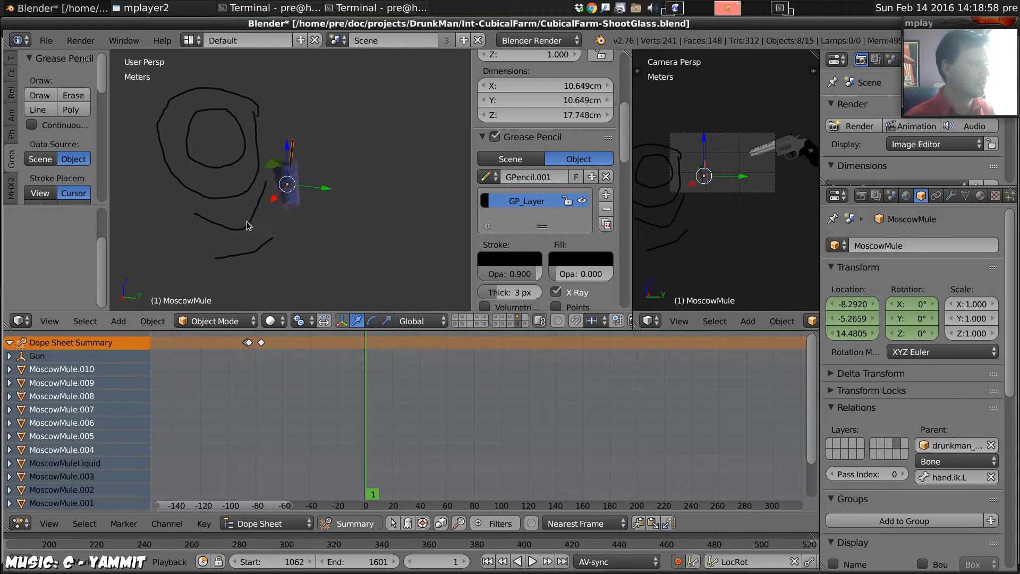
left_click(606, 209)
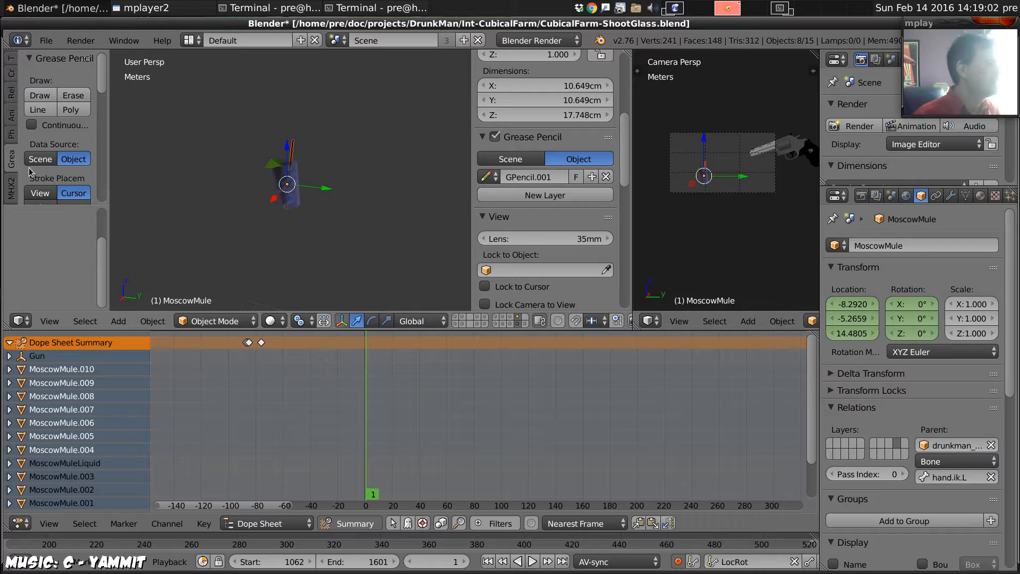
scroll(75, 182, "down", 1)
left_click(41, 191)
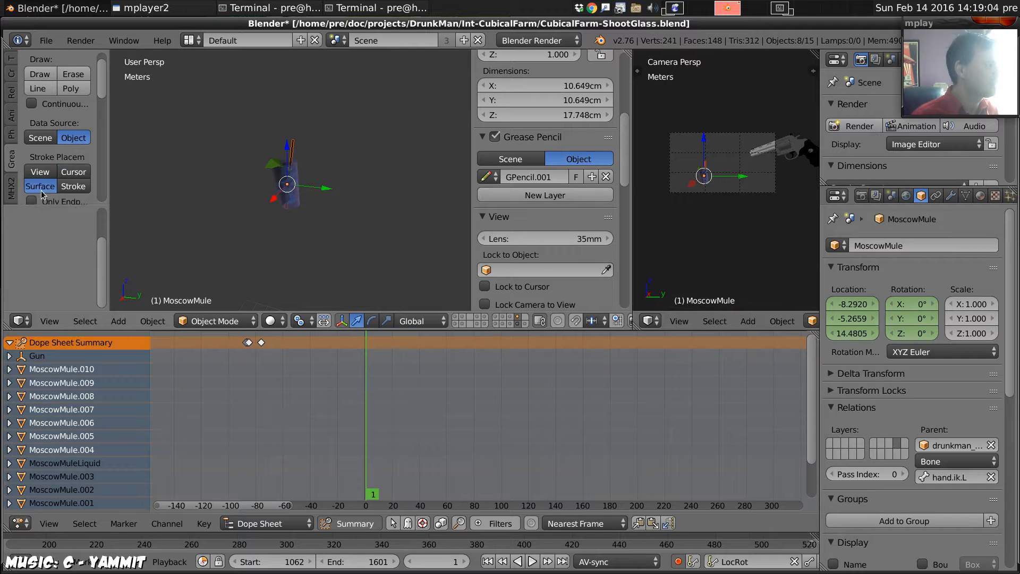
scroll(64, 173, "up", 1)
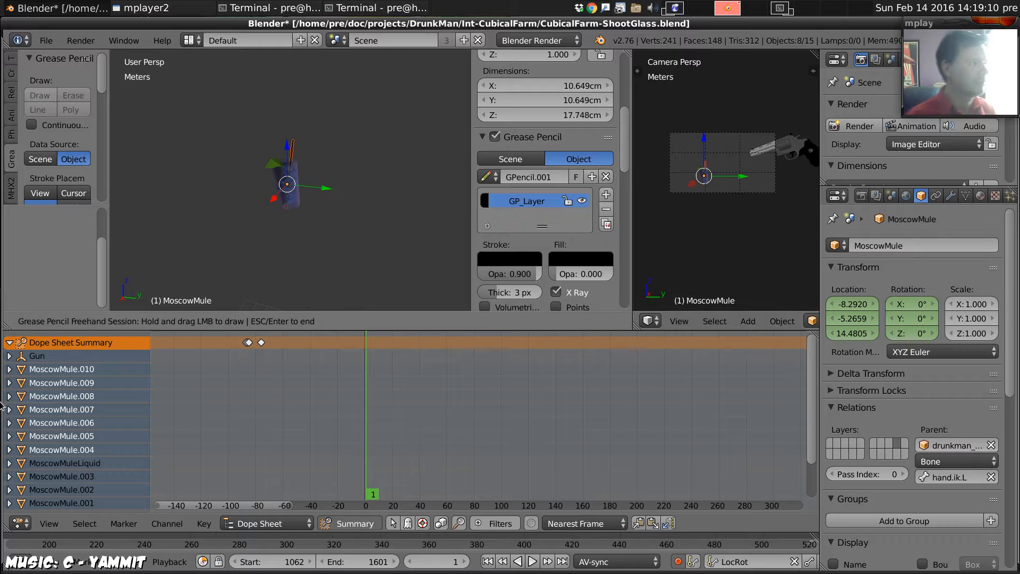
- Draw two curved freehand Grease Pencil strokes on the glass surface, one around the upper ice cube and one just below it
left_click(47, 94)
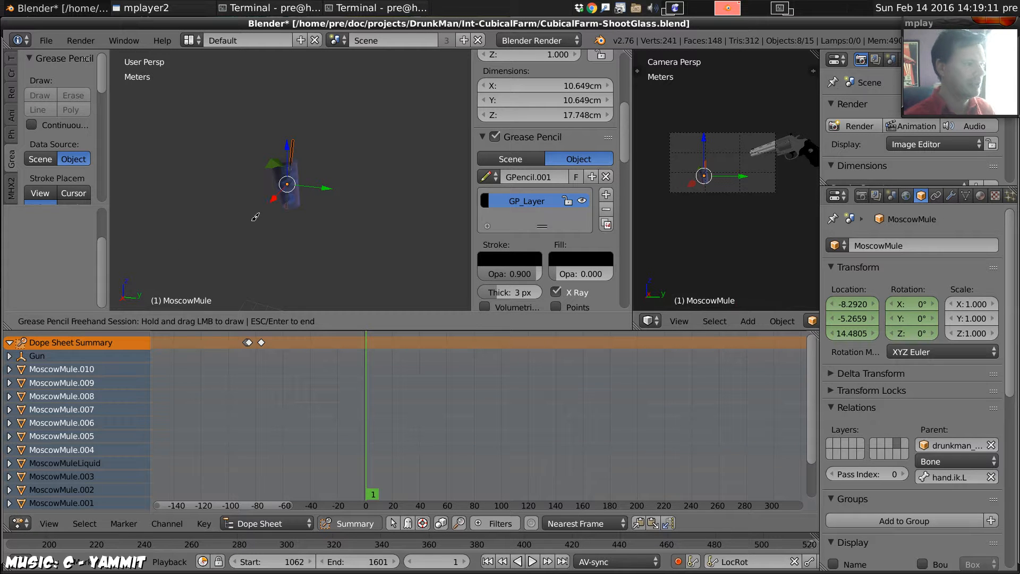
scroll(259, 193, "up", 5)
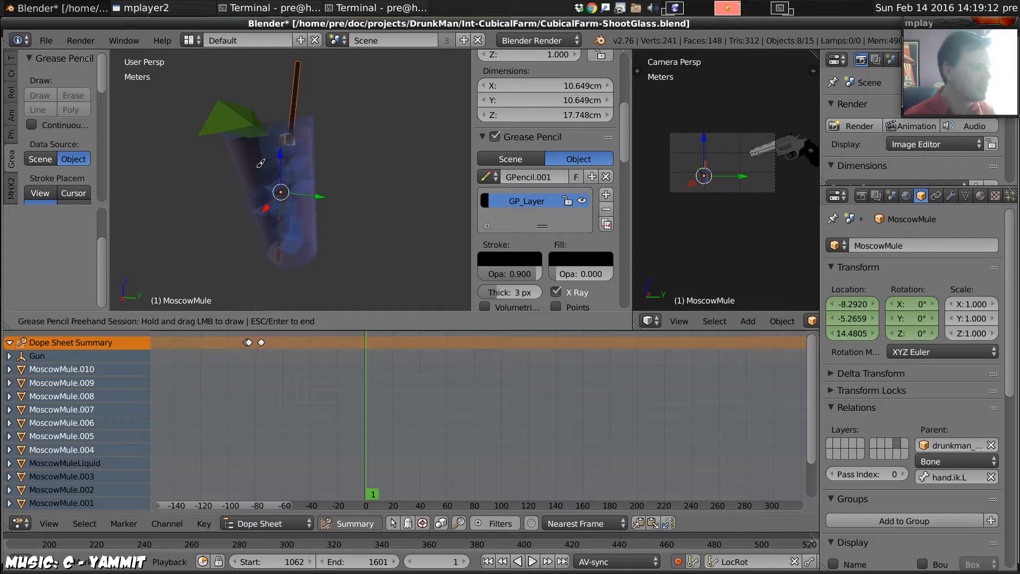
middle_click_drag(330, 177, 291, 121)
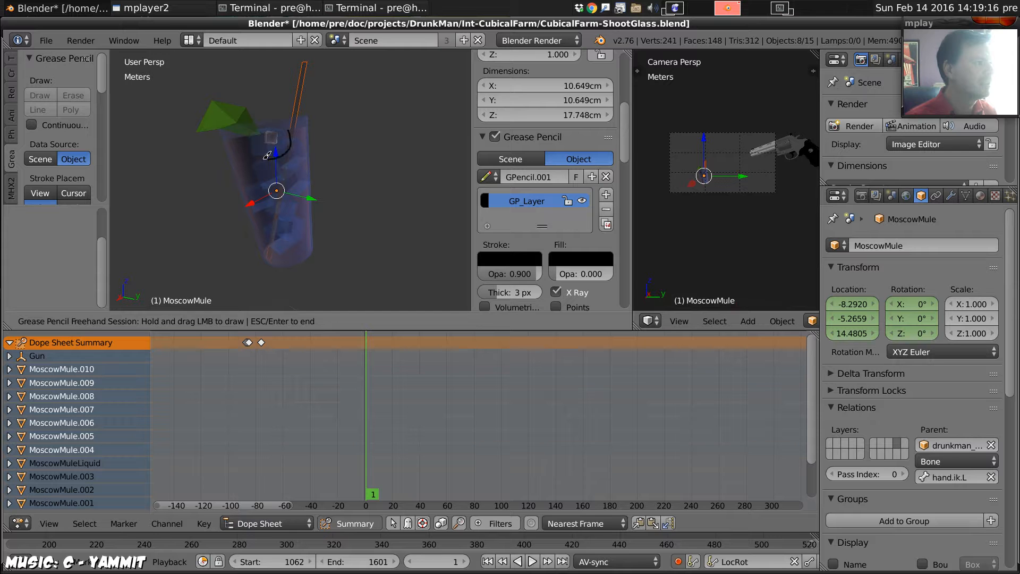
key("Escape")
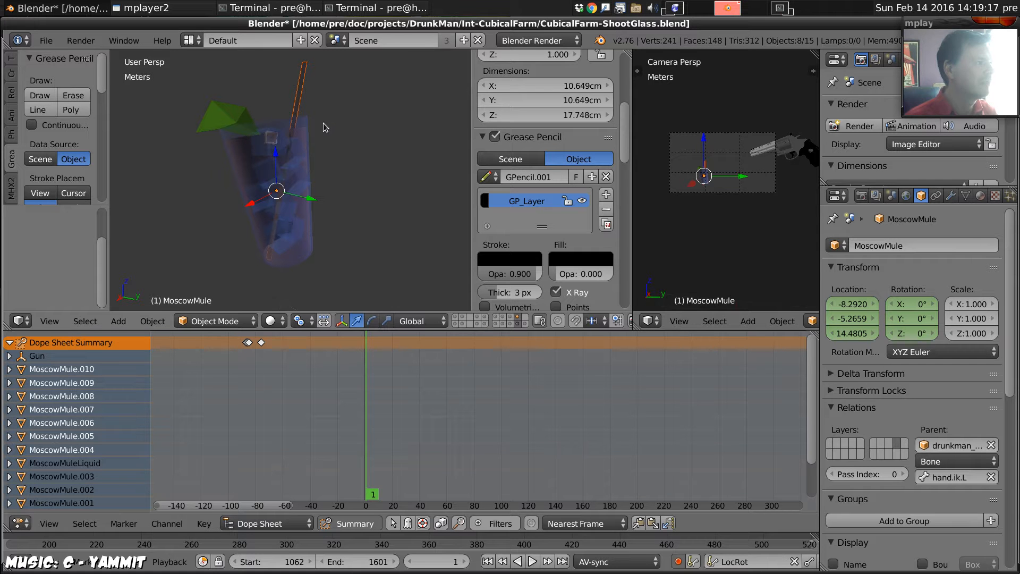
left_click(37, 94)
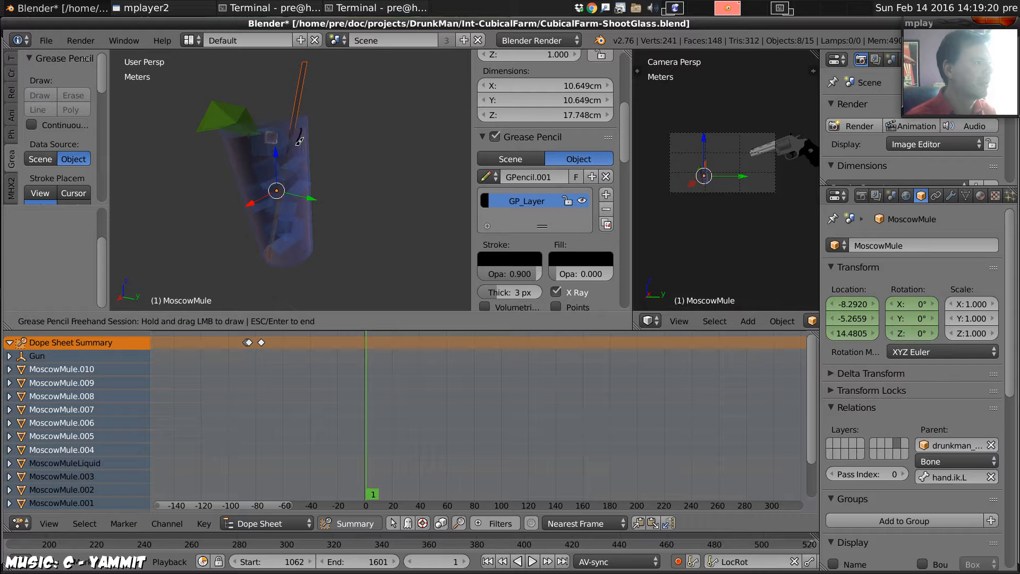
left_click_drag(287, 173, 250, 170)
key("Escape")
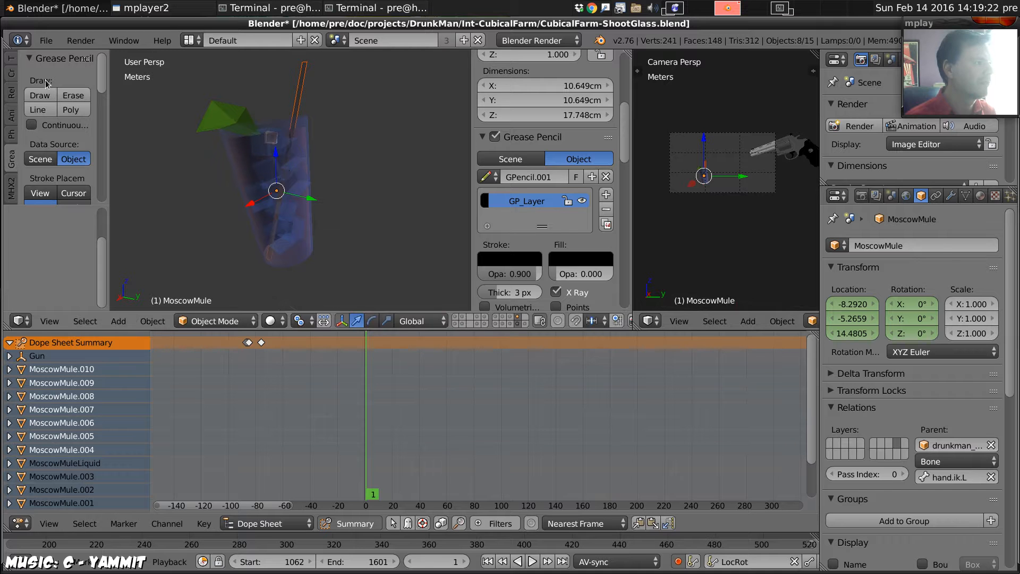
- Draw two more curved Grease Pencil strokes on the glass surface, one below the middle and one near the base
left_click(38, 95)
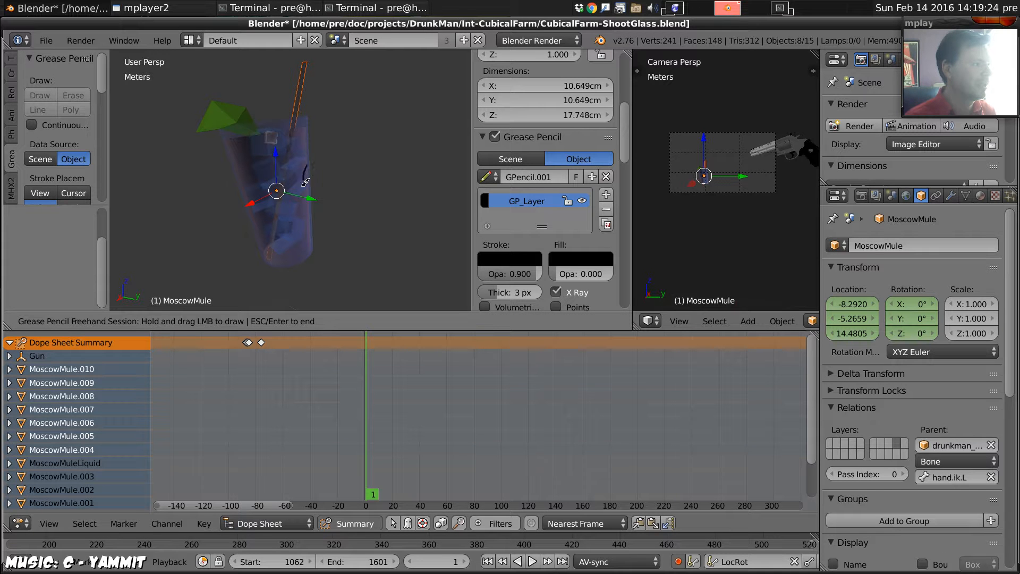
key("Escape")
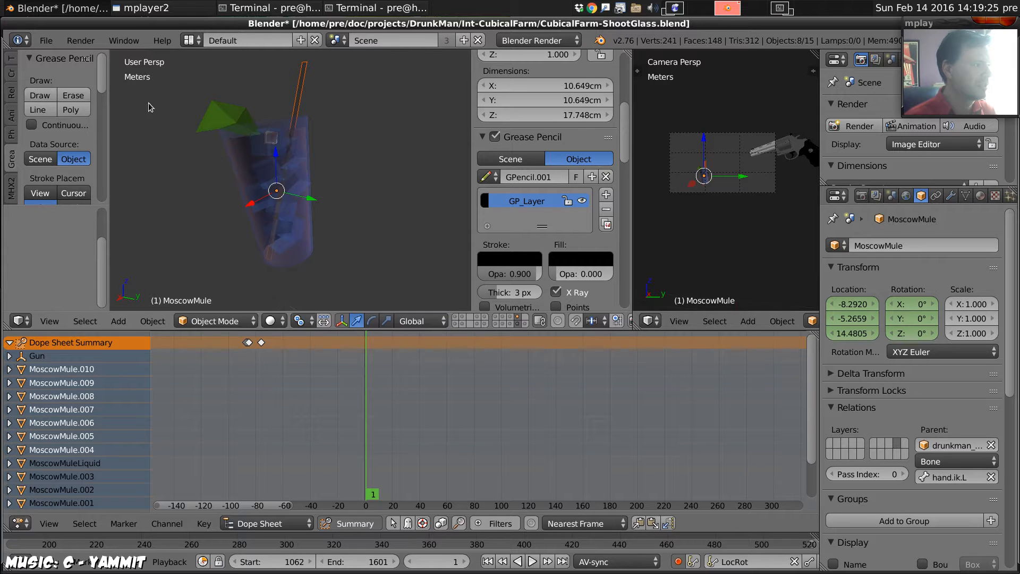
left_click(38, 95)
left_click_drag(312, 218, 291, 245)
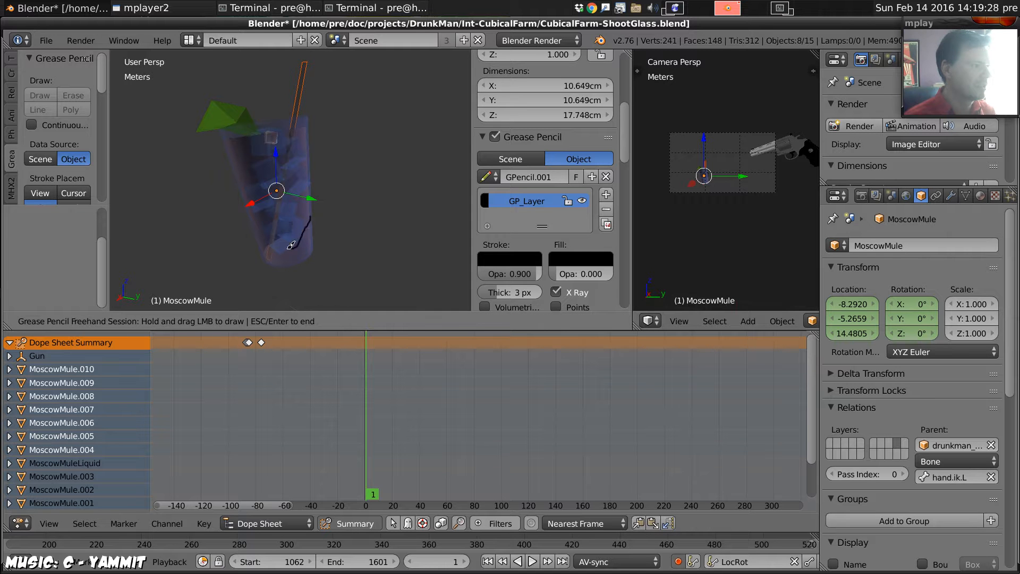
key("Escape")
- Start a Cell Fracture of the selected objects with Grease Pencil as its only point source
mouse_move(264, 194)
middle_mouse_down()
mouse_move(300, 170)
mouse_move(355, 162)
middle_mouse_up()
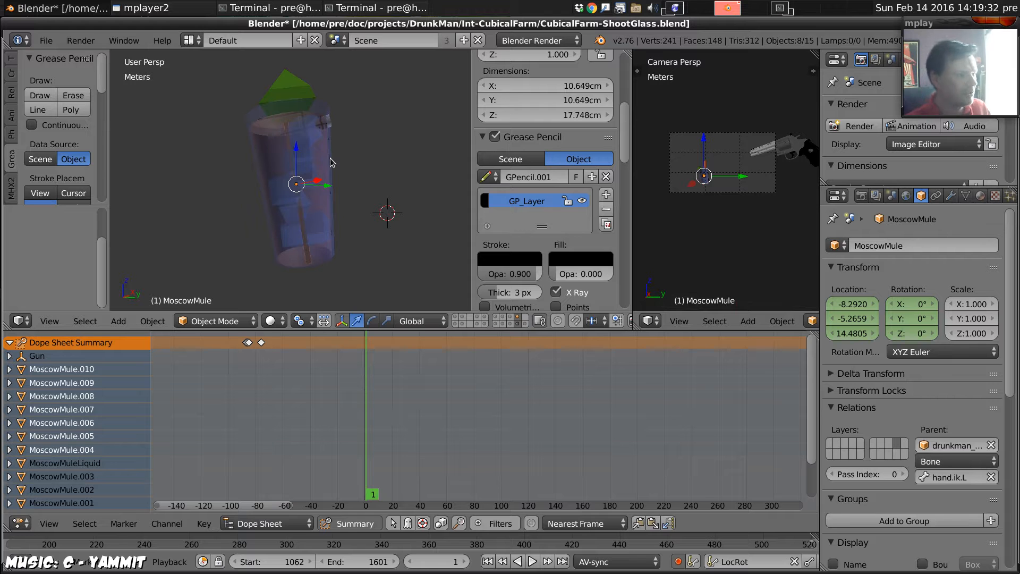
key("space")
key("Return")
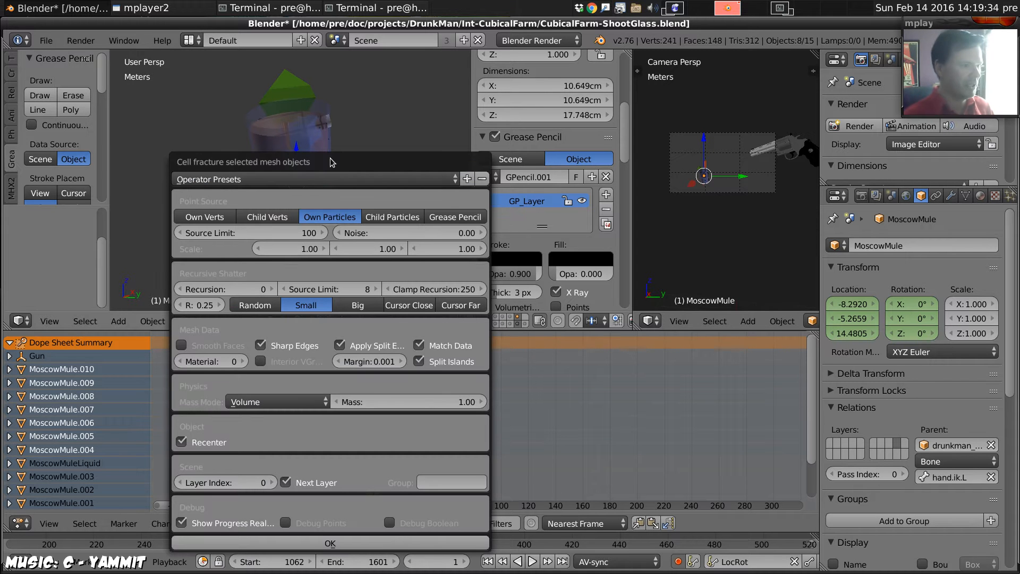
left_click(453, 218)
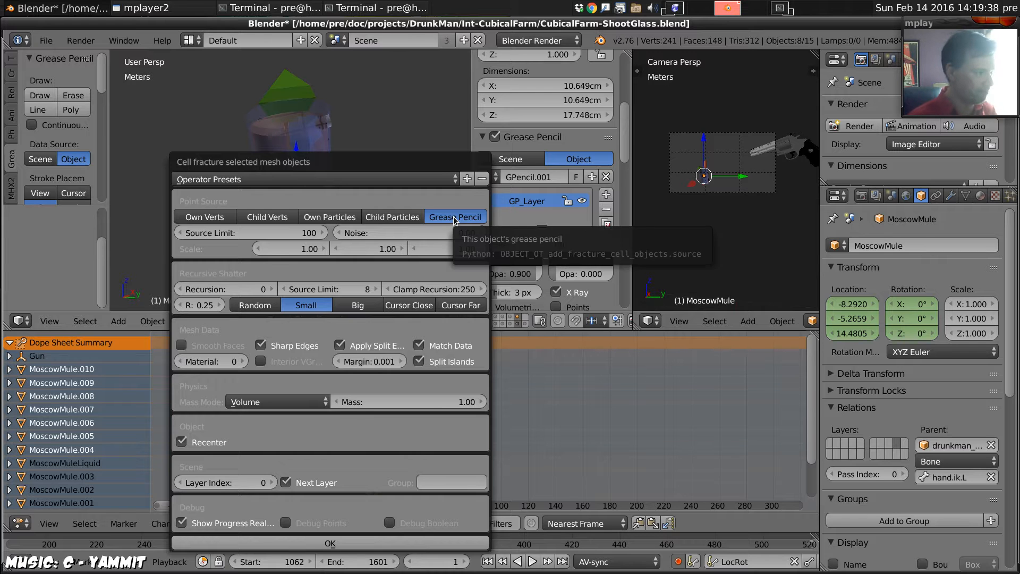
- Set the point source limit to 10, keep the X scale at 1.00, and run the Cell Fracture
left_click(296, 233)
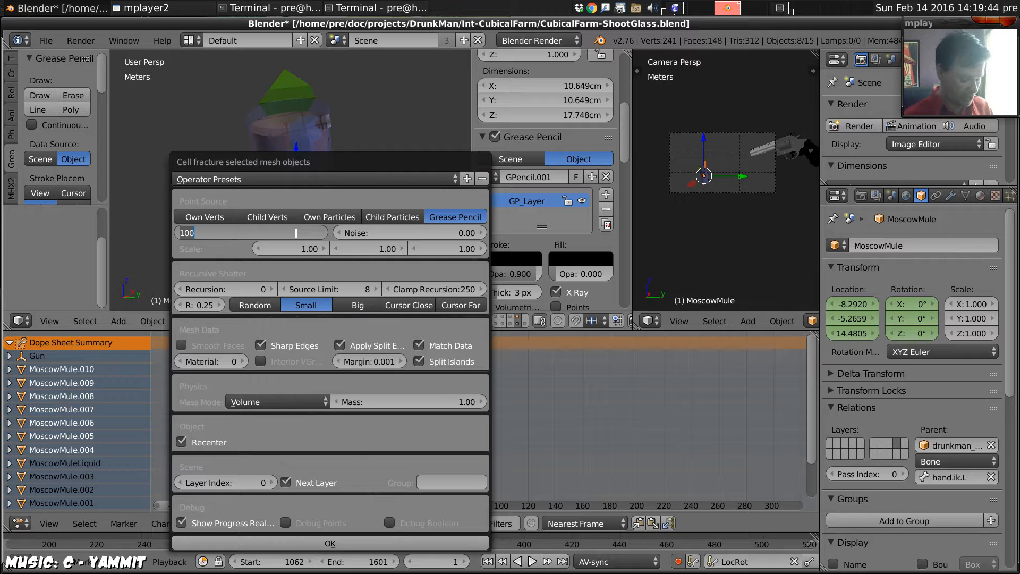
type("10")
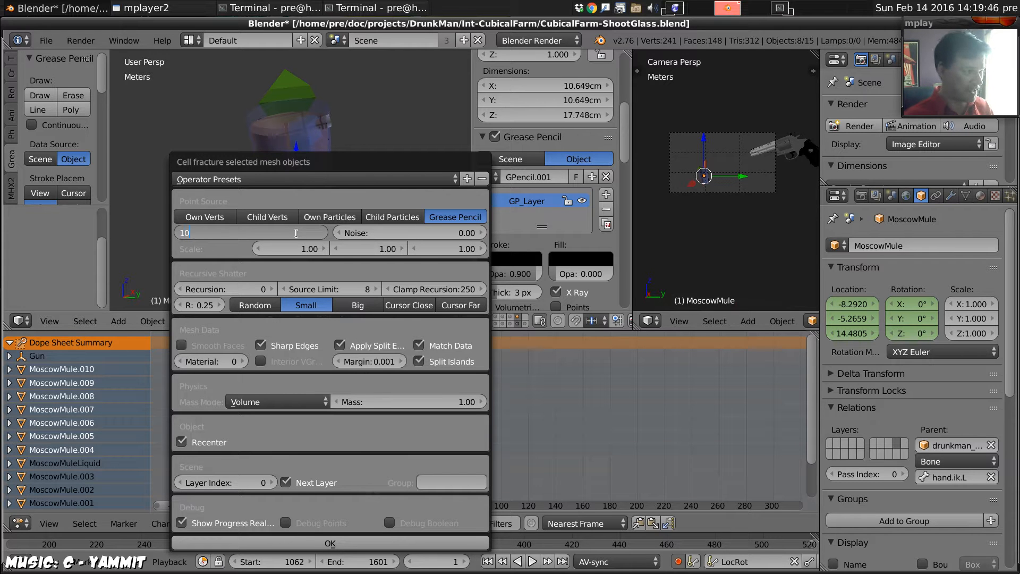
key("Return")
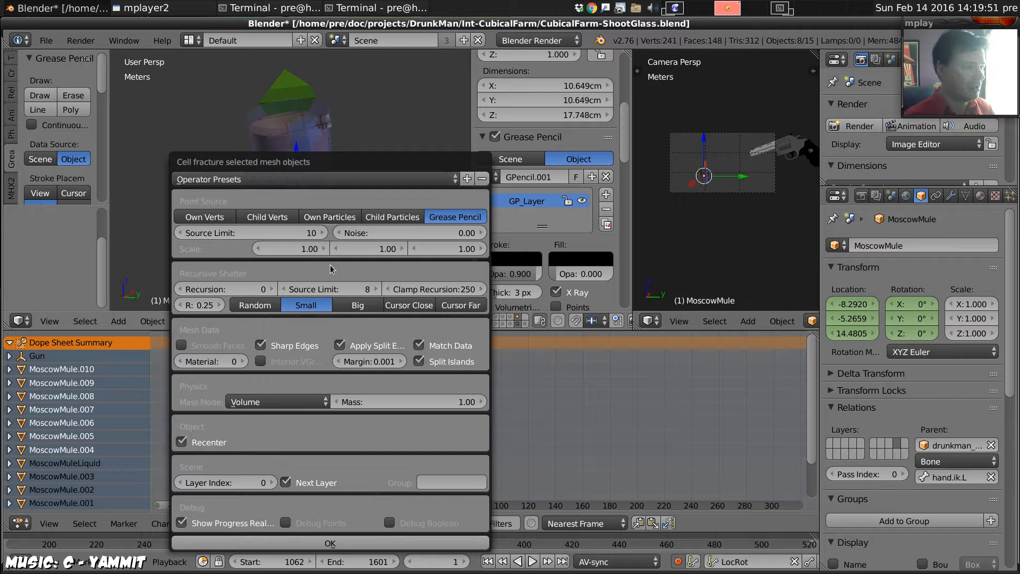
left_click(298, 247)
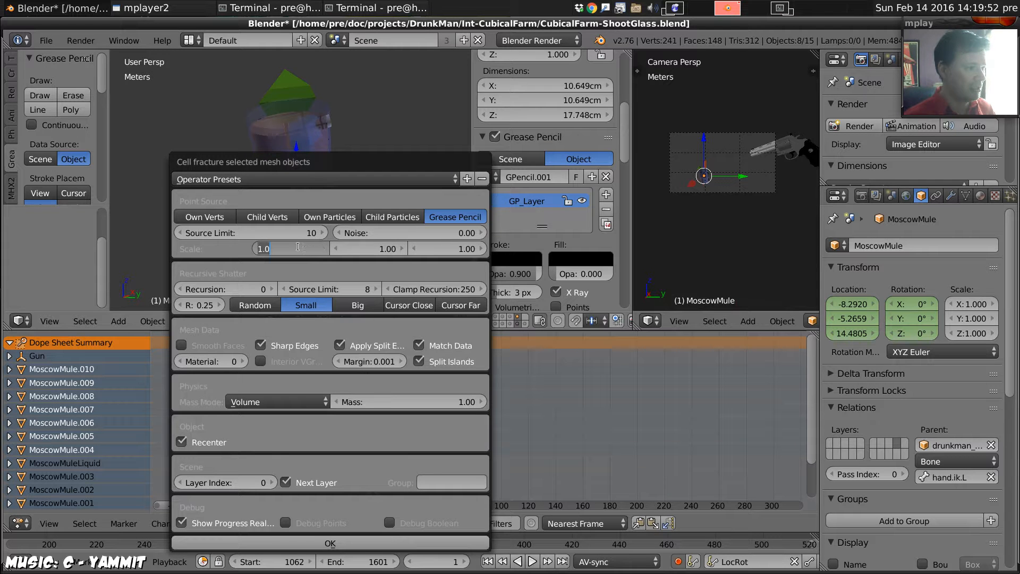
key("Return")
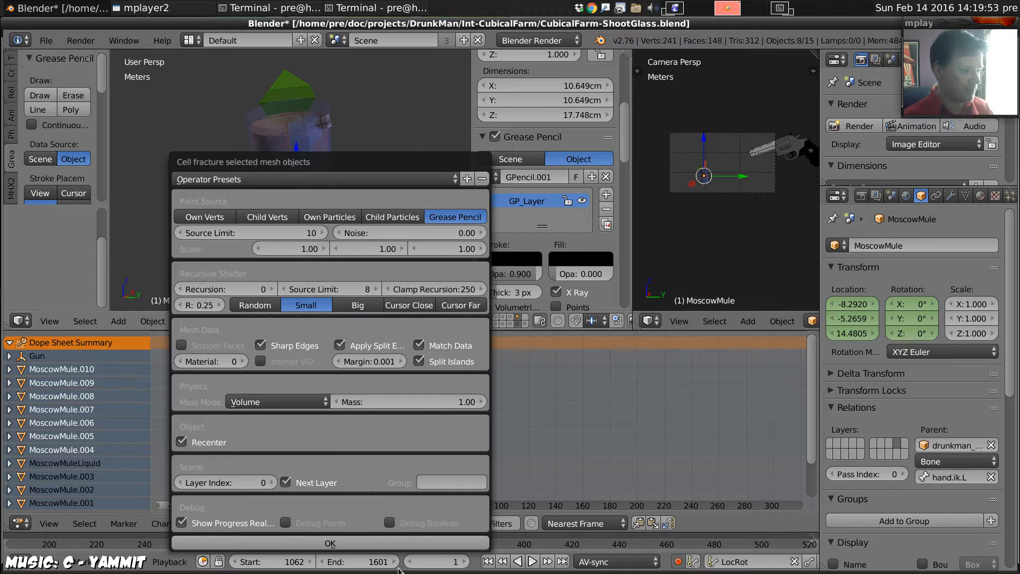
left_click(329, 543)
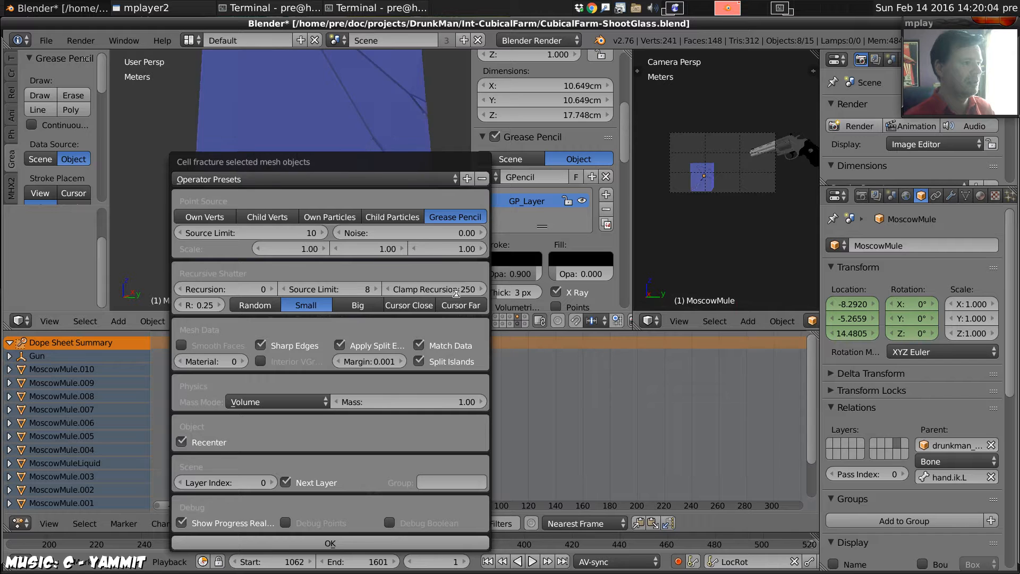
- Dismiss the Cell Fracture settings, inspect the fractured pieces, and undo the fracture
left_click(526, 316)
scroll(331, 125, "down", 5)
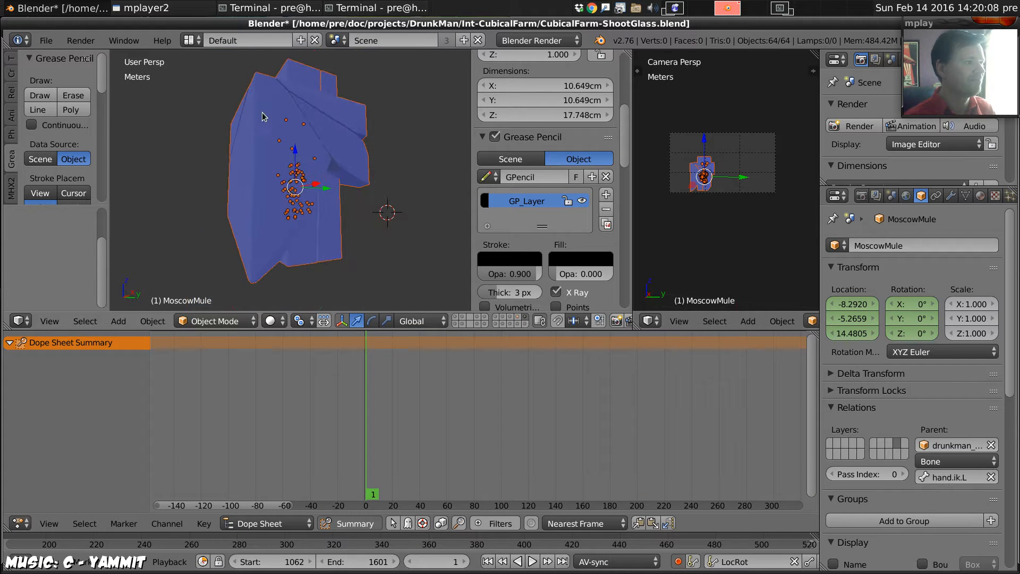
middle_click_drag(264, 116, 217, 168)
middle_click_drag(333, 215, 301, 217)
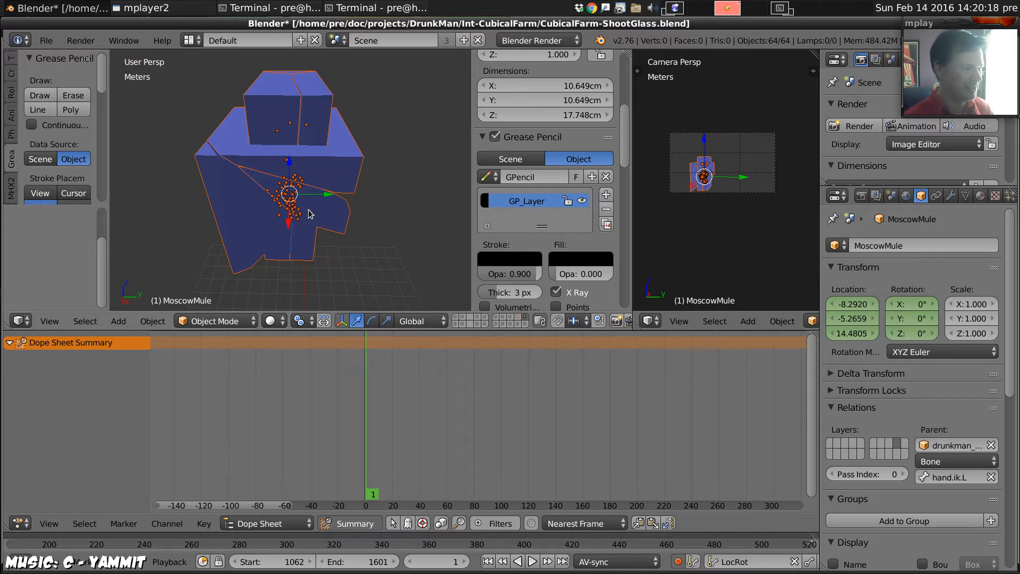
key("ctrl+z")
middle_click_drag(338, 239, 283, 240)
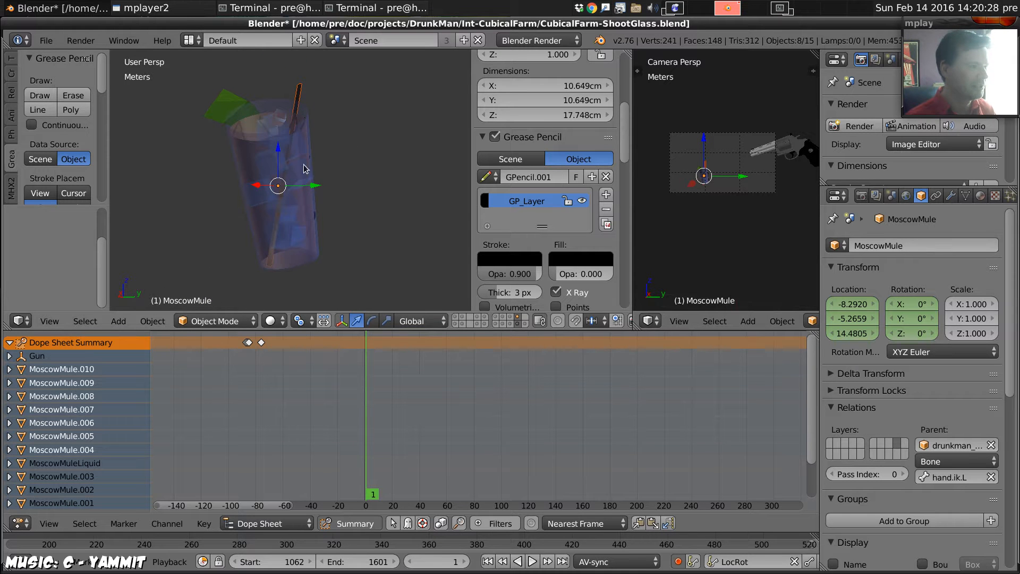
- Examine which objects move together with the glass and how its Grease Pencil strokes lie on the mesh in Edit Mode
key("g")
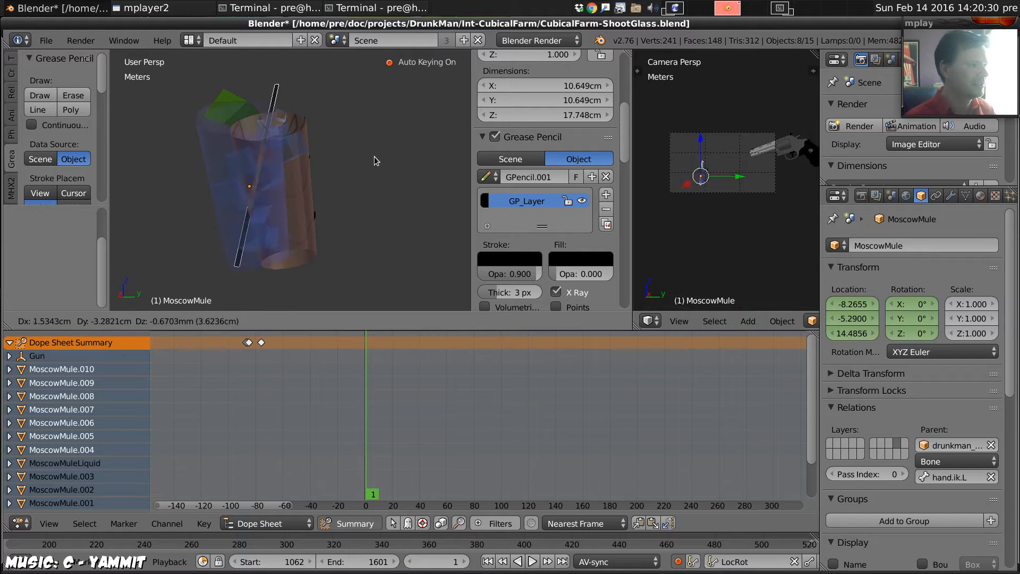
left_click(386, 118)
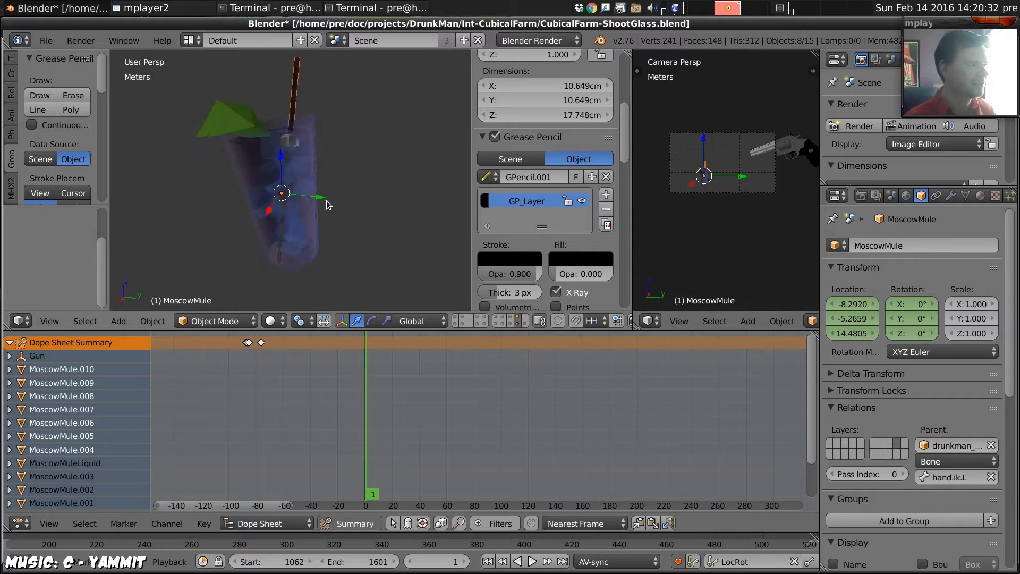
key("Tab")
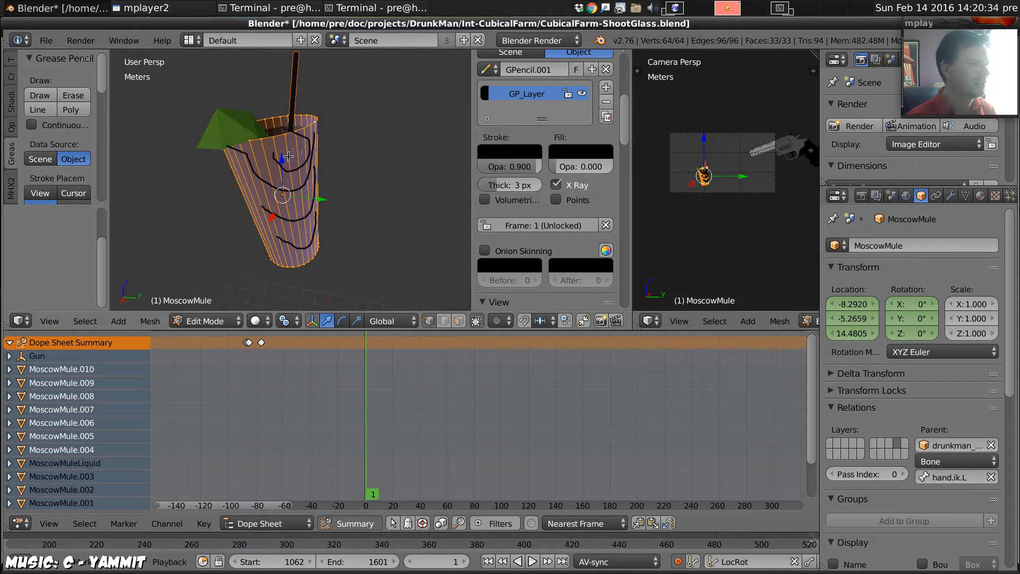
key("Tab")
key("Tab")
key("Tab")
key("g")
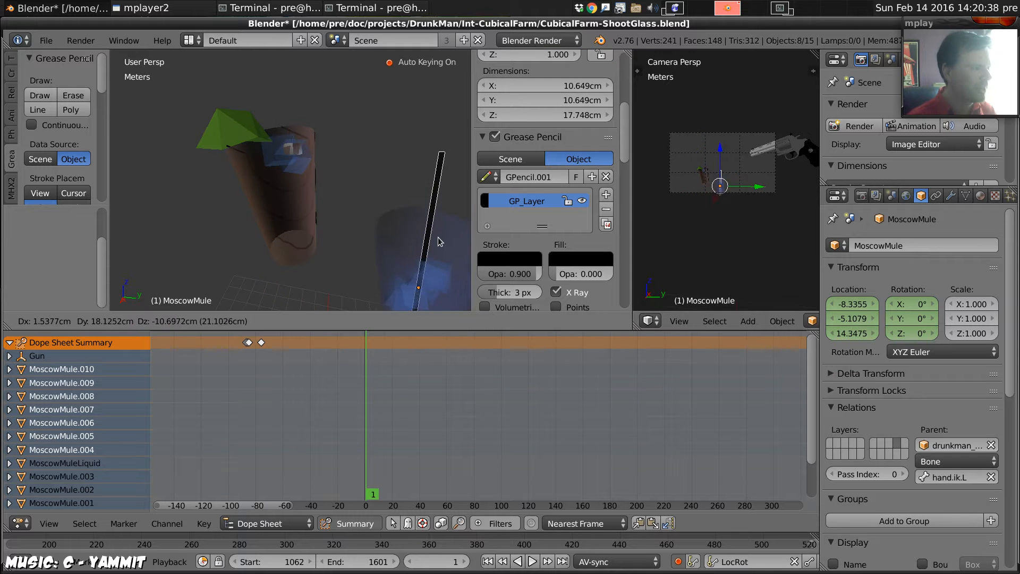
left_click(248, 163)
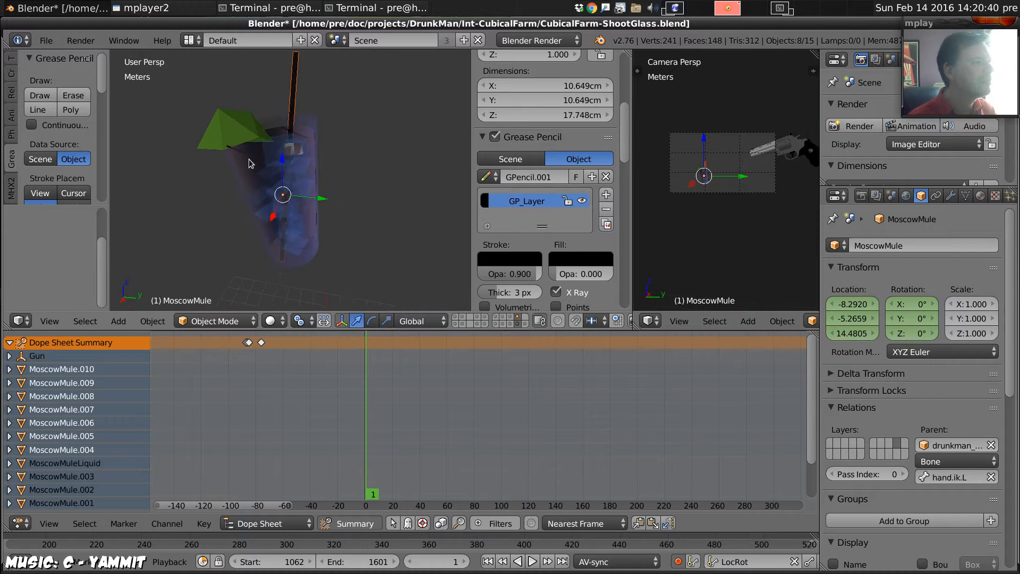
- Deselect MoscowMule's whole mesh in Edit Mode, return to Object Mode, and make the glass the only selected object
middle_click_drag(249, 163, 284, 201)
key("Tab")
key("Tab")
key("Tab")
key("a")
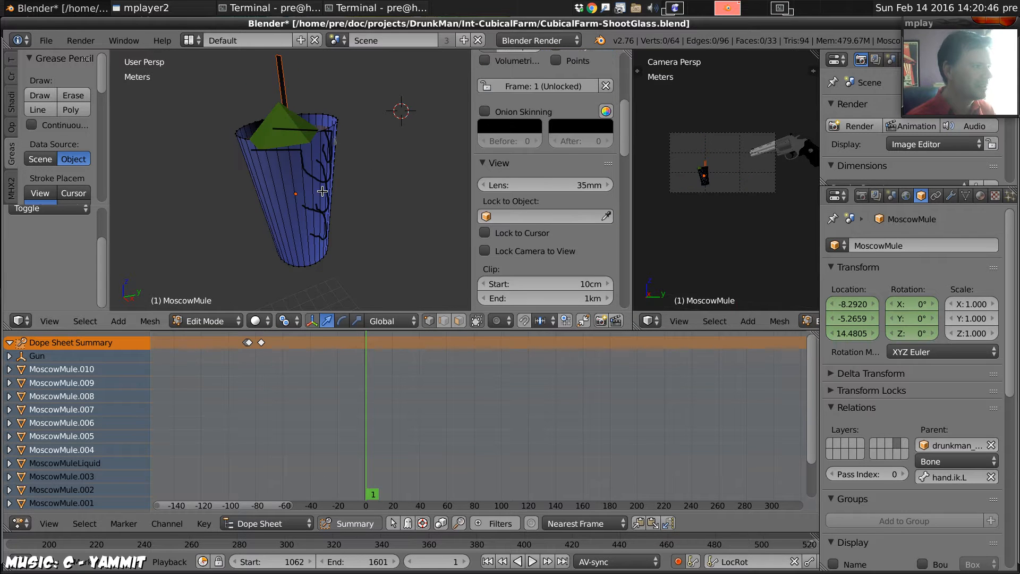
key("Tab")
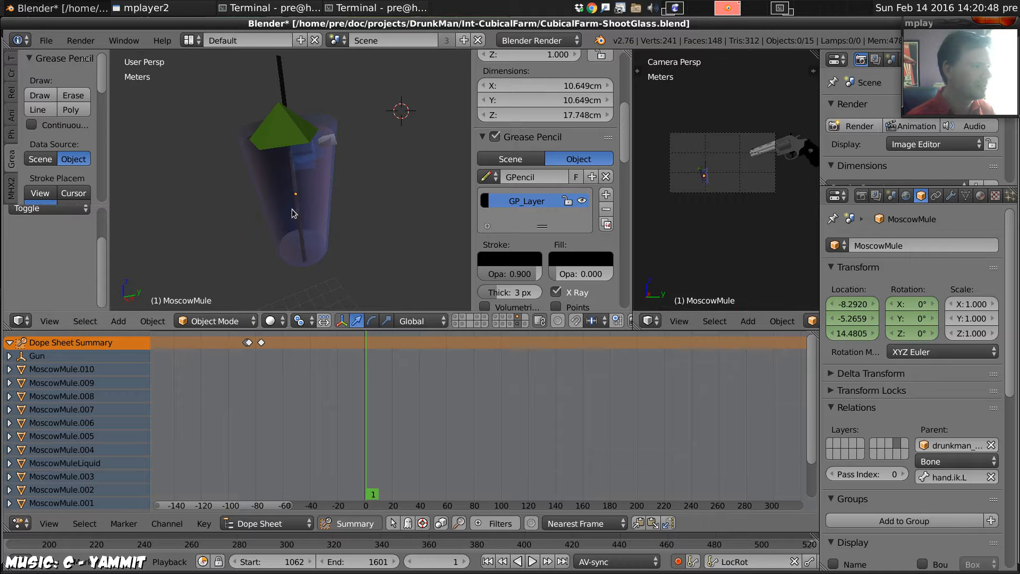
right_click(246, 130)
middle_click_drag(278, 129, 320, 142)
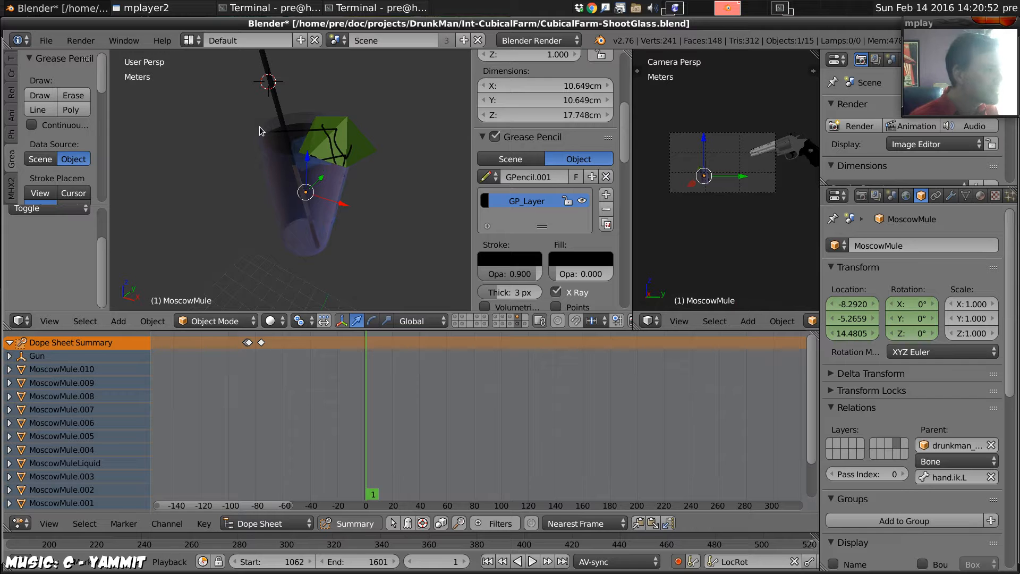
- Examine which drink objects are selected along with MoscowMule while switching its mesh in and out of Edit Mode
middle_click_drag(260, 130, 283, 163)
key("Tab")
key("Tab")
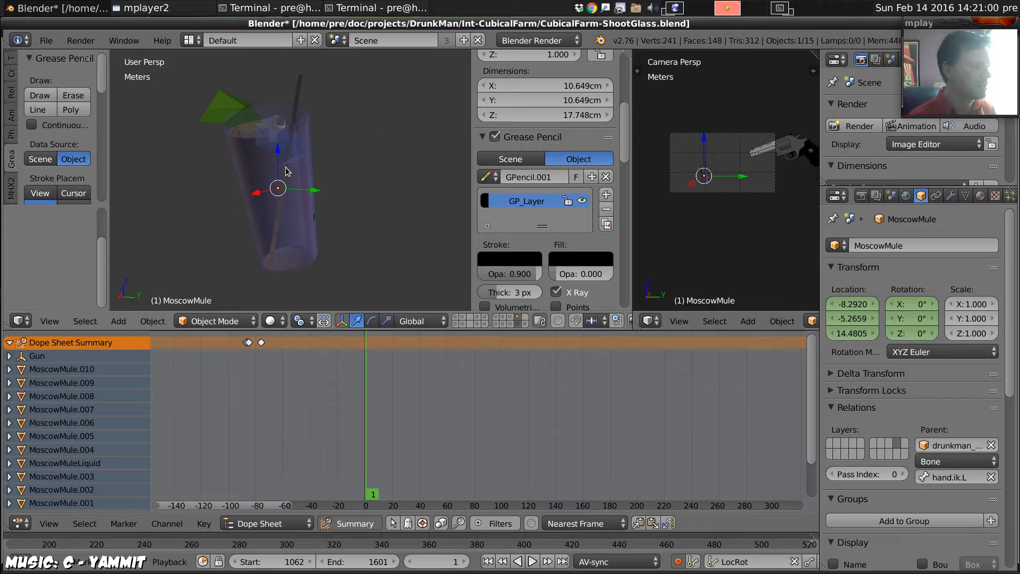
key("a")
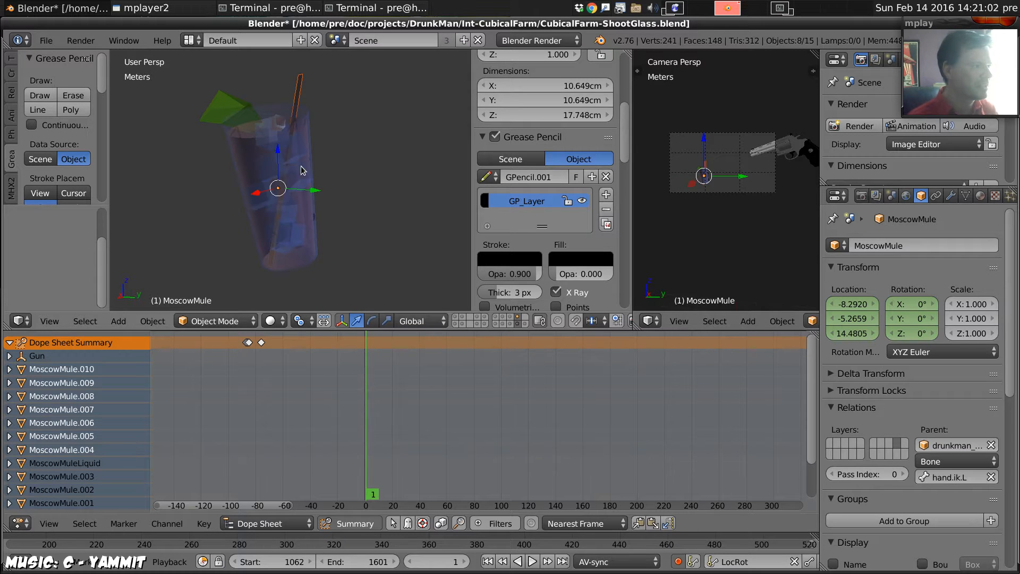
mouse_move(300, 165)
middle_mouse_down()
mouse_move(313, 174)
mouse_move(320, 165)
middle_mouse_up()
key("Tab")
key("Tab")
key("Tab")
key("Tab")
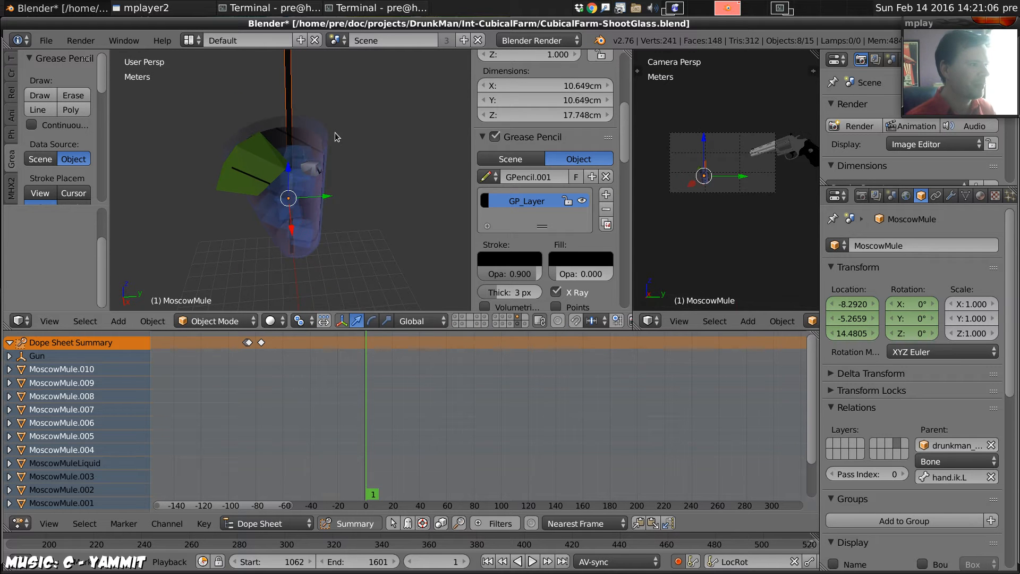
- Deselect all objects, check the glass mesh in Edit Mode, and undo the deselection
key("a")
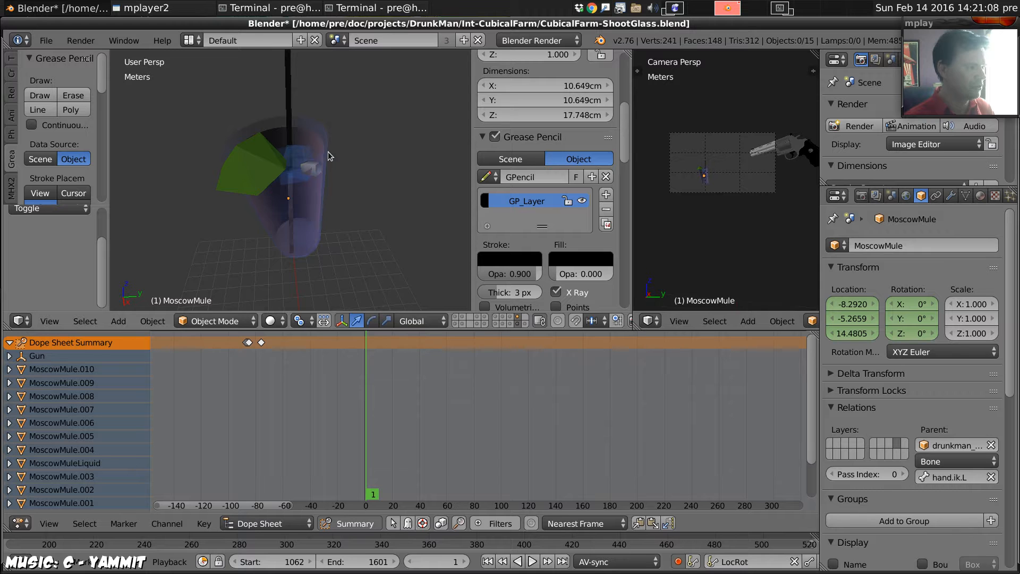
middle_click_drag(328, 155, 266, 160)
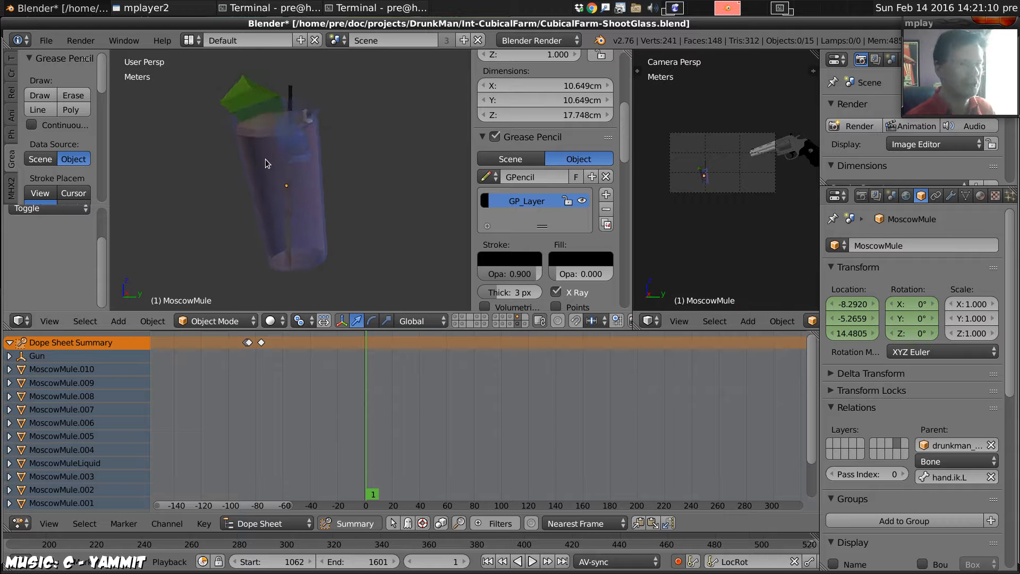
scroll(304, 155, "down", 5)
key("Tab")
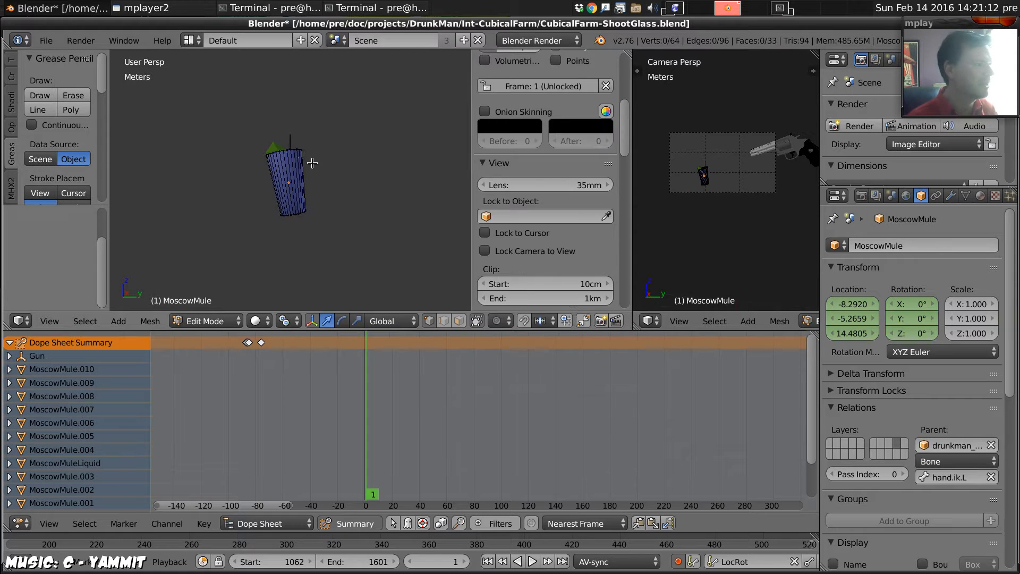
middle_click_drag(317, 190, 328, 241)
scroll(311, 160, "up", 5)
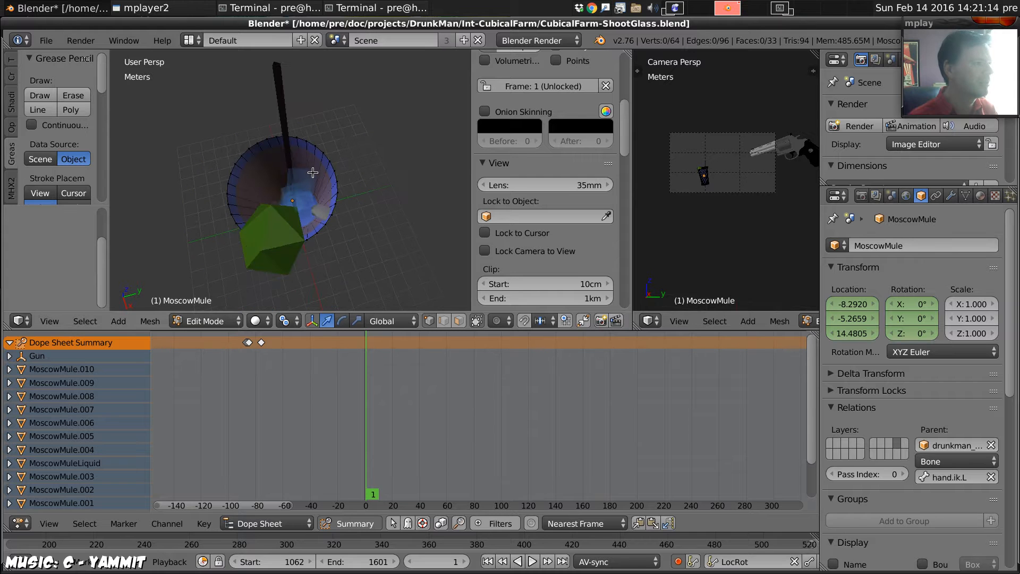
key("Tab")
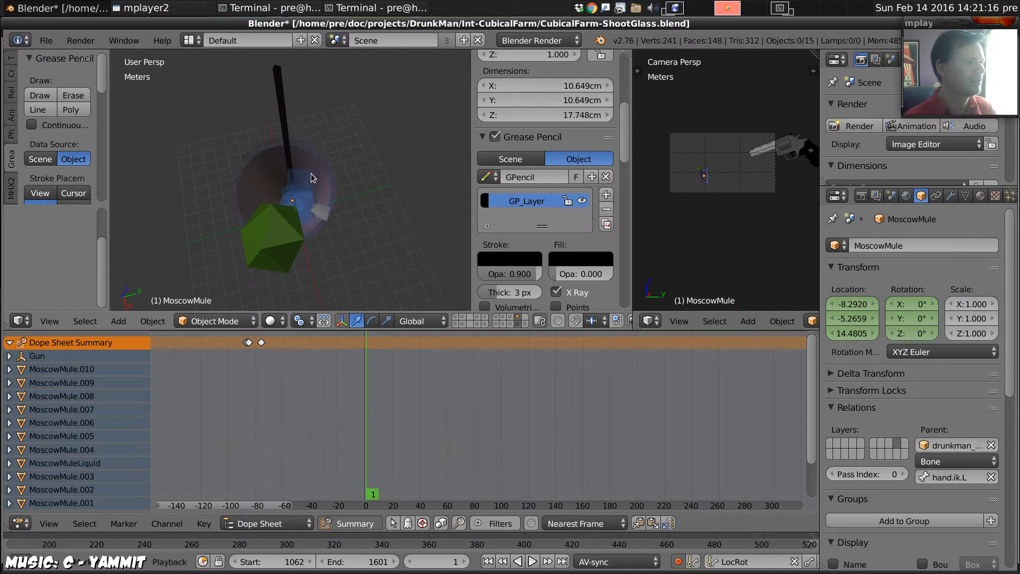
mouse_move(311, 173)
middle_mouse_down()
mouse_move(257, 170)
mouse_move(245, 152)
middle_mouse_up()
key("ctrl+z")
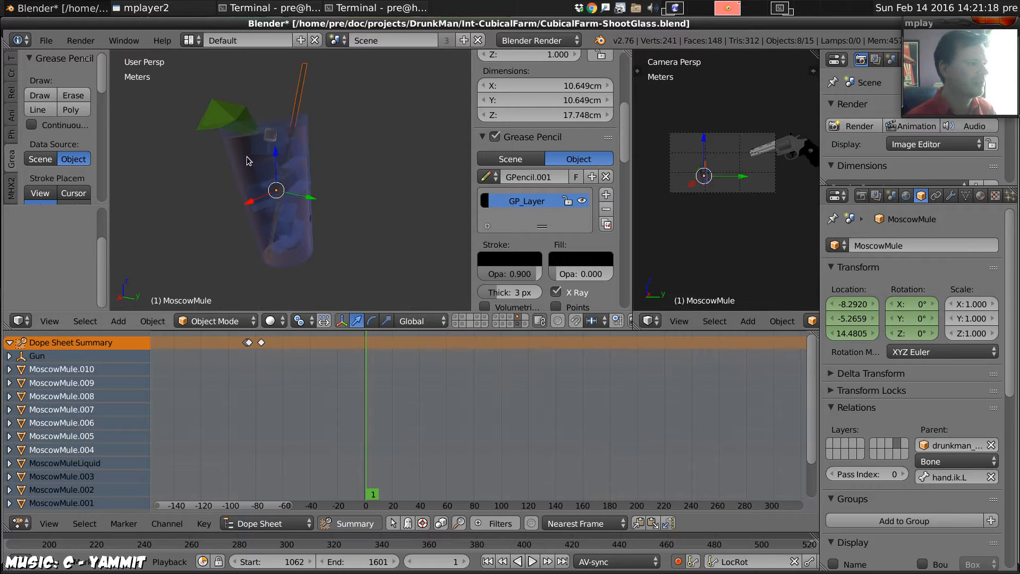
- Select MoscowMuleLiquid inside the glass, and switch the selection to the MoscowMule glass alone
mouse_move(304, 180)
middle_mouse_down()
mouse_move(300, 156)
mouse_move(286, 176)
middle_mouse_up()
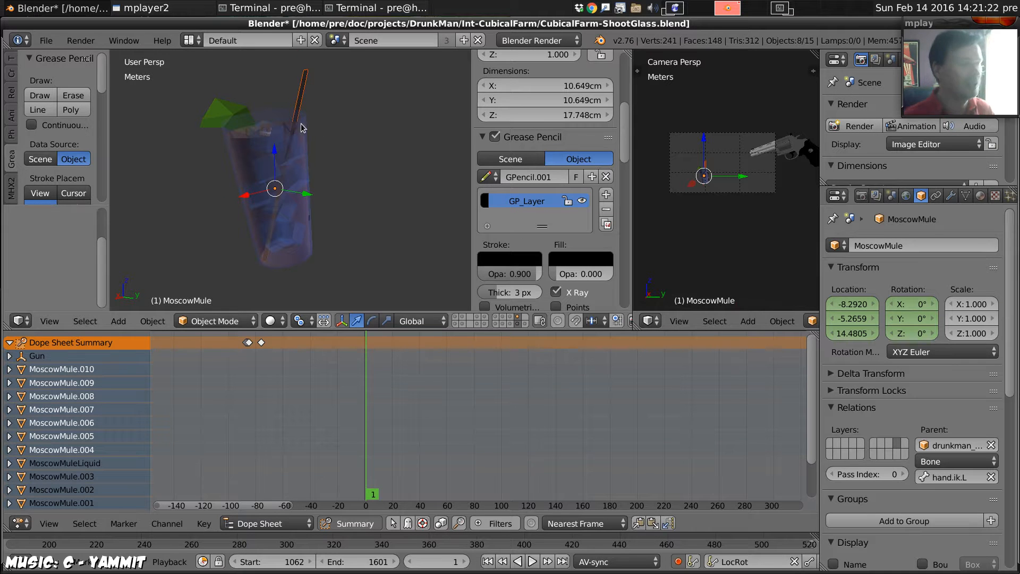
mouse_move(292, 123)
middle_mouse_down()
mouse_move(368, 240)
mouse_move(328, 242)
mouse_move(335, 255)
mouse_move(258, 184)
middle_mouse_up()
right_click(314, 275)
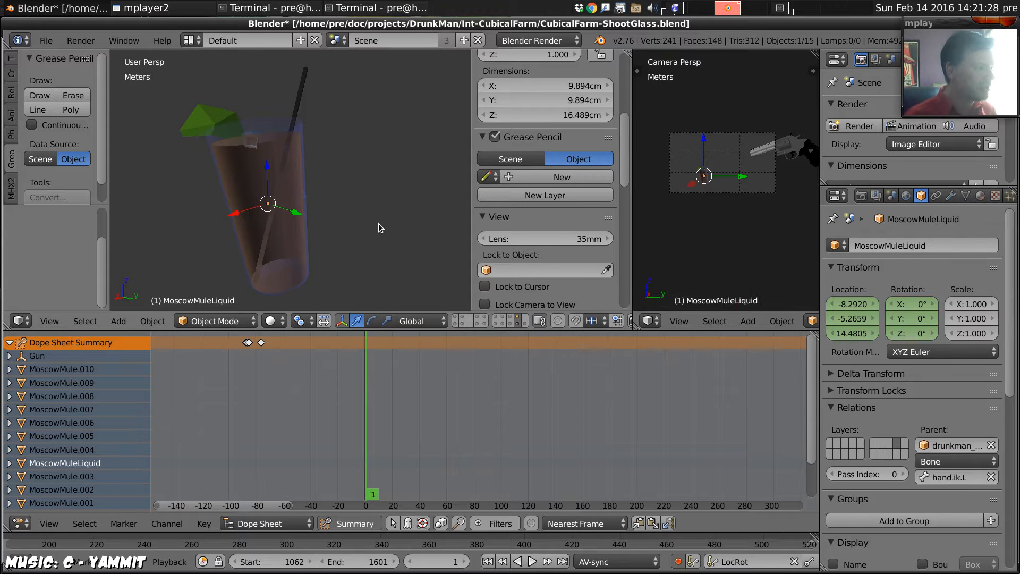
right_click(270, 123)
- Examine the glass mesh and its Grease Pencil strokes from above and from afar in Edit and Object Mode
middle_click_drag(270, 124, 330, 186)
key("Tab")
key("Tab")
key("Tab")
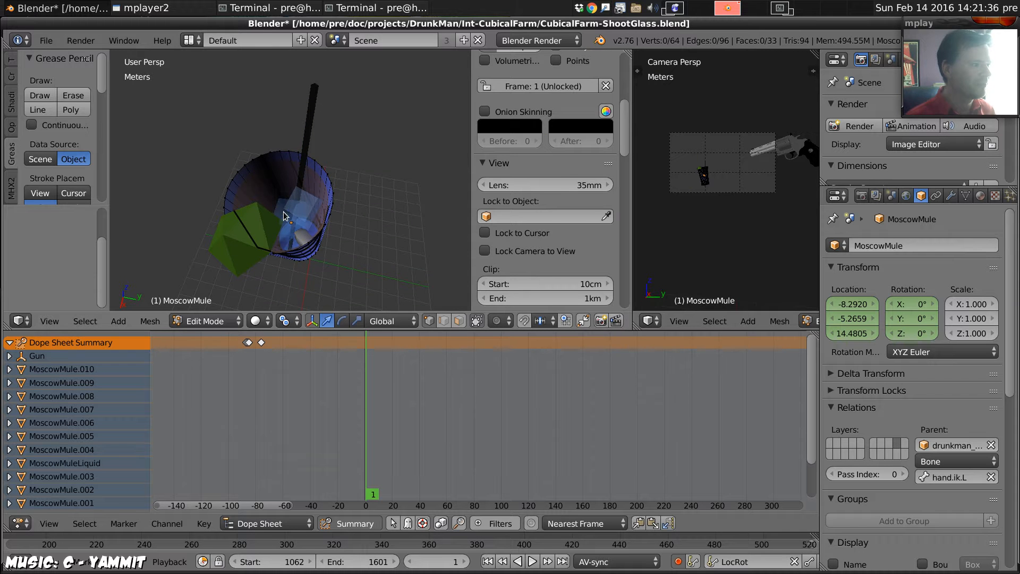
key("Tab")
middle_click_drag(287, 223, 358, 187)
key("Tab")
key("Tab")
scroll(358, 189, "down", 13)
middle_click_drag(333, 155, 325, 152)
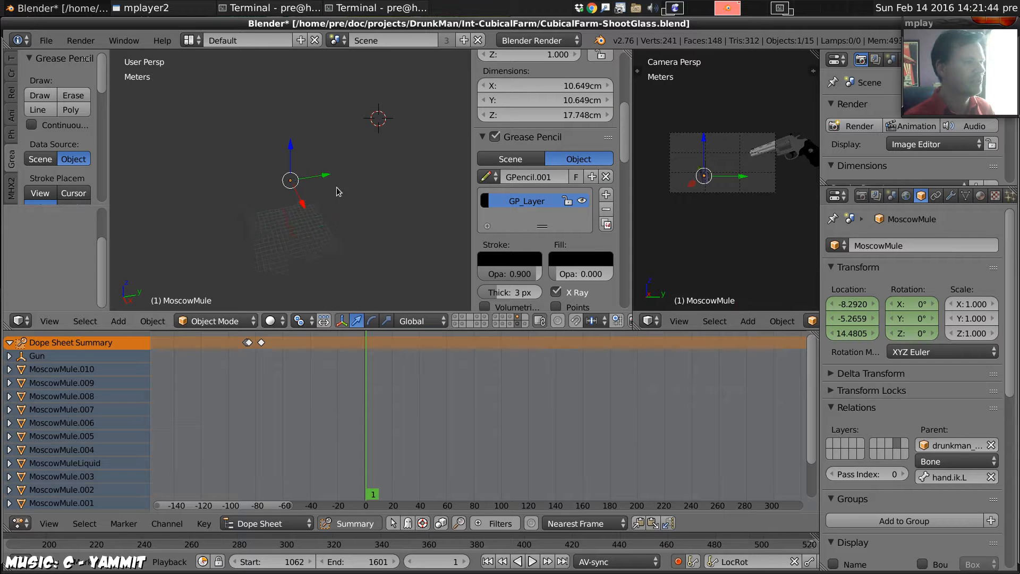
- Select and deselect all scene objects, reselect the MoscowMule glass, and undo these selection changes
key("a")
middle_click_drag(336, 225, 307, 164)
scroll(307, 164, "up", 2)
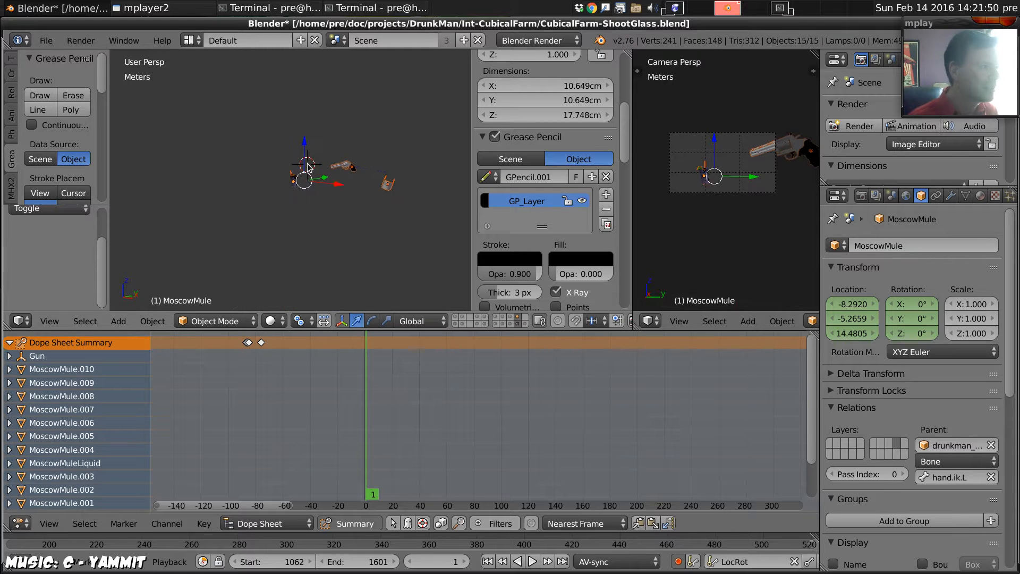
scroll(308, 166, "up", 4)
scroll(314, 147, "down", 2)
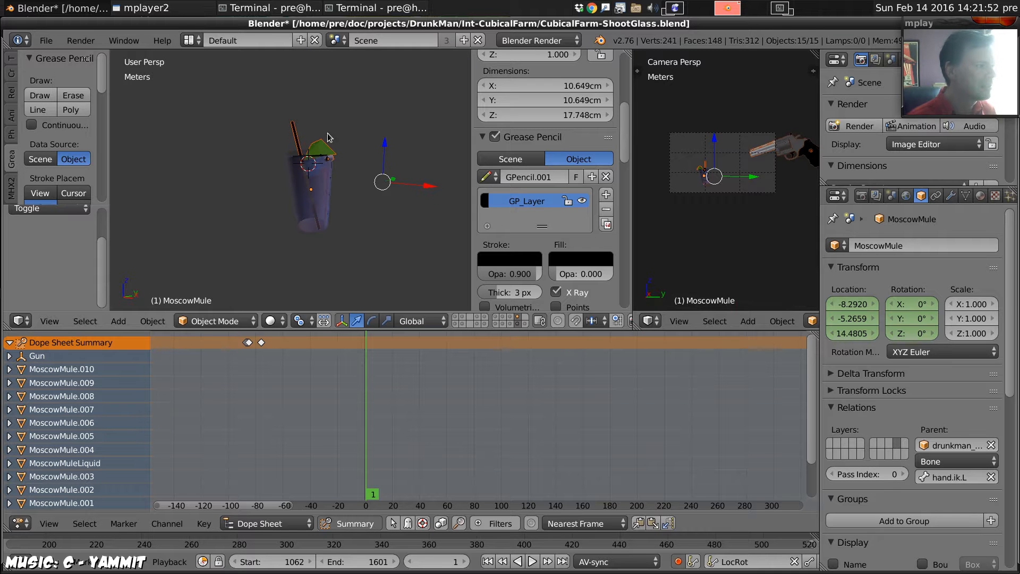
middle_click_drag(327, 133, 317, 172)
key("a")
right_click(317, 172)
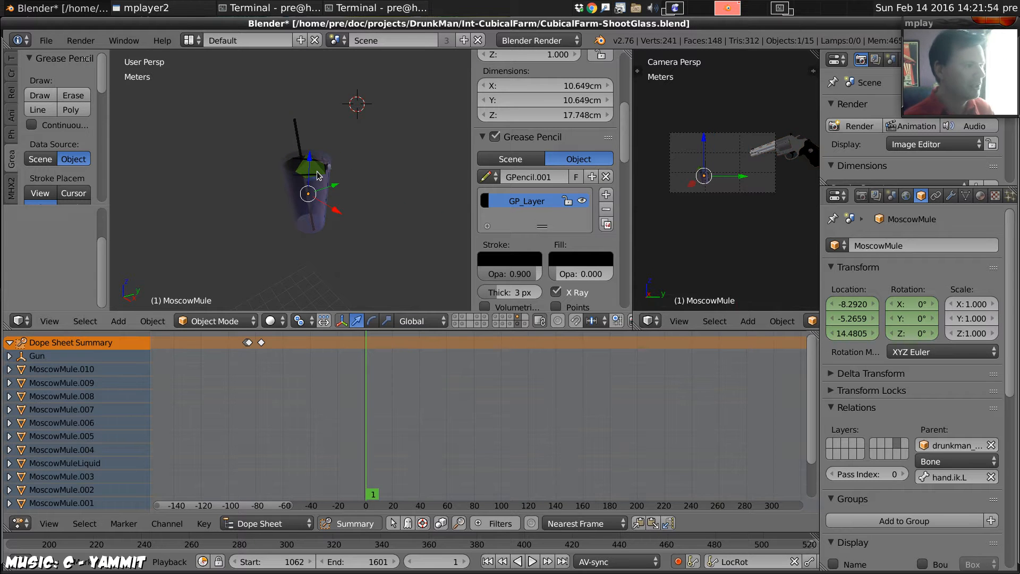
right_click(318, 174)
key("ctrl+z")
key("ctrl+z")
key("ctrl+z")
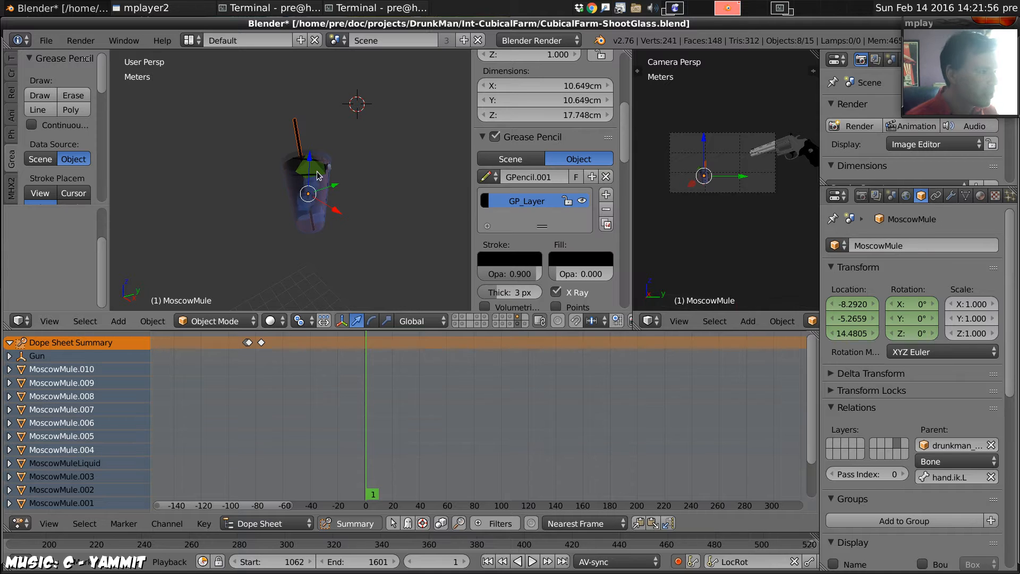
- Compare the multi-selected drink objects with MoscowMule's mesh by repeatedly switching between Edit and Object Mode
middle_click_drag(326, 230, 291, 216)
mouse_move(346, 168)
middle_mouse_down()
mouse_move(317, 216)
mouse_move(288, 227)
mouse_move(308, 228)
mouse_move(317, 222)
mouse_move(284, 203)
mouse_move(309, 190)
mouse_move(312, 157)
mouse_move(296, 178)
mouse_move(318, 237)
mouse_move(298, 168)
middle_mouse_up()
key("Tab")
key("Tab")
key("Tab")
key("Tab")
key("Tab")
key("Tab")
key("Tab")
key("Tab")
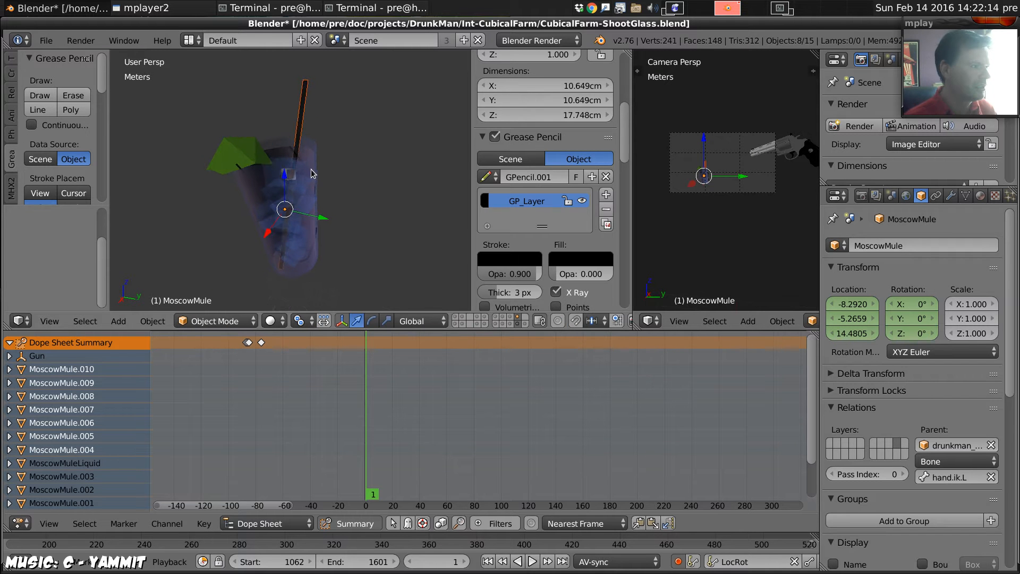
- Select only the straw, MoscowMule.004, and undo that selection
right_click(306, 89)
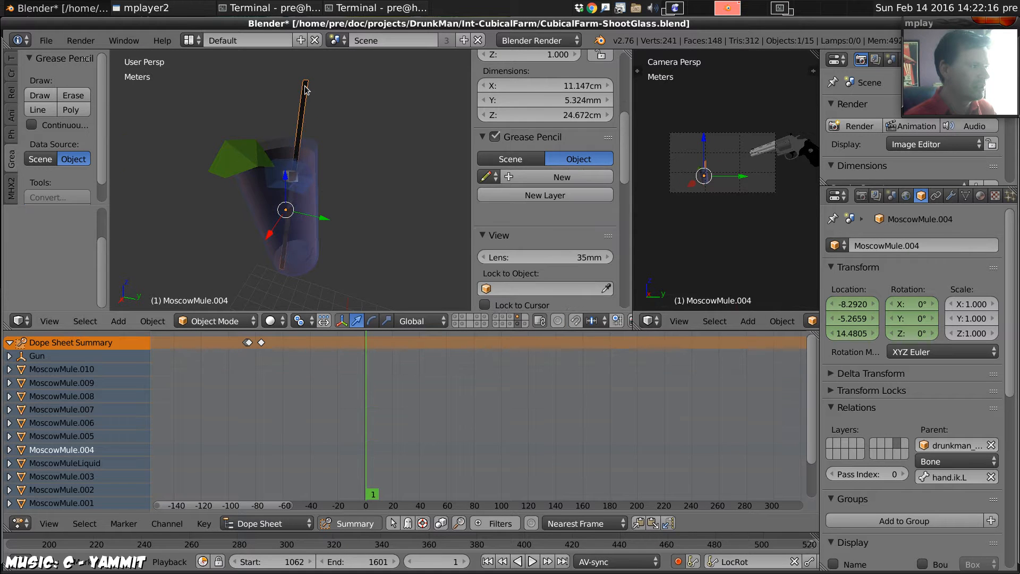
key("ctrl+z")
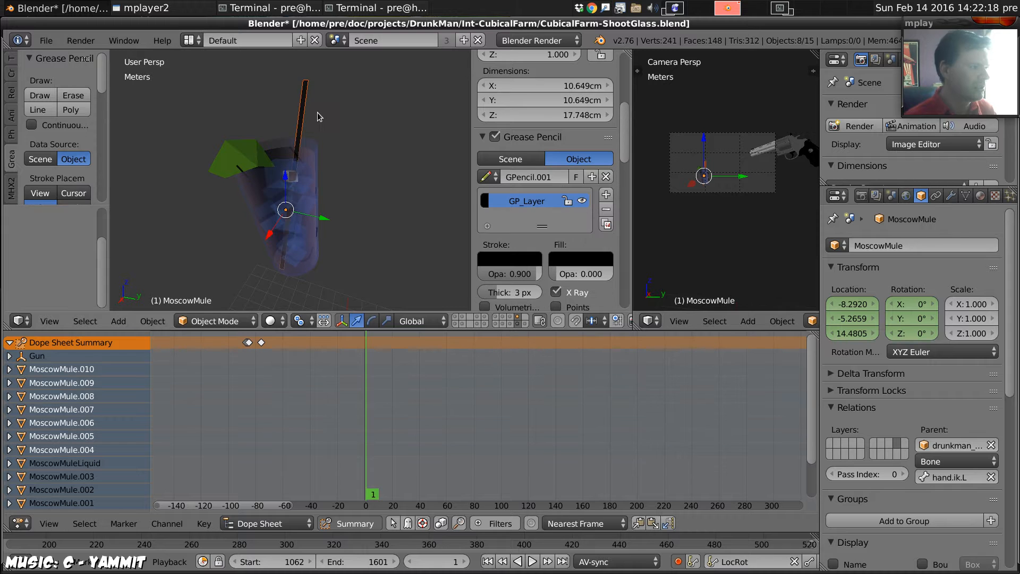
middle_click_drag(262, 189, 323, 170)
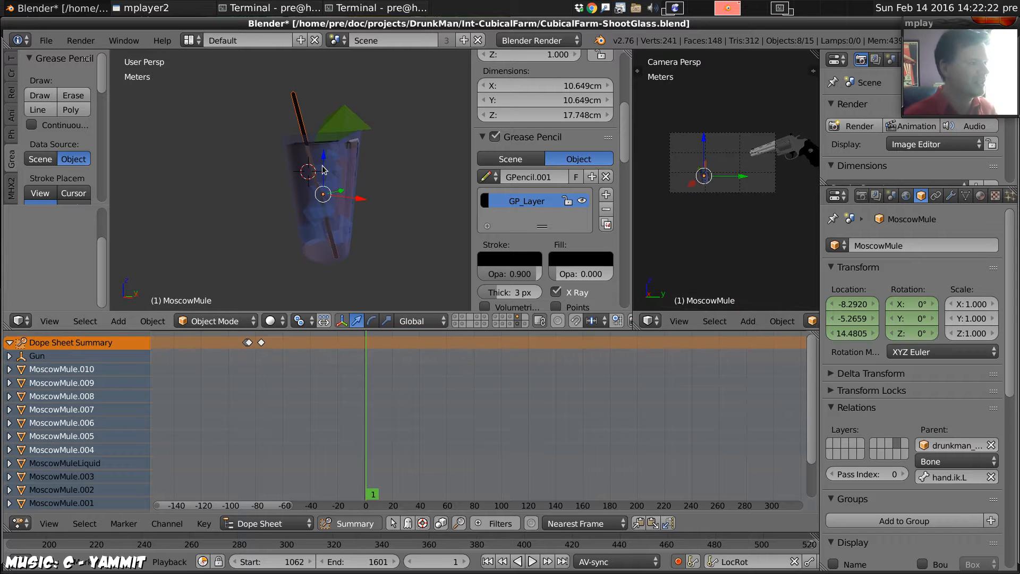
mouse_move(337, 245)
middle_mouse_down()
mouse_move(297, 243)
mouse_move(319, 253)
mouse_move(273, 222)
mouse_move(316, 231)
mouse_move(308, 227)
middle_mouse_up()
- Check the ice cube MoscowMule.010 in Edit Mode, and select the MoscowMule glass instead
right_click(308, 227)
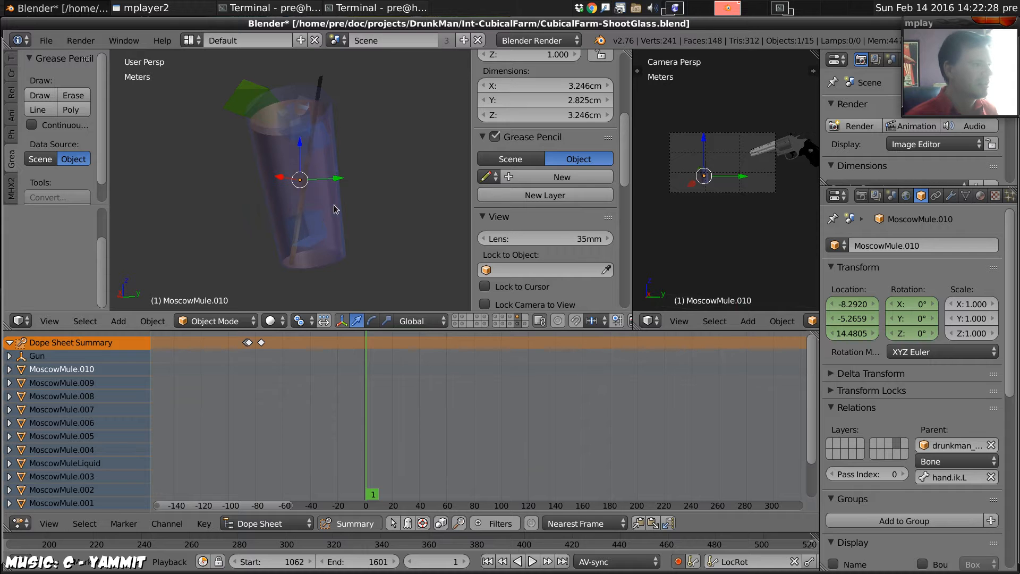
key("Tab")
key("Tab")
middle_click_drag(344, 180, 327, 153)
right_click(298, 206)
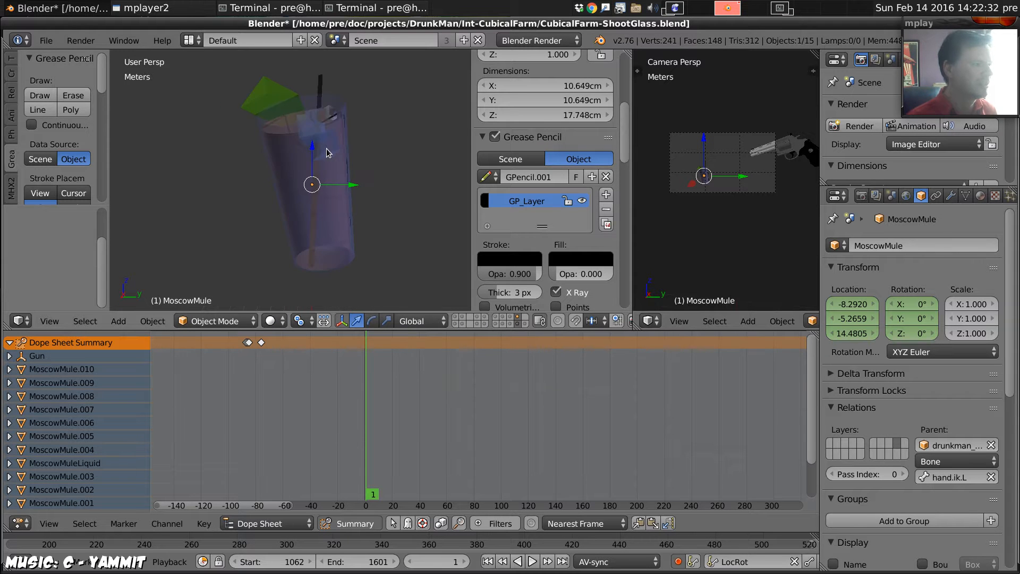
- Try to move the MoscowMule glass together with MoscowMuleLiquid, and cancel the move
right_click(335, 263)
right_click(347, 244, "shift")
key("g")
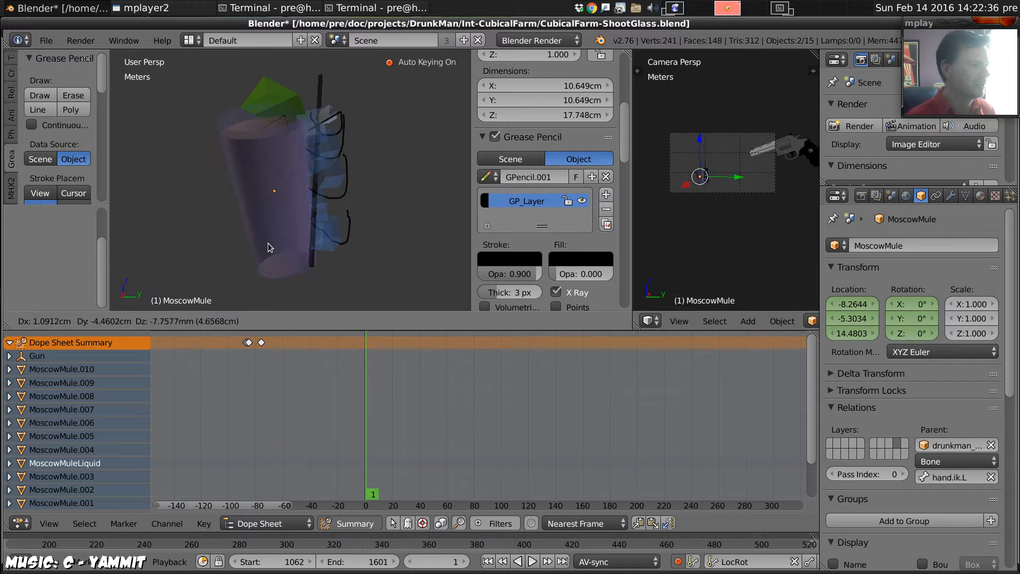
right_click(228, 248)
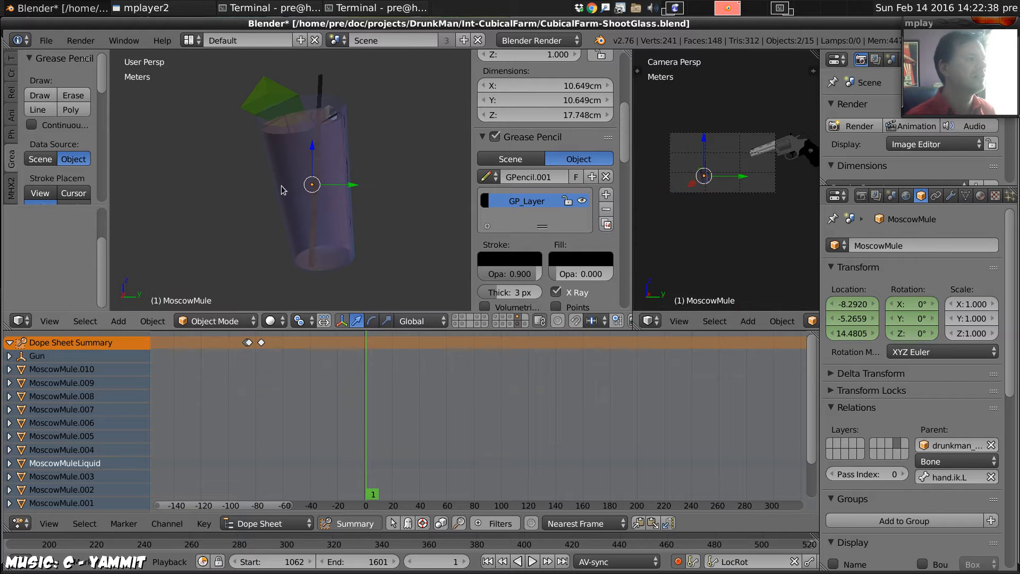
- Select MoscowMuleLiquid and look up its Display settings in the object properties
middle_click_drag(229, 248, 325, 217)
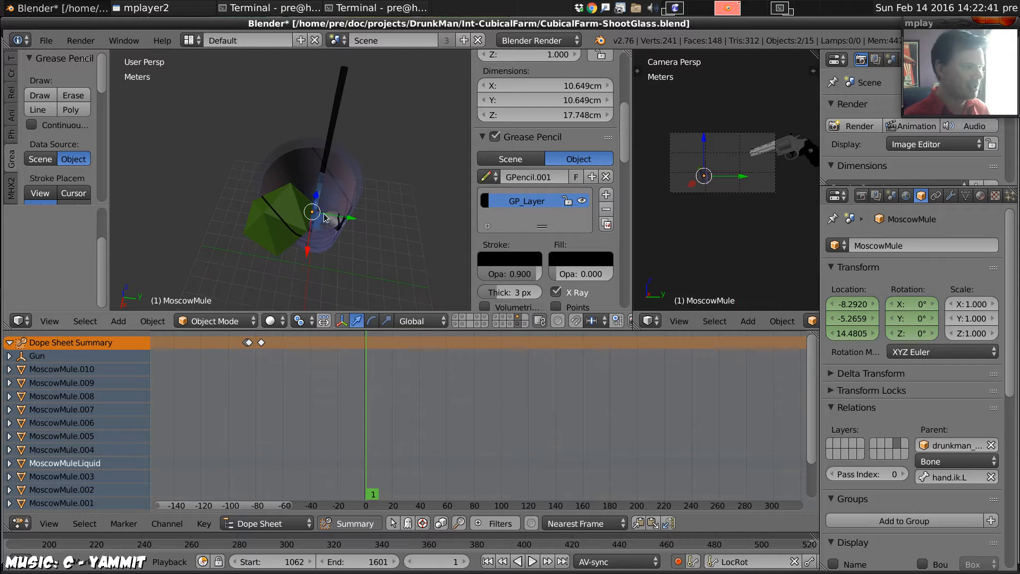
right_click(300, 162)
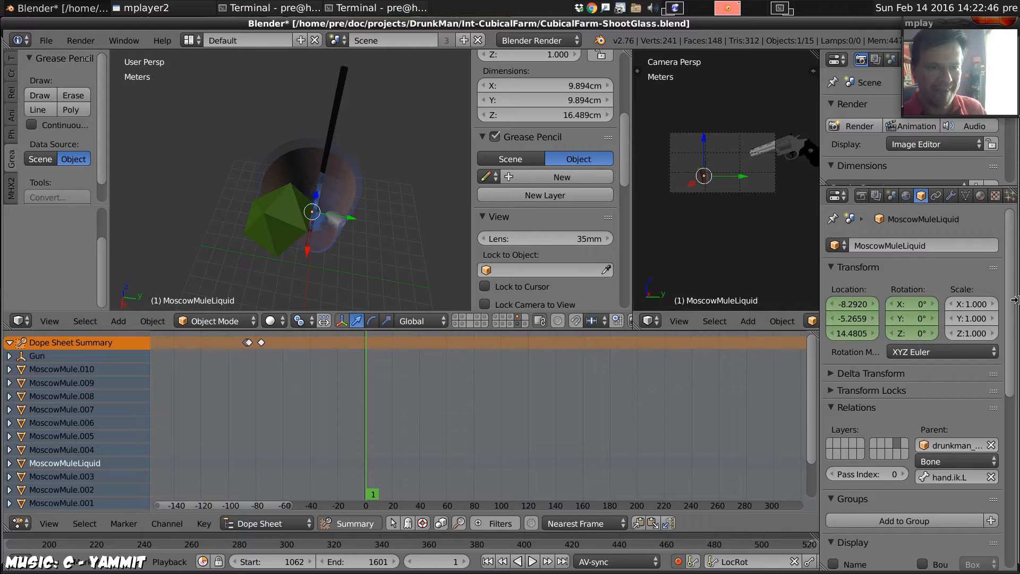
left_click_drag(1009, 303, 1007, 528)
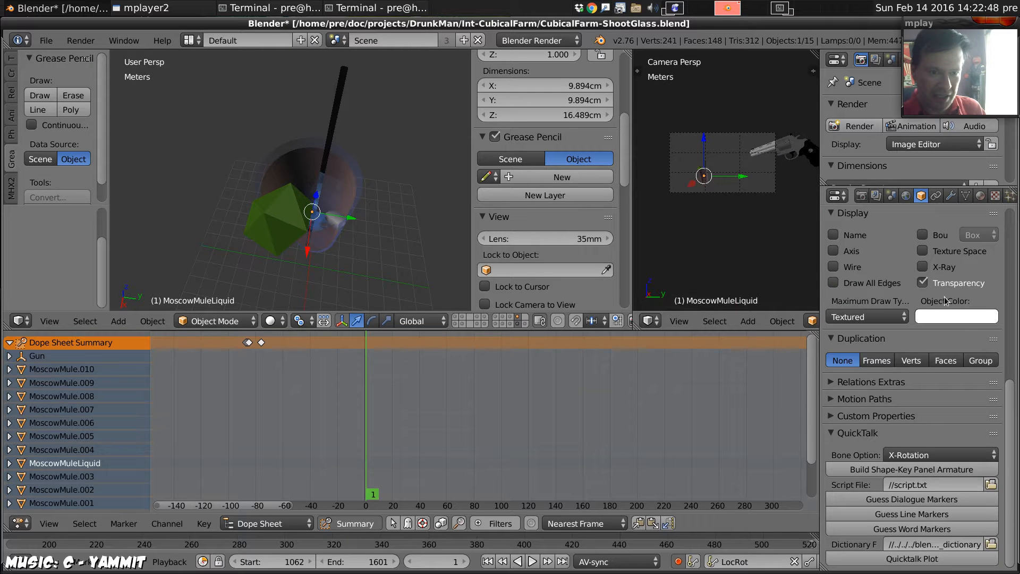
- Show the drink as wireframe in the Right Ortho view and select only the MoscowMule glass
mouse_move(252, 248)
middle_mouse_down()
mouse_move(325, 185)
mouse_move(276, 206)
middle_mouse_up()
key("z")
key("KP_3")
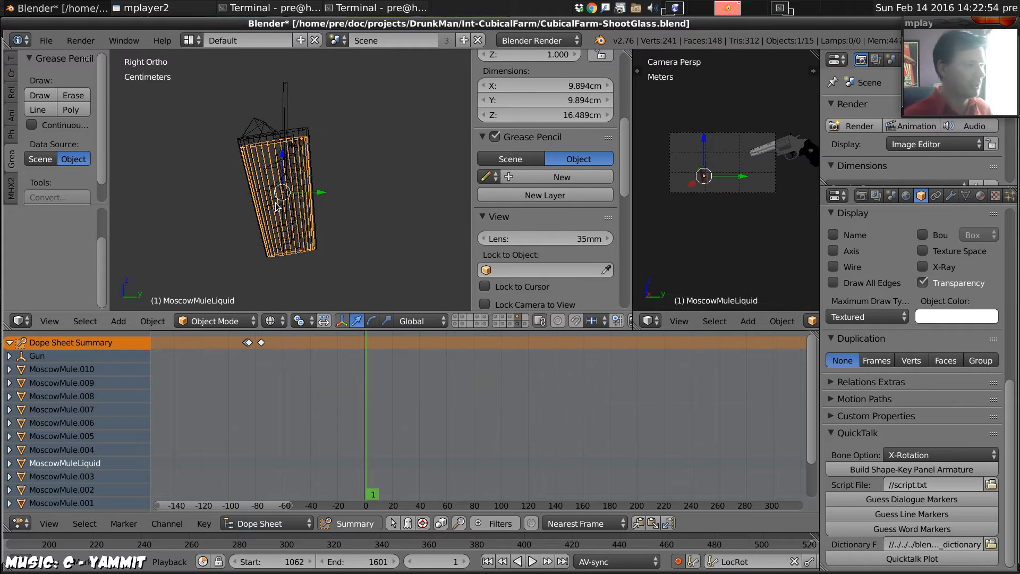
key("Tab")
key("Tab")
right_click(302, 131)
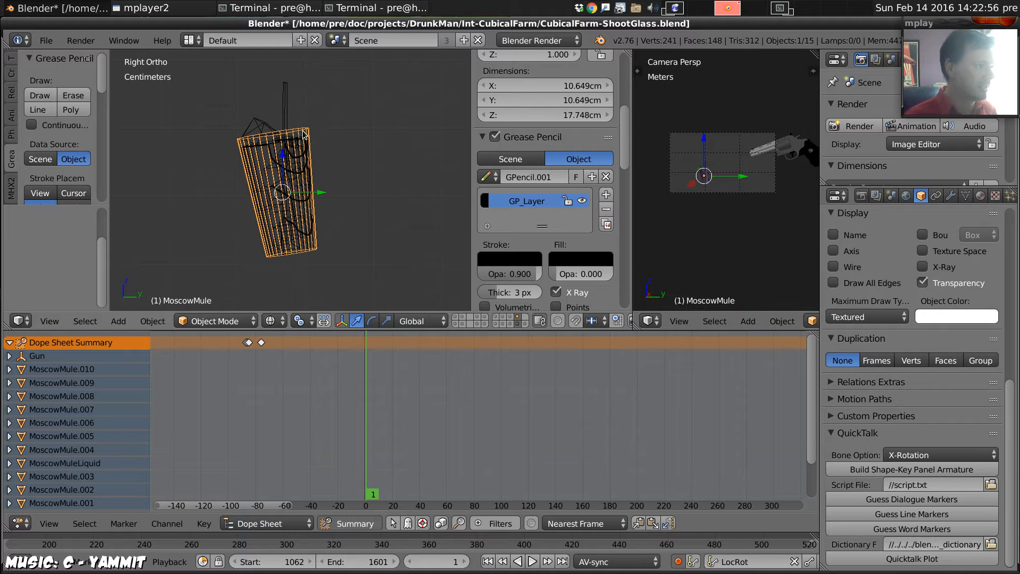
- Run Cell Fracture on the MoscowMule glass and show the layer with its pieces in solid shading
key("space")
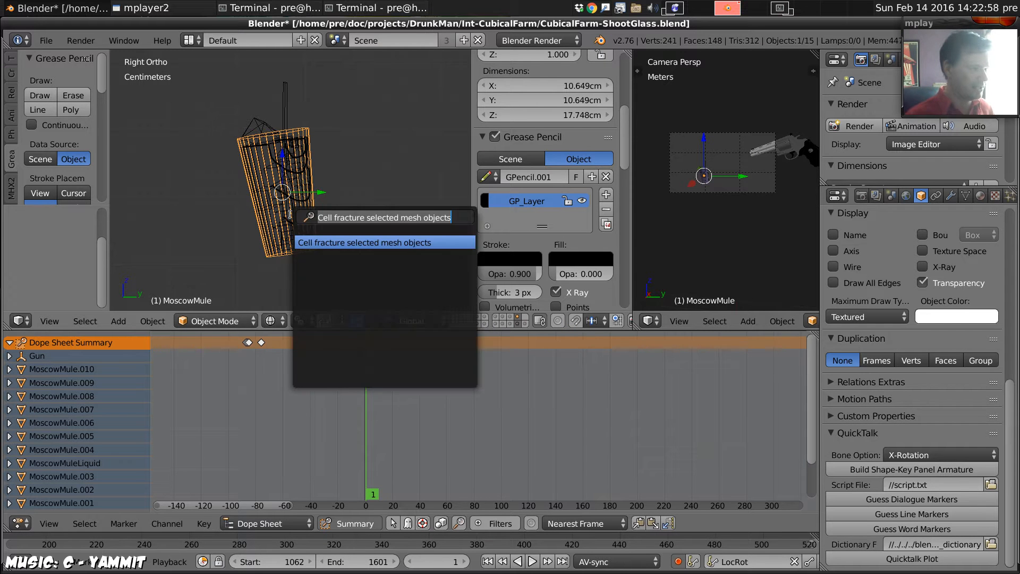
key("Return")
left_click(372, 558)
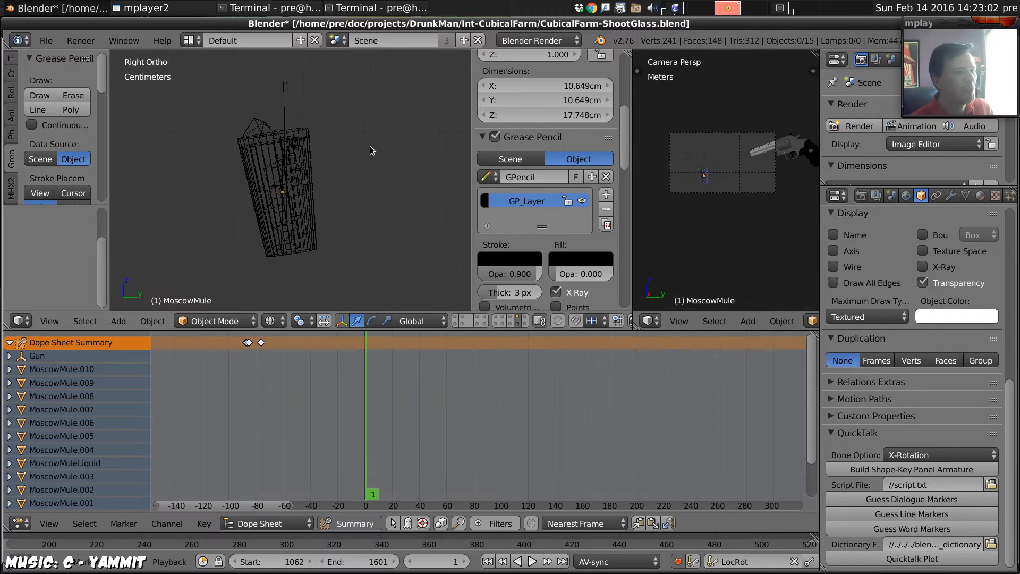
key("z")
left_click(524, 318)
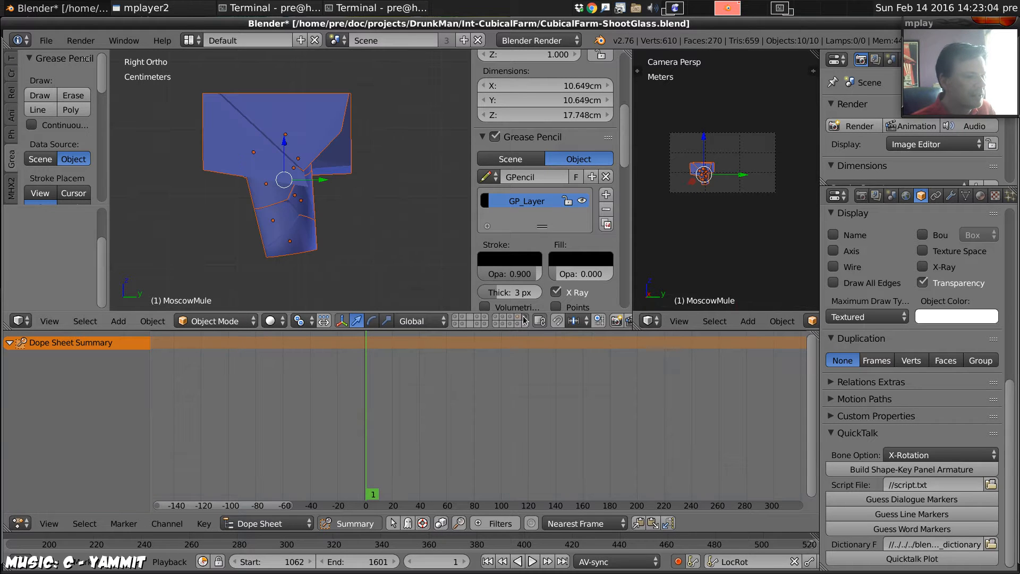
- Delete the oversized outer fracture pieces that extend beyond the MoscowMule glass
middle_click_drag(244, 146, 261, 174)
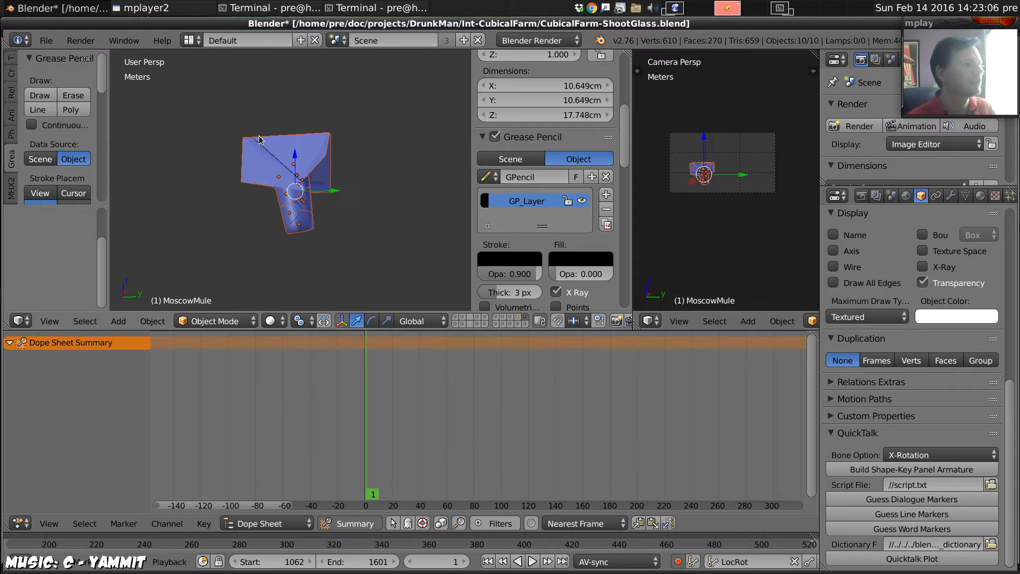
right_click(260, 173)
right_click(318, 148, "shift")
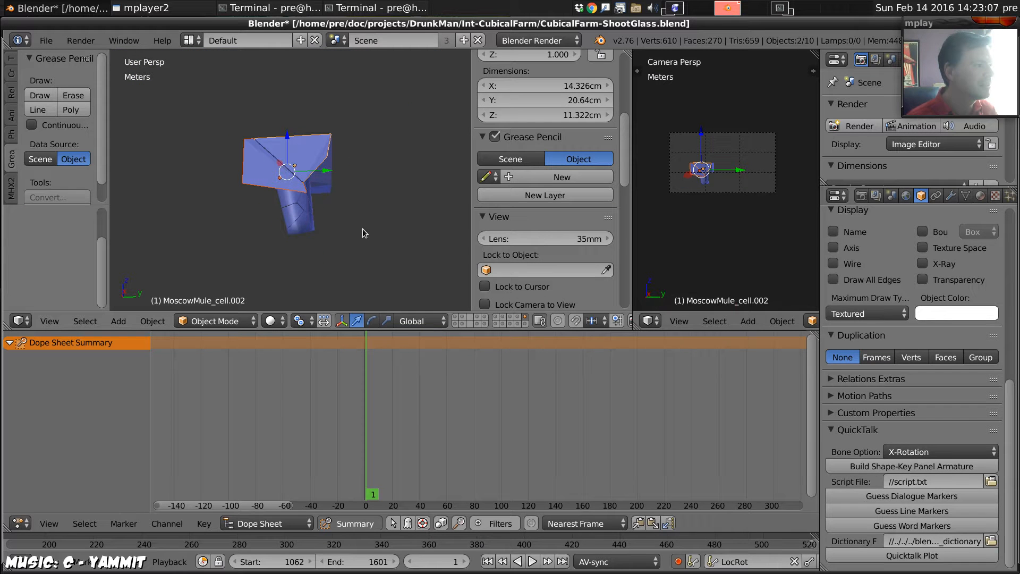
right_click(331, 185, "shift")
key("x")
left_click(331, 177)
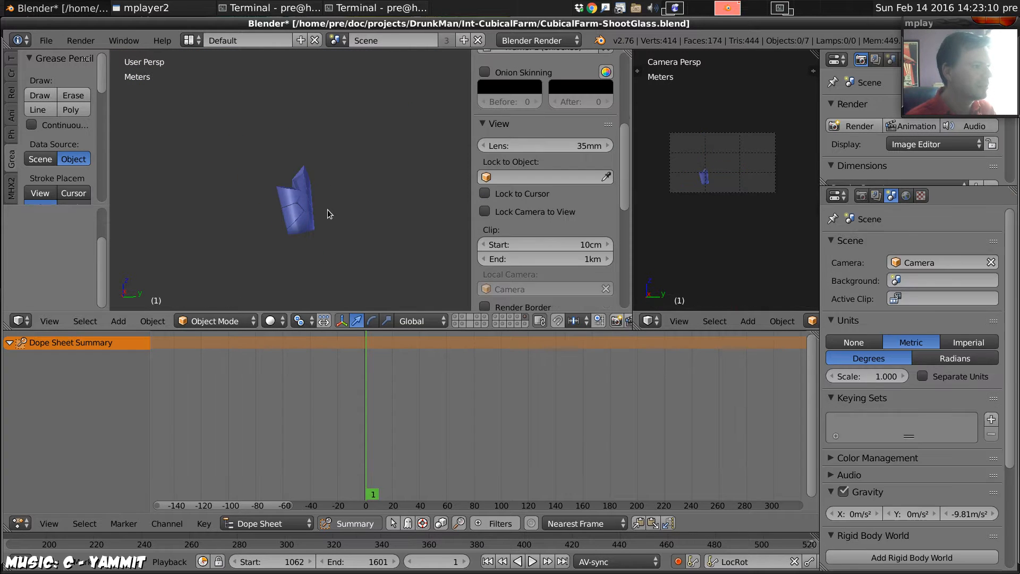
middle_click_drag(321, 168, 334, 239)
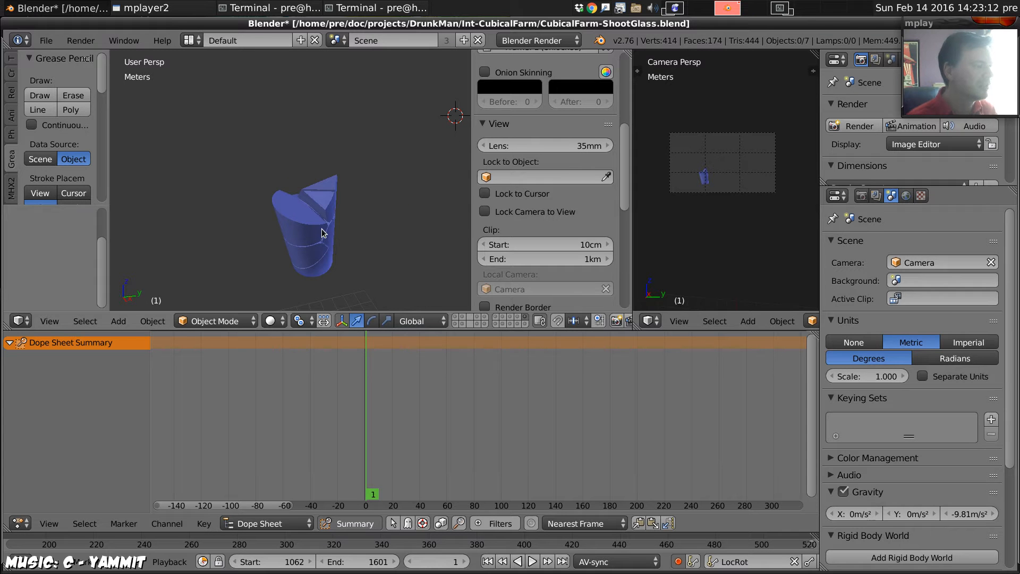
- Undo the piece deletion and the Cell Fracture, and open the unbroken MoscowMule mesh in Edit Mode
key("ctrl+z")
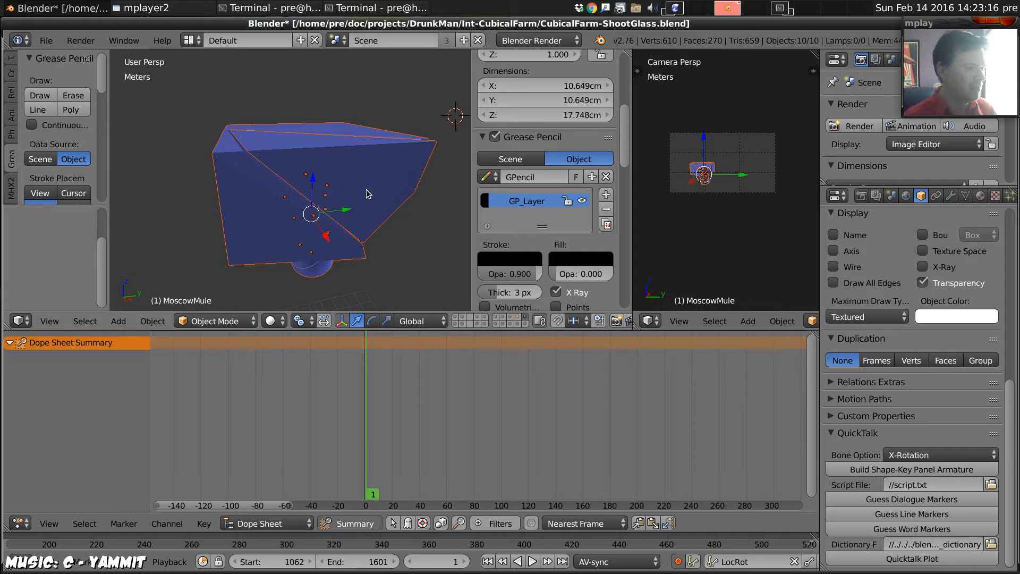
key("ctrl+z")
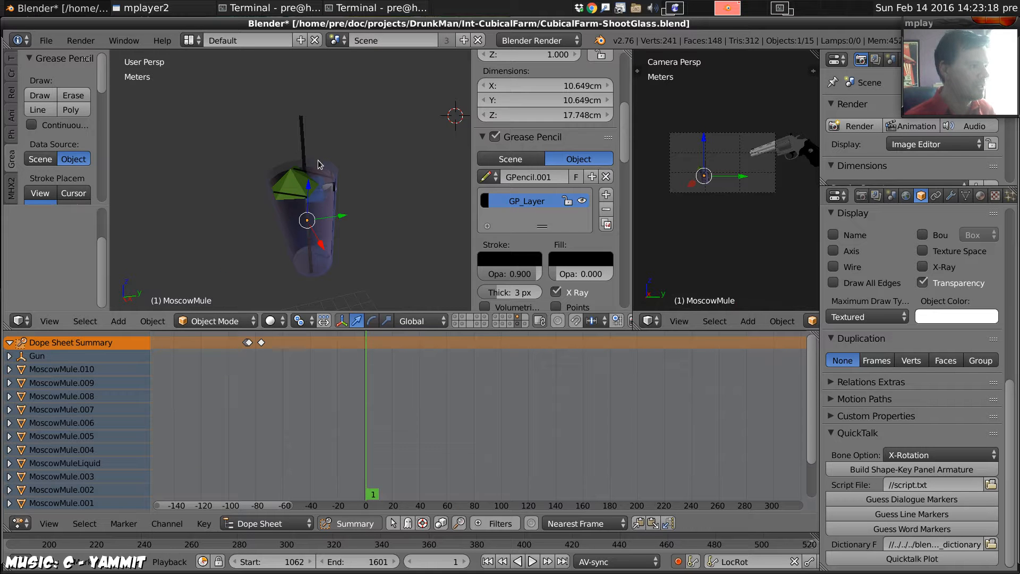
key("Tab")
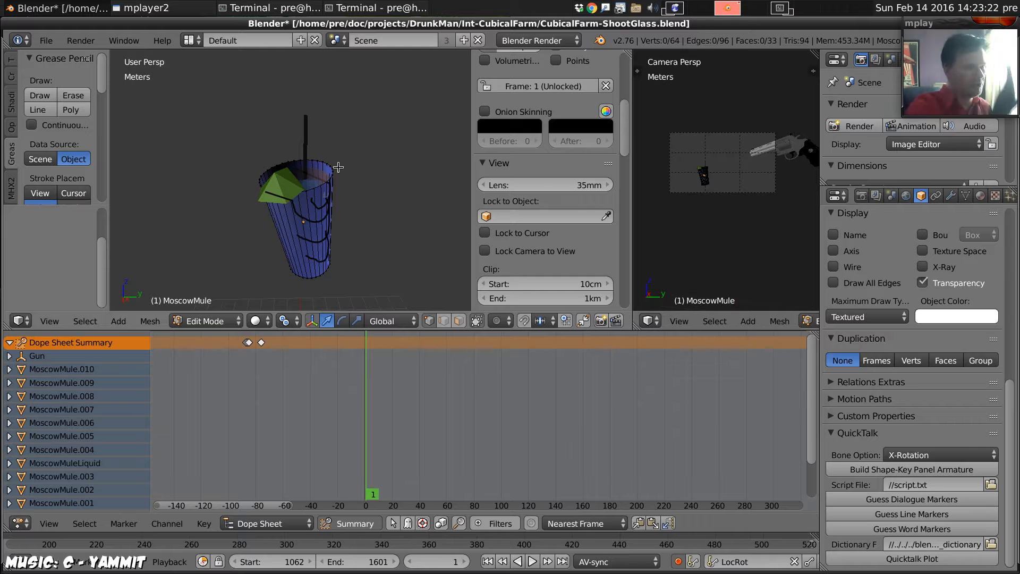
middle_click_drag(325, 205, 332, 208)
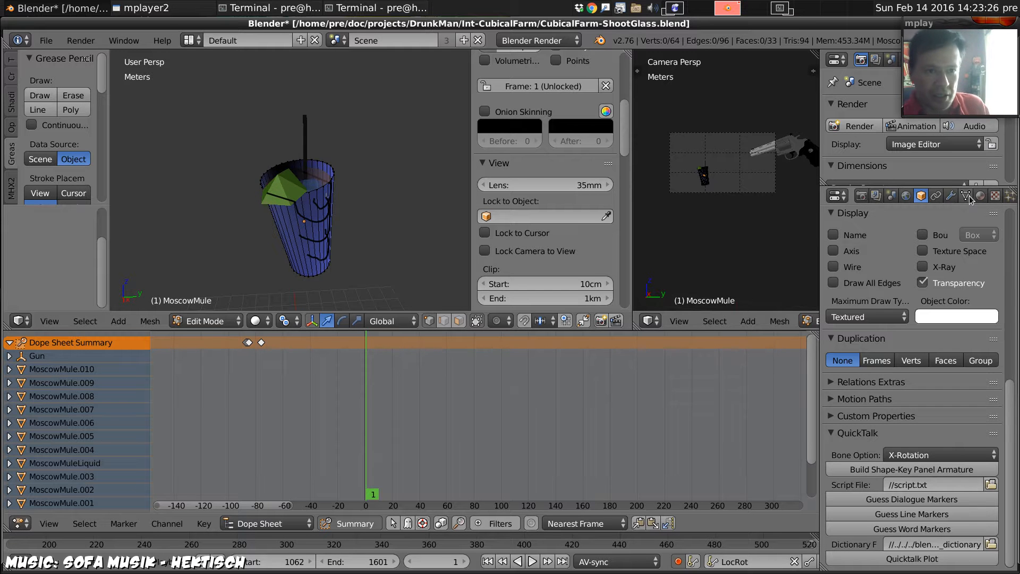
- Add a Solidify modifier to the MoscowMule glass and set its thickness to 1 mm
left_click(950, 196)
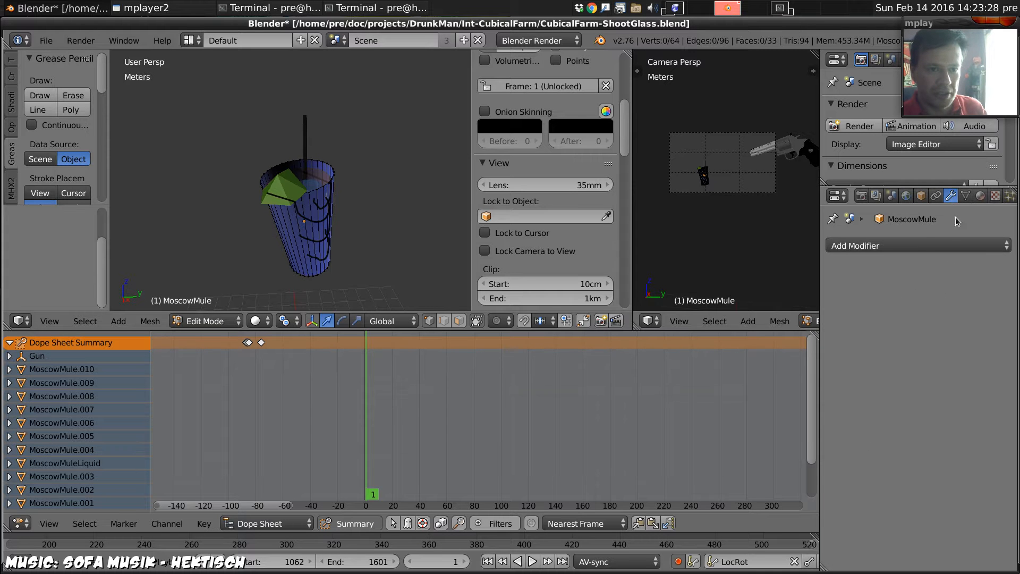
left_click(920, 245)
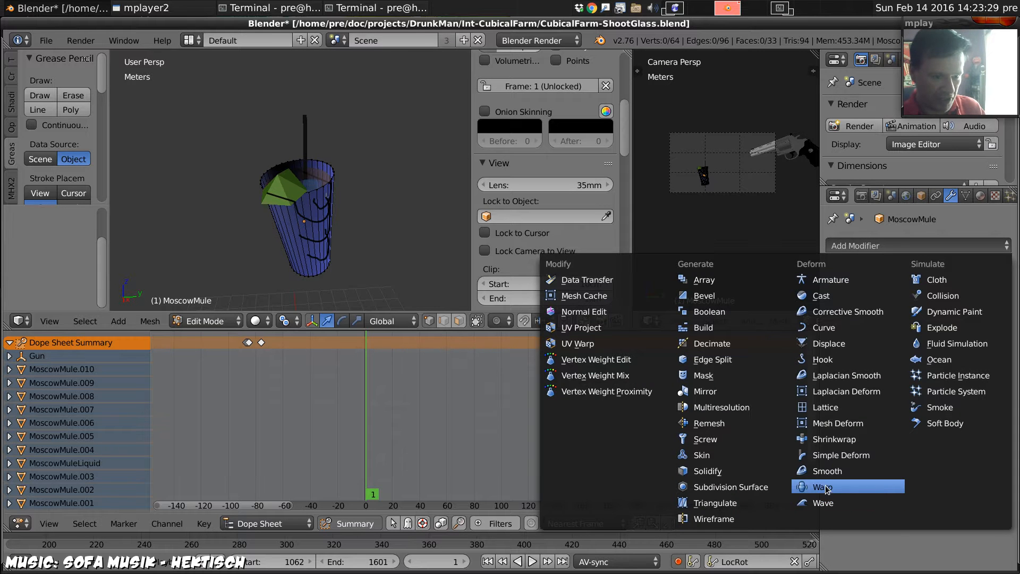
left_click(718, 469)
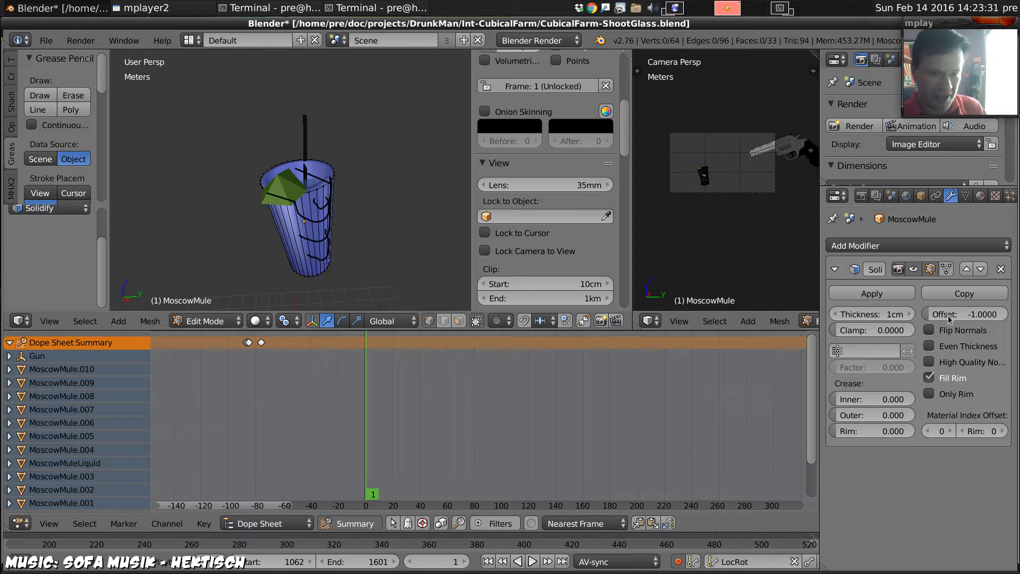
left_click(882, 314)
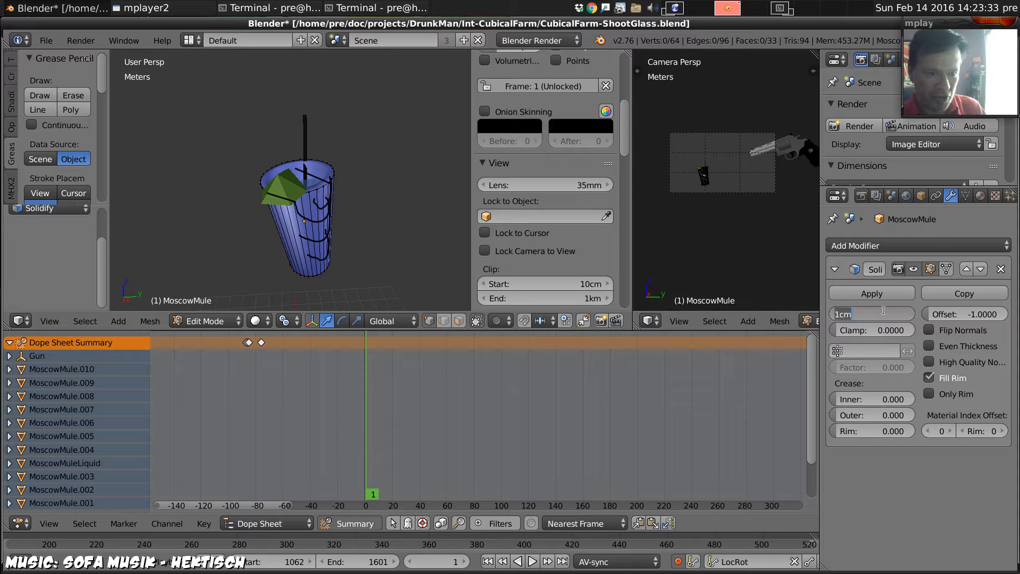
type("1mm")
key("Return")
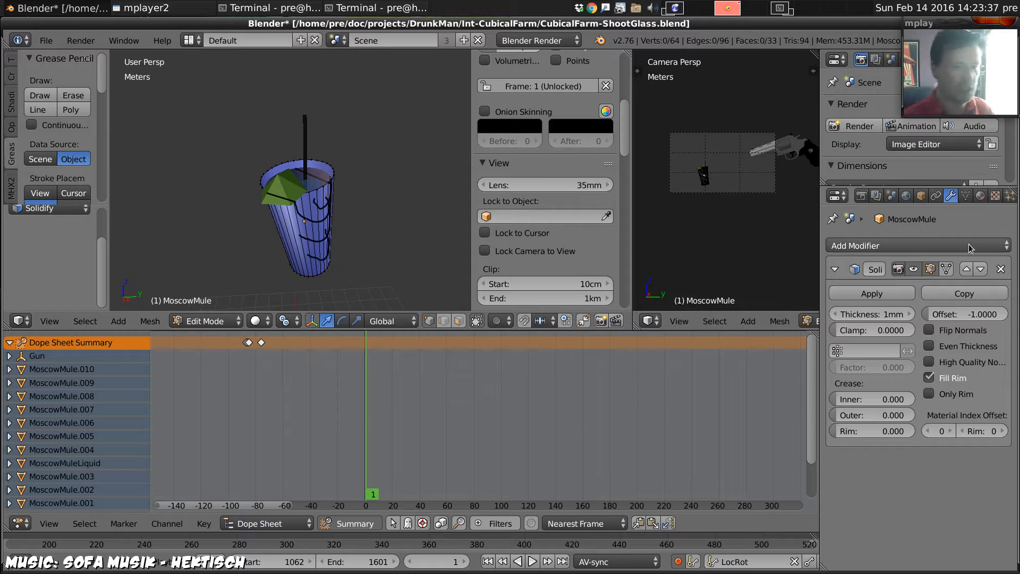
- Apply the Solidify modifier to the MoscowMule glass in Object Mode and check the resulting mesh
left_click(891, 294)
key("Tab")
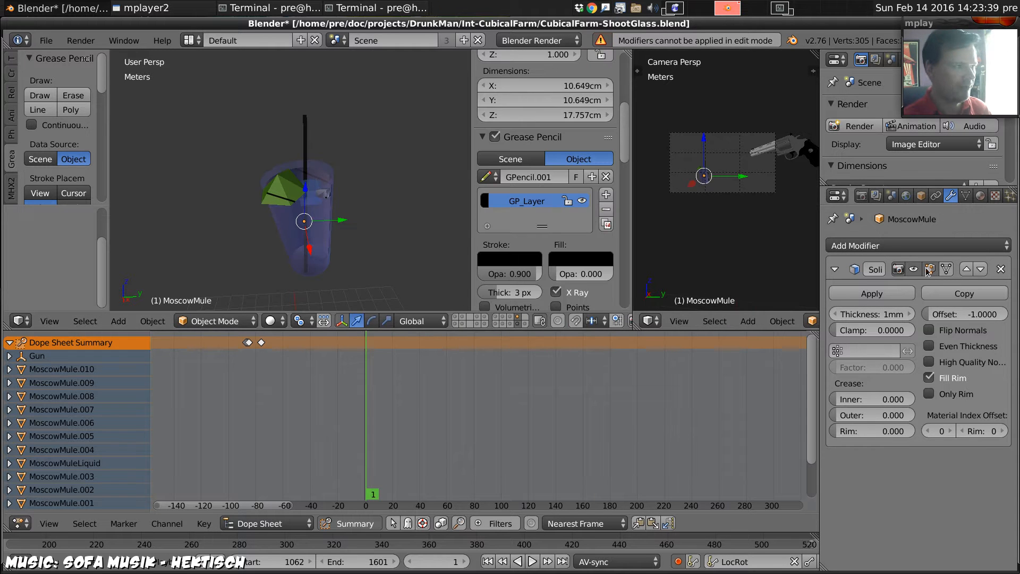
left_click(863, 300)
key("Tab")
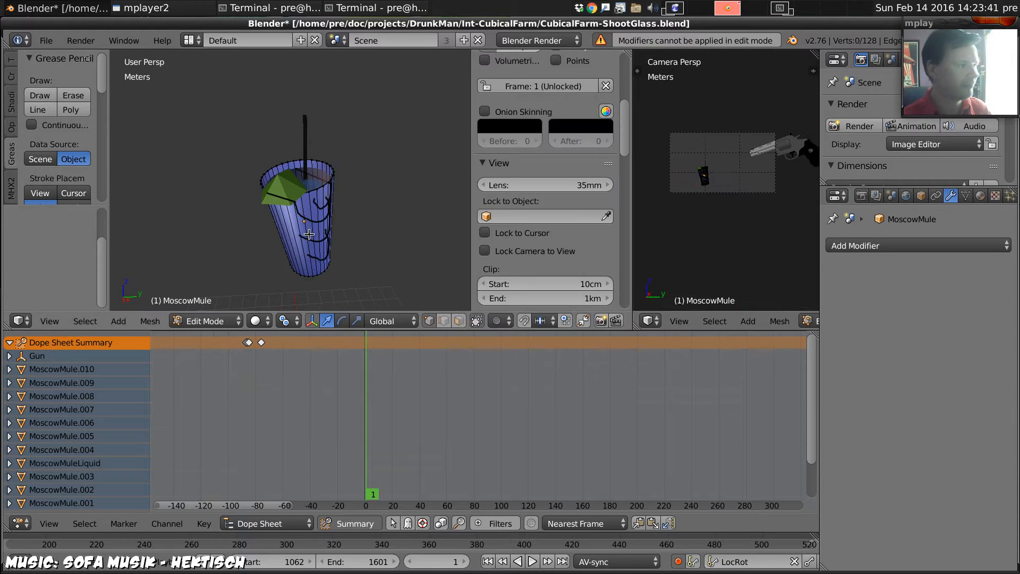
key("Tab")
- Run Cell Fracture on the thickened MoscowMule glass with Grease Pencil as point source, and inspect the pieces on their layer
key("space")
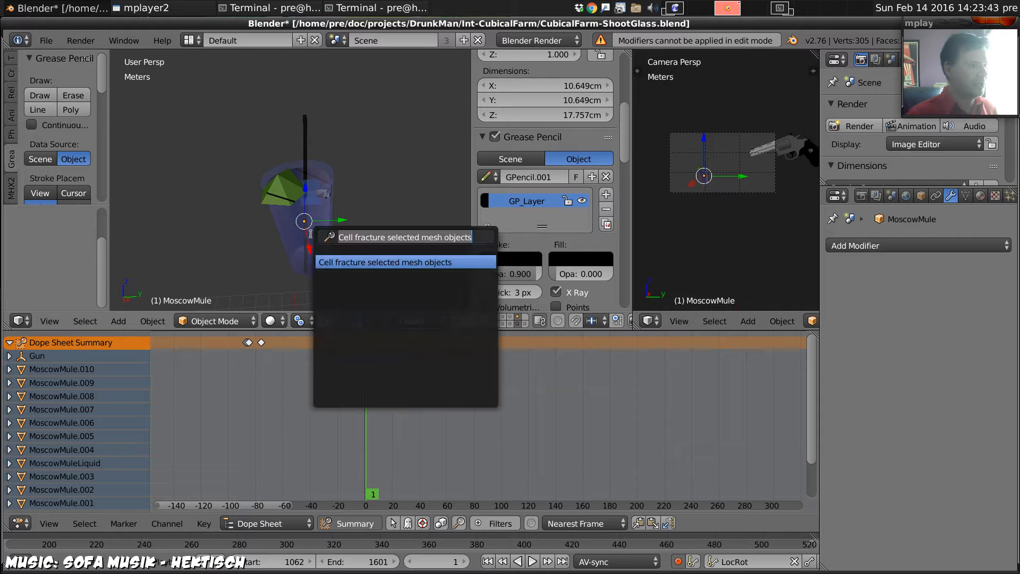
key("Return")
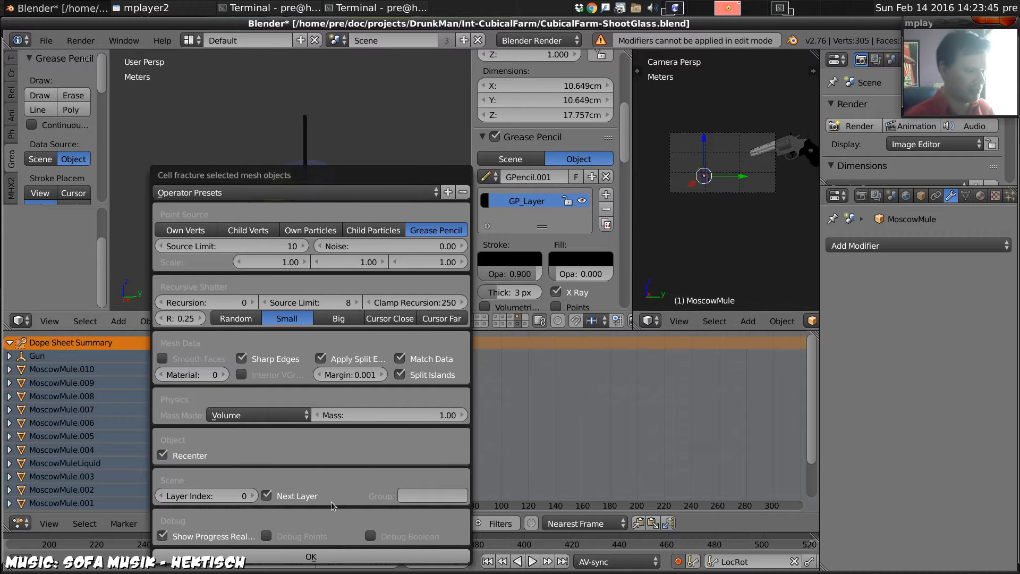
left_click(348, 556)
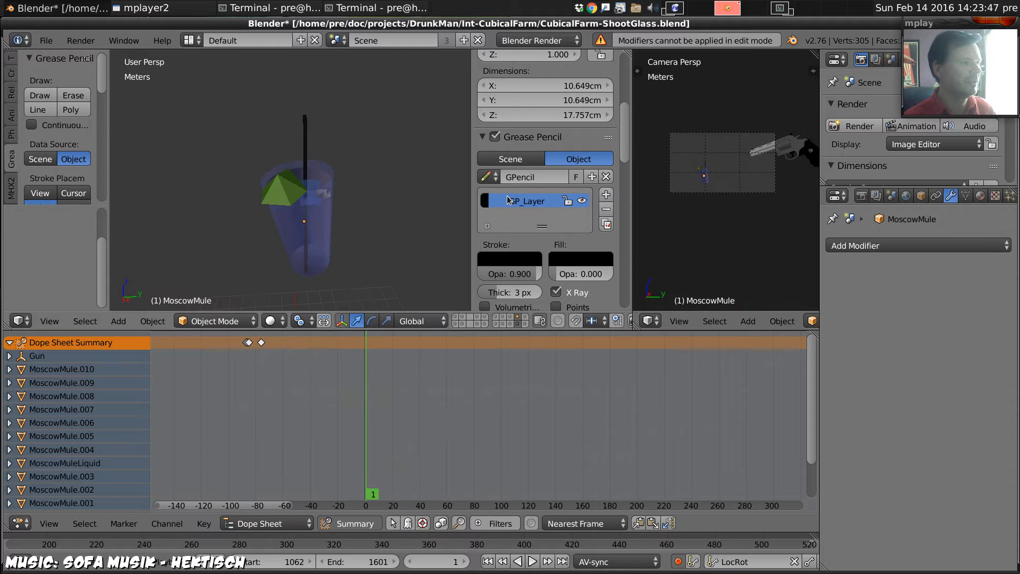
left_click(525, 317)
middle_click_drag(225, 231, 356, 188)
scroll(330, 203, "up", 4)
middle_click_drag(319, 255, 320, 182, "shift")
mouse_move(320, 181)
middle_mouse_down()
mouse_move(367, 170)
mouse_move(280, 221)
mouse_move(276, 182)
mouse_move(336, 216)
mouse_move(253, 209)
mouse_move(269, 197)
mouse_move(255, 182)
mouse_move(322, 205)
mouse_move(319, 165)
middle_mouse_up()
scroll(306, 202, "down", 4)
scroll(263, 185, "up", 3)
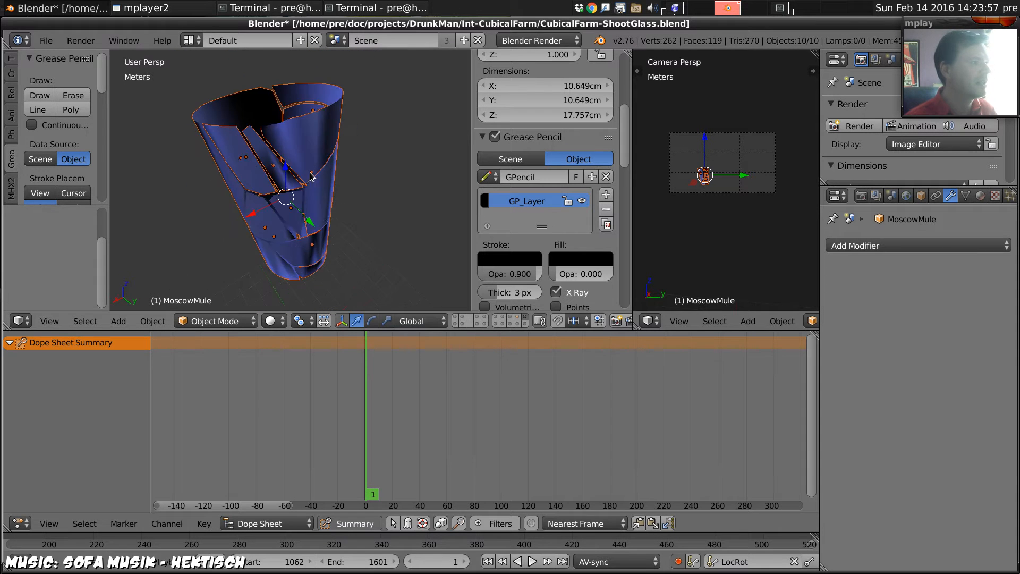
- Set the scene's Z gravity to -9.81/10 m/s²
middle_click_drag(965, 197, 907, 202)
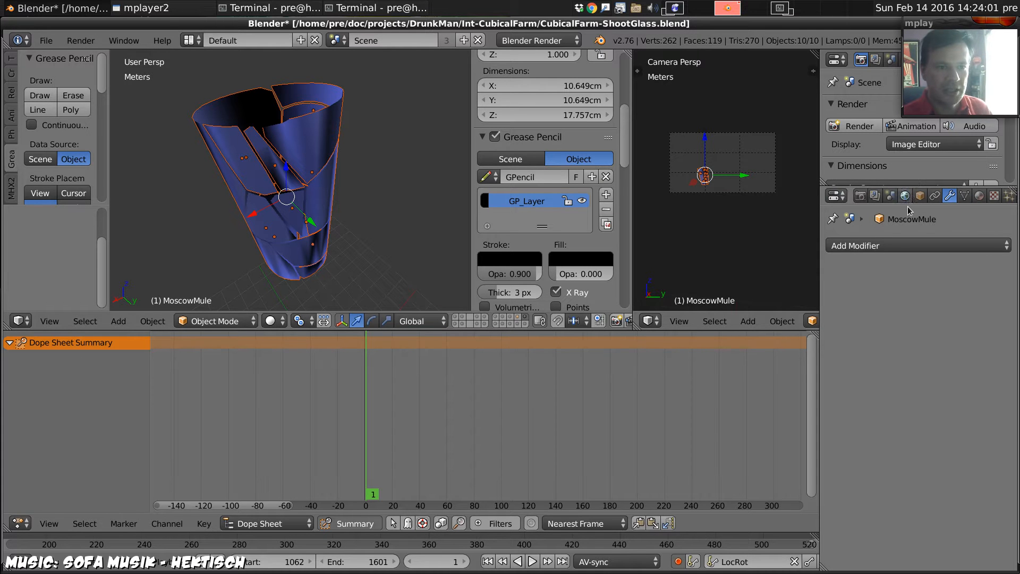
left_click(905, 196)
left_click(890, 196)
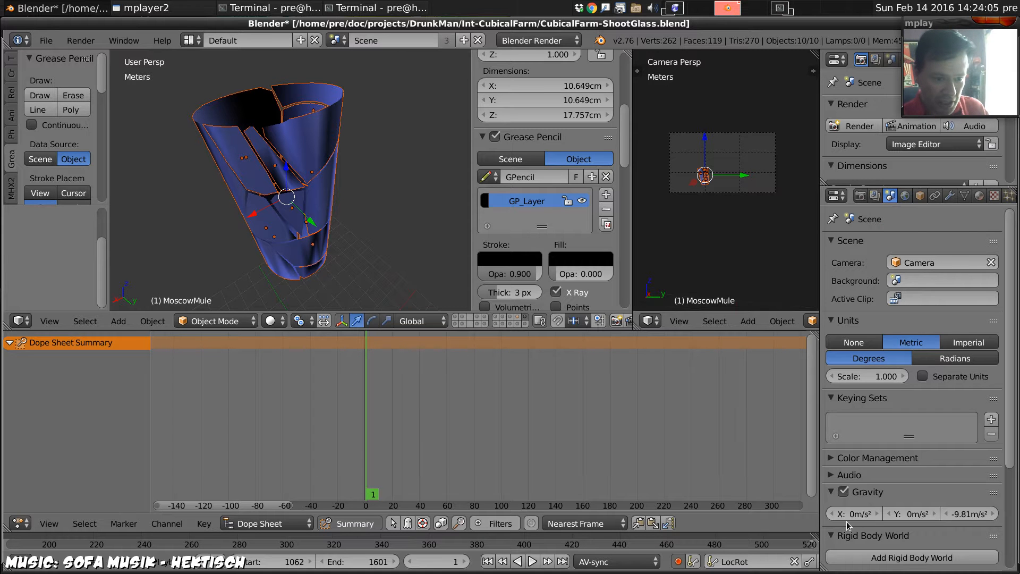
left_click(960, 513)
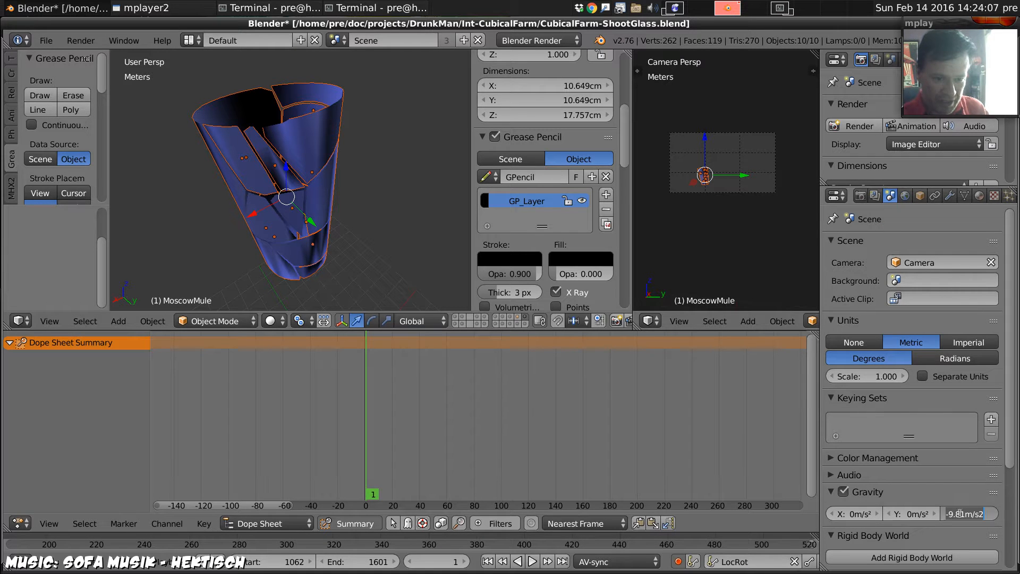
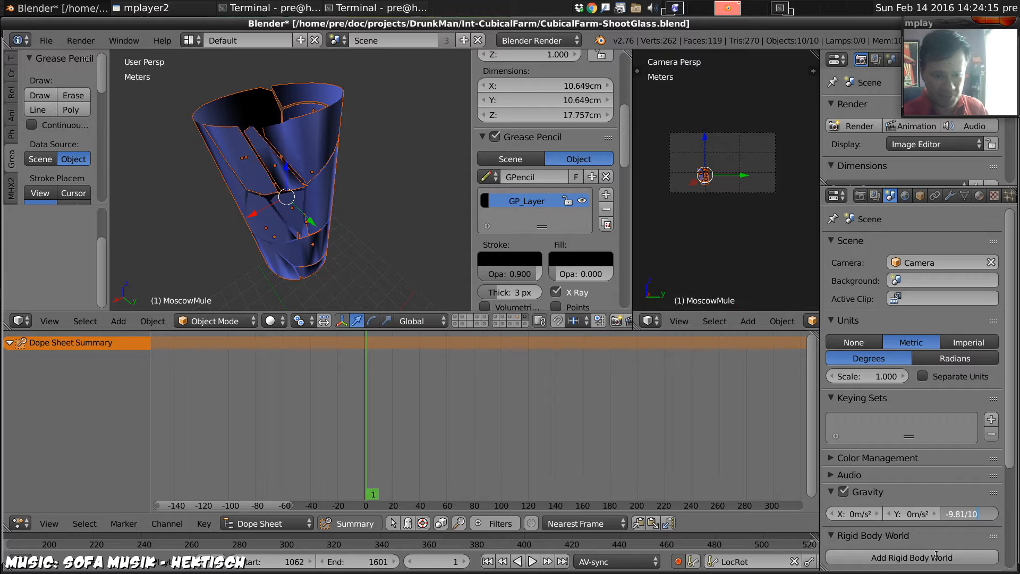
key("Return")
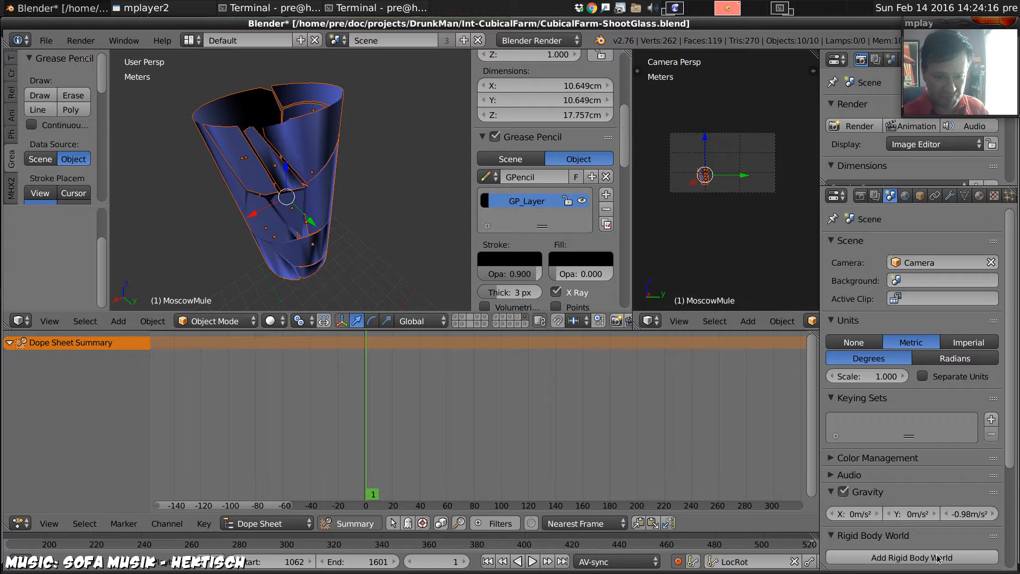
- Enable Rigid Body physics on MoscowMule and make all the selected glass pieces active rigid bodies
scroll(956, 195, "down", 5)
left_click(955, 196)
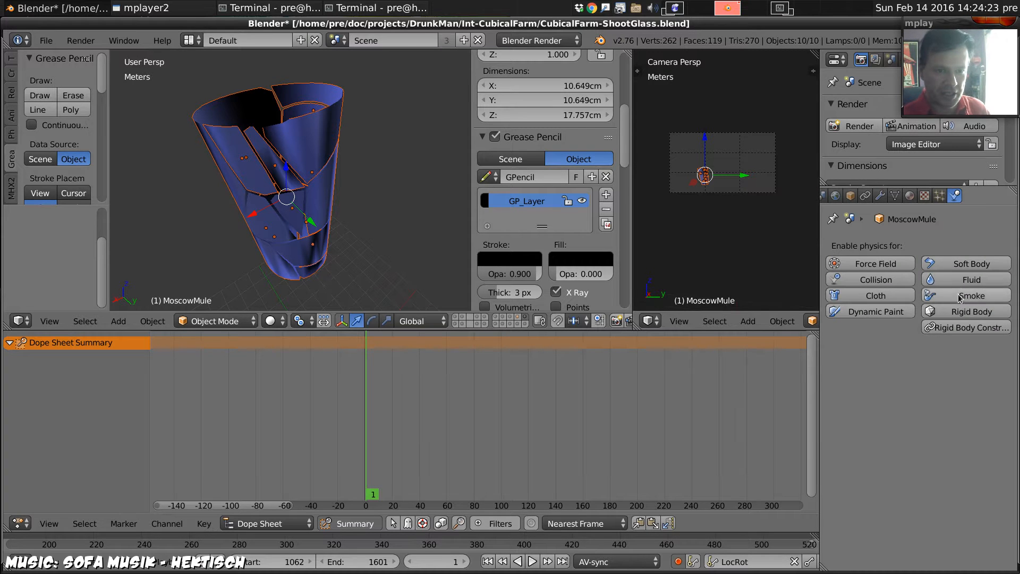
left_click(939, 312)
left_click(939, 312)
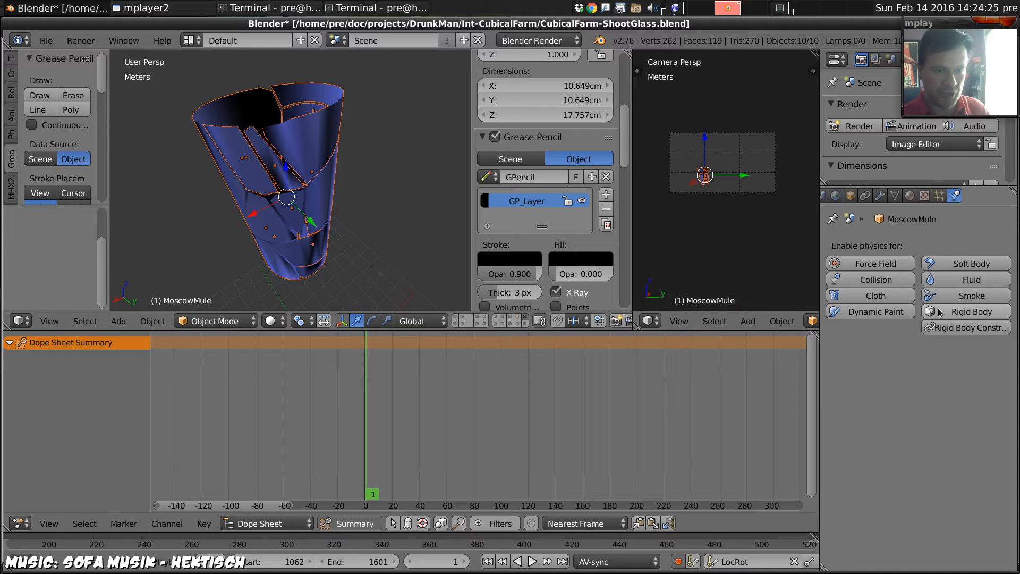
left_click(938, 312)
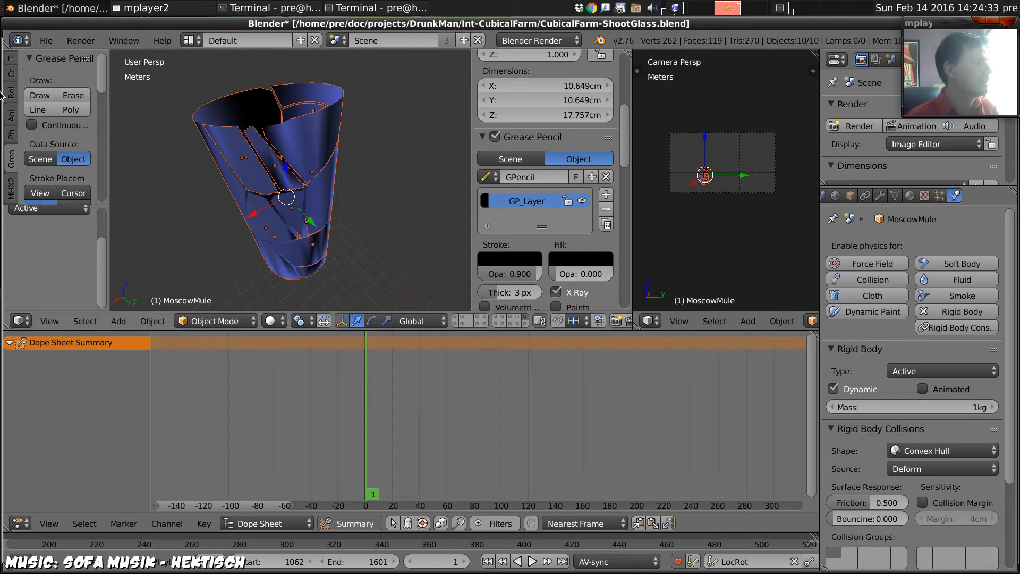
left_click(11, 134)
left_click(41, 96)
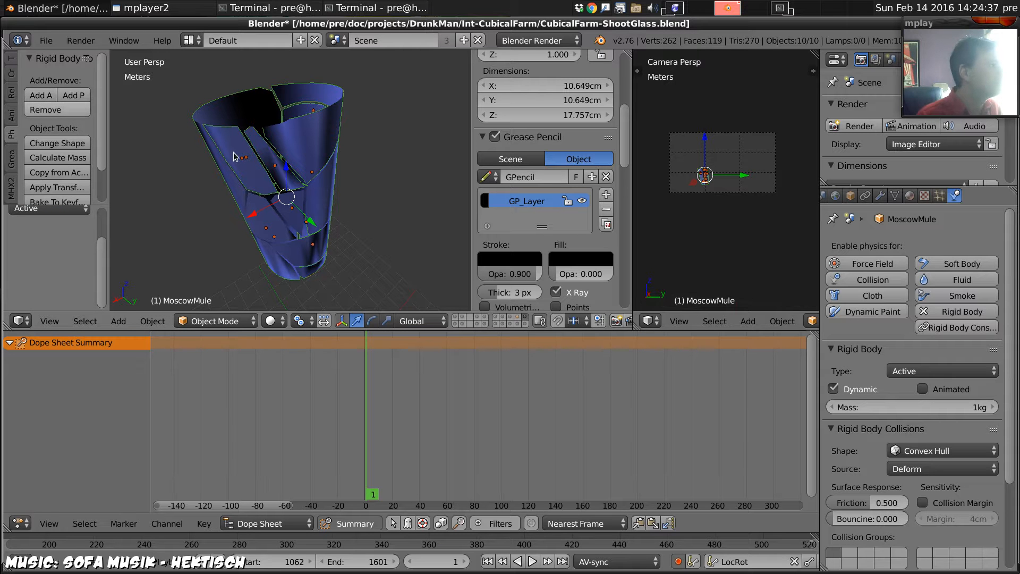
- Play the animation to test the rigid body pieces, stop it and step back to frame 2
key("alt+a")
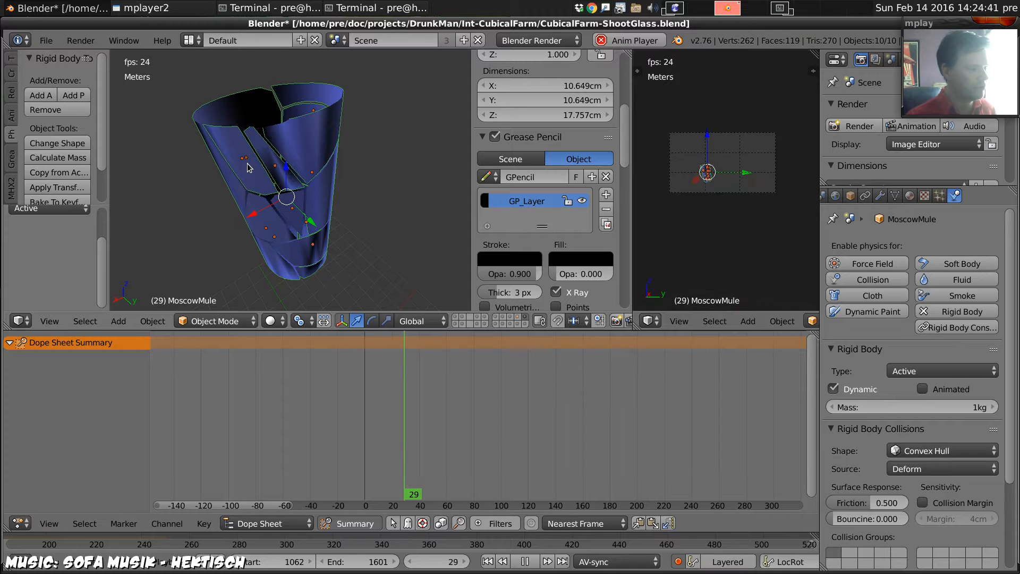
key("alt+a")
key("shift+Down")
key("shift+Down")
key("shift+Down")
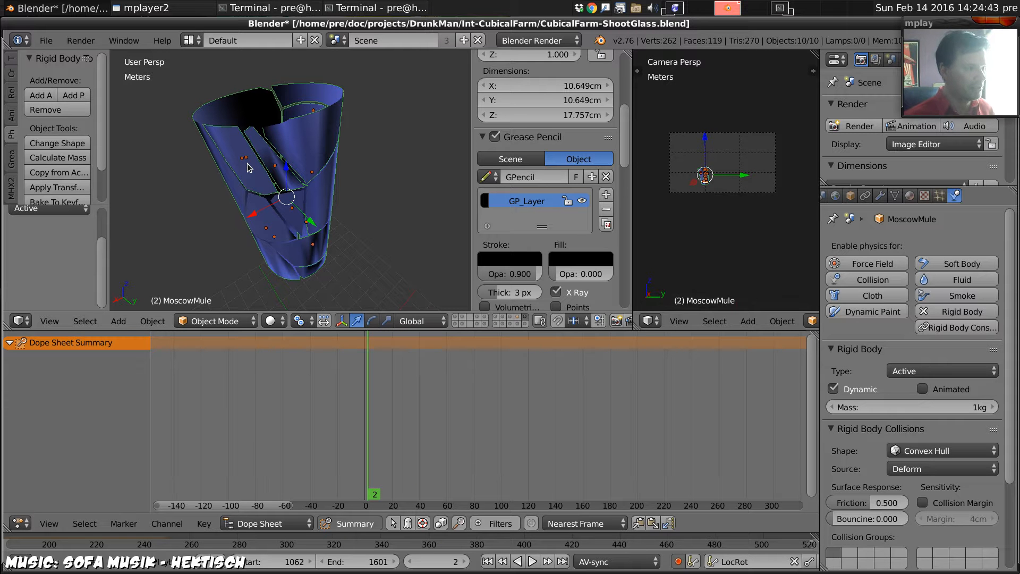
left_click(520, 318, "shift")
left_click(520, 319, "shift")
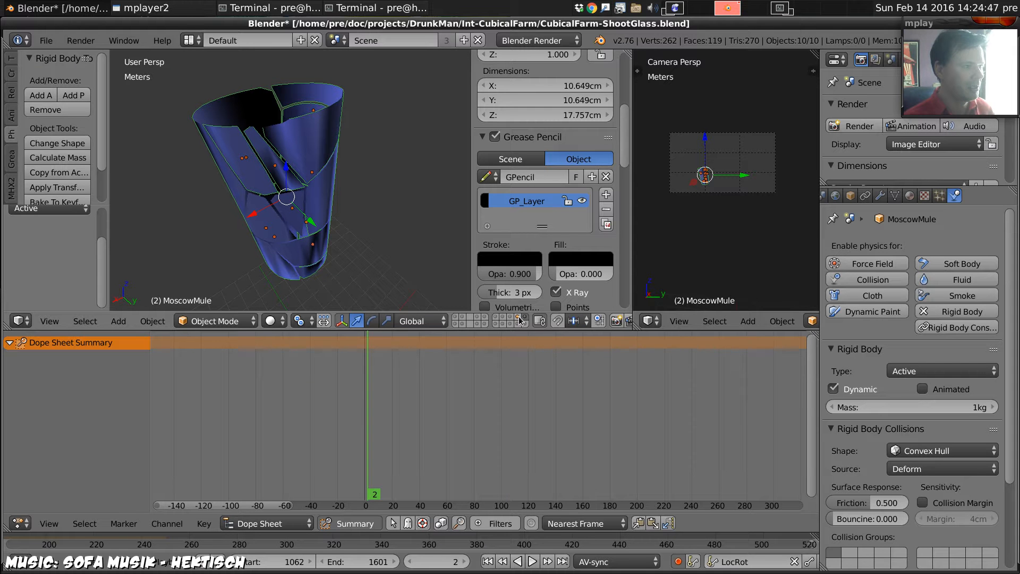
- Select the glass piece MoscowMule_cell.007 and replay the animation, watching the pieces from another angle up to frame 101
right_click(323, 147)
right_click(277, 219)
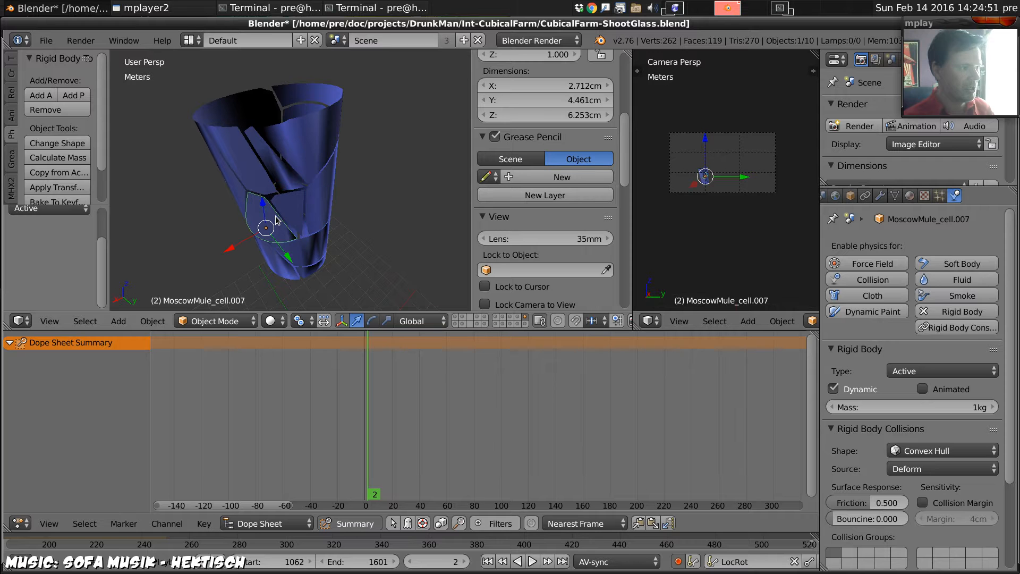
key("alt+a")
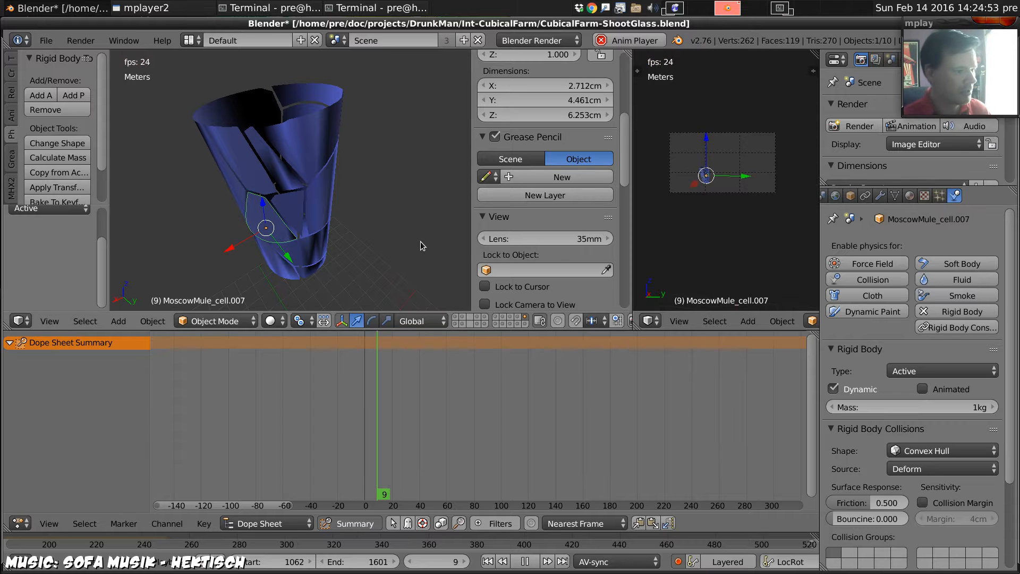
middle_click_drag(196, 207, 243, 183)
key("alt+a")
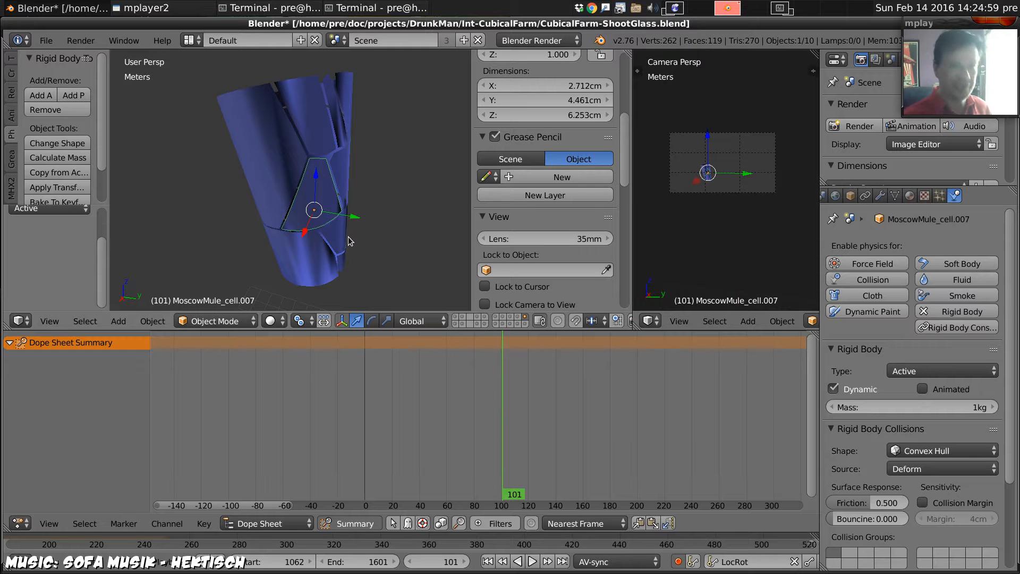
key("XF86AudioLowerVolume")
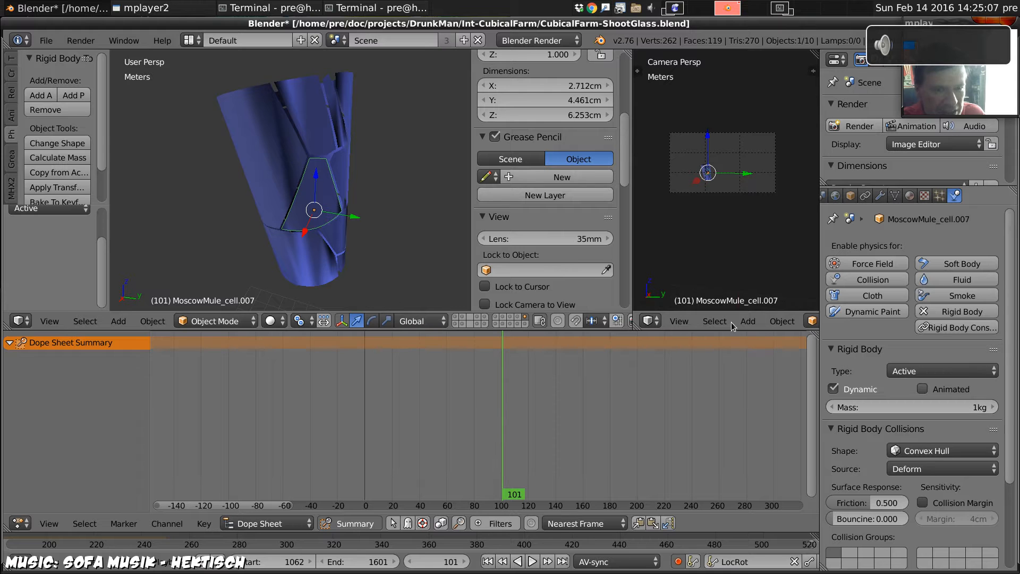
- Set the animation's start frame to 1 and test-play the rigid body simulation from the start, returning to frame 1
middle_click_drag(387, 186, 320, 200)
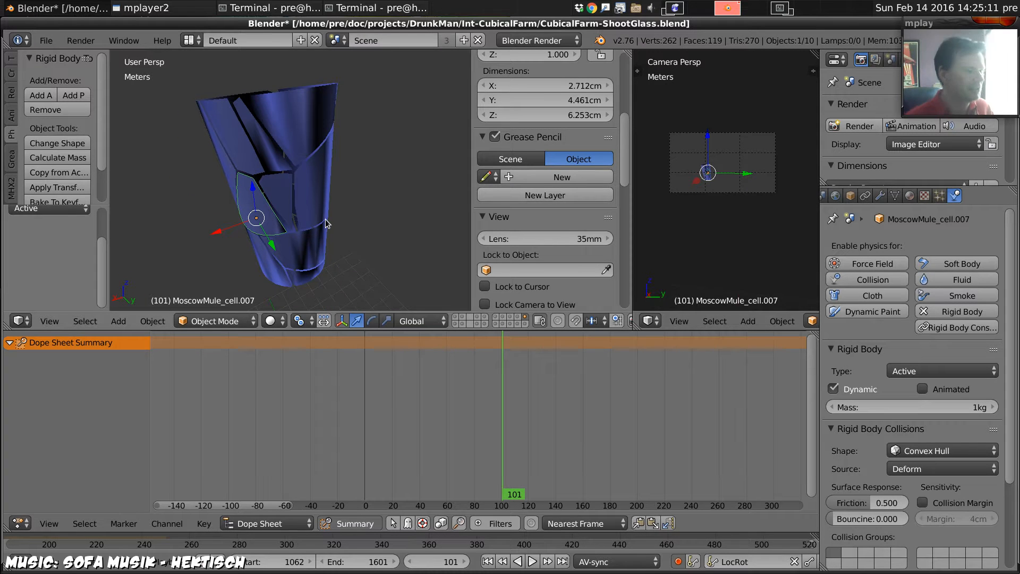
key("shift+Left")
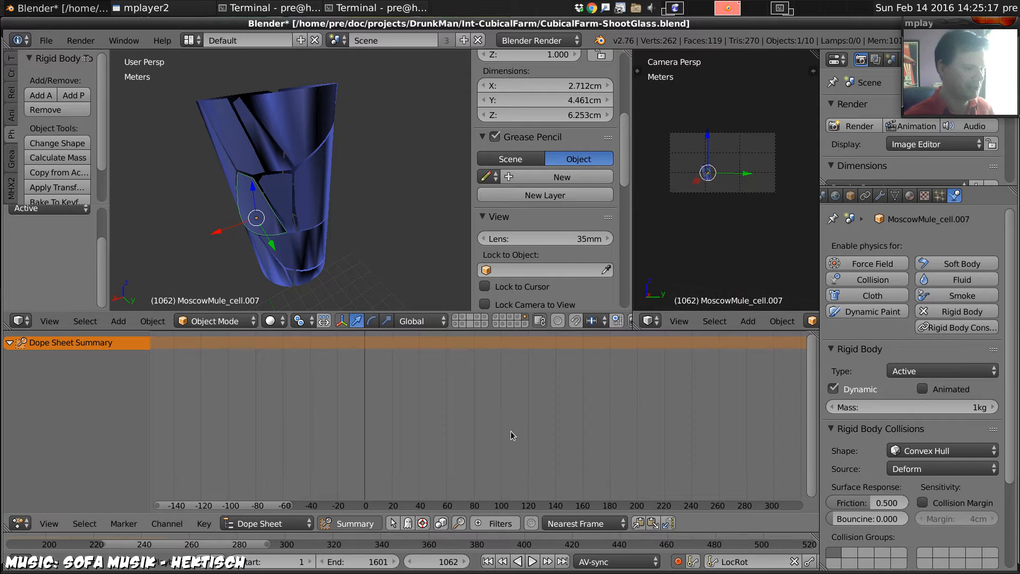
key("shift+Left")
key("alt+a")
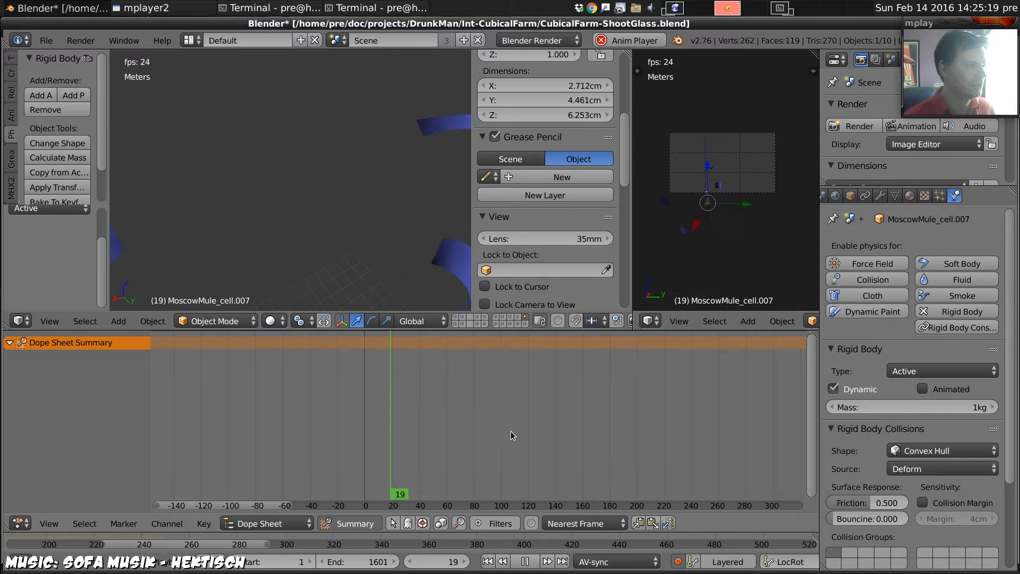
key("Escape")
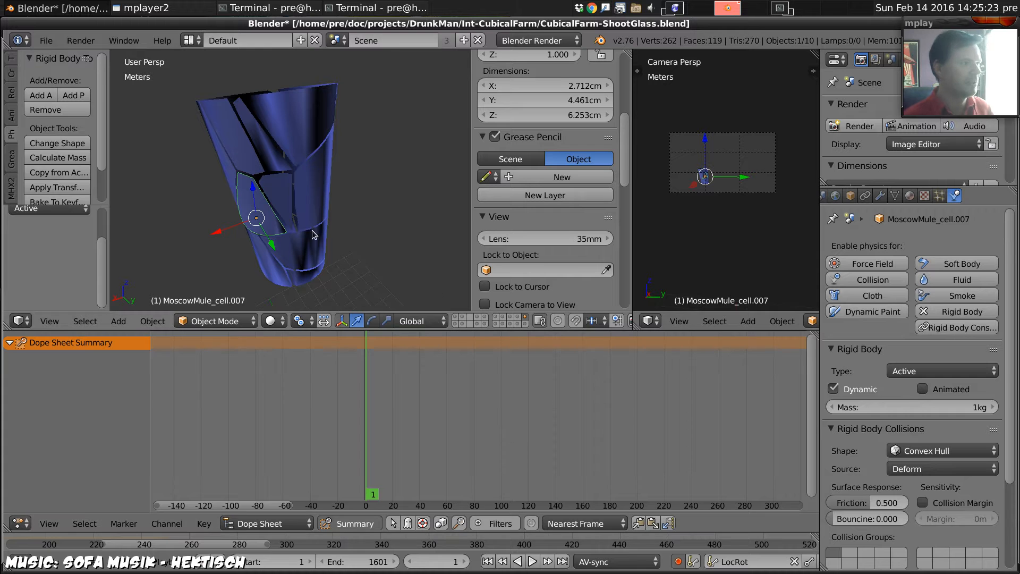
- Replay the breaking glass from another angle and stop at frame 13 to inspect the spread of the pieces
middle_click_drag(286, 189, 319, 155)
scroll(319, 155, "down", 1)
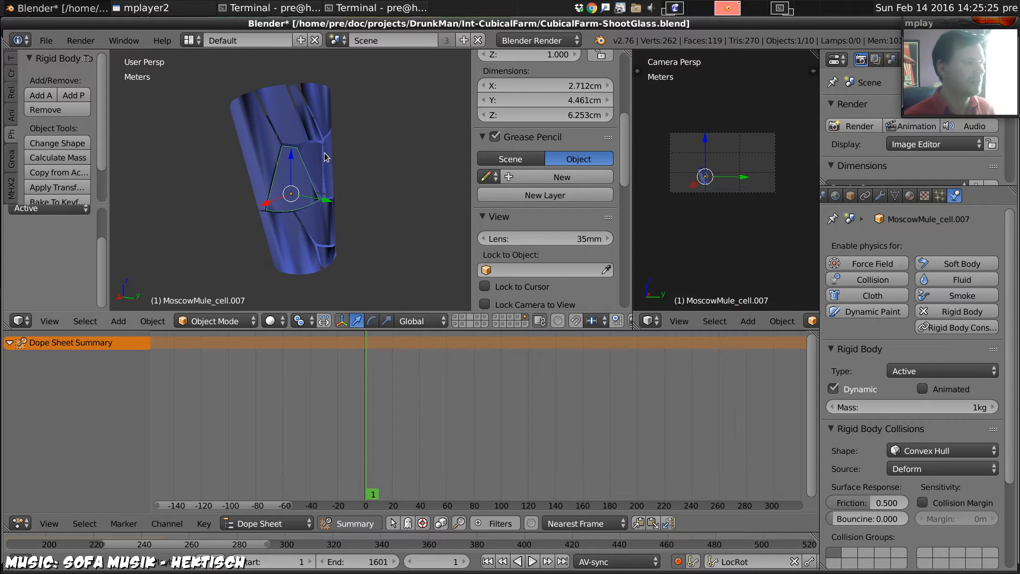
key("alt+a")
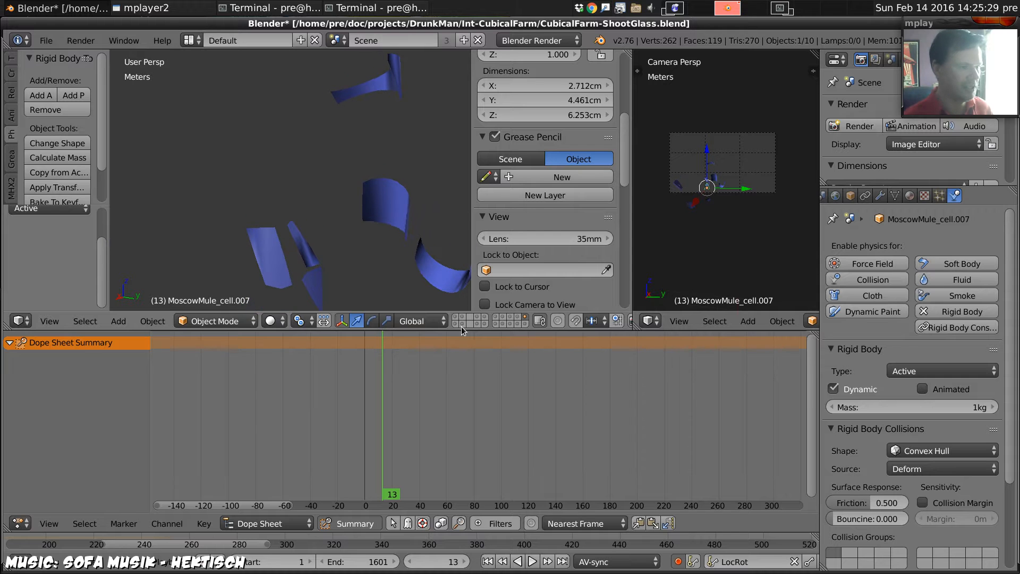
scroll(403, 250, "down", 3)
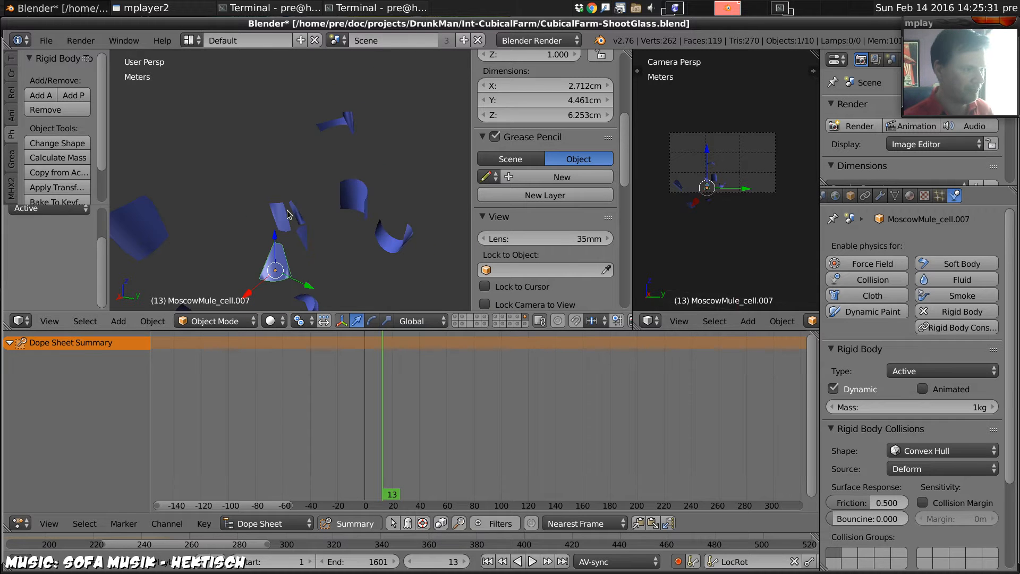
- Show the layers with the room, the character and the gun alongside the glass pieces, viewed through the camera
left_click(494, 319, "shift")
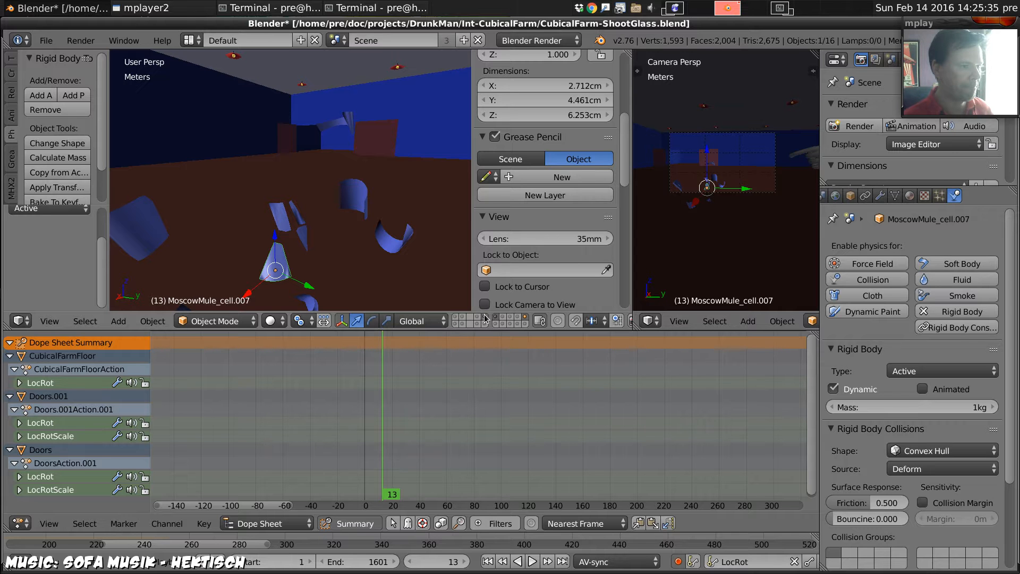
left_click(456, 321, "shift")
left_click(455, 321, "shift")
left_click(456, 319, "shift")
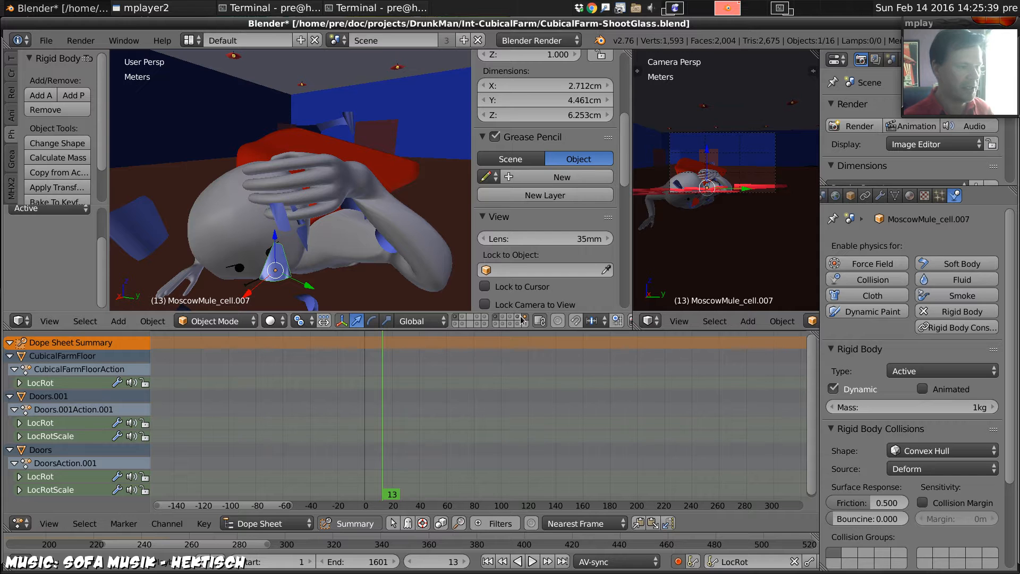
key("KP_0")
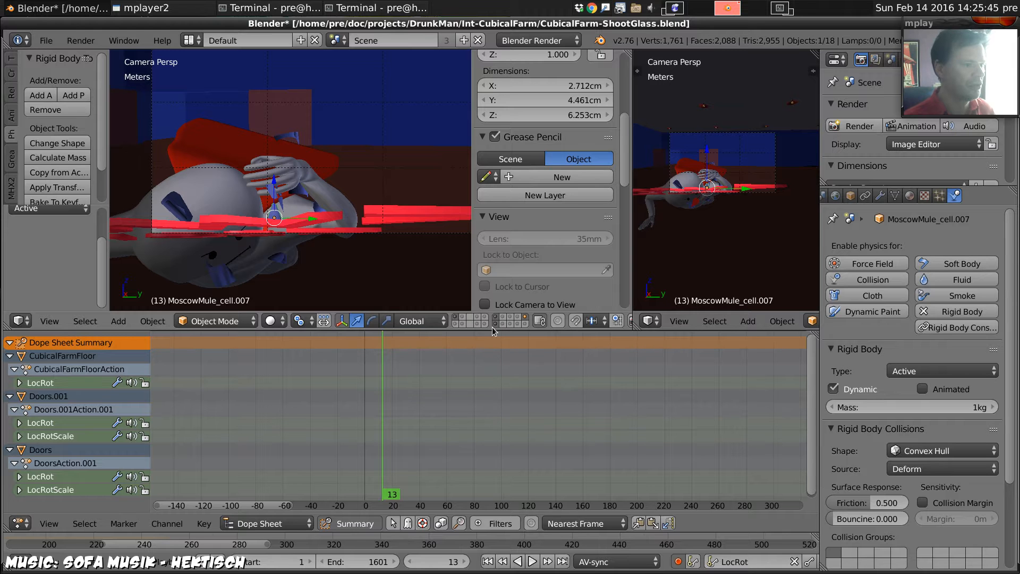
left_click(518, 324, "shift")
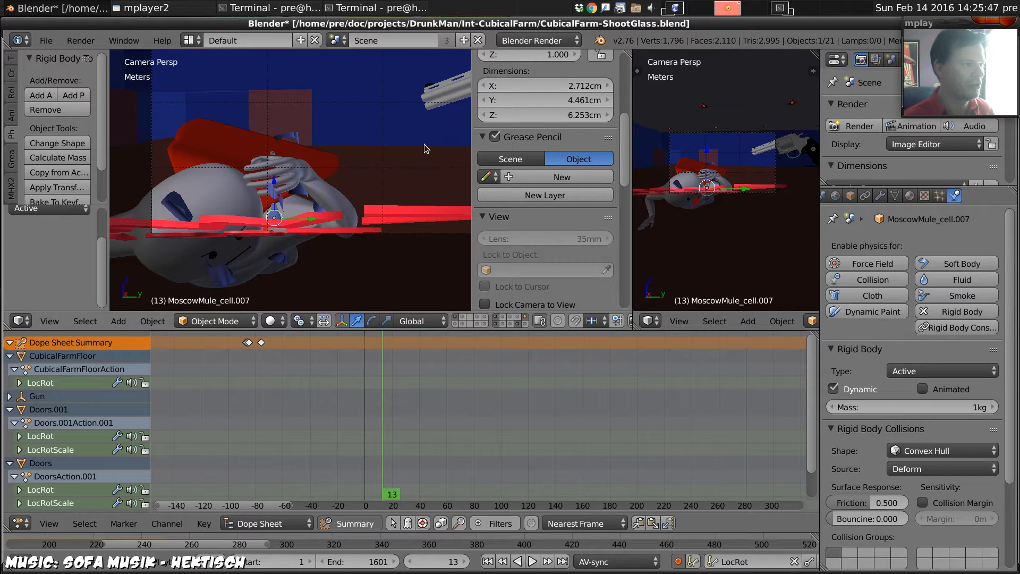
- Step back frame by frame to frame 0, checking the glass pieces against the hand in the camera view
key("Left")
key("Left")
key("Left")
key("Left")
key("Left")
key("Left")
key("Left")
key("Left")
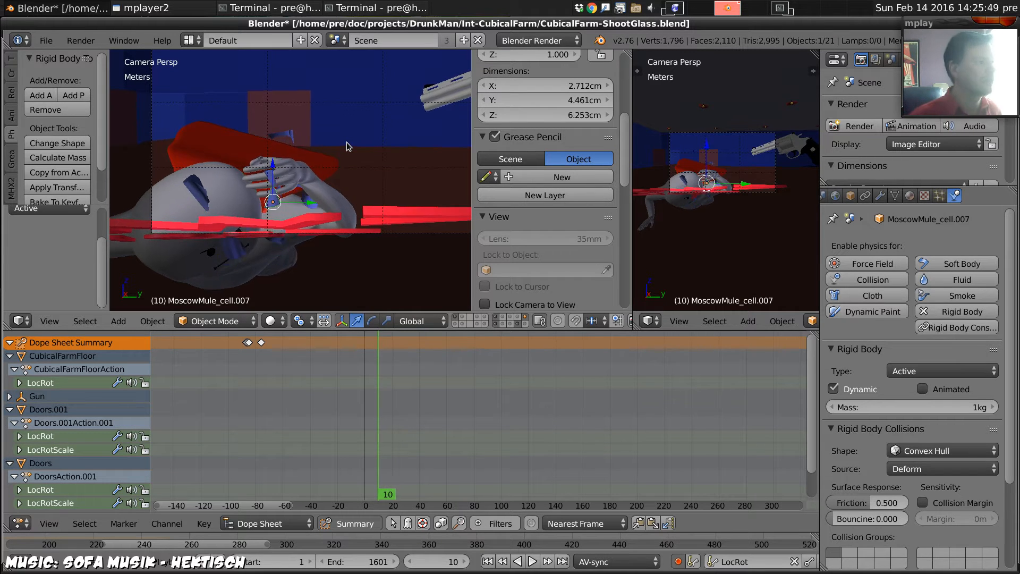
key("Left")
key("Left")
key("Left")
key("Left")
key("Left")
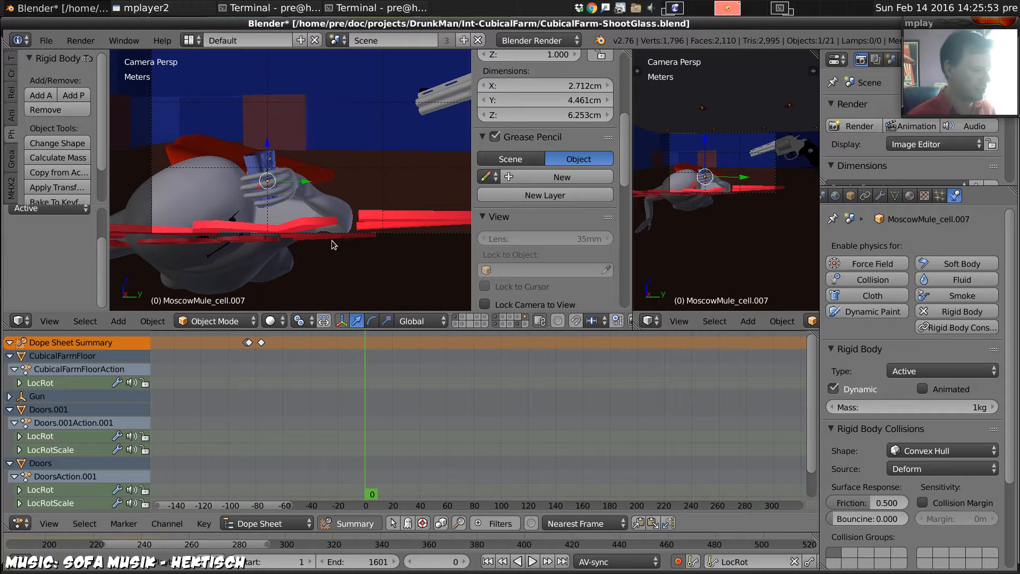
- Step forward frame by frame from frame 0 to about frame 32, watching the glass shatter in the camera view
key("Right")
key("Right")
key("Right")
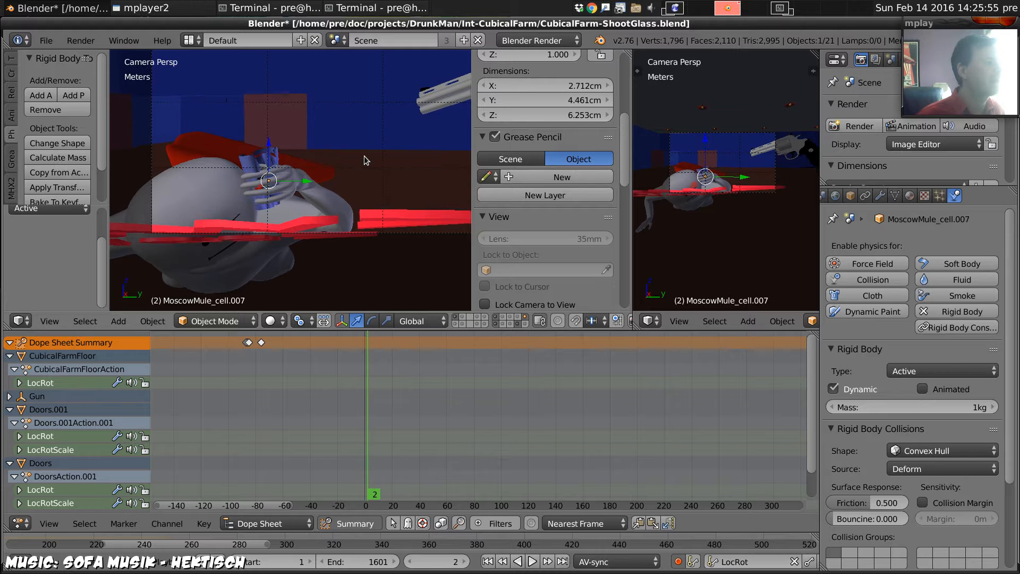
key("Right")
key("Right")
key("Right")
key("Right")
key("Right")
key("Right")
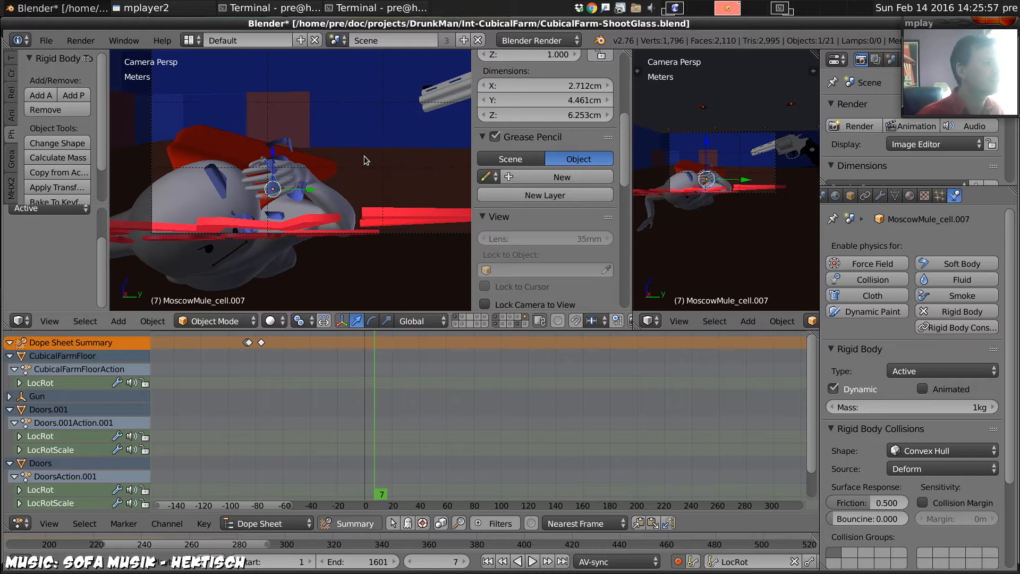
key("Right")
key("Right")
key("Right")
key("Right")
key("Right")
key("Right")
key("Right")
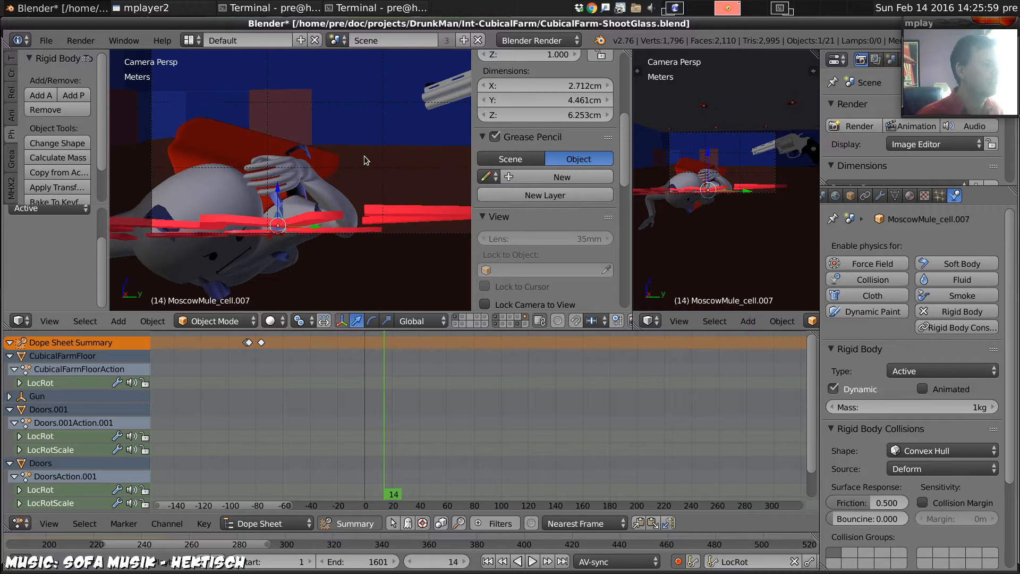
key("Right")
key("Right")
key("Right")
key("Right")
key("Right")
key("Right")
key("Right")
key("Right")
key("Right")
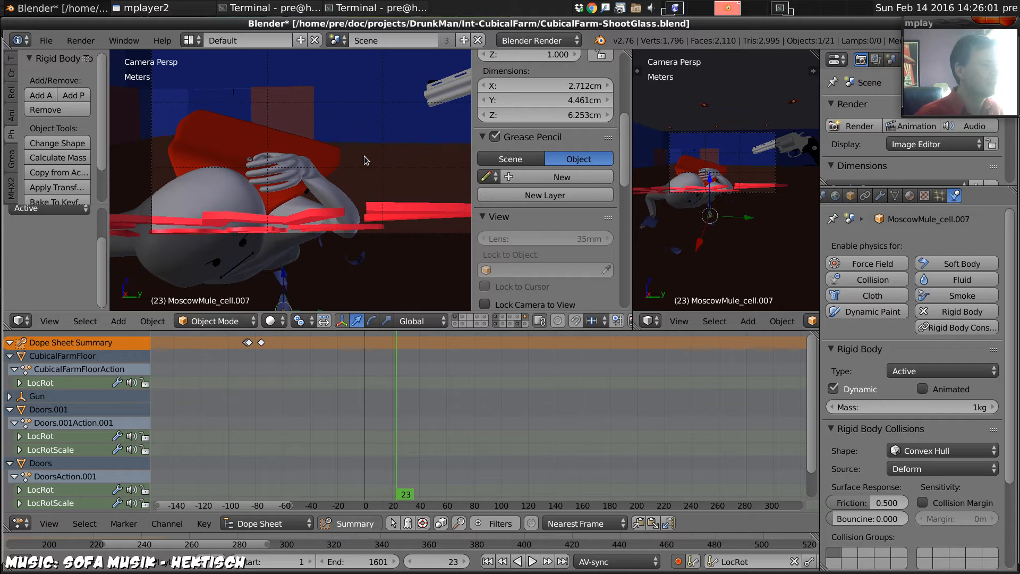
key("Right")
key("Right")
key("Right")
key("Right")
key("Right")
key("Right")
key("Right")
key("Right")
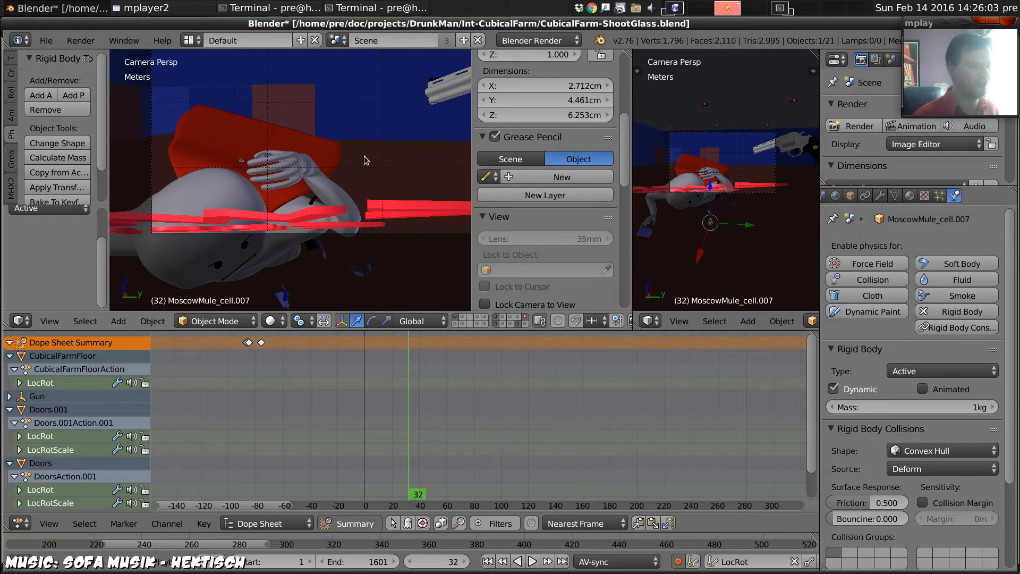
- Examine the fallen pieces from outside the camera, advancing frame by frame and playing the animation up to frame 91
middle_click_drag(319, 141, 310, 186)
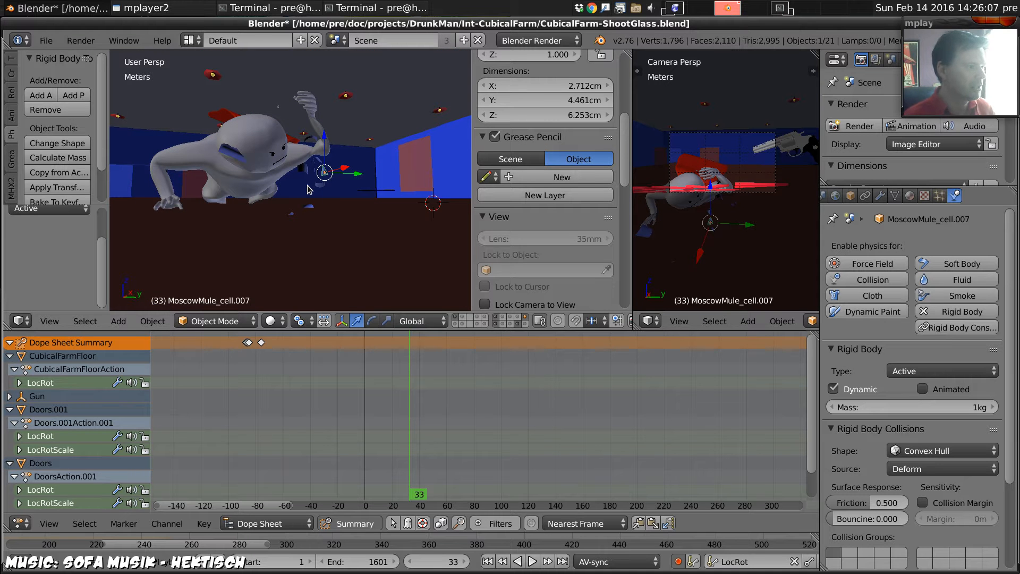
key("Right")
key("Right")
key("Right")
key("Right")
key("Right")
key("Right")
key("Right")
key("Right")
key("Right")
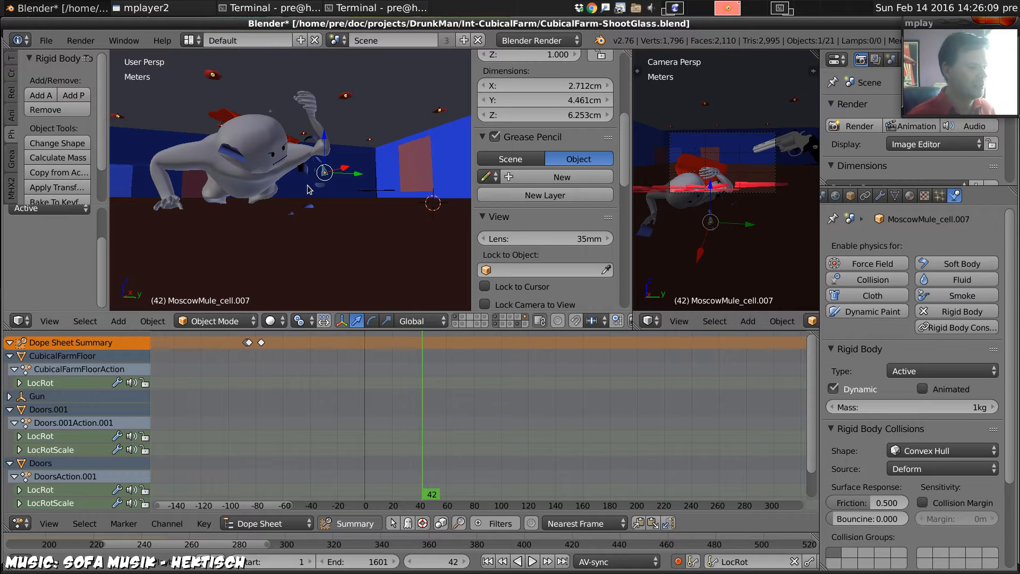
key("Right")
key("Right")
key("Right")
key("alt+a")
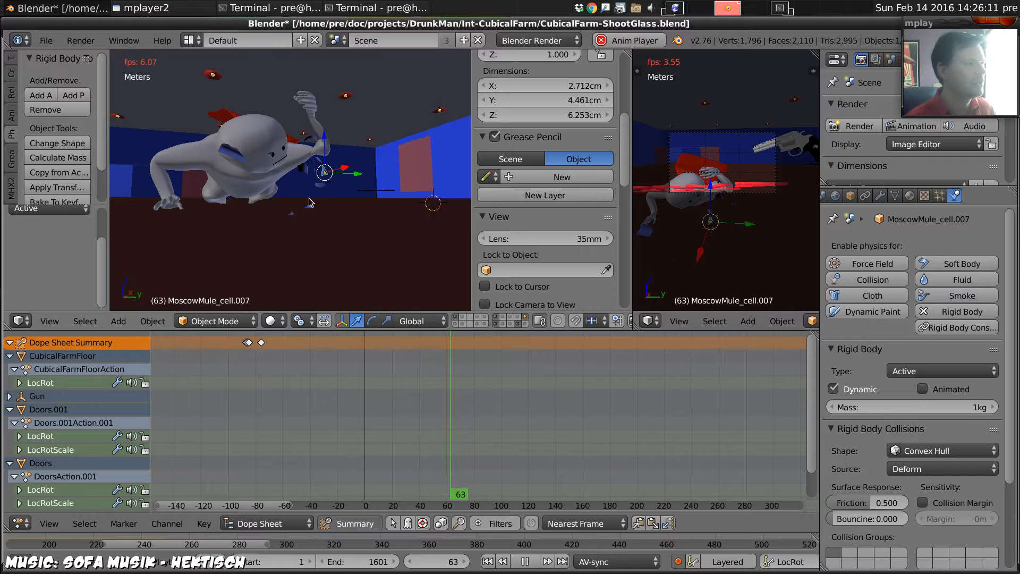
key("alt+a")
mouse_move(316, 204)
middle_mouse_down()
mouse_move(340, 206)
mouse_move(323, 206)
middle_mouse_up()
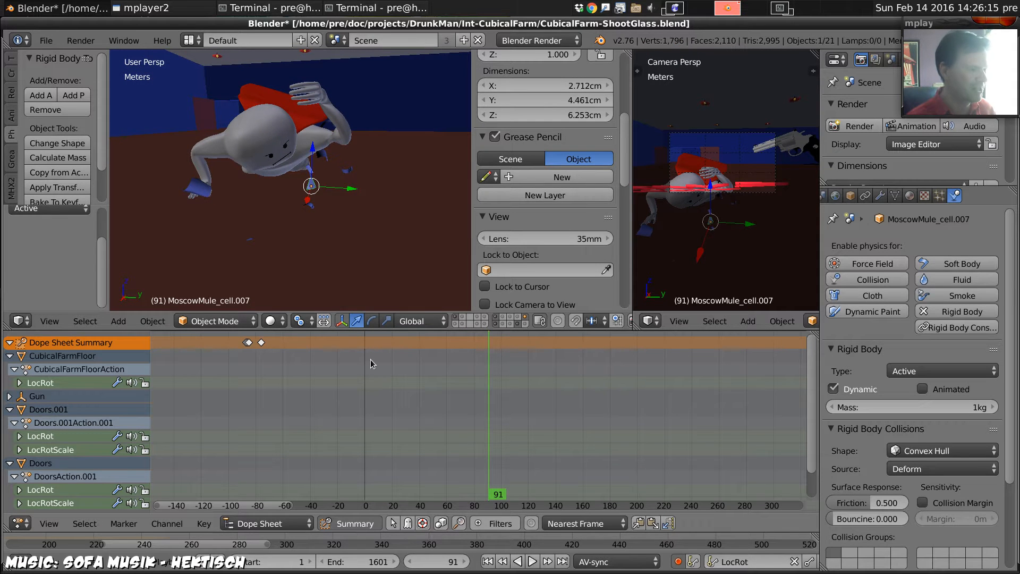
- Replay the simulation from frame 0 to frame 67 and review the rigid body settings of MoscowMule_cell.007
key("shift+Left")
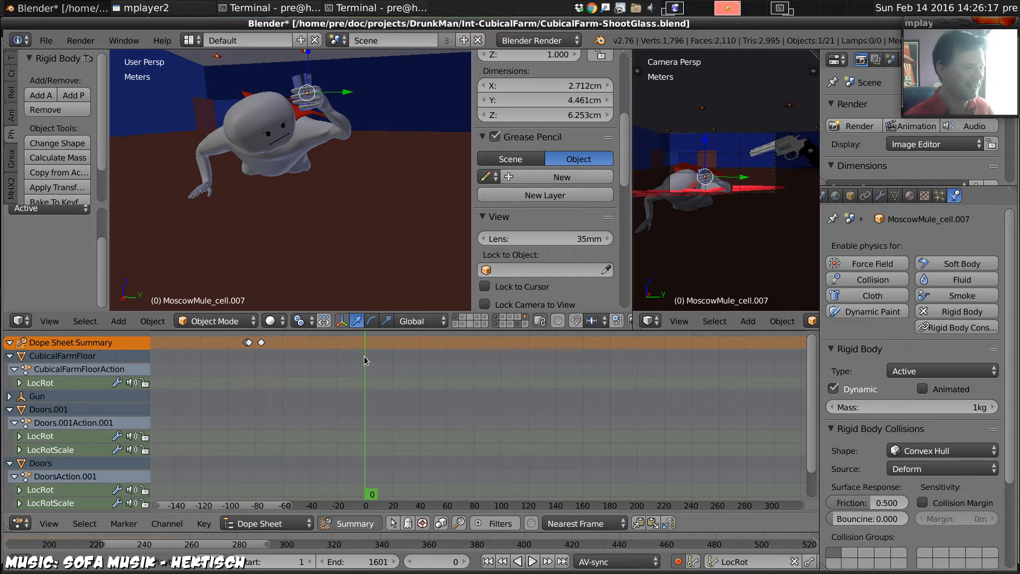
key("alt+a")
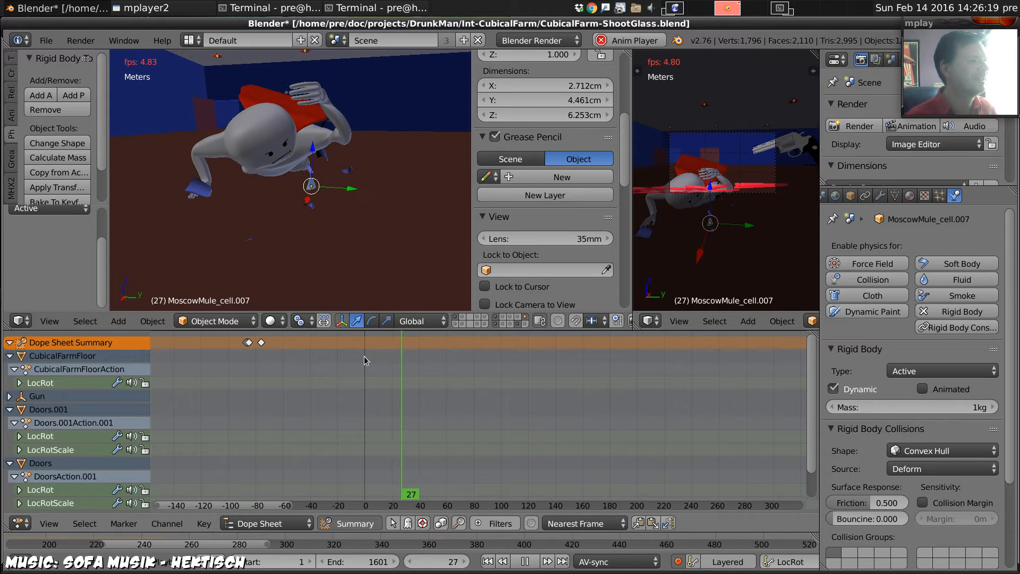
key("alt+a")
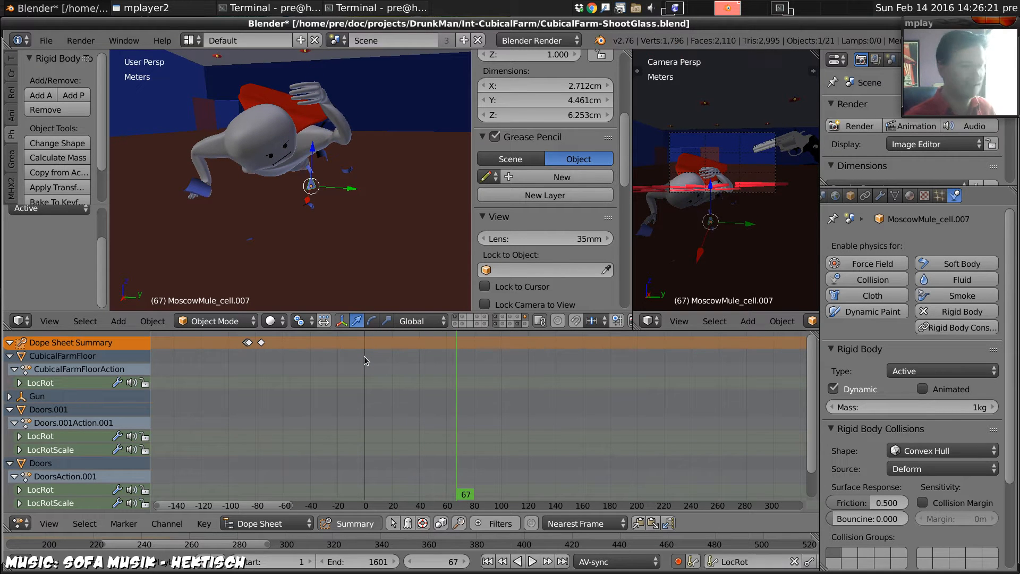
scroll(1012, 320, "down", 5)
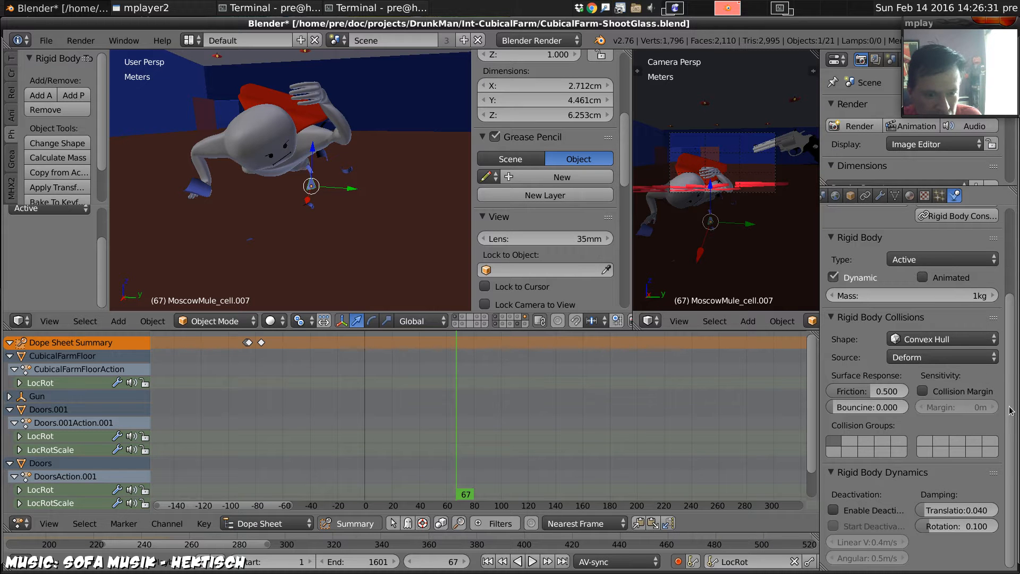
scroll(1012, 346, "up", 5)
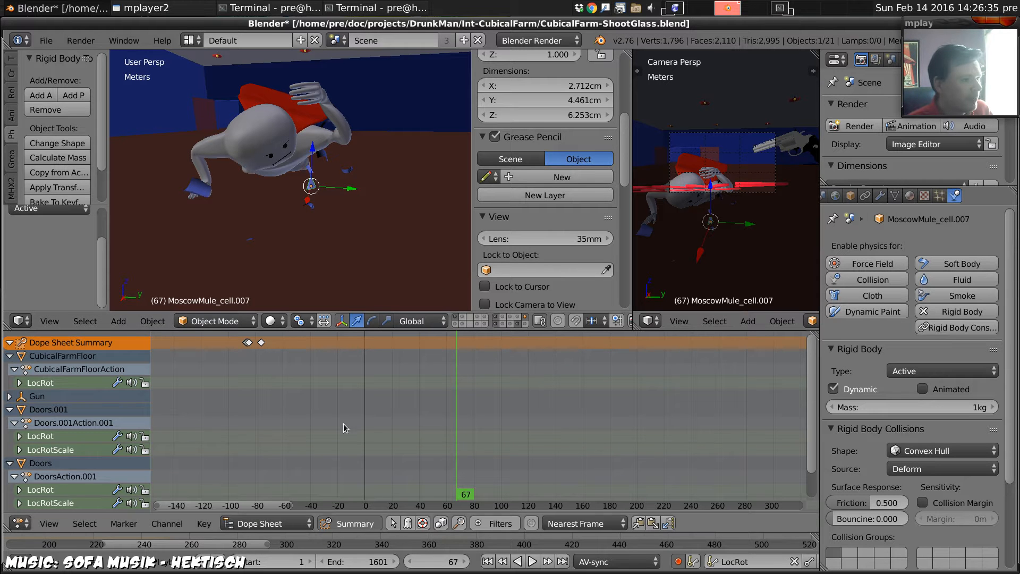
- Replay the simulation from frame 0 to frame 53, and again from frame 1 to frame 16
key("shift+Left")
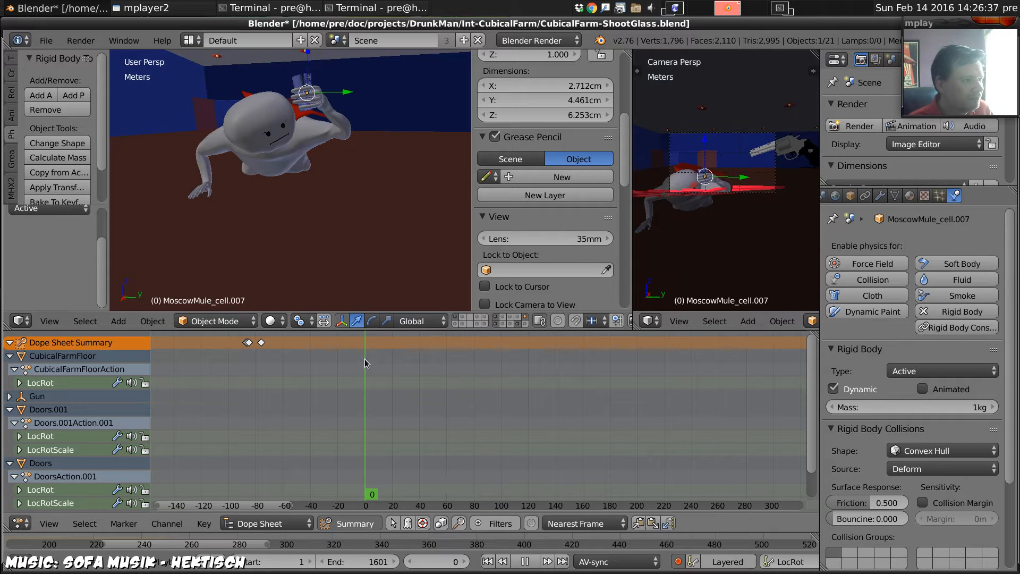
key("alt+a")
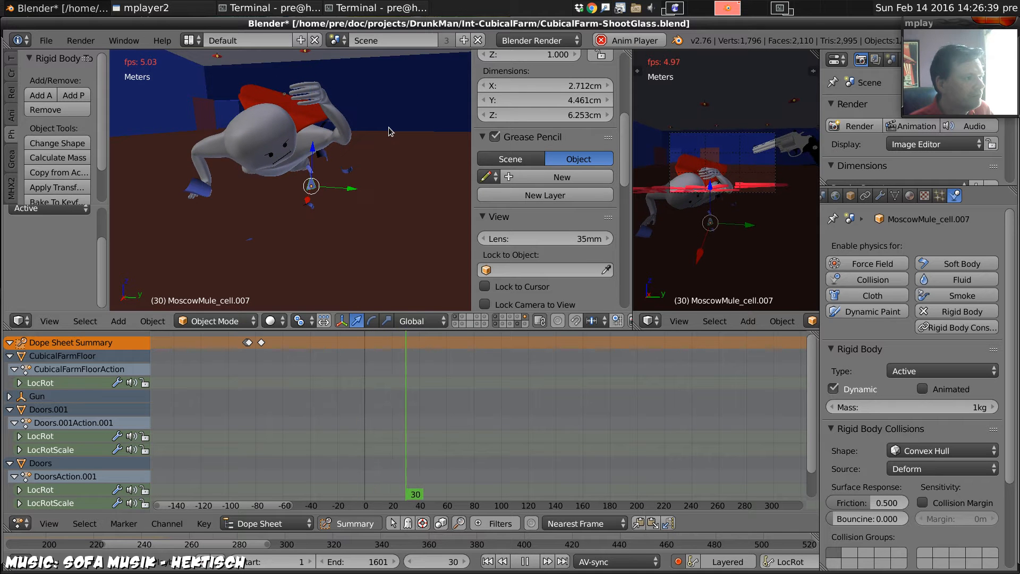
key("alt+a")
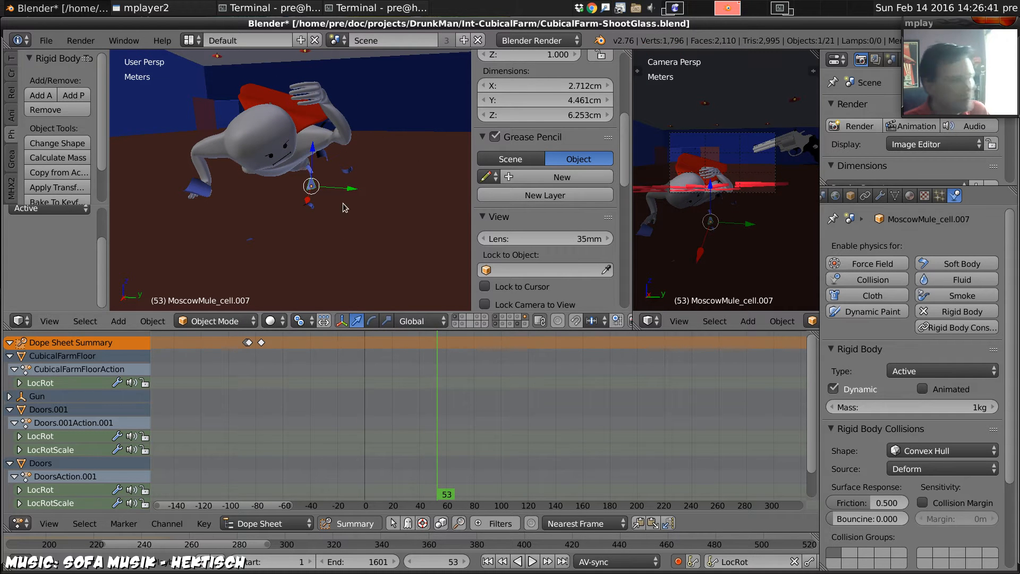
left_click(365, 359)
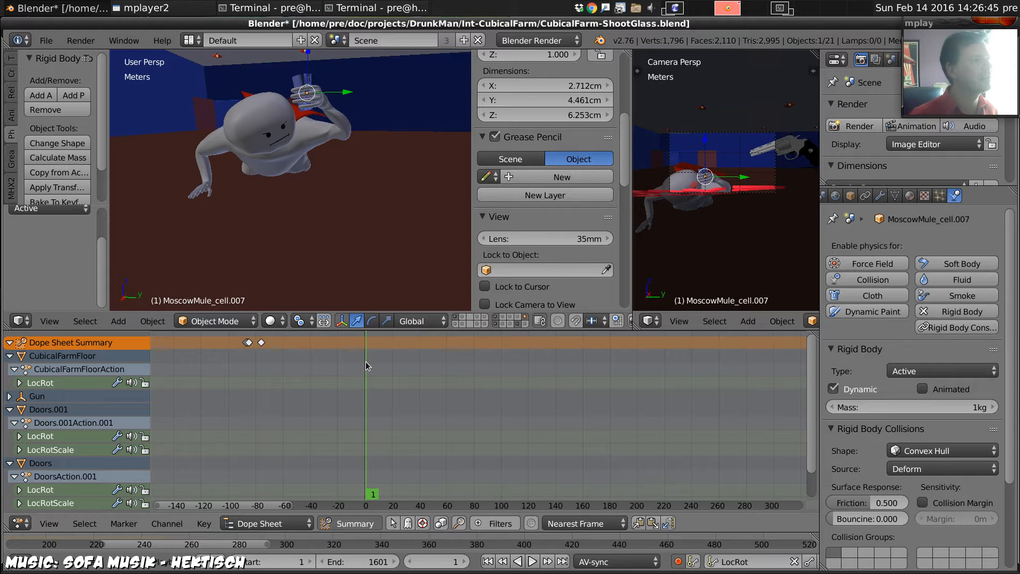
key("alt+a")
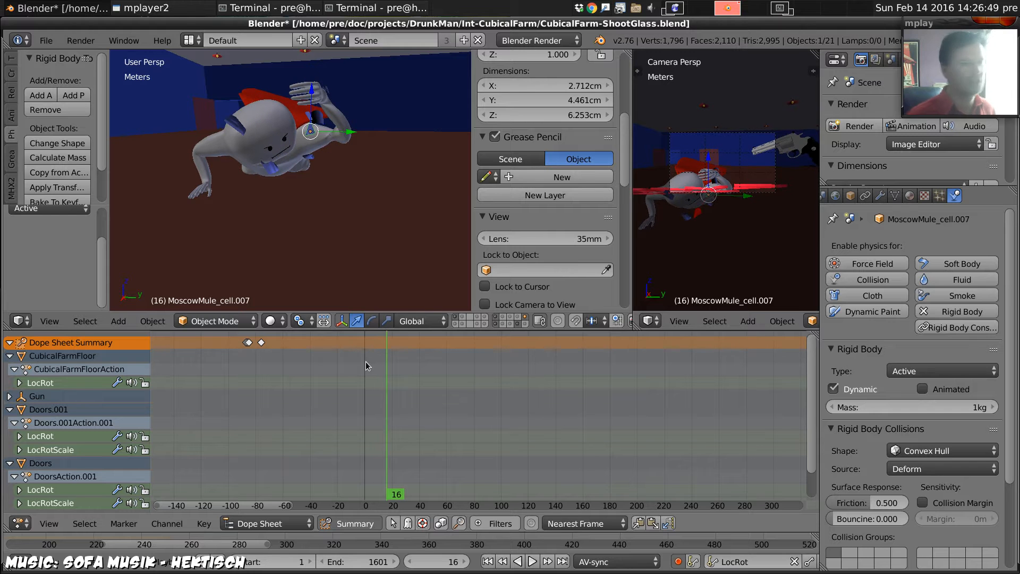
- Set the scene's Z gravity to 0.5 m/s²
left_click(825, 195)
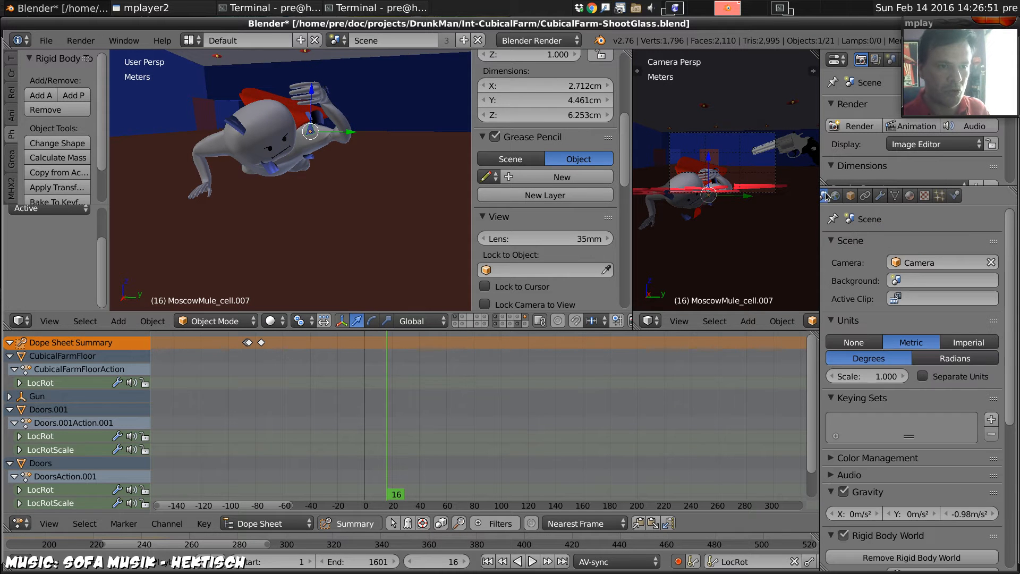
left_click(962, 512)
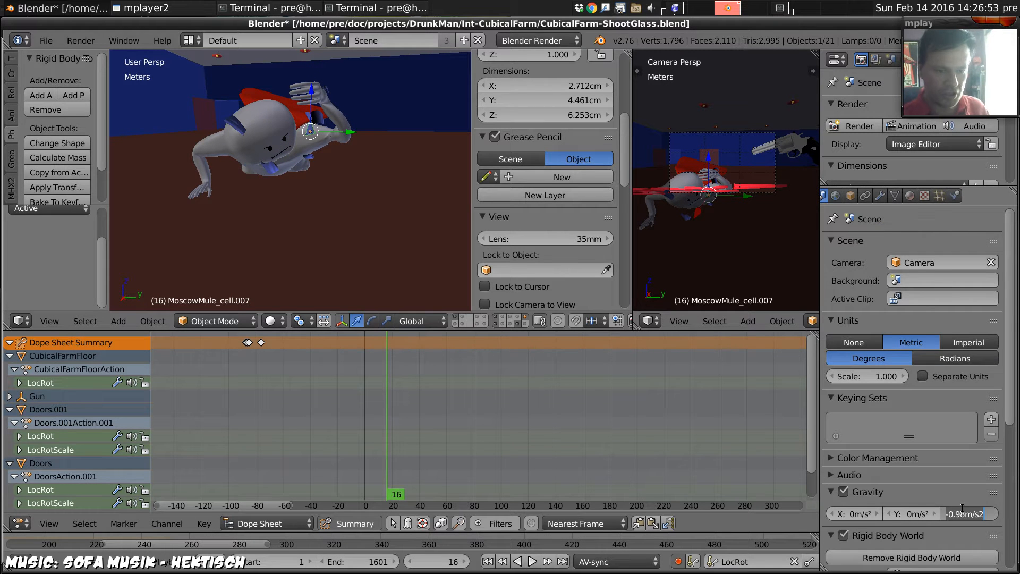
type("0.5")
key("Return")
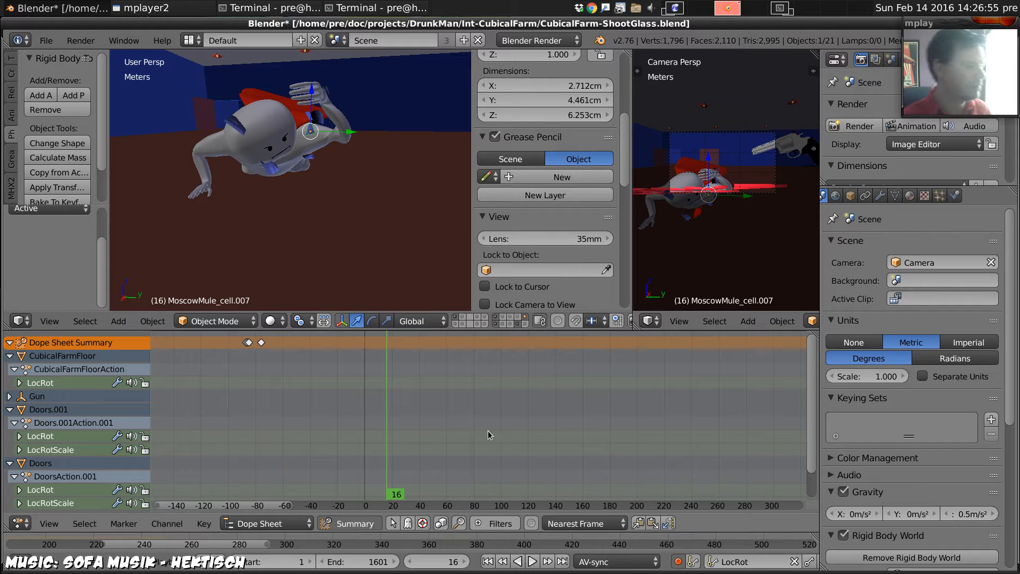
- Replay the glass simulation from frame 1 to frame 68
key("shift+Down")
key("shift+Down")
key("Right")
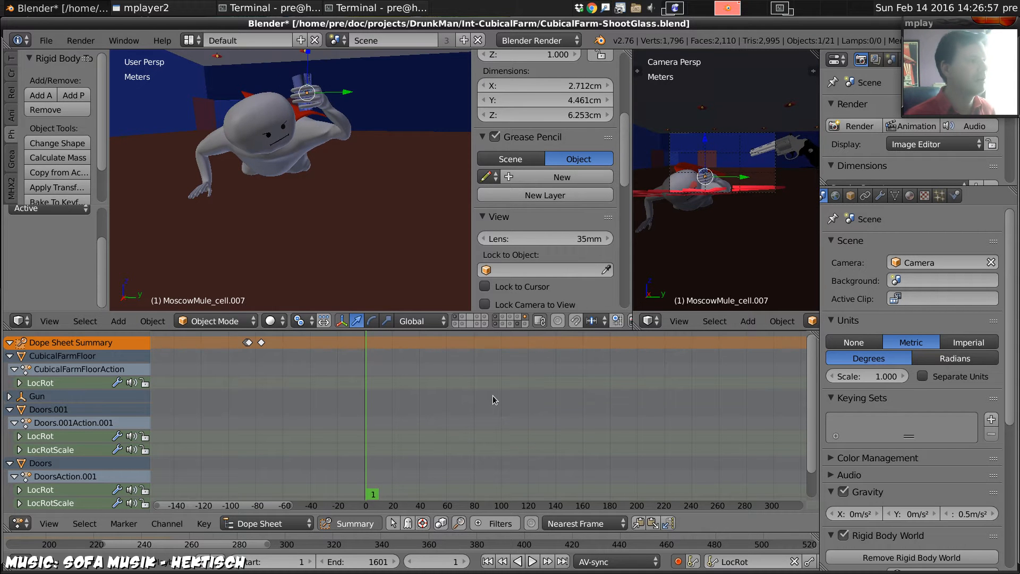
key("alt+a")
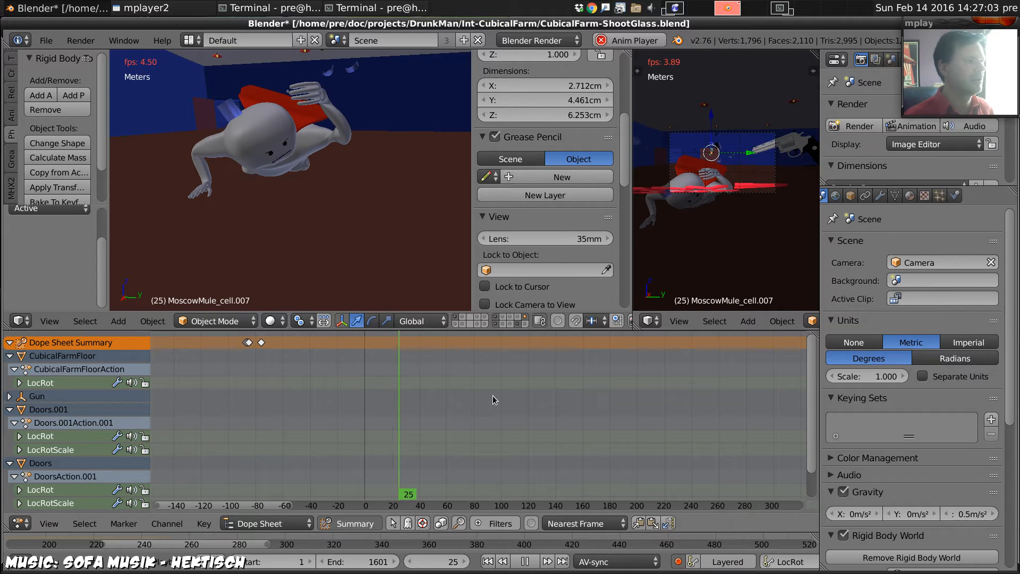
key("alt+a")
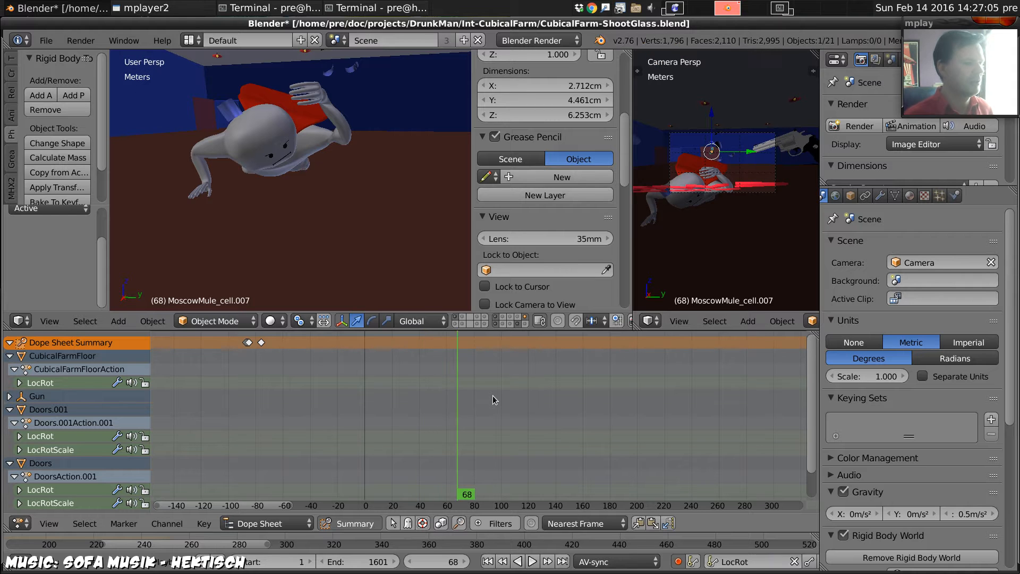
- Return the animation to frame 0 and set the scene's Z gravity to 0.7 m/s²
key("Down")
key("Down")
key("shift+Down")
key("shift+Down")
key("shift+Down")
key("shift+Down")
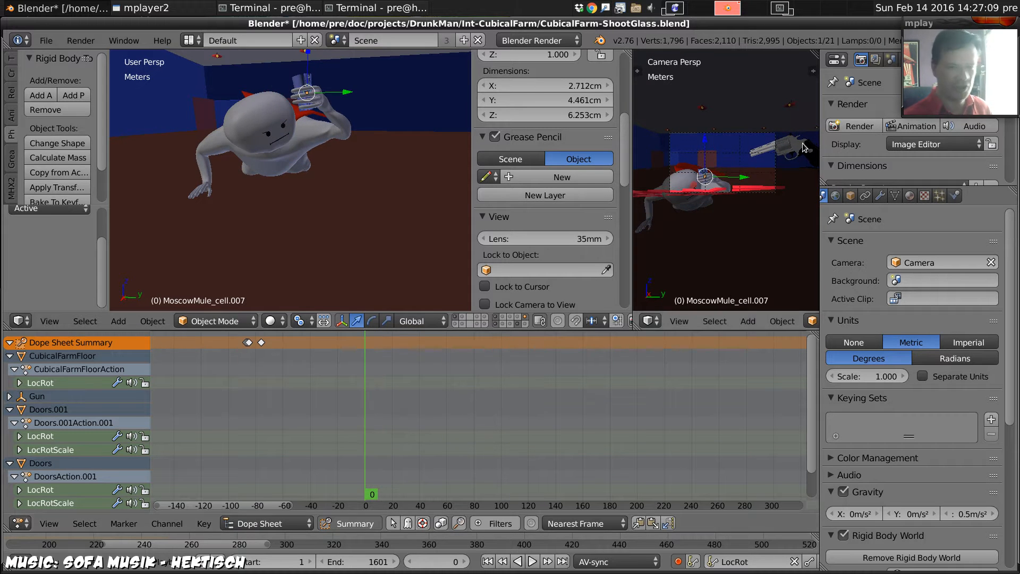
left_click(964, 513)
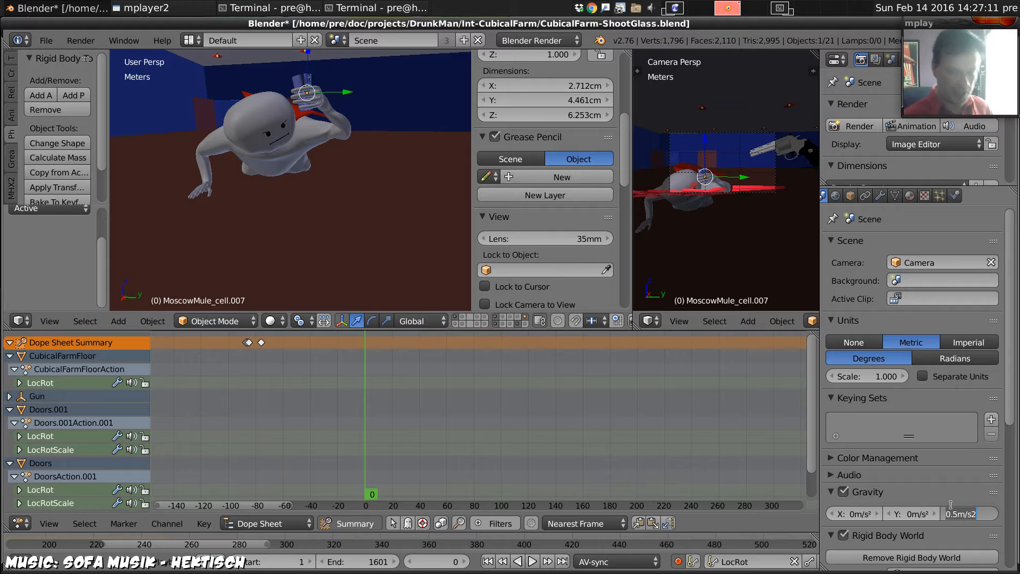
type(".7")
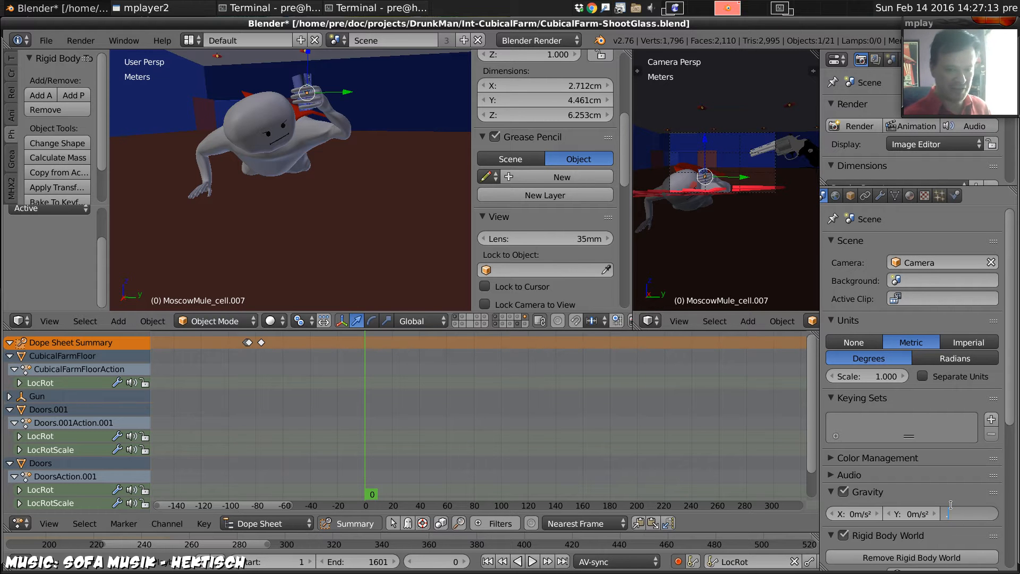
- Set the scene's Z gravity to 0.76 m/s² and play the rigid body simulation, returning to the start
type("6")
key("Return")
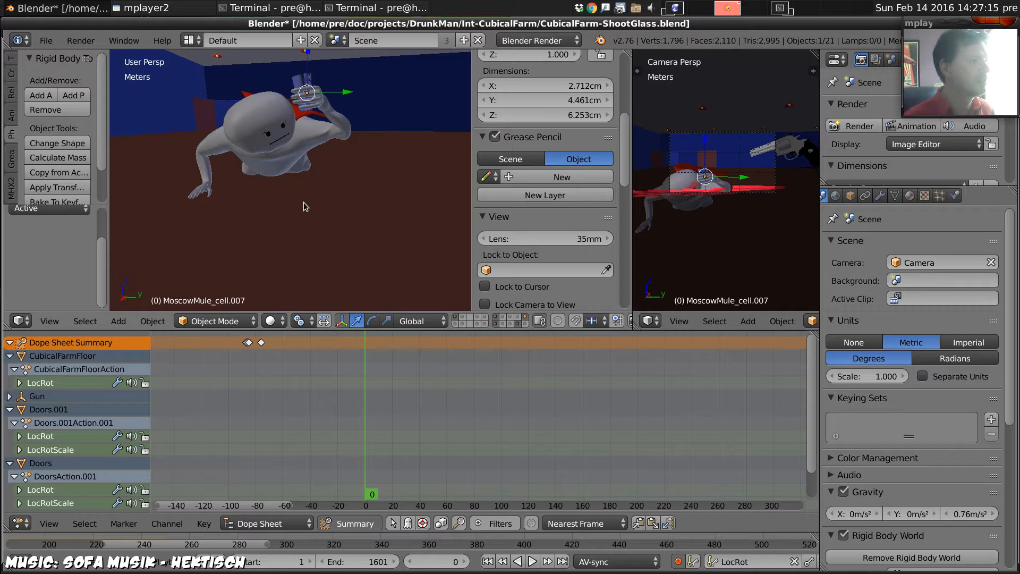
key("alt+a")
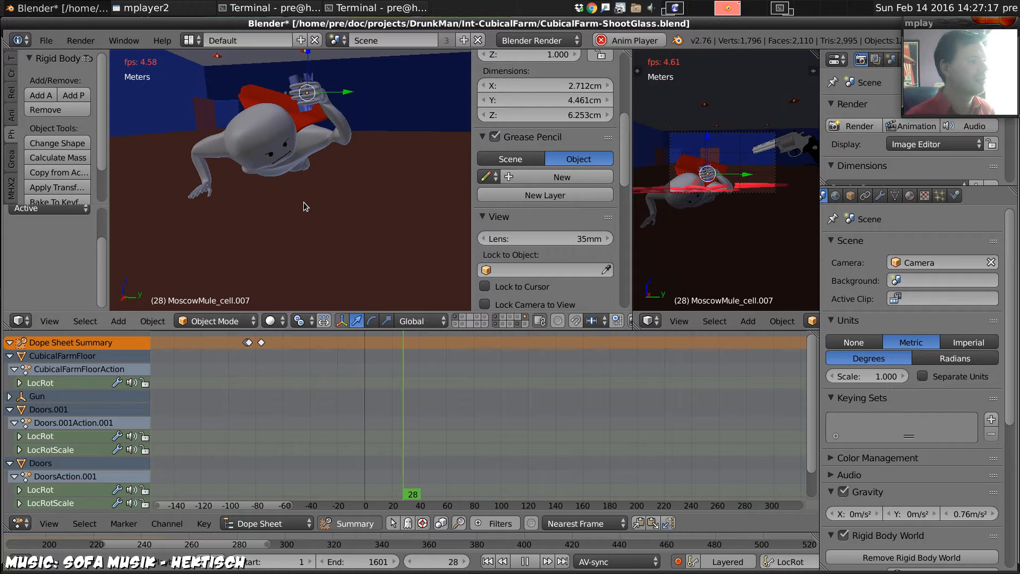
key("shift+Down")
key("shift+Down")
key("shift+Down")
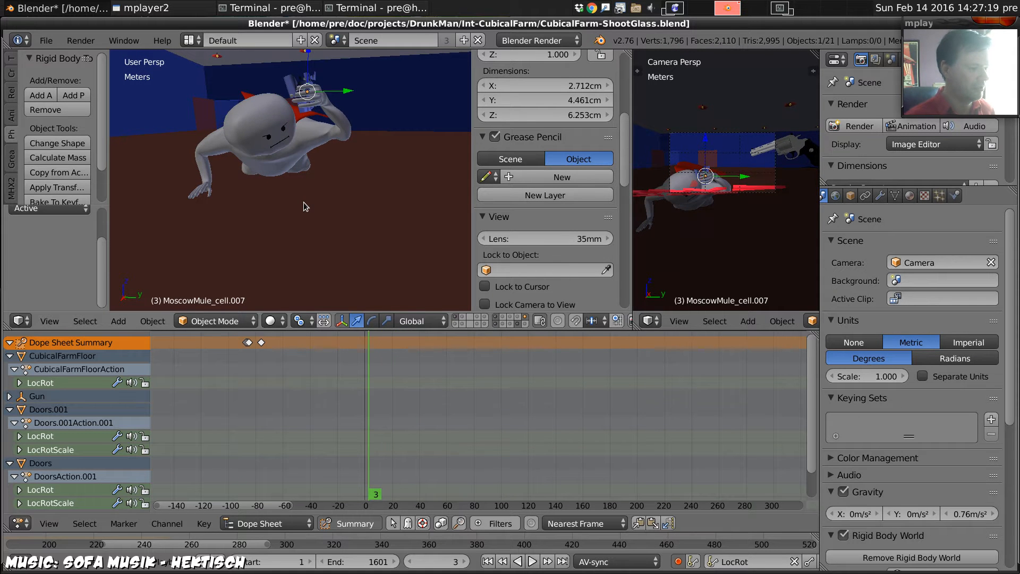
- Turn off Frame Dropping and AV-sync for playback and run the simulation to about frame 22
left_click(162, 562)
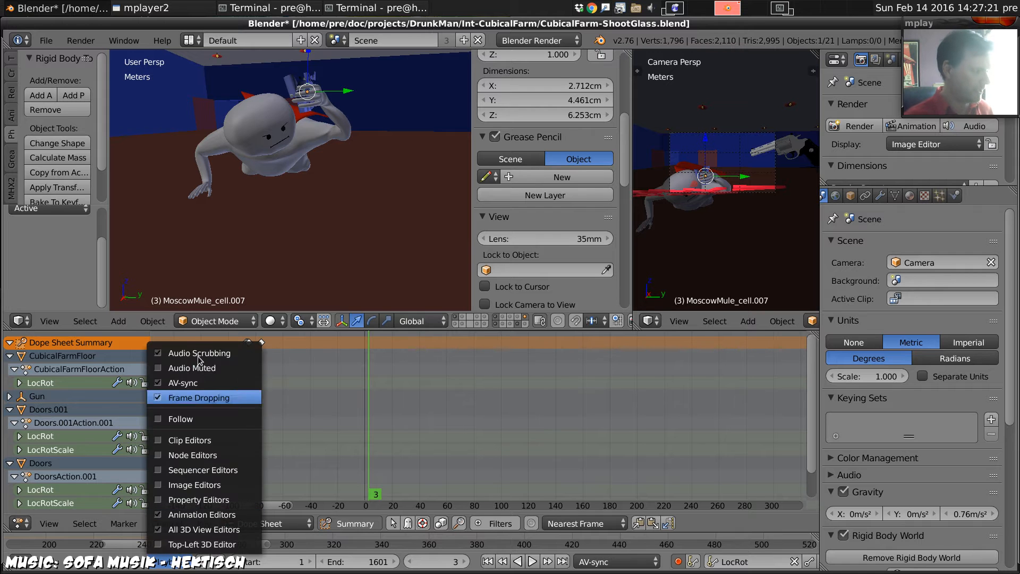
left_click(213, 397)
left_click(162, 562)
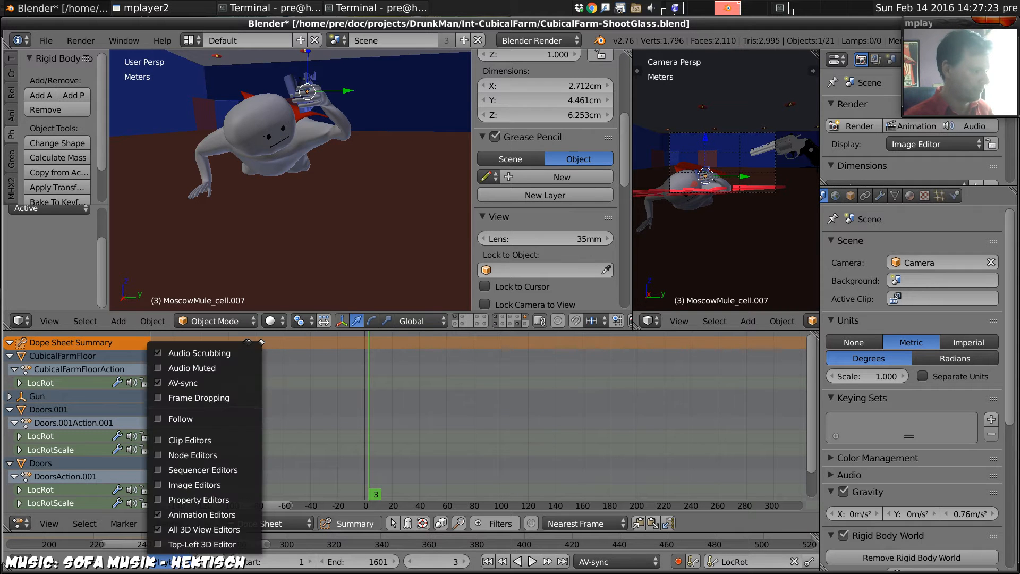
left_click(190, 383)
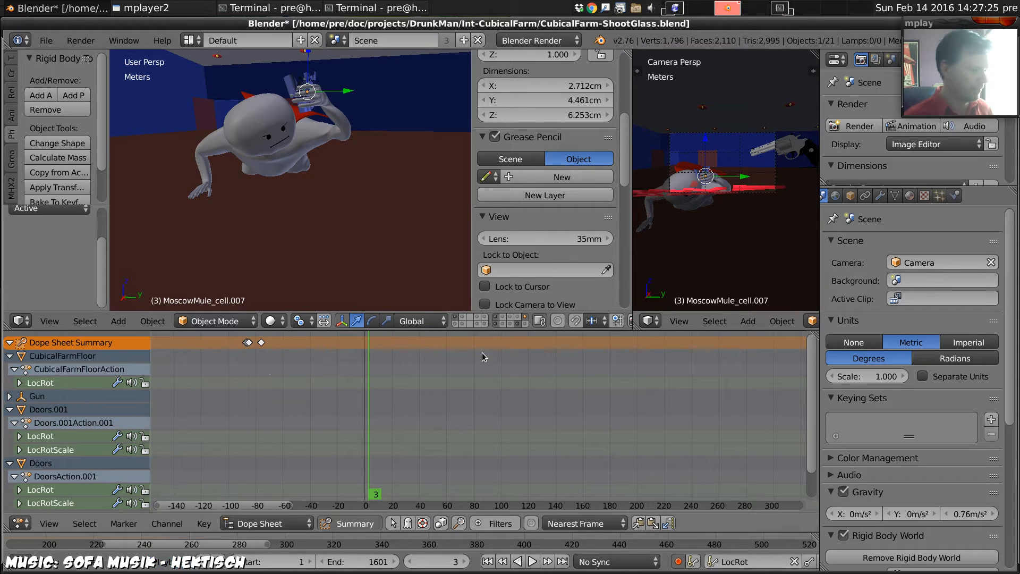
key("alt+a")
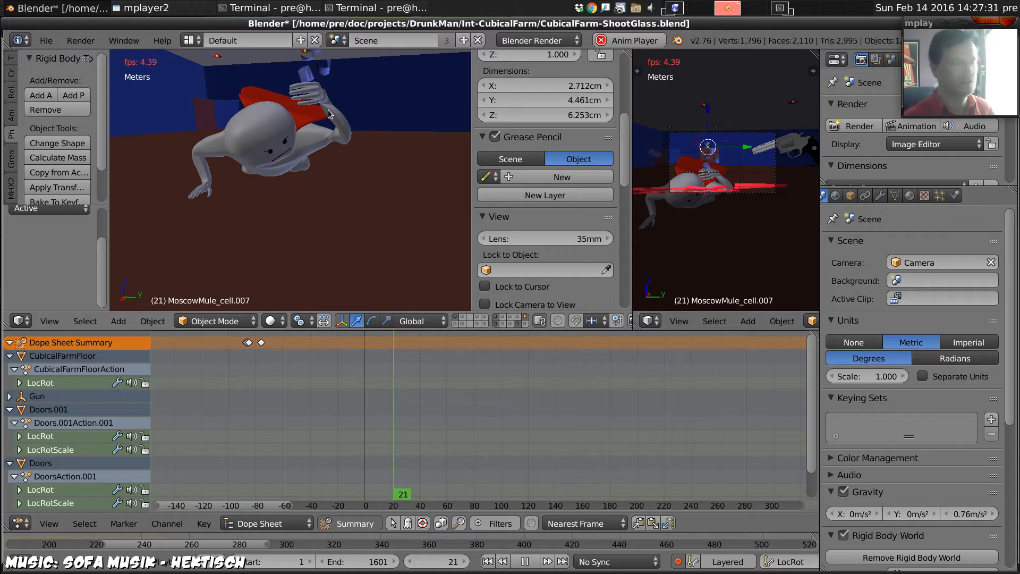
key("alt+a")
- Set the scene's Z gravity to -0.76 m/s² and replay the simulation from frame 0 to frame 35
left_click(956, 513)
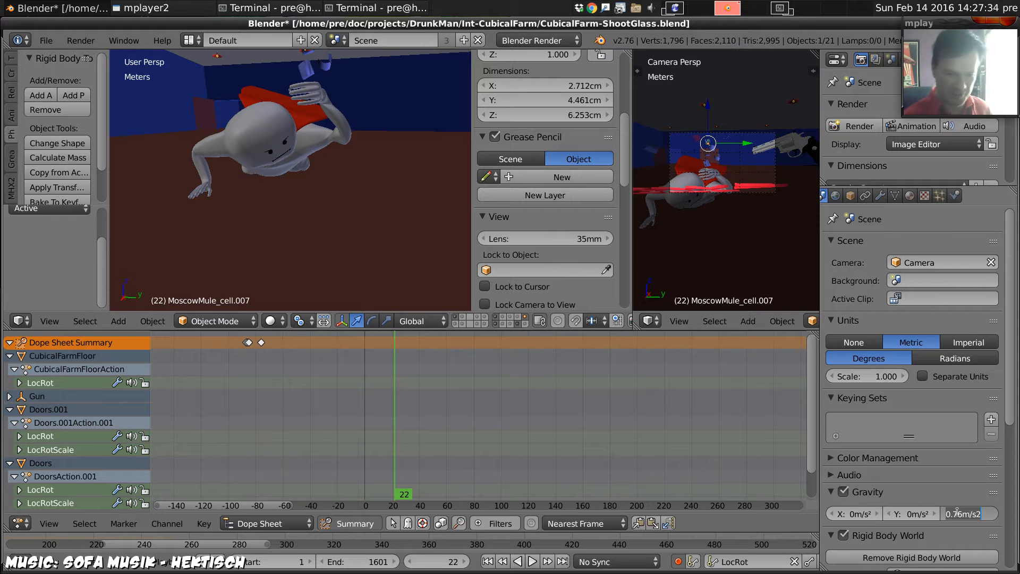
type("-")
key("Return")
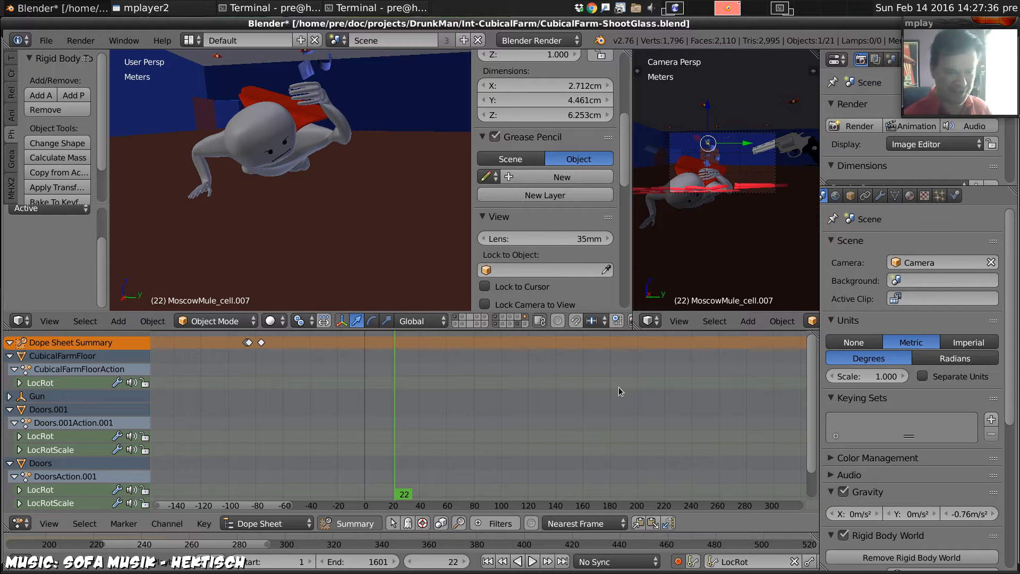
key("shift+Left")
key("alt+a")
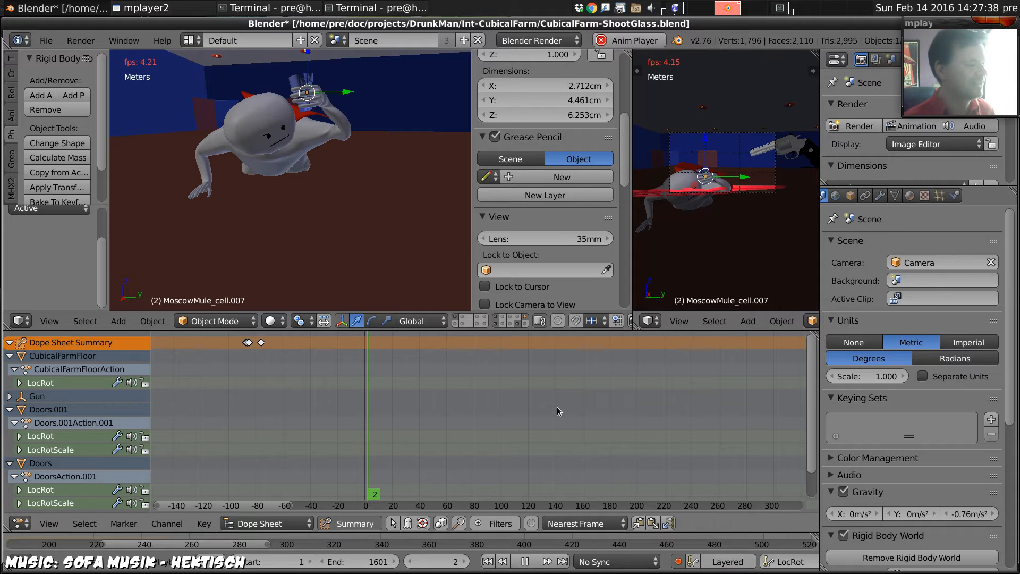
key("alt+a")
key("shift+Left")
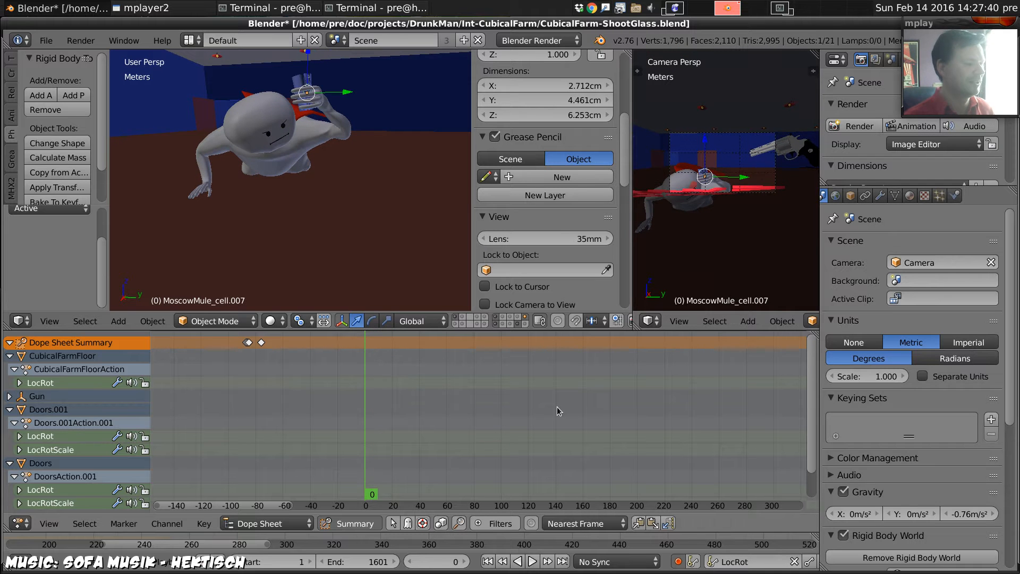
key("alt+a")
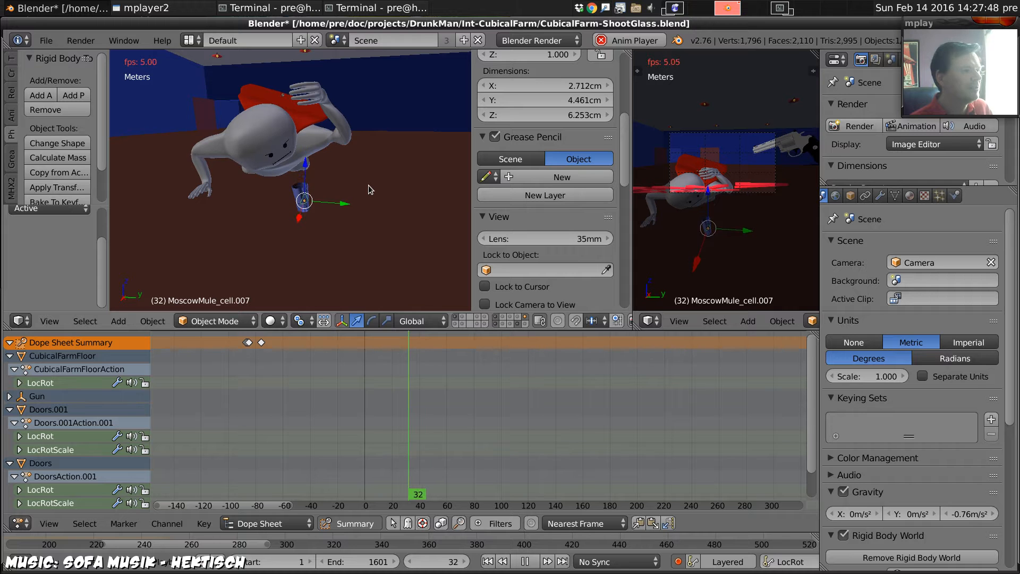
key("alt+a")
- Step back frame by frame from frame 35 to frame 1, examining how the glass falls from the hand
middle_click_drag(351, 171, 331, 192)
scroll(330, 192, "down", 4)
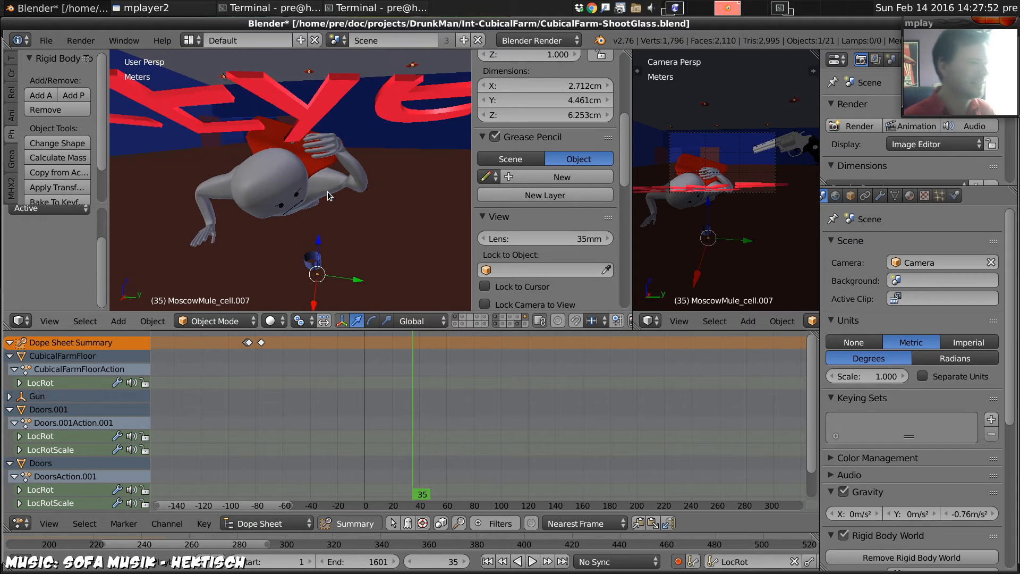
key("Left")
key("Left")
key("Left")
key("Left")
key("Left")
key("Left")
key("Left")
key("Left")
key("Left")
key("Left")
key("Left")
key("Left")
key("Left")
key("Left")
key("Left")
key("Left")
key("Left")
key("Left")
key("Left")
key("Left")
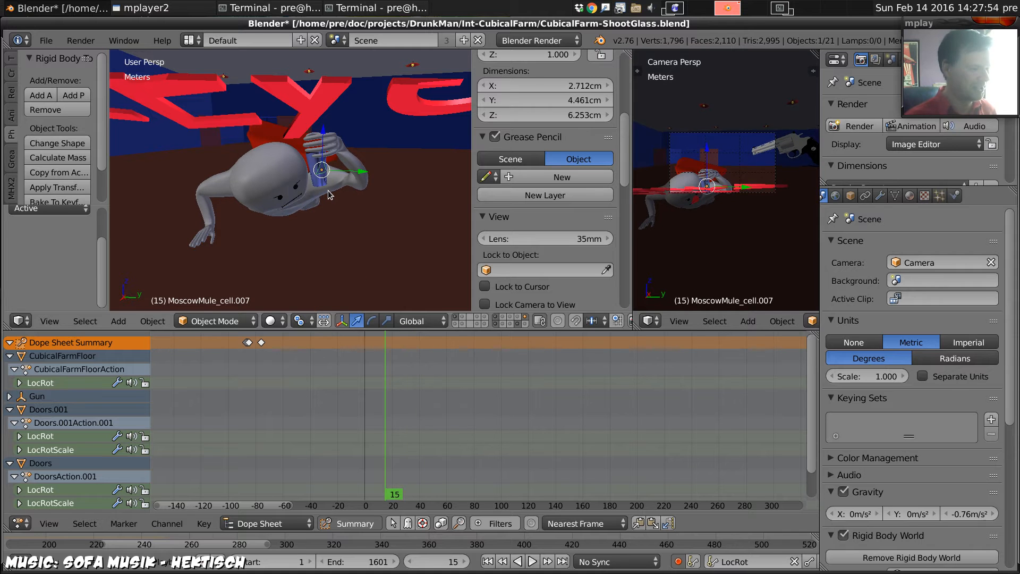
key("Down")
key("Left")
key("Left")
key("Left")
key("Left")
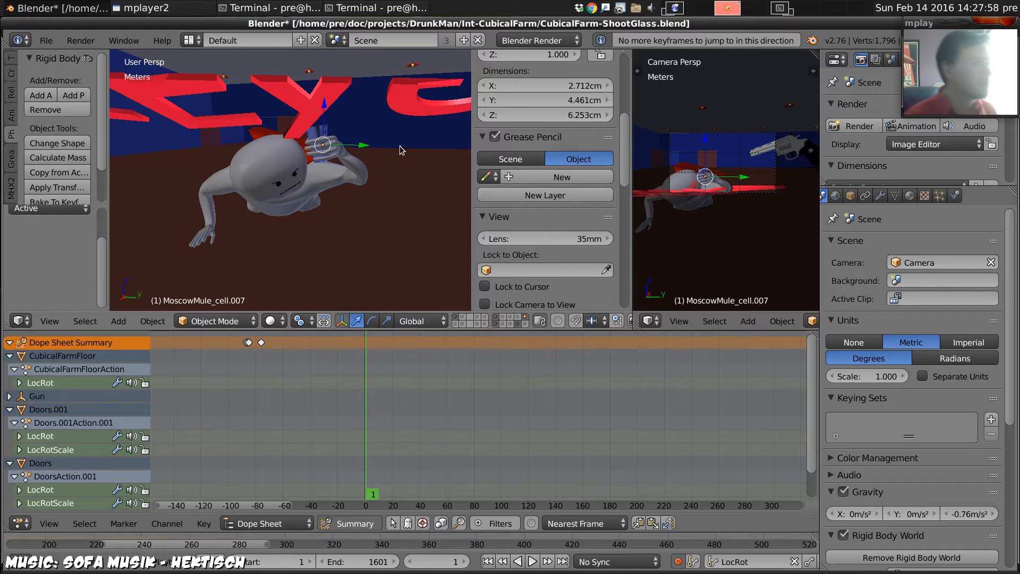
- Make the Bullet beside the glass an active rigid body and enable its Animated option
scroll(342, 114, "up", 8)
scroll(349, 114, "down", 4)
middle_click_drag(417, 74, 317, 154, "shift")
scroll(339, 118, "down", 3)
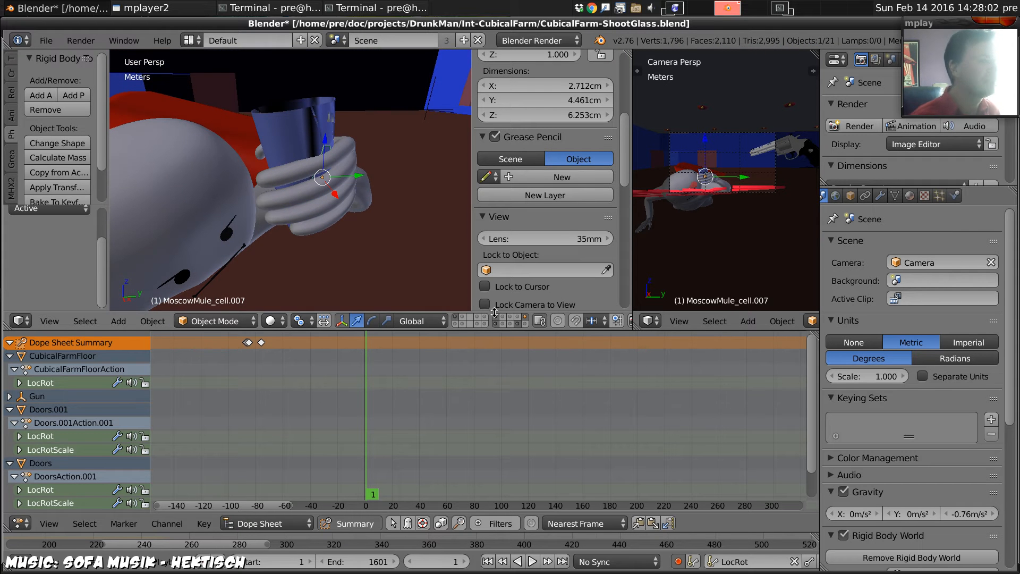
right_click(330, 122)
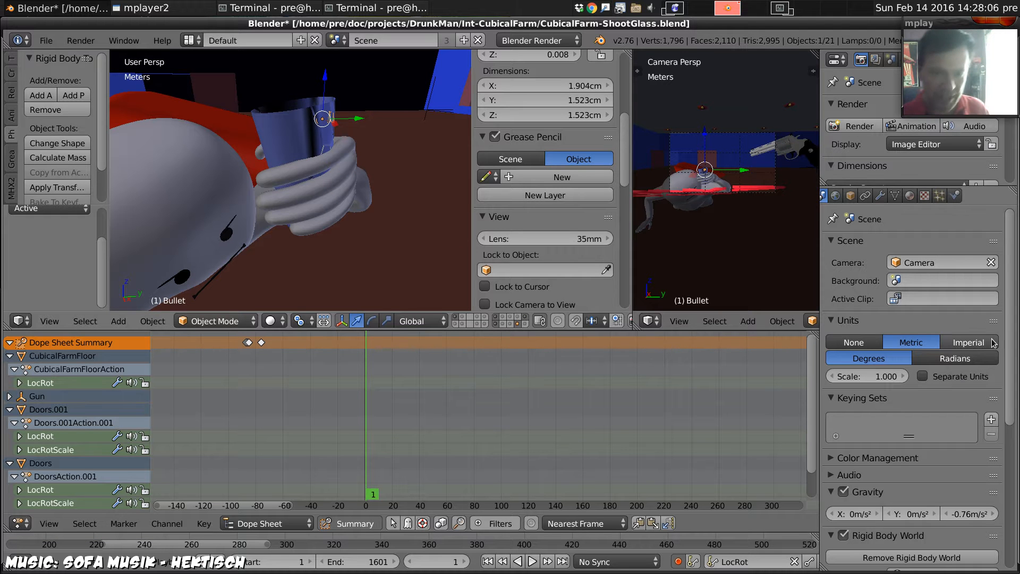
left_click(955, 196)
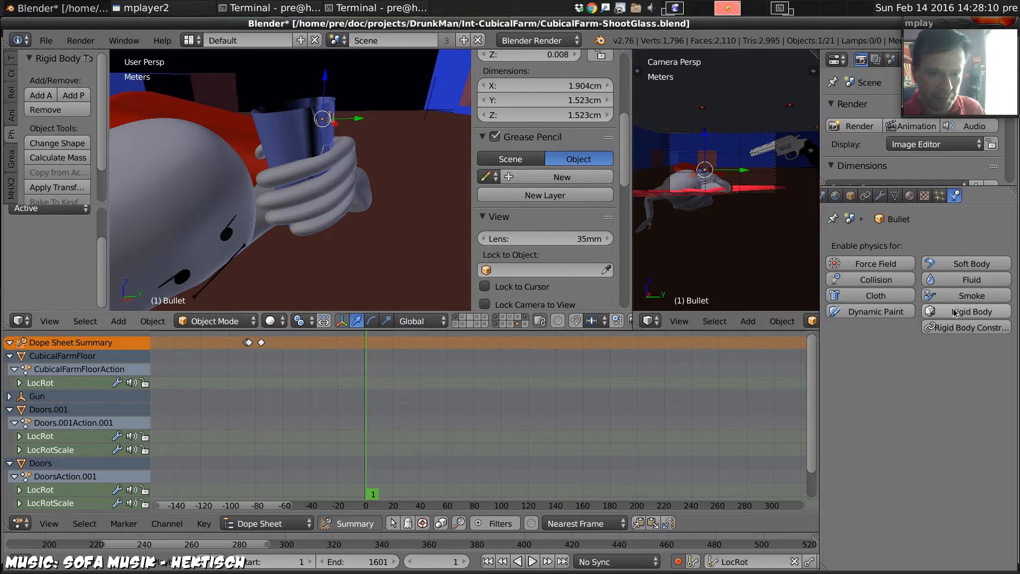
left_click(971, 311)
scroll(867, 299, "down", 3)
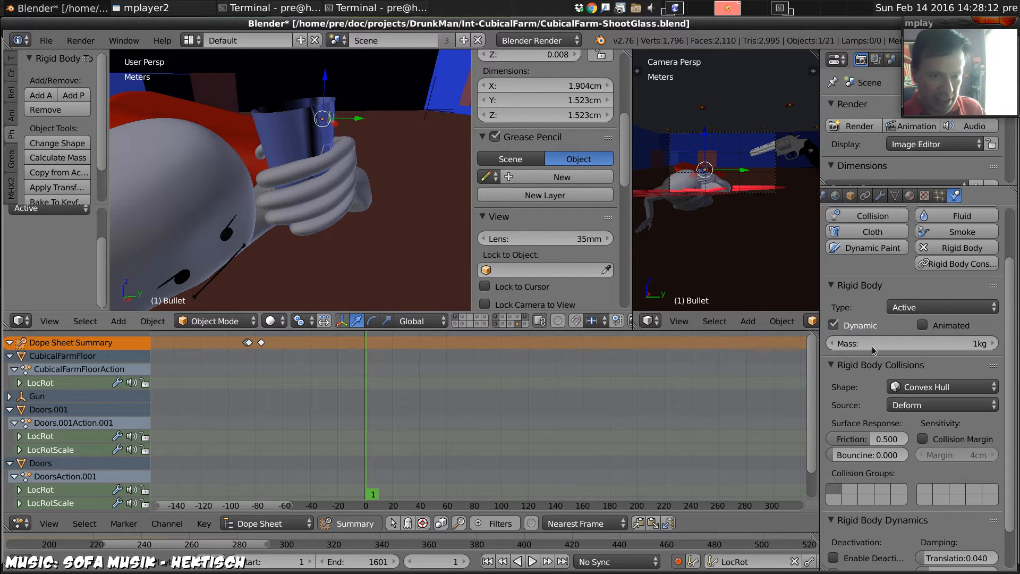
left_click(922, 325)
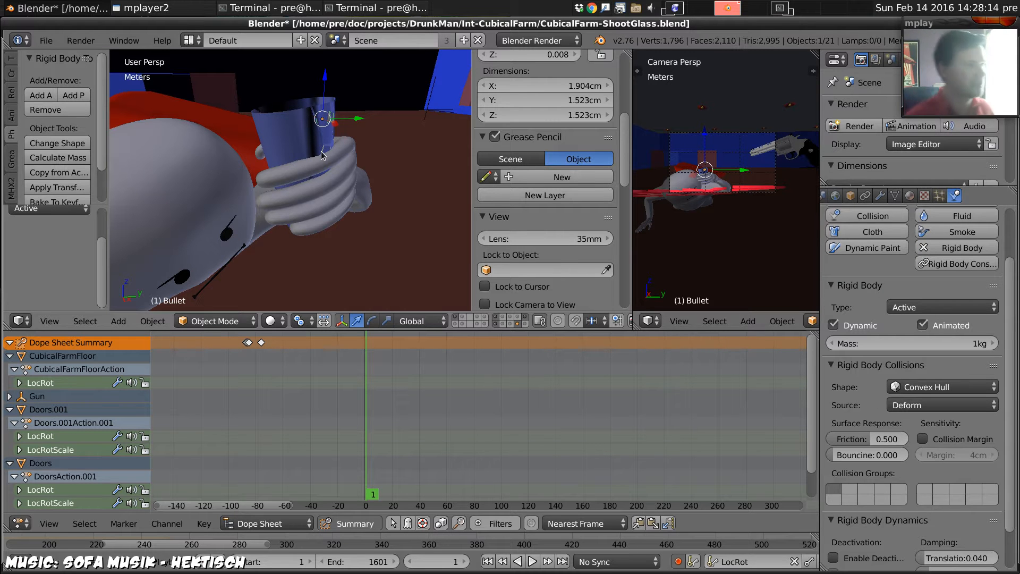
- Step through frames 0 to 10 to examine how the bullet passes the glass, and return to frame 1
key("Left")
key("Right")
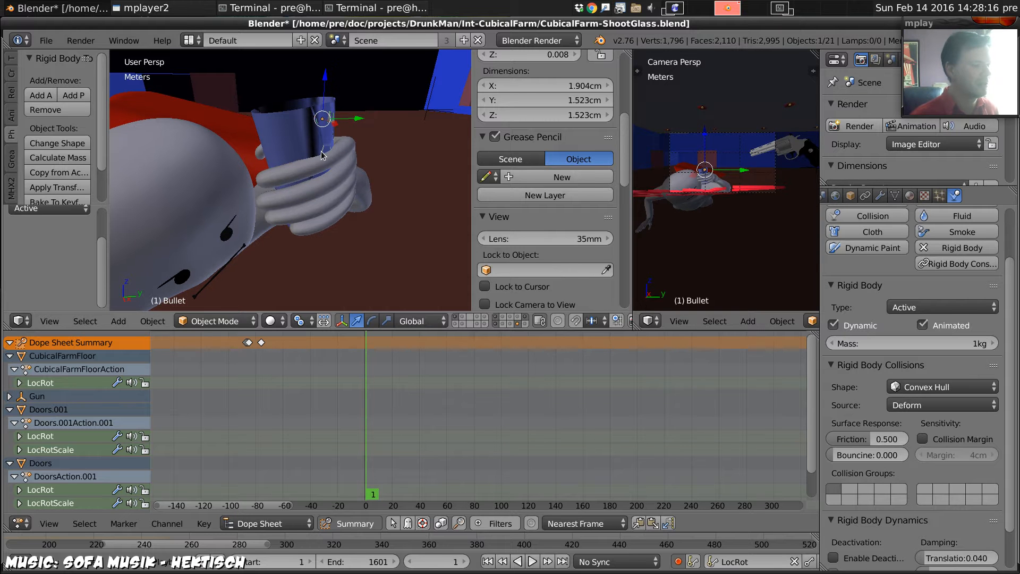
key("Right")
key("Right")
key("Right")
key("Right")
key("Right")
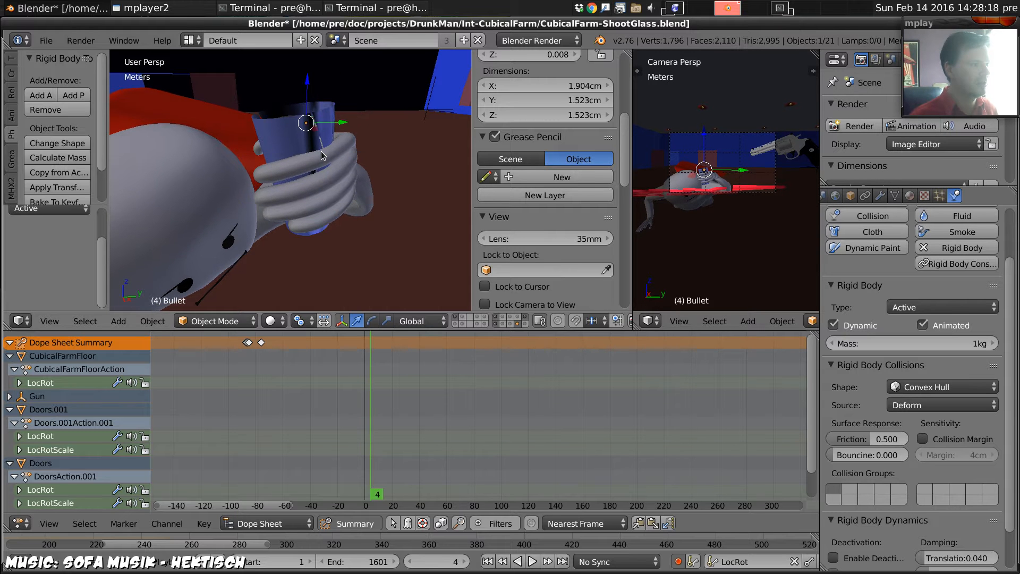
key("Right")
key("Right")
key("Right")
key("Right")
key("Right")
key("Right")
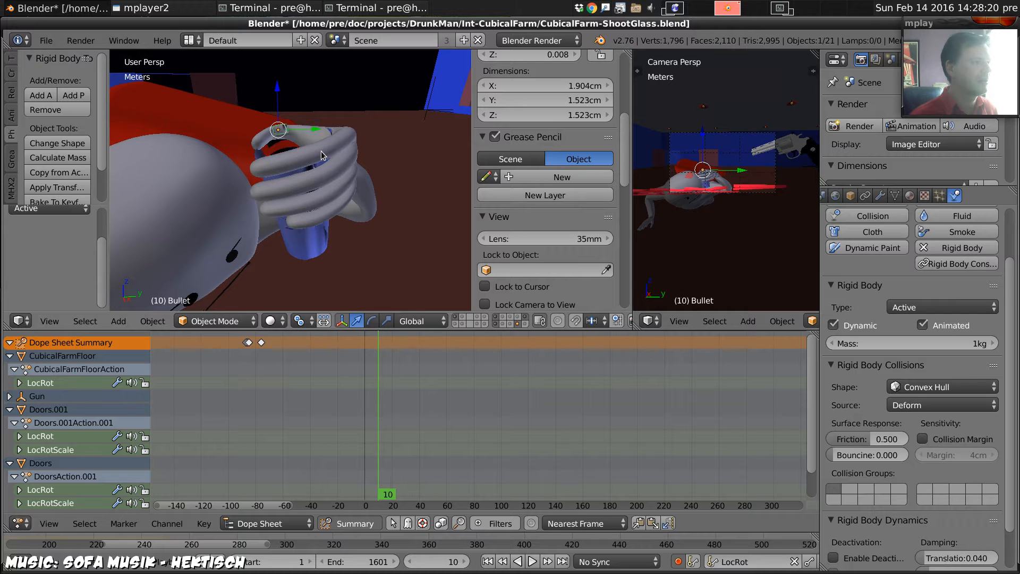
key("shift+Down")
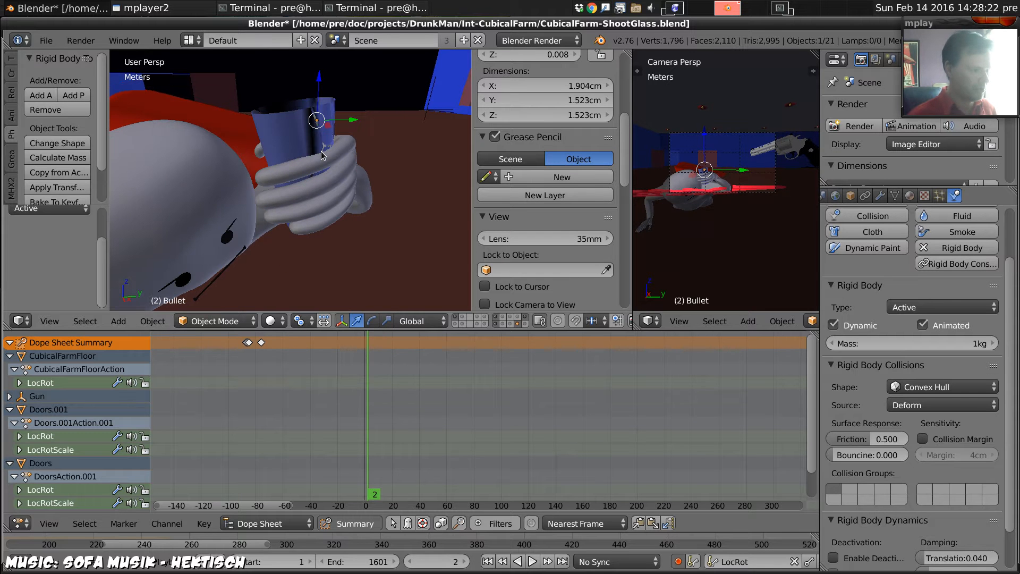
key("Left")
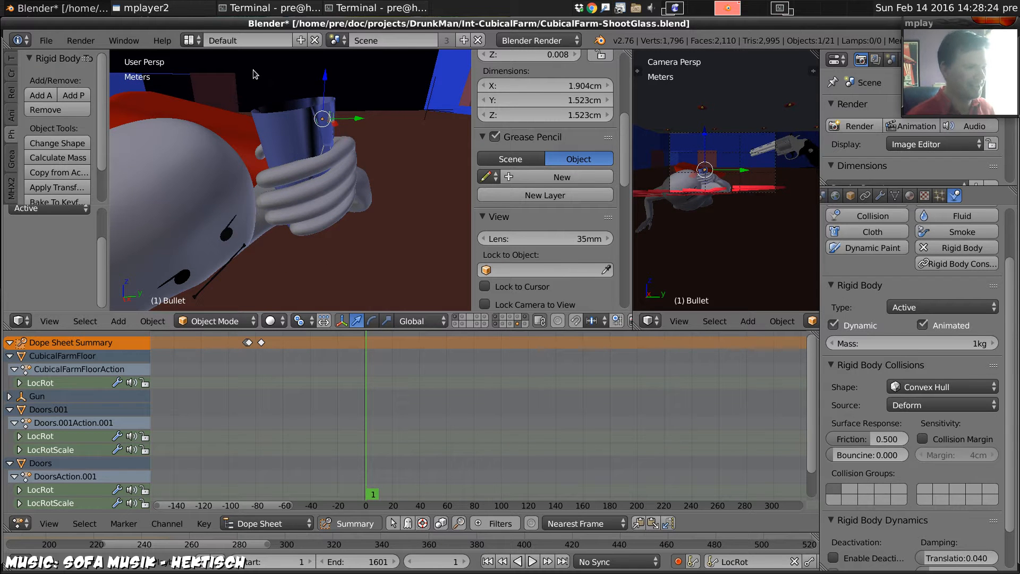
- Examine the bullet's position against the glass rim at frames 0 and 1 from several angles
middle_click_drag(339, 171, 351, 207)
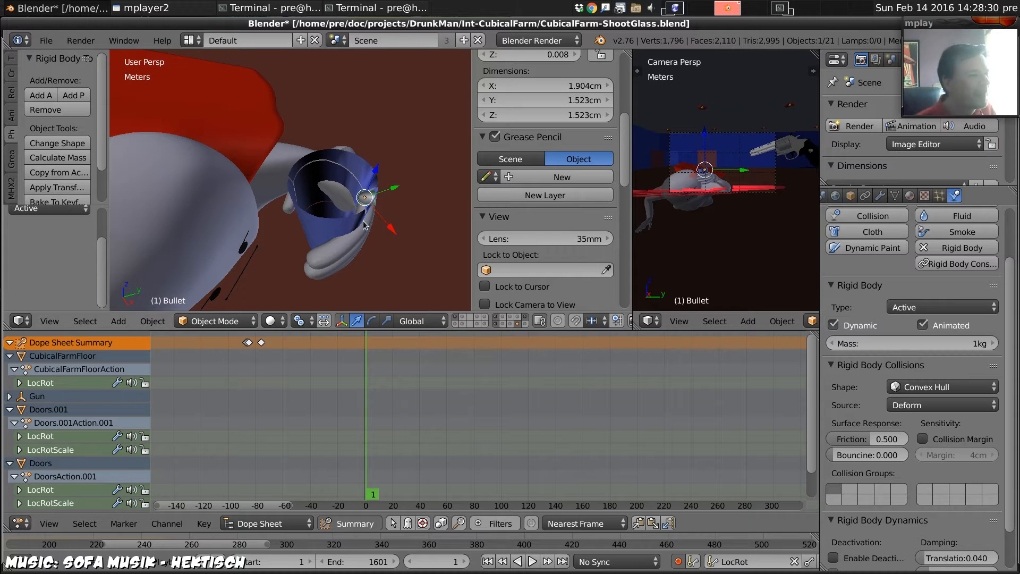
middle_click_drag(363, 221, 353, 191)
key("Left")
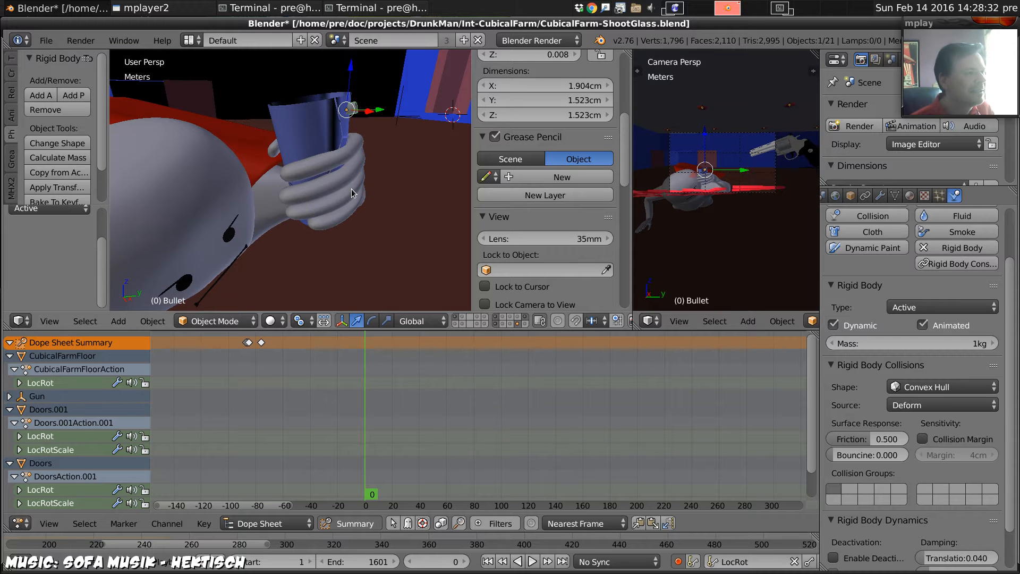
key("Right")
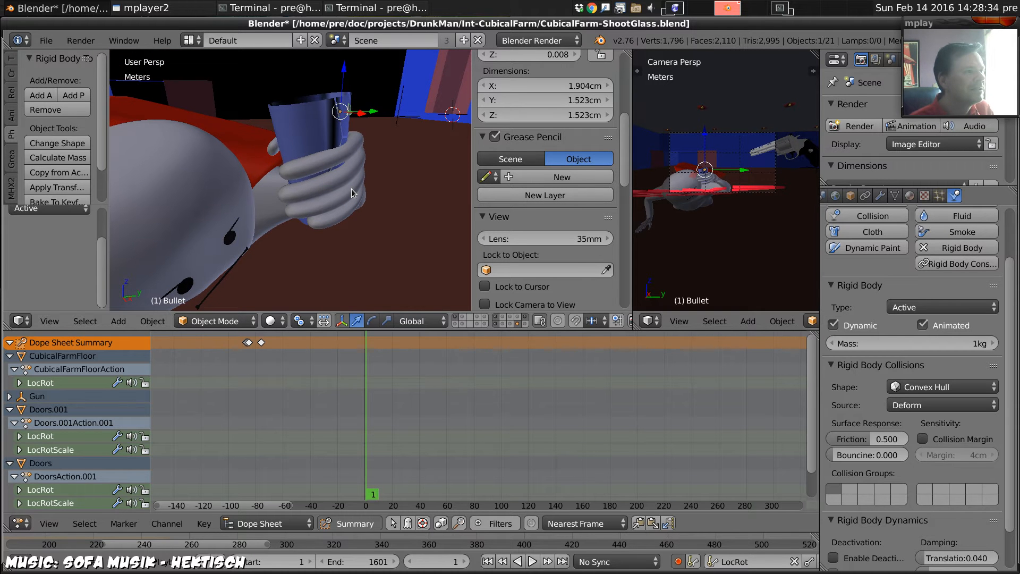
key("Left")
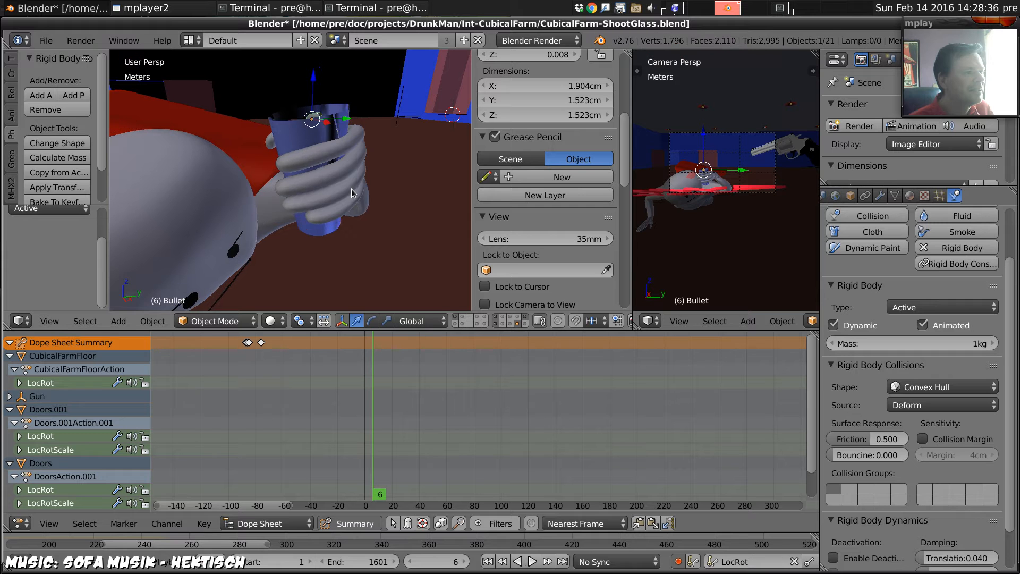
key("Right")
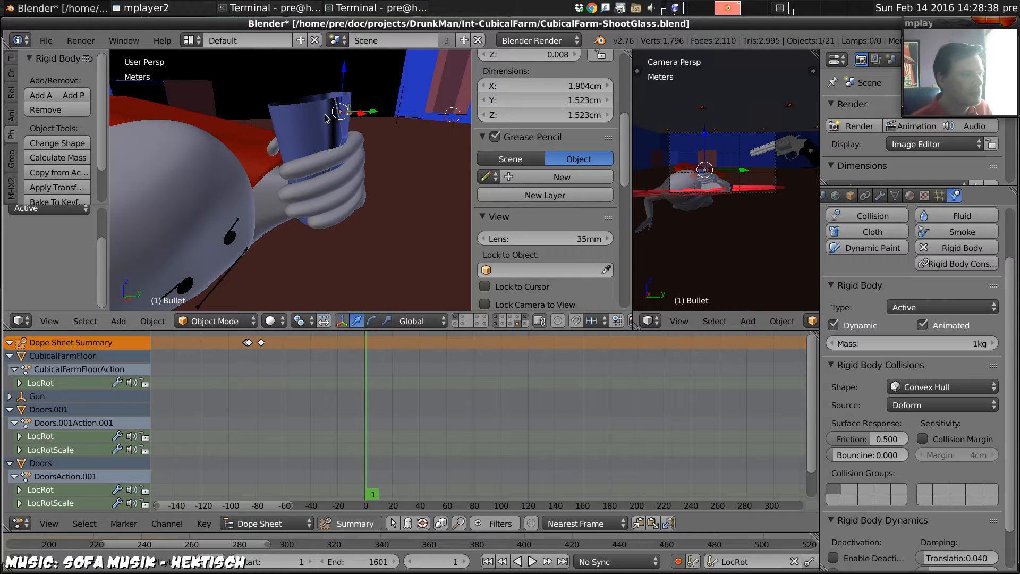
mouse_move(339, 113)
middle_mouse_down()
mouse_move(314, 110)
mouse_move(339, 232)
mouse_move(329, 208)
middle_mouse_up()
middle_click_drag(378, 159, 297, 177)
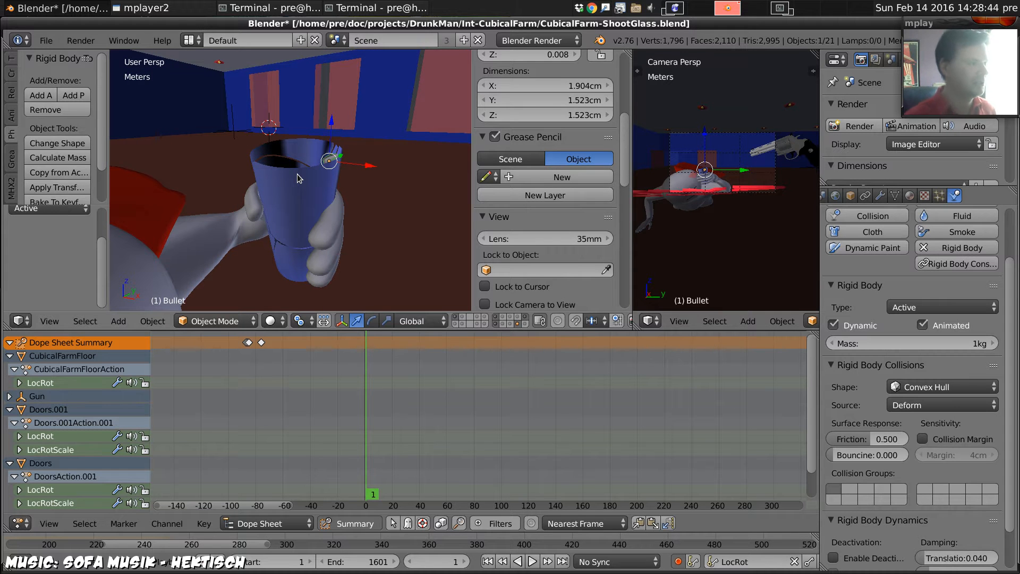
key("Left")
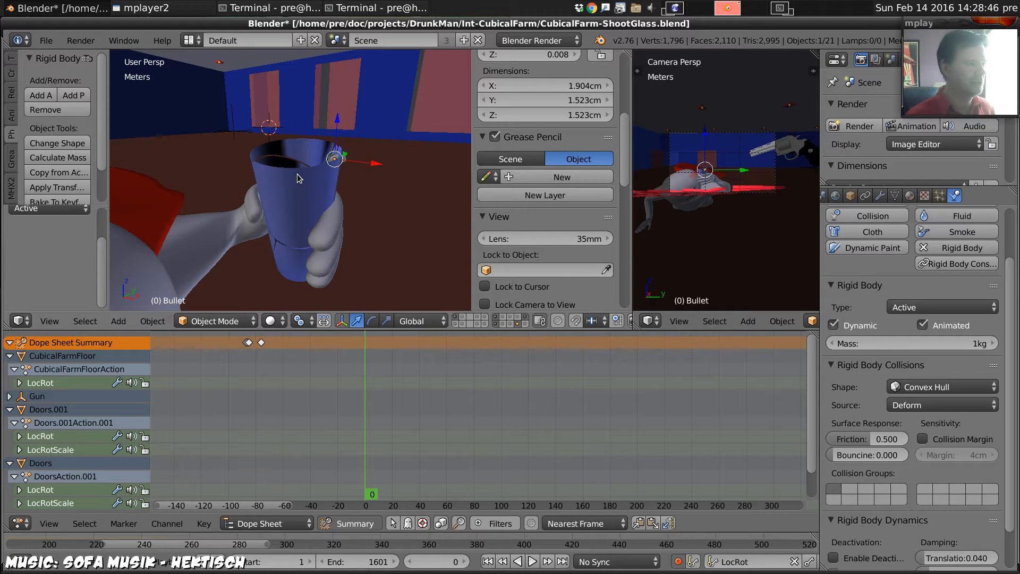
middle_click_drag(352, 197, 350, 215)
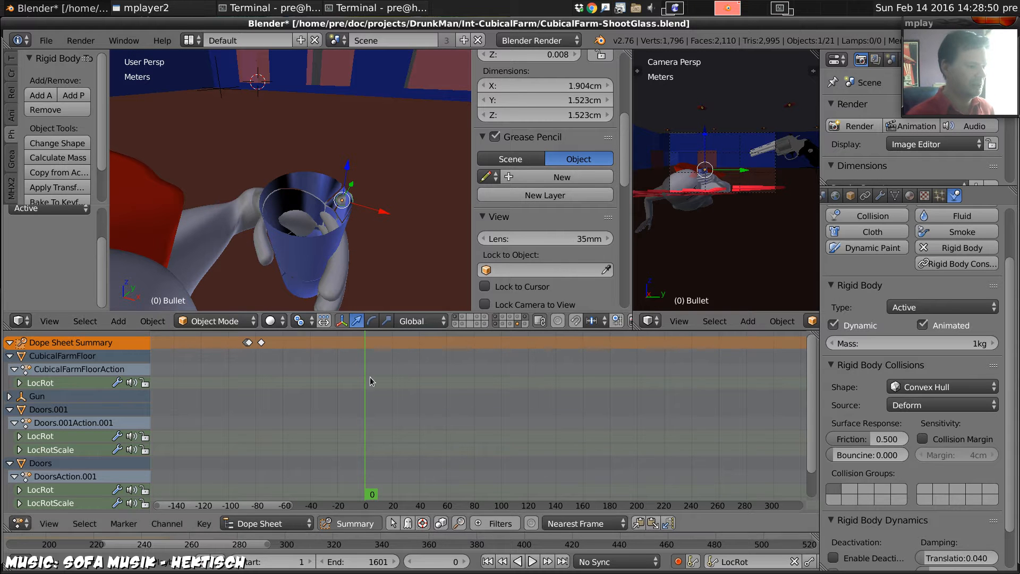
- Check the bullet and glass at frame 3 and jump back to the keyframe at frame -85
key("alt+a")
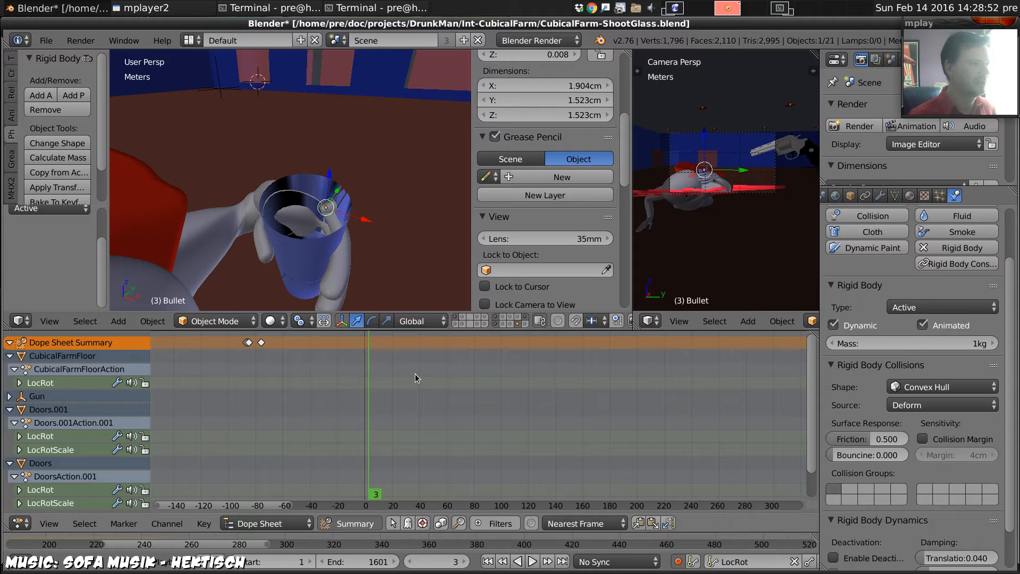
key("Down")
key("Down")
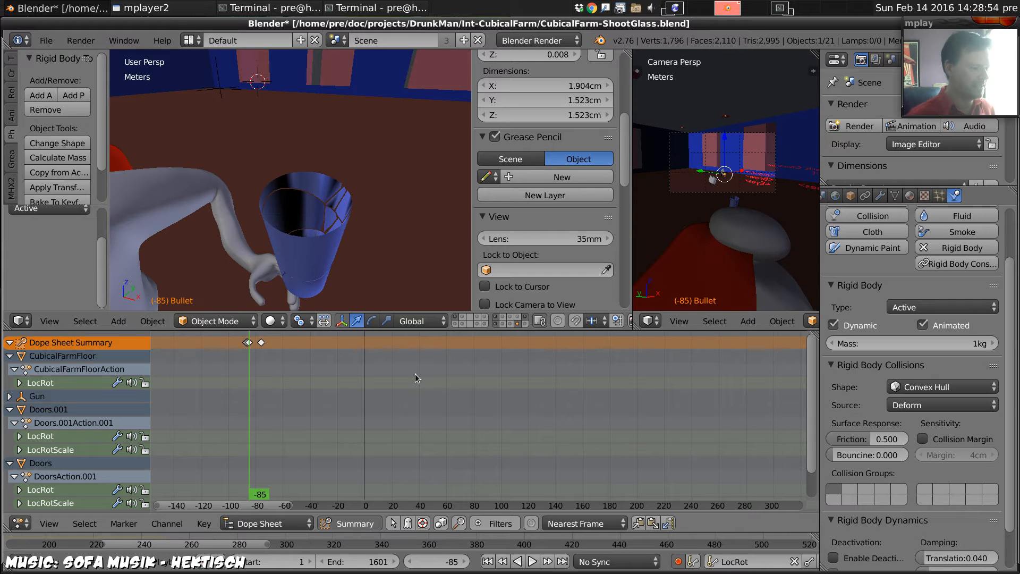
- Play back the bullet animation towards the glass and return to frame 1
key("Escape")
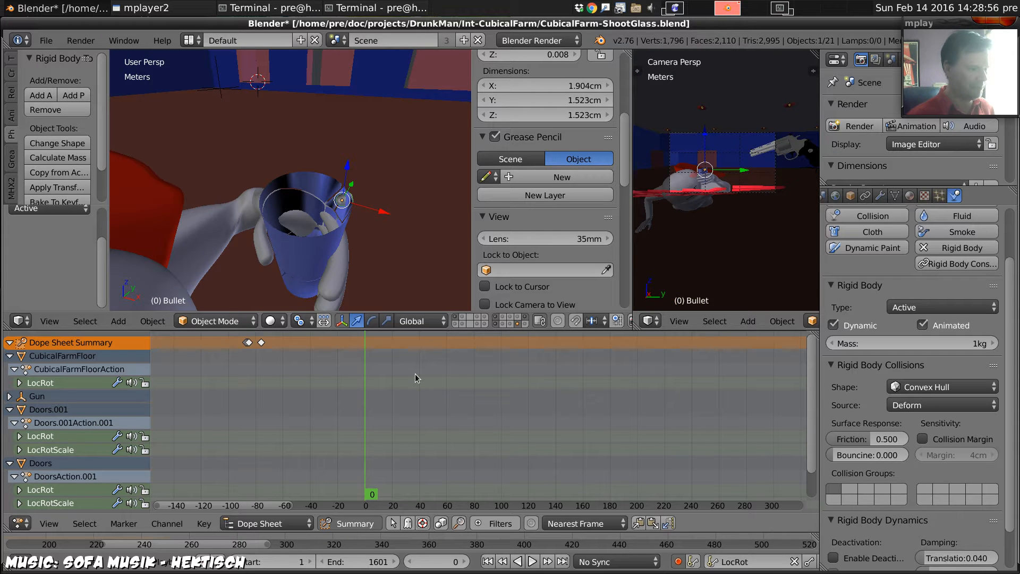
key("alt+a")
key("Escape")
key("alt+a")
key("Escape")
key("Up")
key("Right")
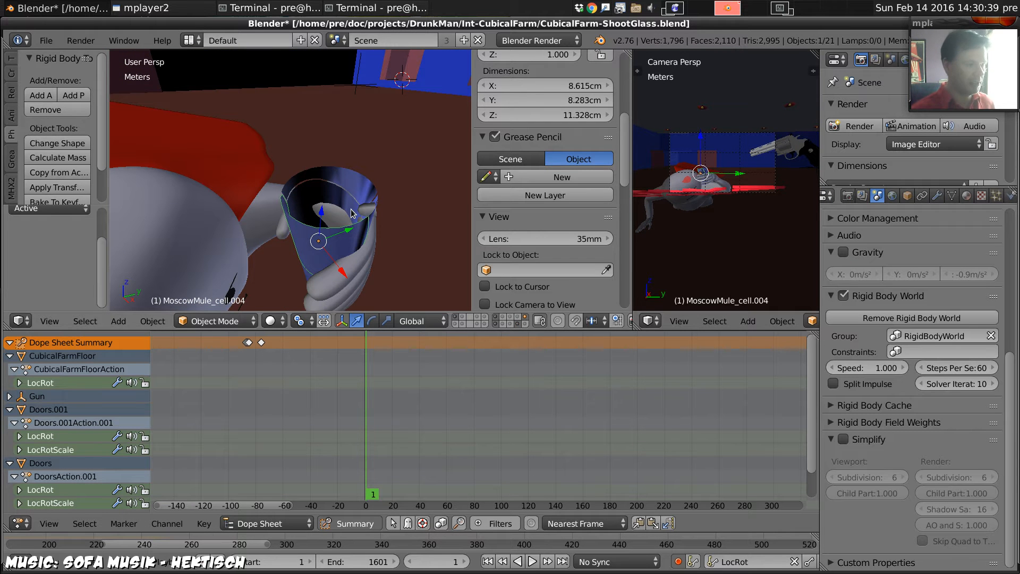
key("super+m")
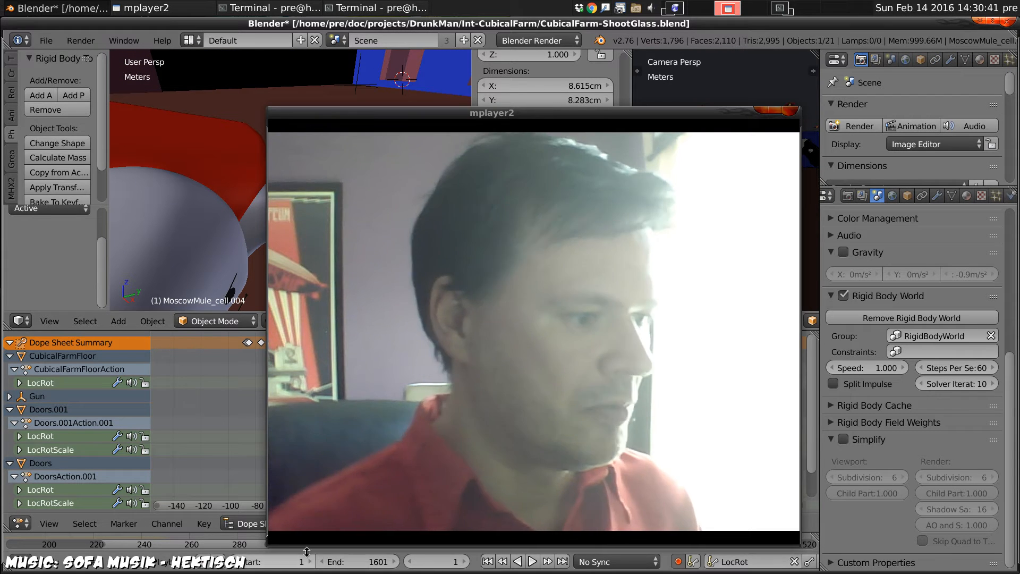
left_click_drag(270, 550, 660, 239)
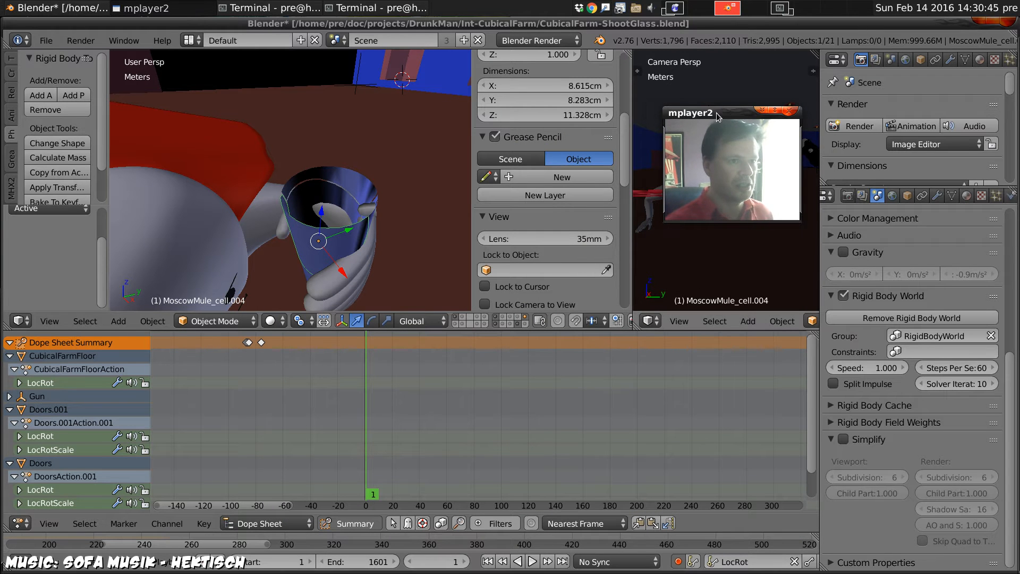
left_click_drag(710, 108, 931, 23)
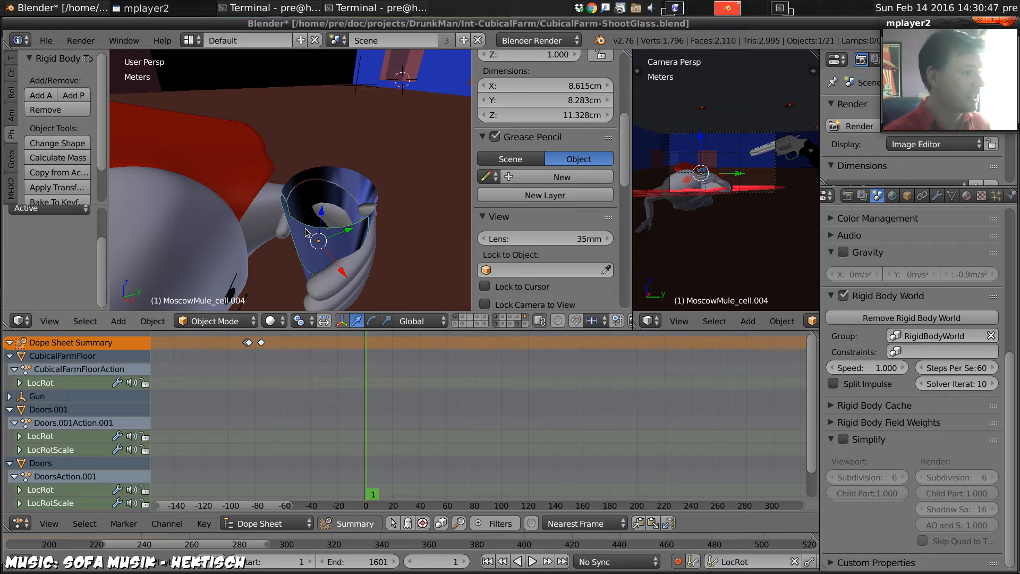
- Isolate the layer holding the fractured glass cells and delete all of them
middle_click_drag(308, 231, 416, 210)
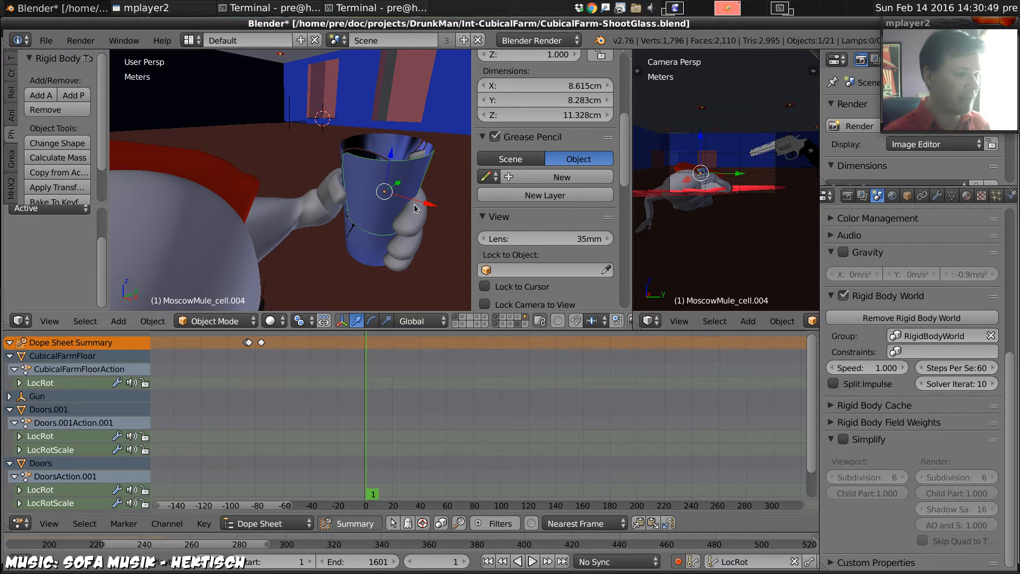
left_click(526, 318)
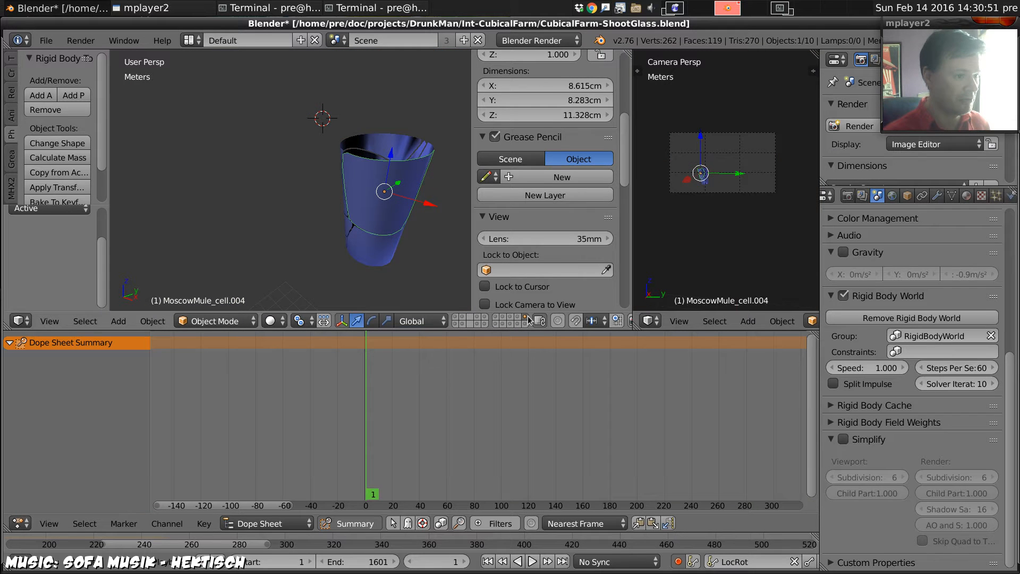
key("a")
key("x")
left_click(378, 188)
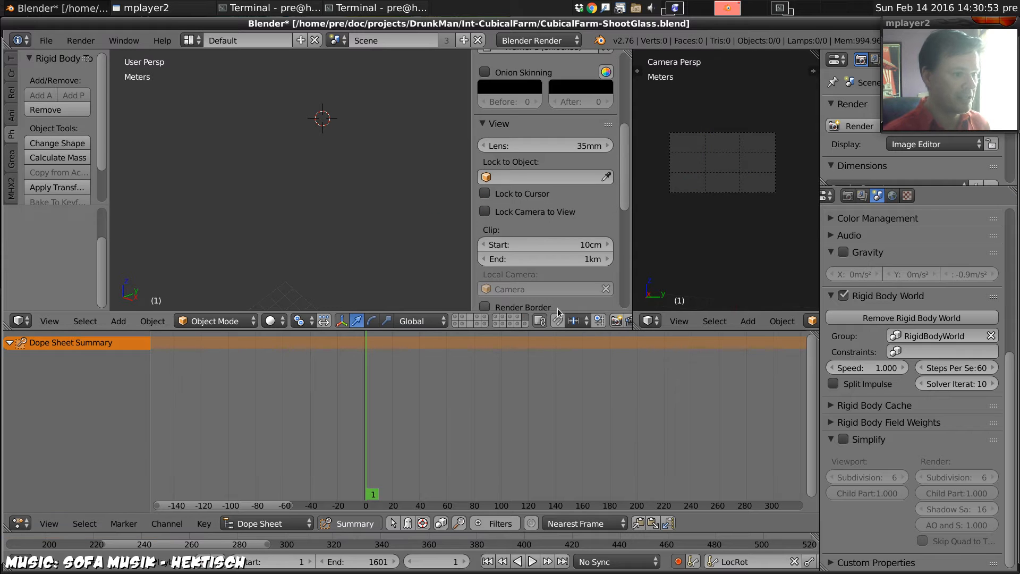
- Examine the original drink's objects and the neighbouring layers, checking the glass area in wireframe and from several angles
left_click(521, 317)
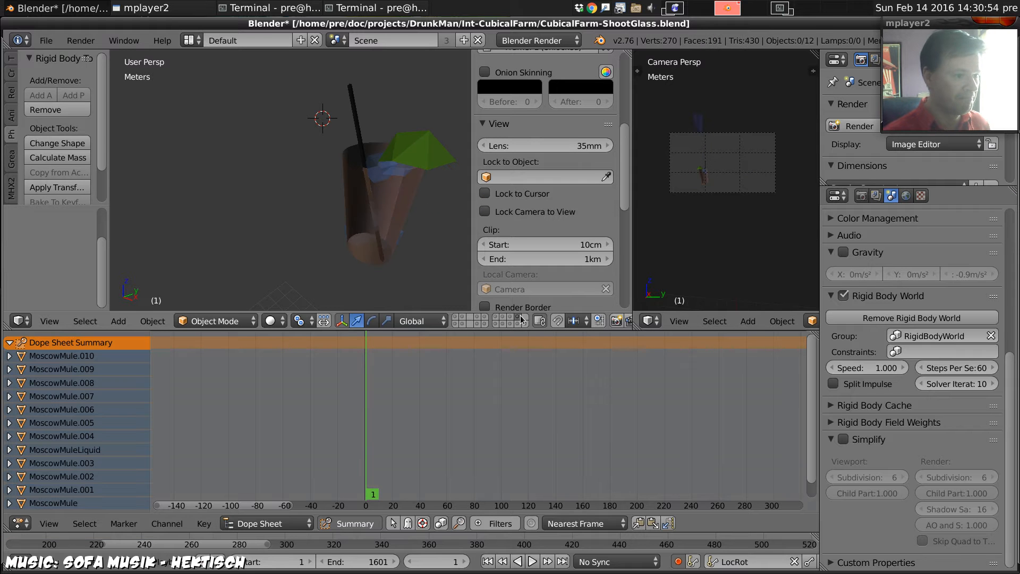
right_click(360, 184)
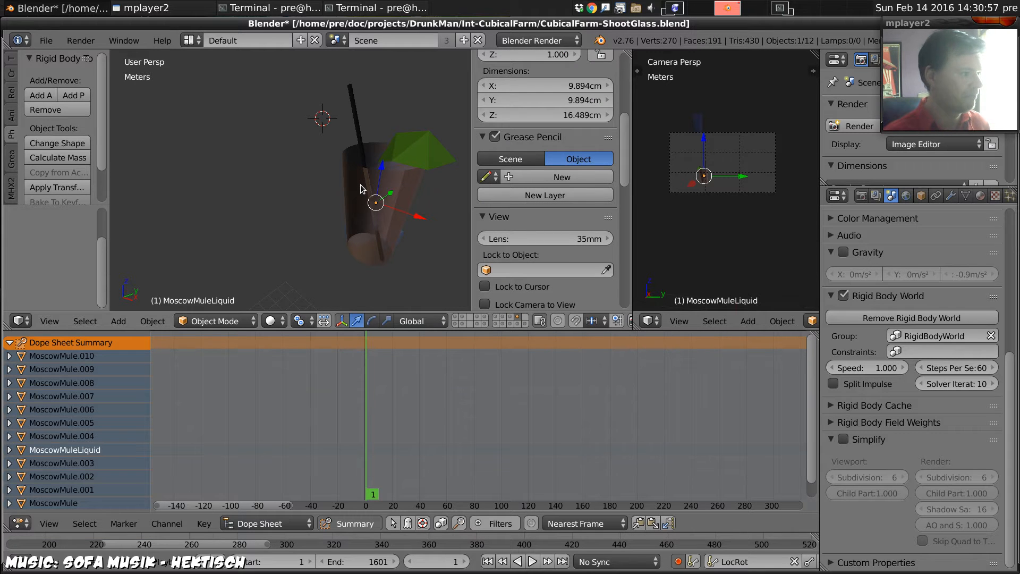
right_click(360, 184)
right_click(360, 184)
middle_click_drag(380, 177, 420, 181)
left_click(519, 324)
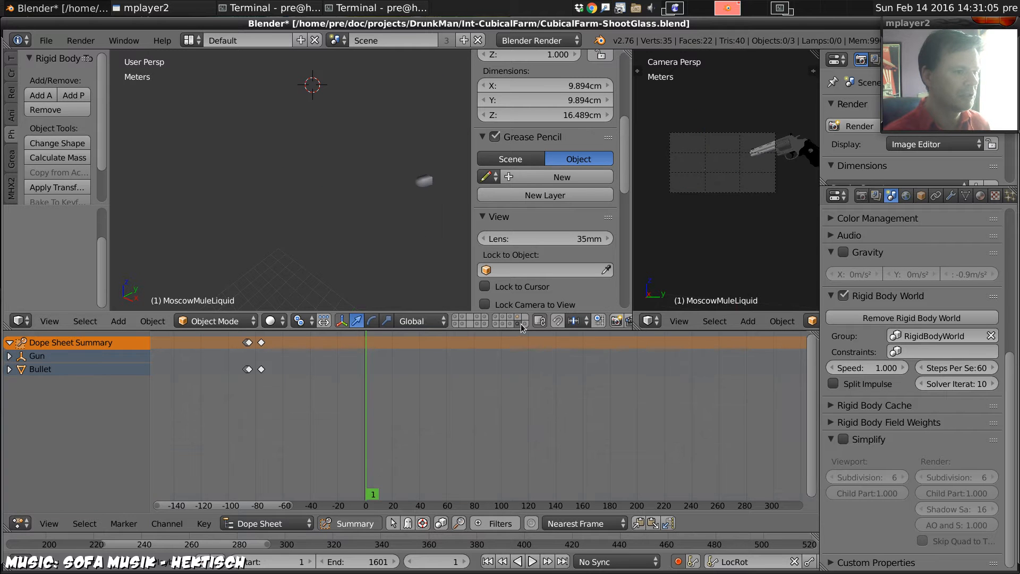
left_click(525, 322)
left_click(519, 316)
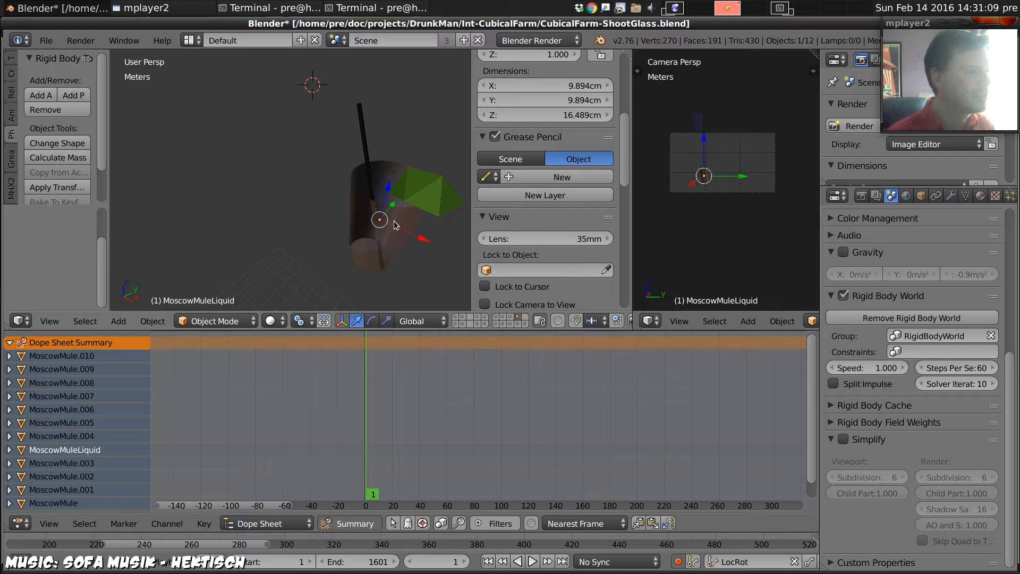
middle_click_drag(394, 225, 344, 221)
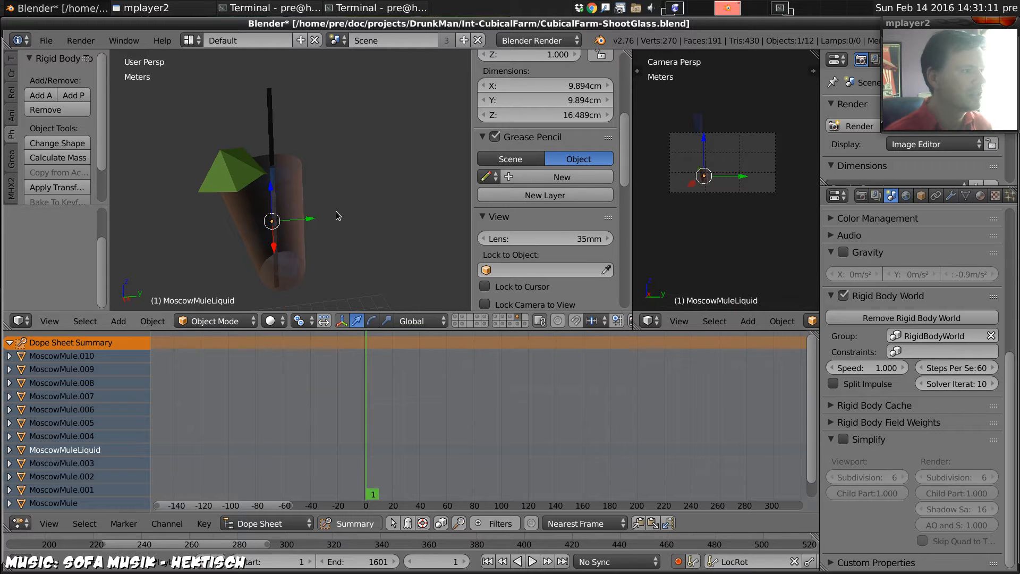
key("z")
mouse_move(301, 162)
middle_mouse_down()
mouse_move(344, 177)
mouse_move(316, 207)
mouse_move(315, 187)
mouse_move(334, 191)
middle_mouse_up()
key("z")
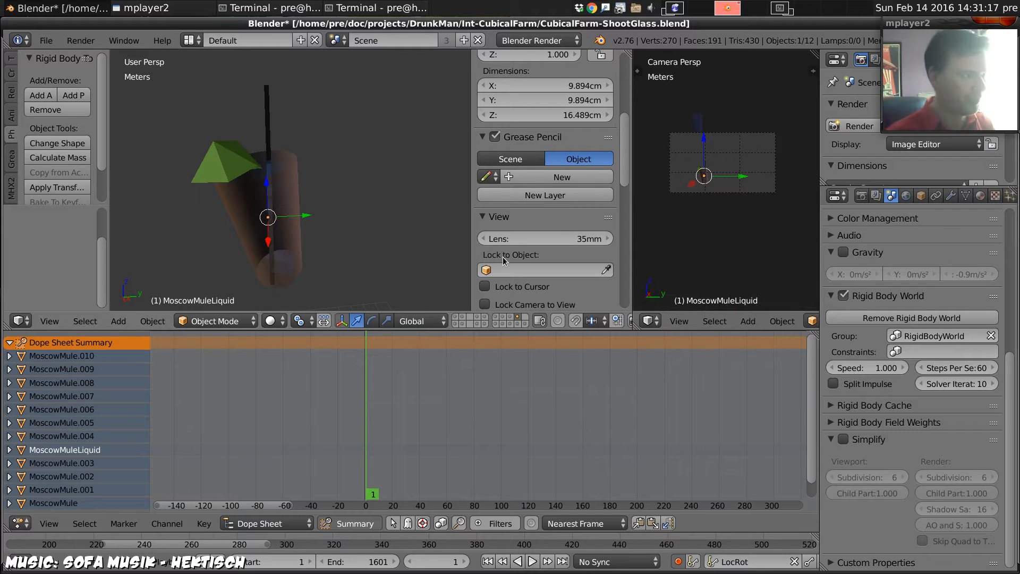
- Undo the deletion of the fractured glass cells
key("ctrl+z")
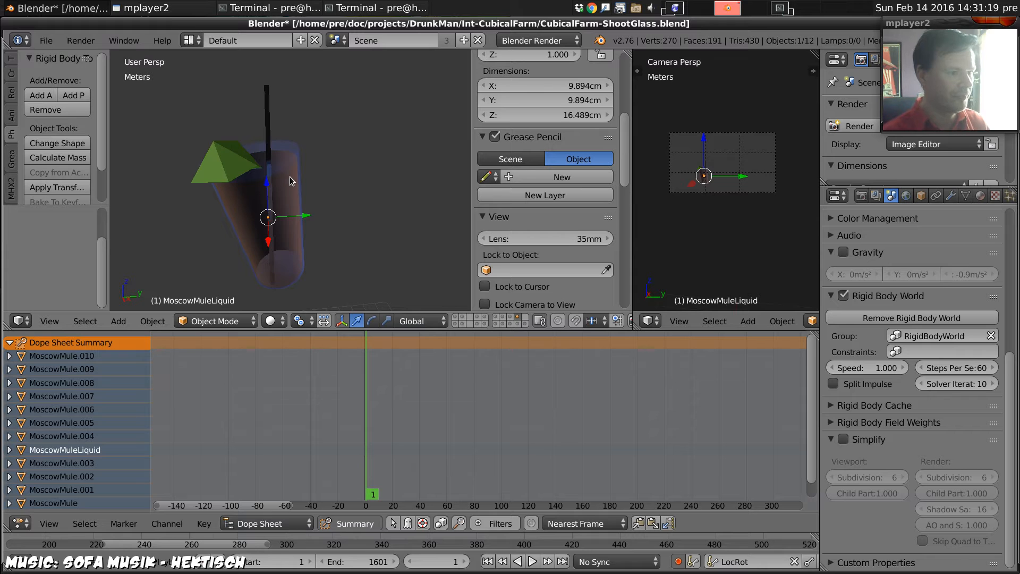
key("1")
key("2")
key("9")
right_click(289, 177)
right_click(290, 177)
key("h")
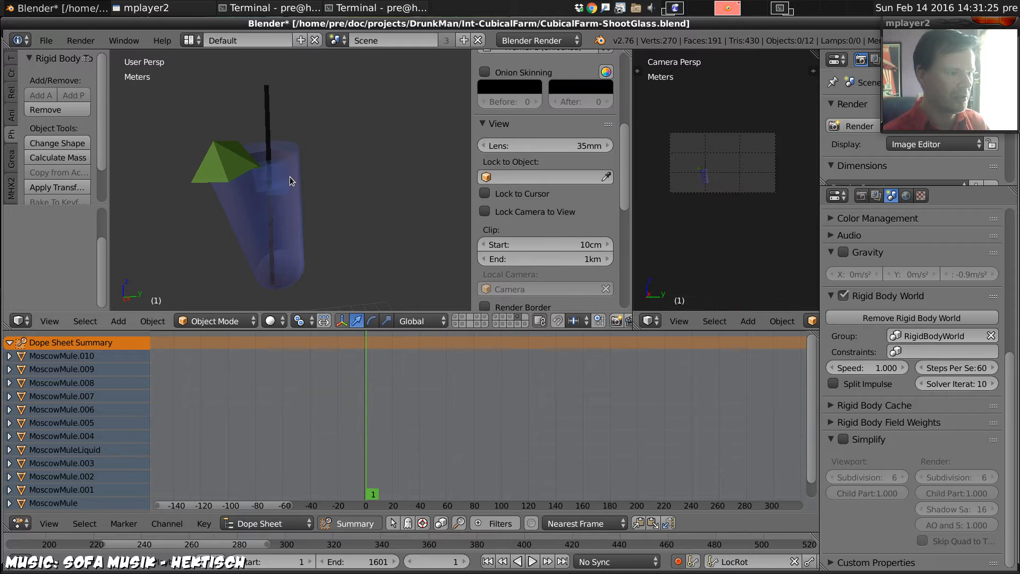
key("0")
key("alt+h")
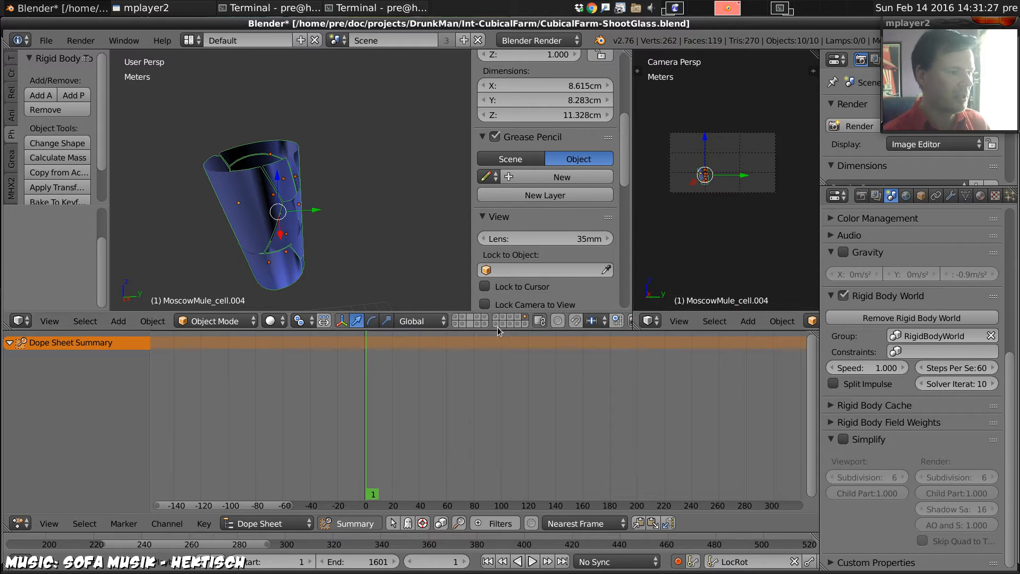
- Show only the original drink's layer and select the MoscowMule glass
left_click(517, 317, "shift")
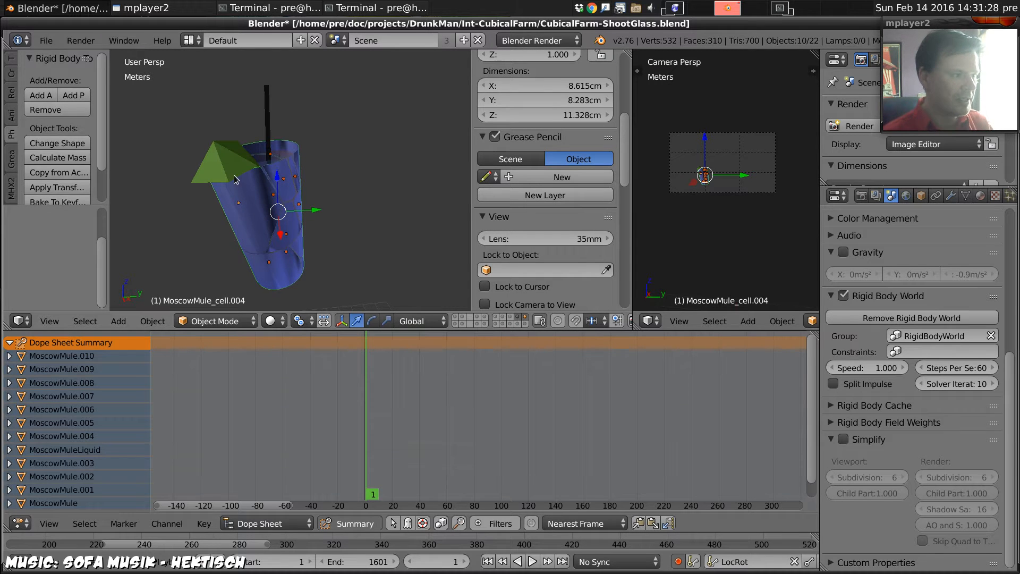
left_click(524, 317, "shift")
middle_click_drag(282, 205, 304, 192)
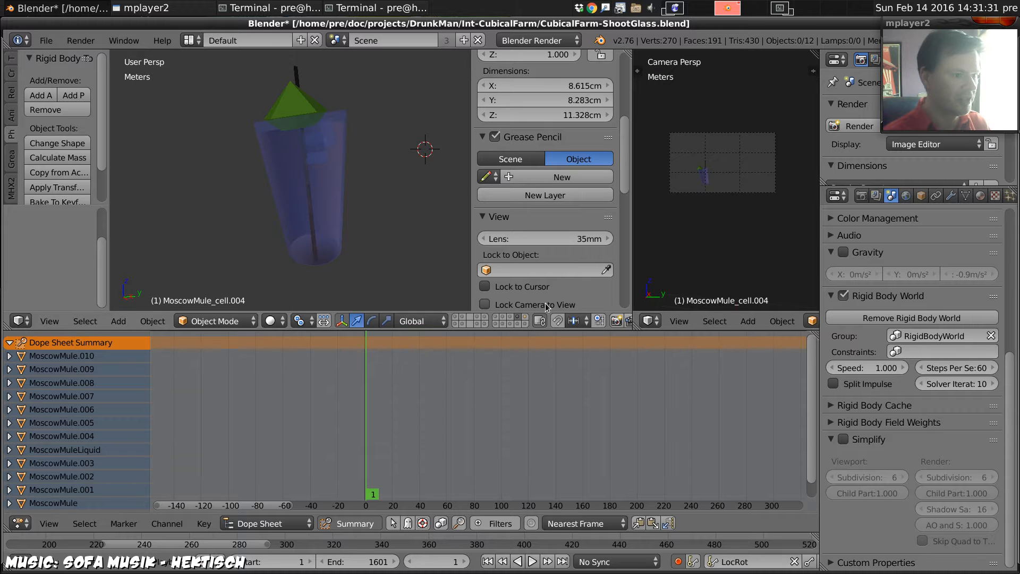
right_click(346, 117)
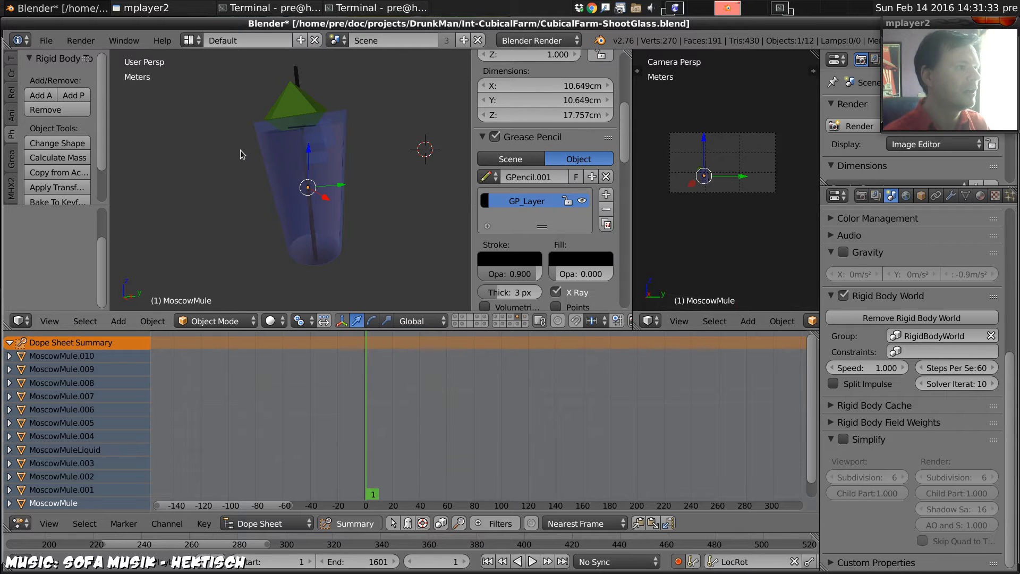
mouse_move(243, 154)
middle_mouse_down()
mouse_move(277, 180)
mouse_move(248, 160)
middle_mouse_up()
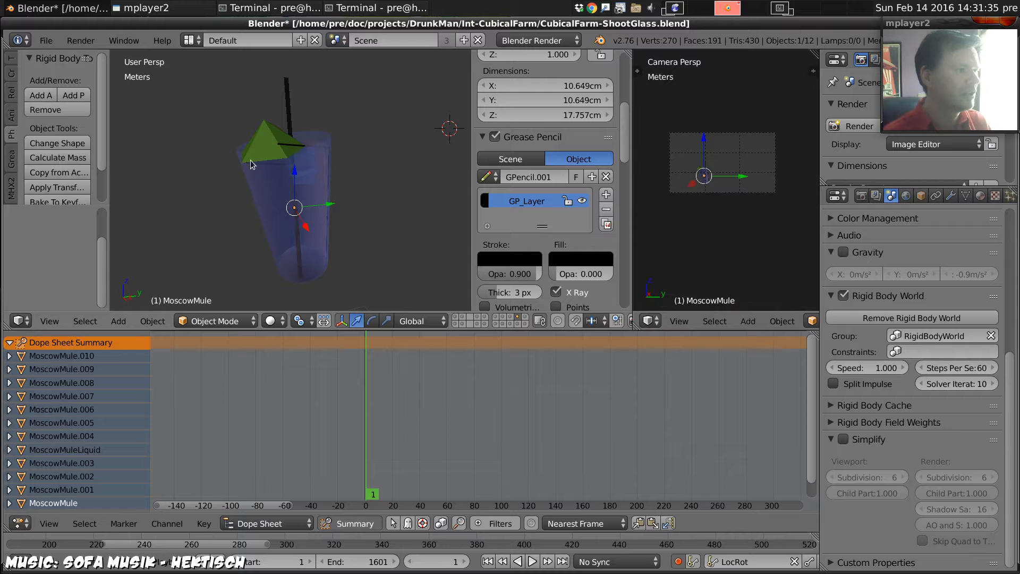
- Delete all the old MoscowMule fracture cells on their layer
left_click(525, 321)
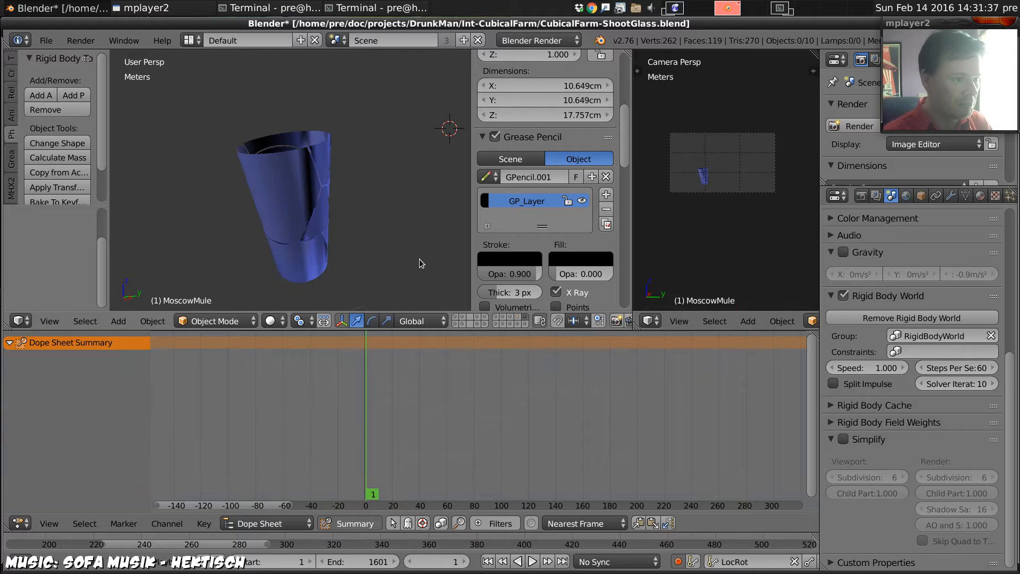
key("a")
key("x")
left_click(415, 256)
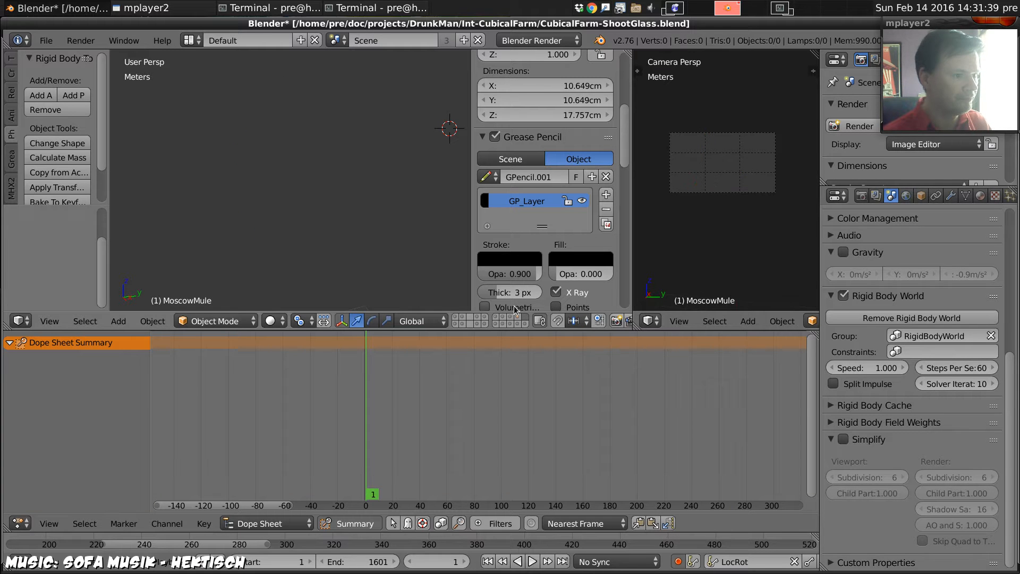
- Run Cell Fracture on the original MoscowMule glass with a source limit of 20
left_click(515, 319)
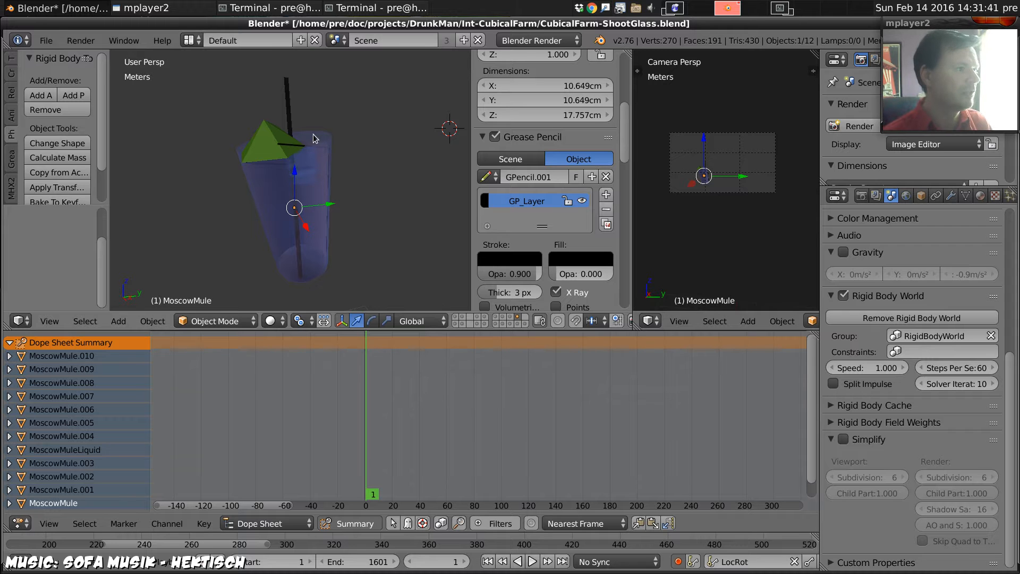
middle_click_drag(240, 192, 288, 145)
key("space")
type("cell")
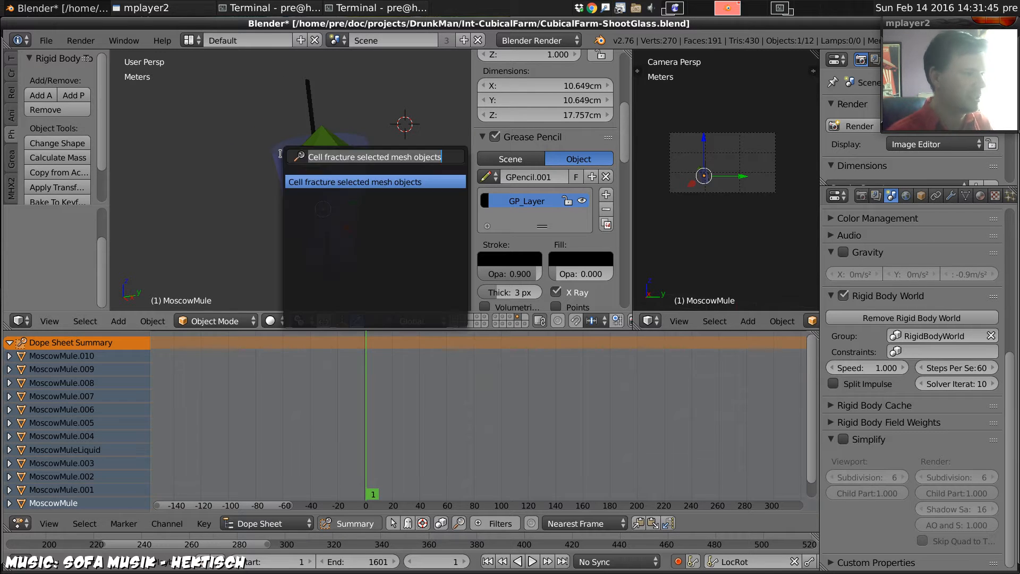
key("Return")
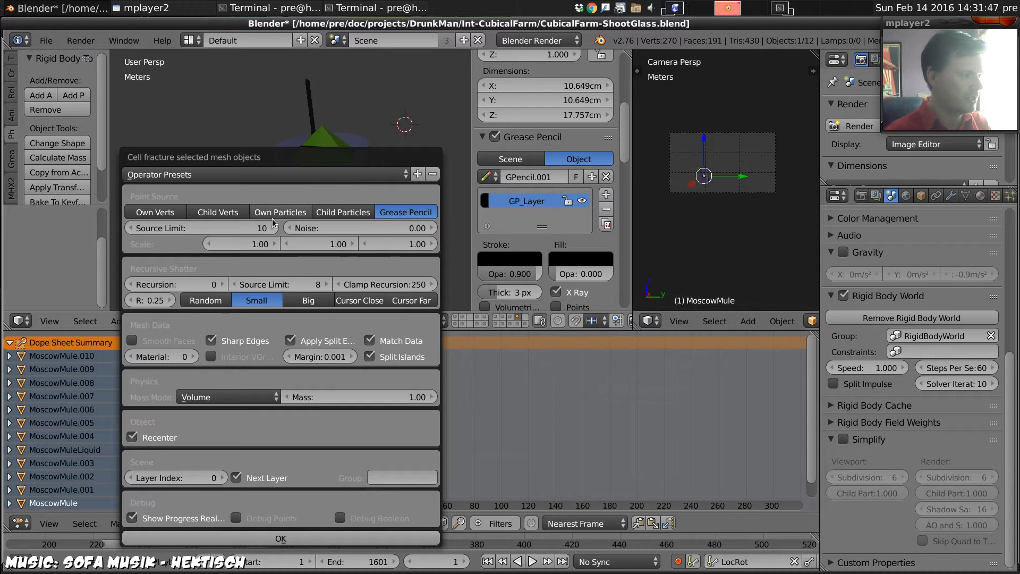
left_click(261, 226)
type("2")
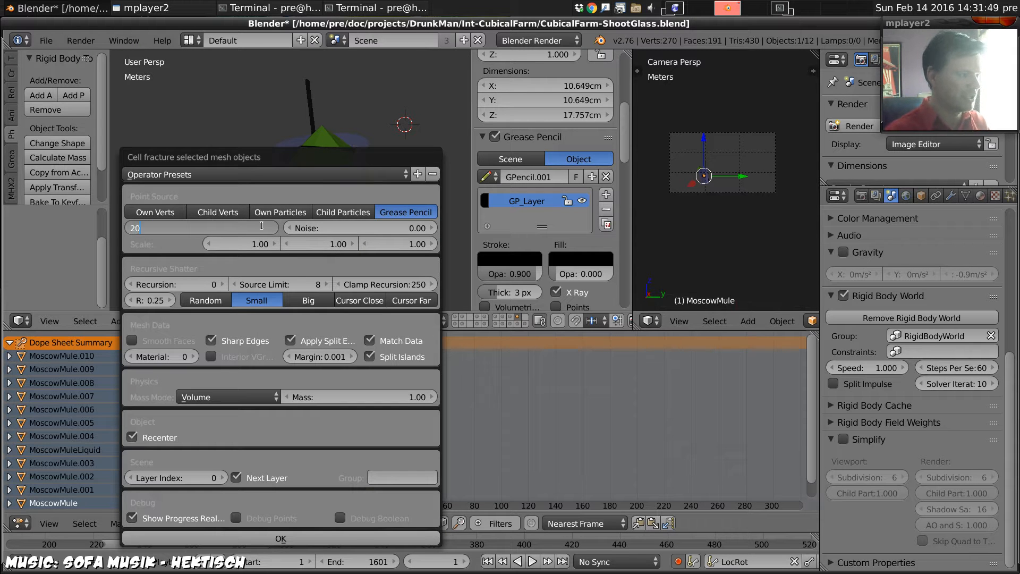
type("0")
key("Return")
left_click(343, 538)
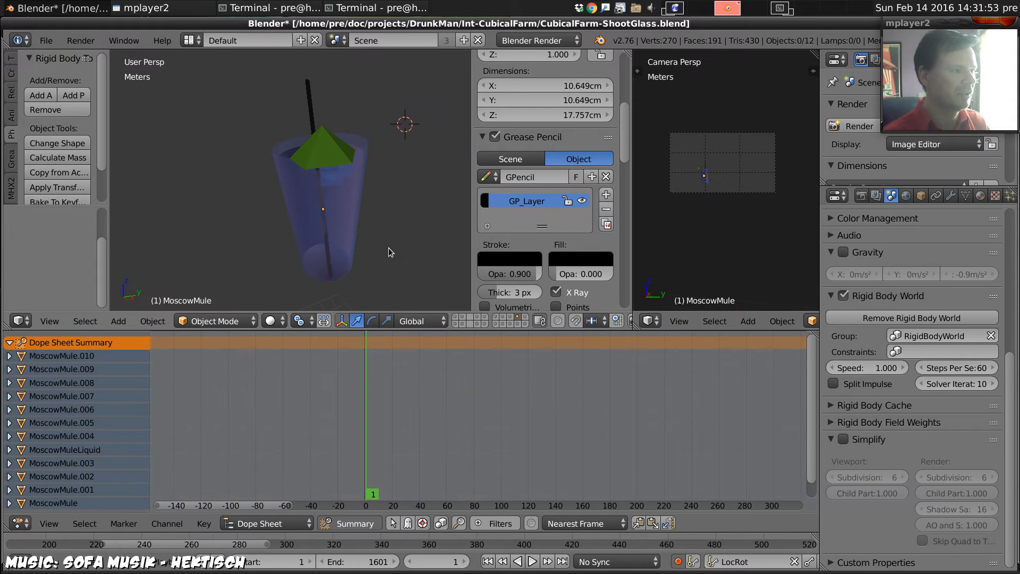
- Select all the new glass cells on their layer and make them active rigid bodies
left_click(524, 318)
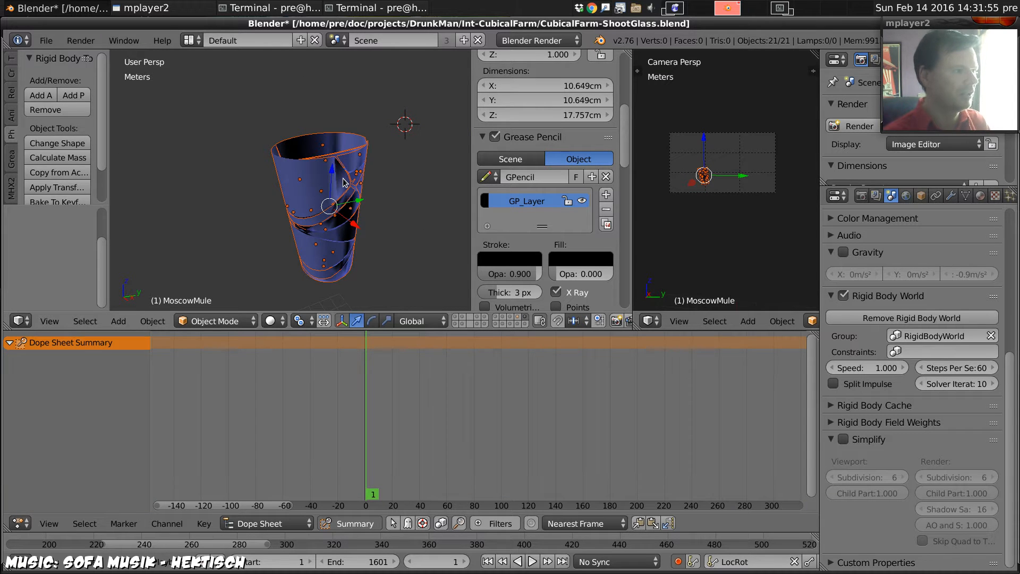
key("a")
key("a")
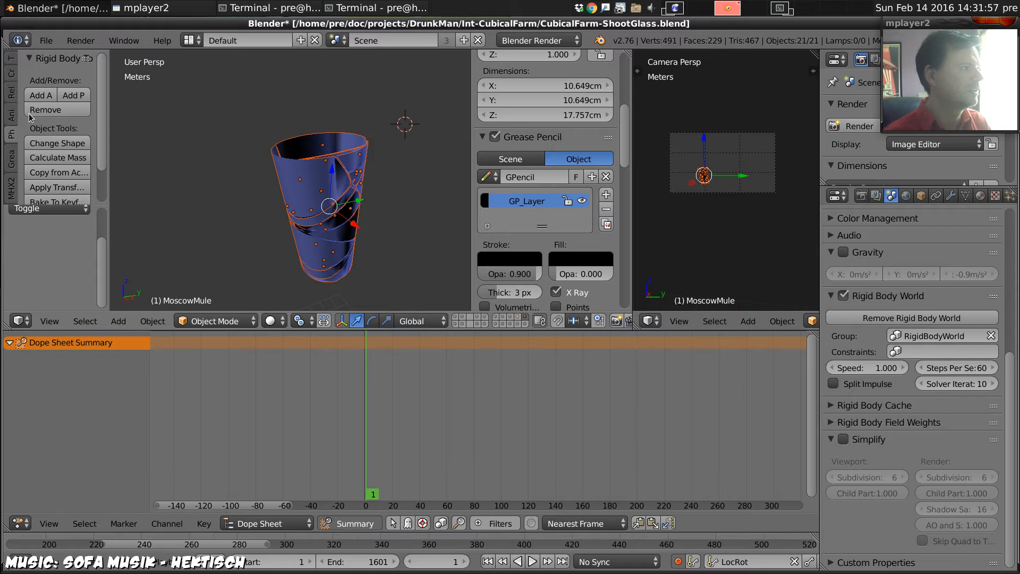
left_click(49, 95)
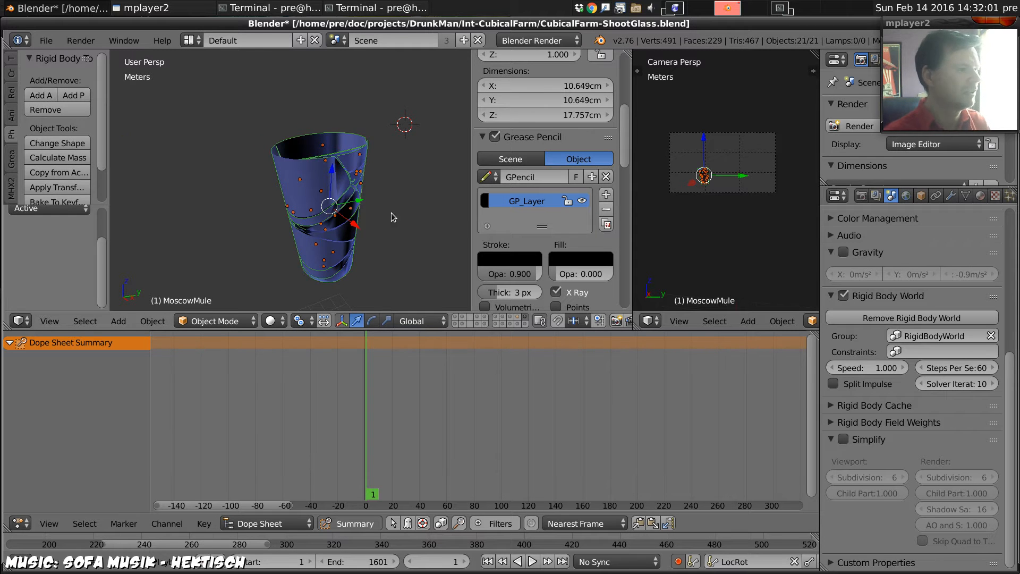
- Play the simulation of the new glass cells and return to frame 1
key("alt+a")
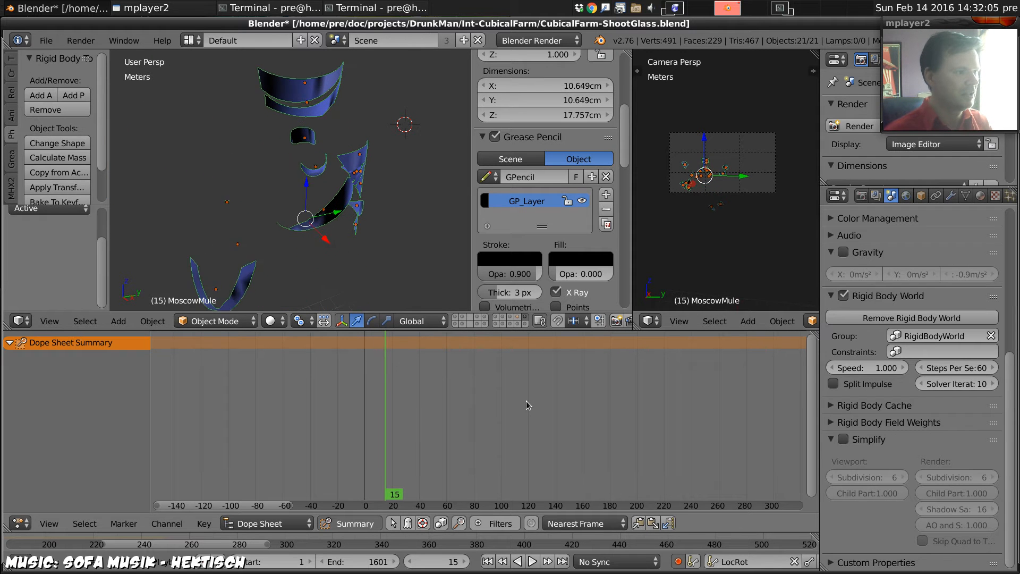
key("shift+Down")
key("shift+Down")
key("Right")
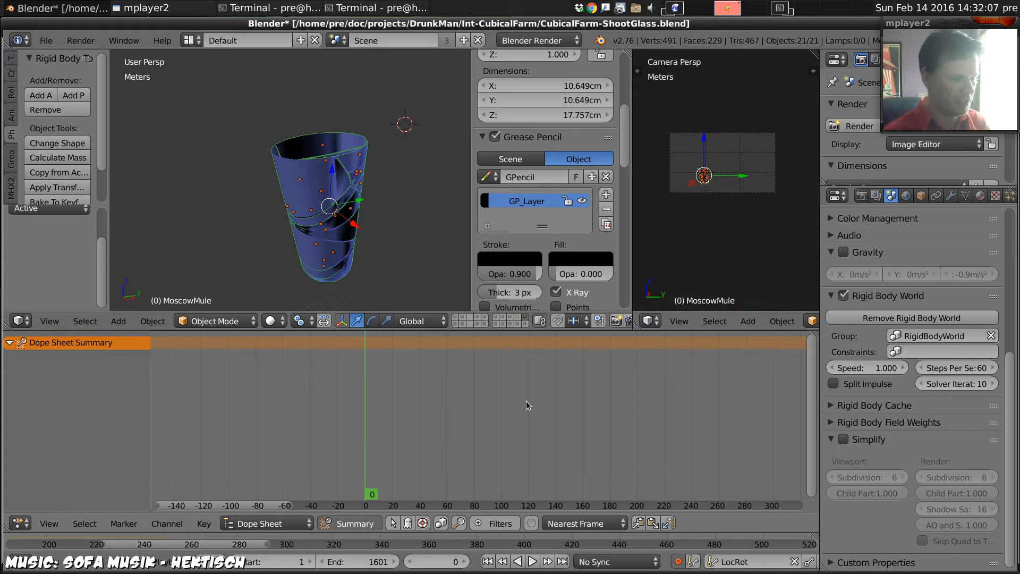
key("Right")
key("Left")
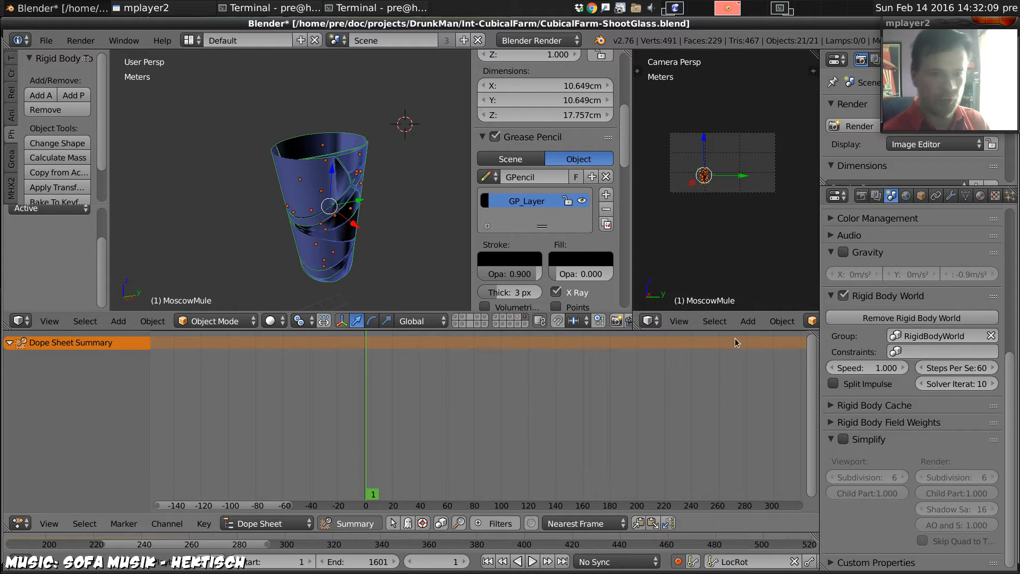
- Enable gravity for the scene
left_click(857, 250)
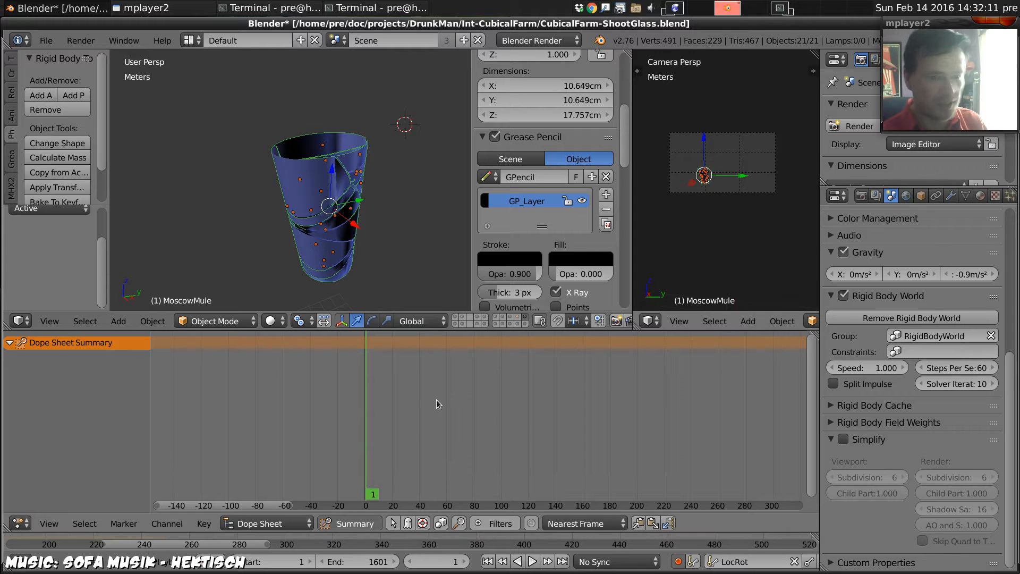
- Play the simulation of the glass cells with gravity enabled and return to frame 1
key("alt+a")
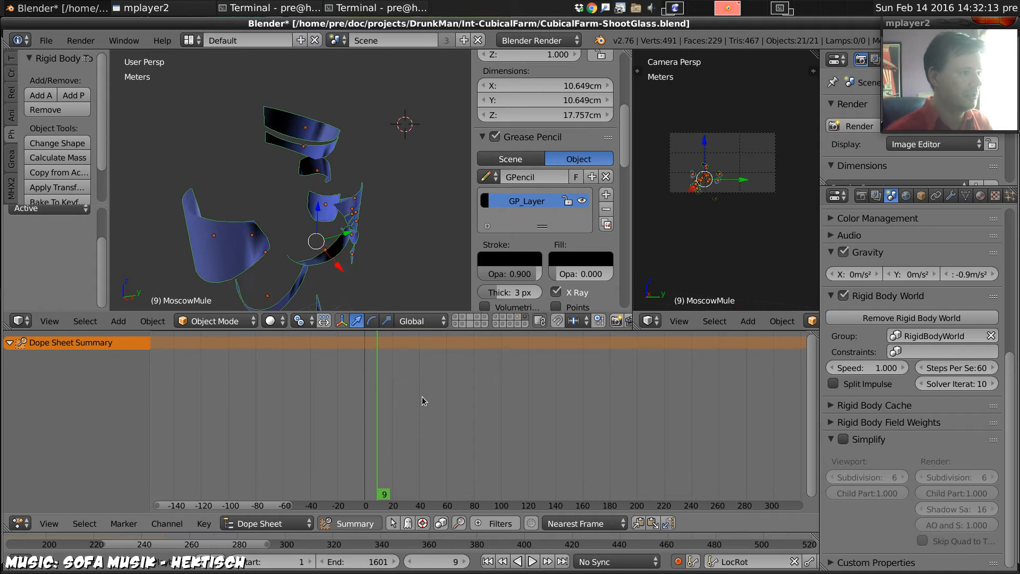
key("Escape")
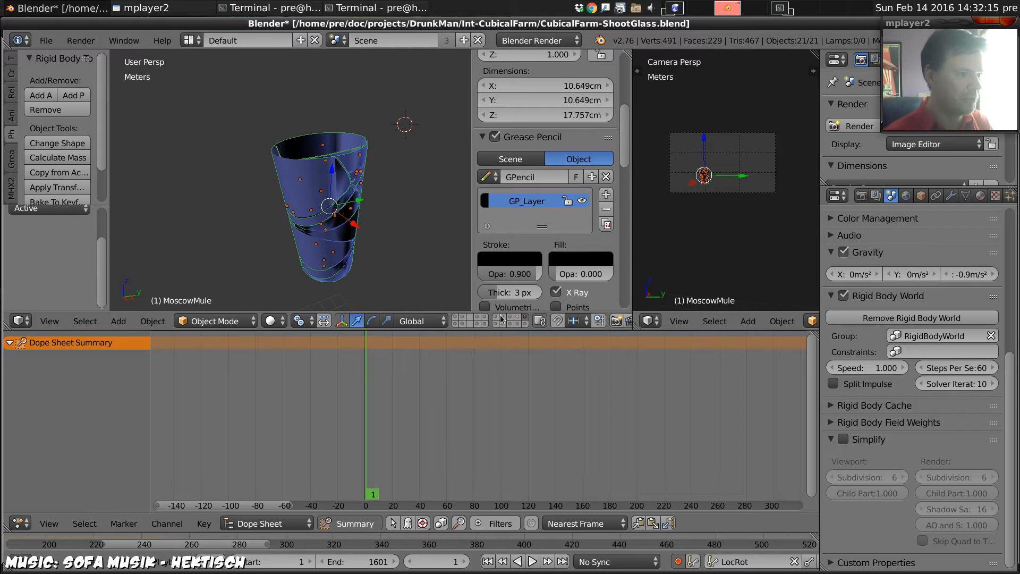
- Show only the original drink's layer and delete the unfractured MoscowMule glass
left_click(518, 318)
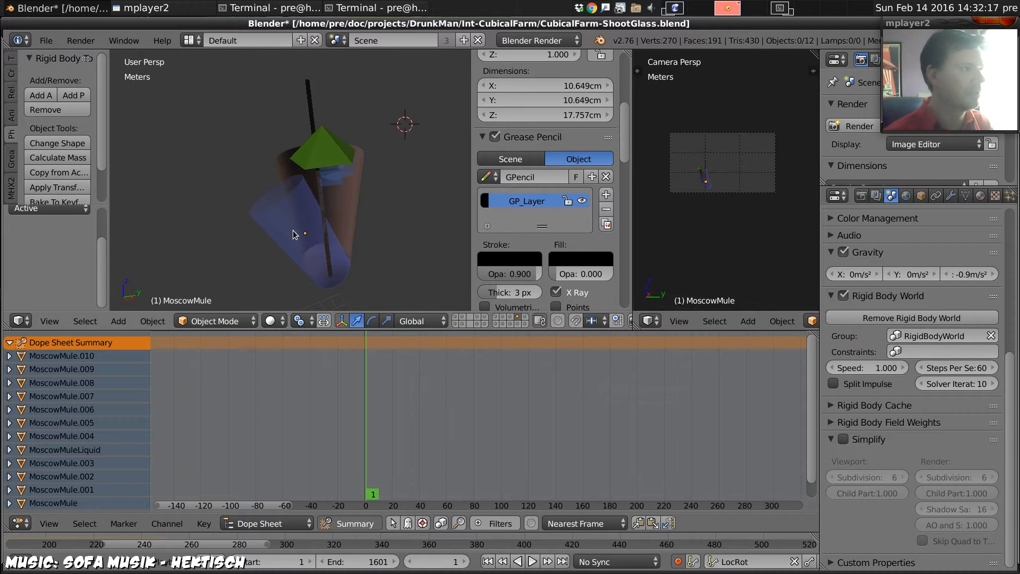
right_click(273, 215)
middle_click_drag(273, 214, 275, 184)
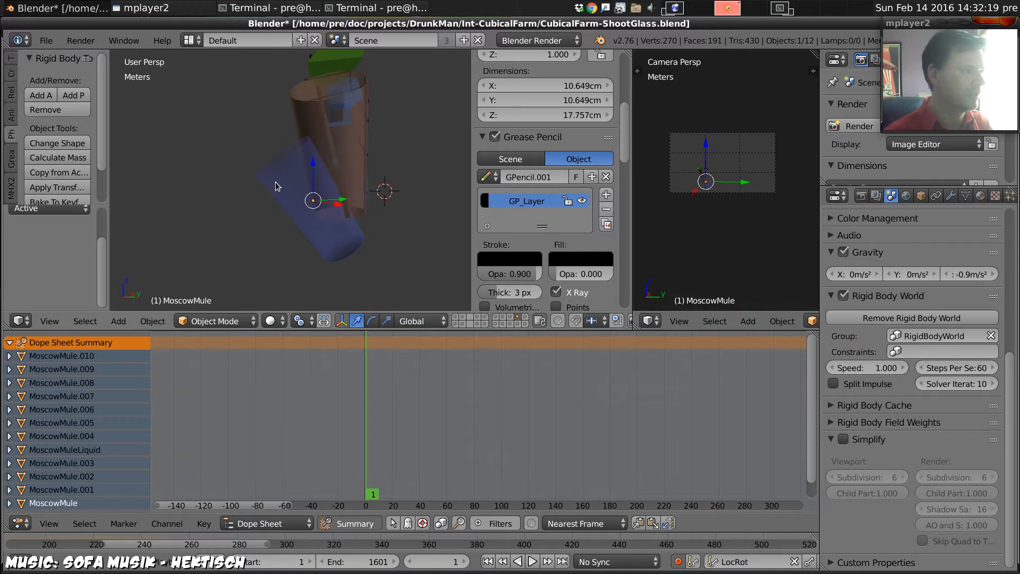
key("x")
left_click(281, 221)
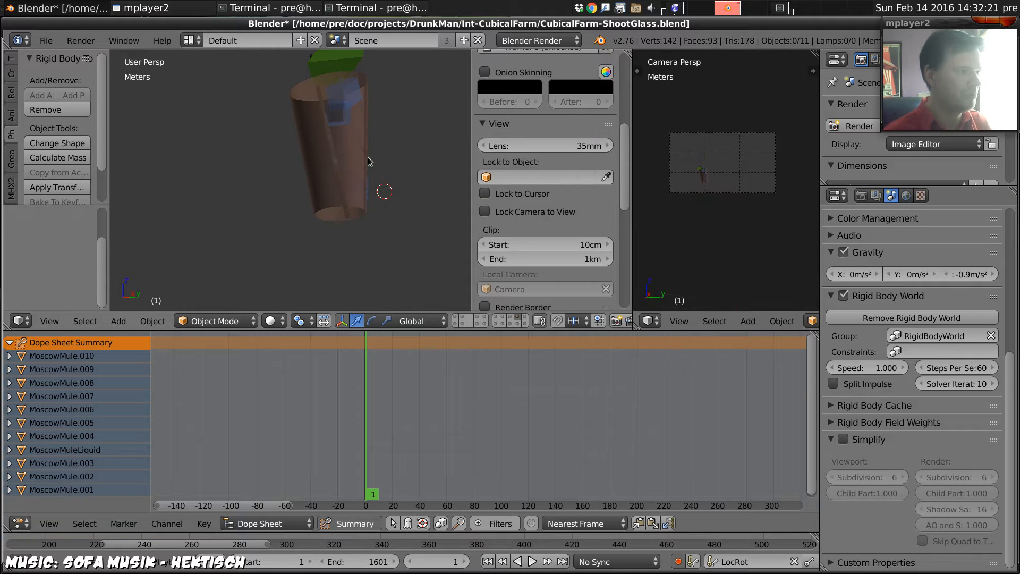
- Select the umbrella, straw and ice cubes in wireframe, leaving out the liquid, and move them to the glass cells' layer
mouse_move(368, 157)
middle_mouse_down()
mouse_move(356, 130)
mouse_move(348, 159)
mouse_move(360, 178)
middle_mouse_up()
key("z")
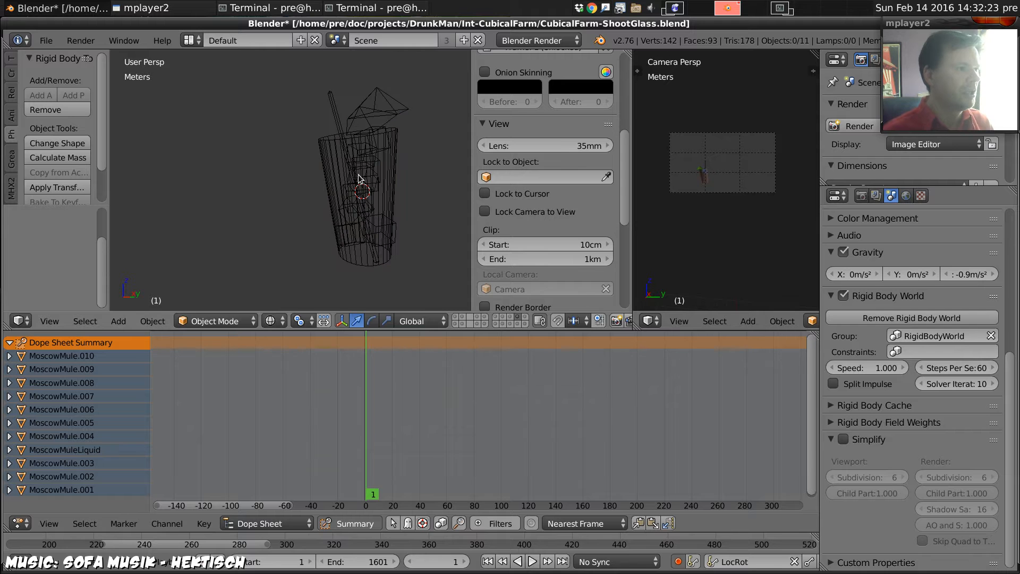
right_click(390, 113)
right_click(335, 112, "shift")
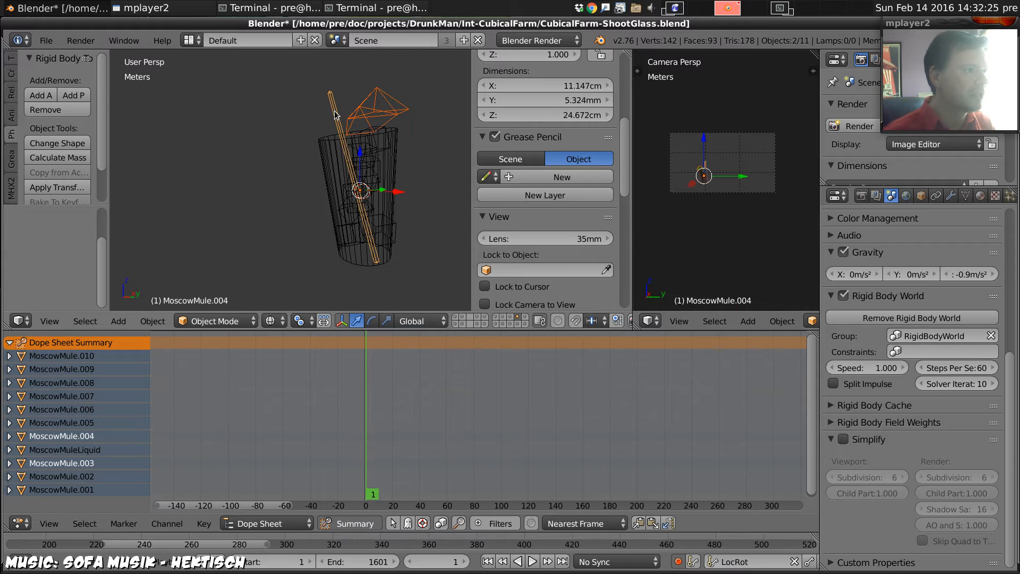
key("b")
left_click_drag(345, 135, 392, 282)
key("b")
middle_click_drag(309, 109, 327, 180)
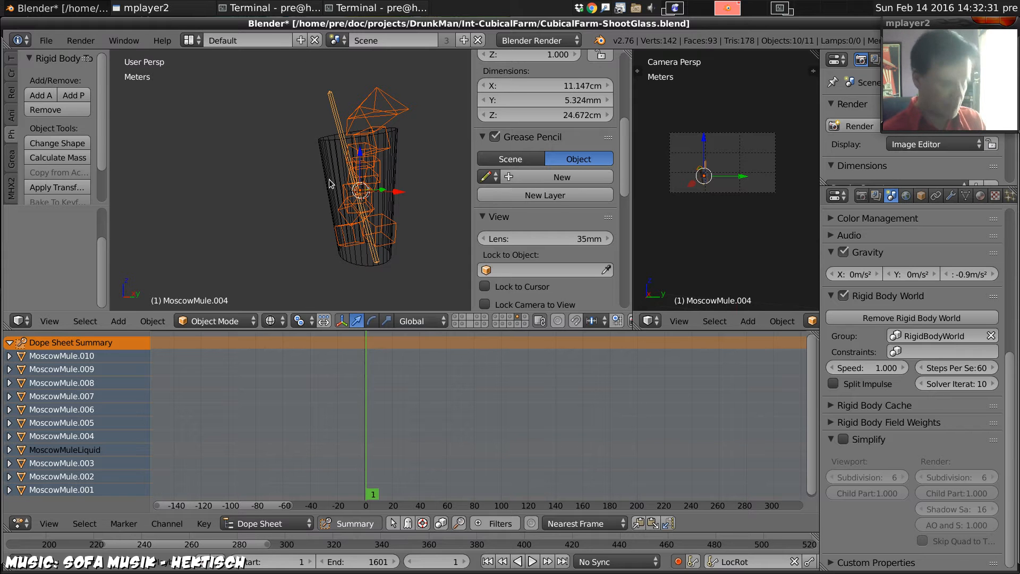
key("m")
left_click(547, 205)
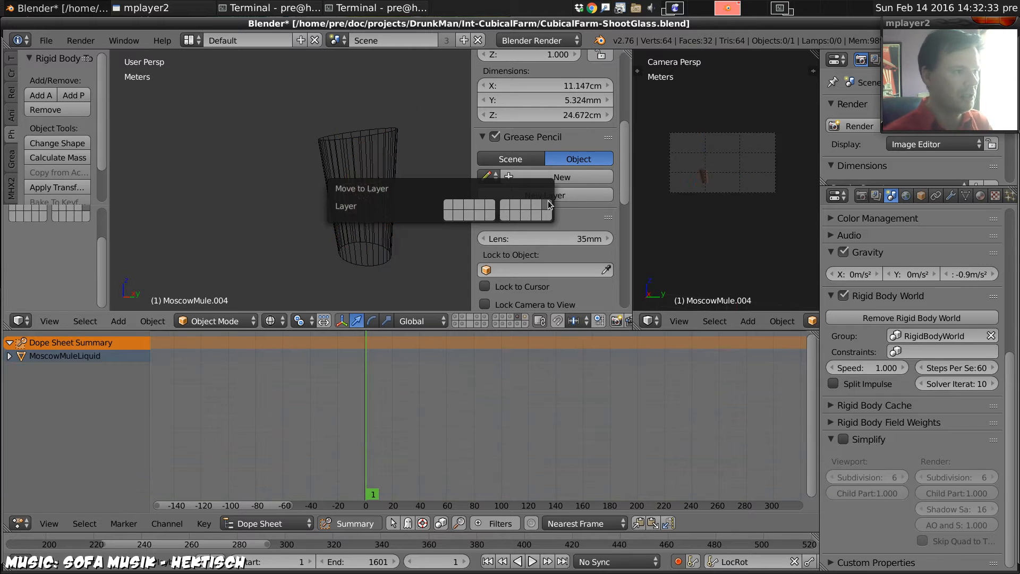
- Show the glass cells' layer and make the selected umbrella, straw and ice cubes active rigid bodies, with solid shading restored
left_click(527, 320)
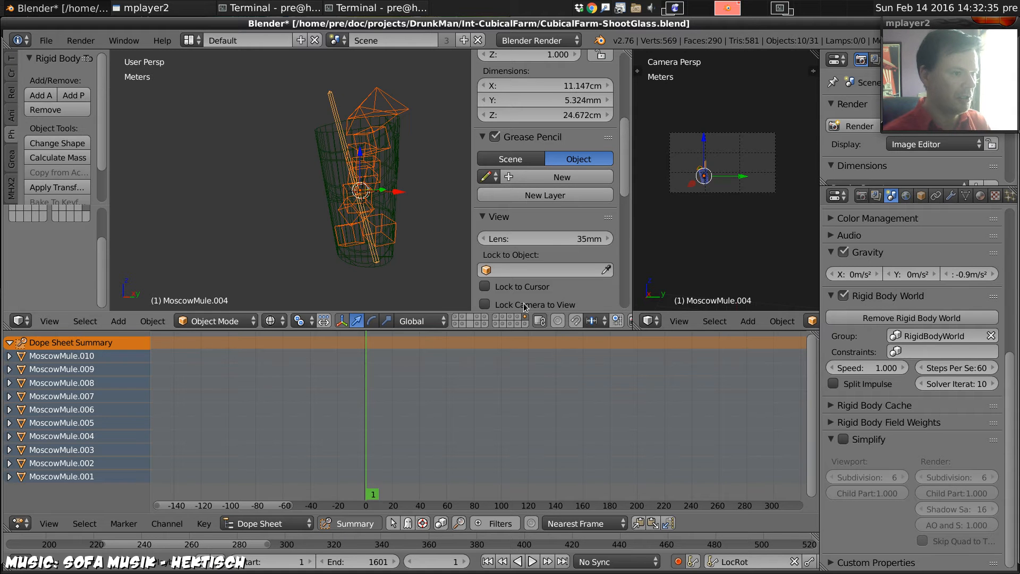
left_click(33, 94)
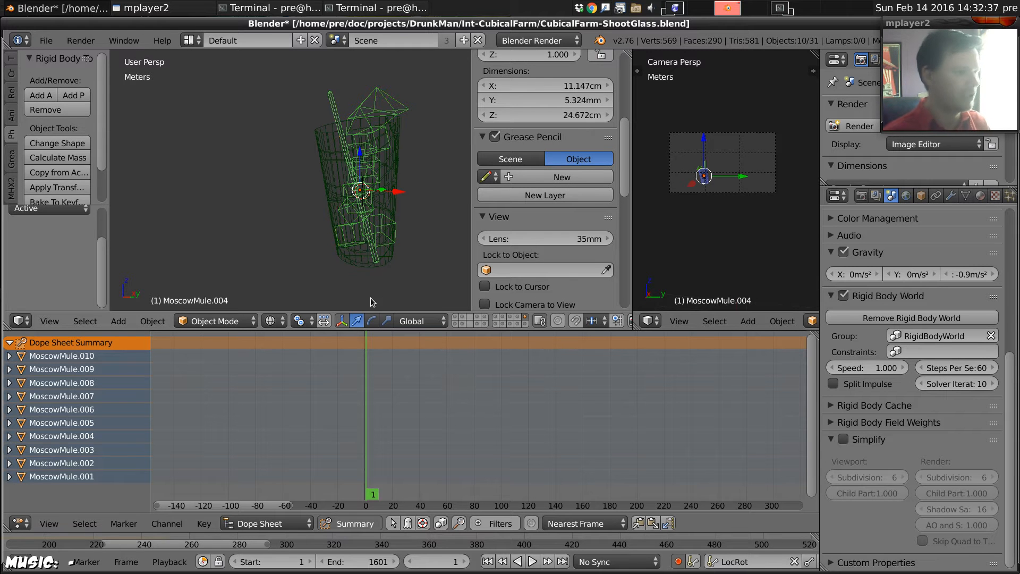
key("z")
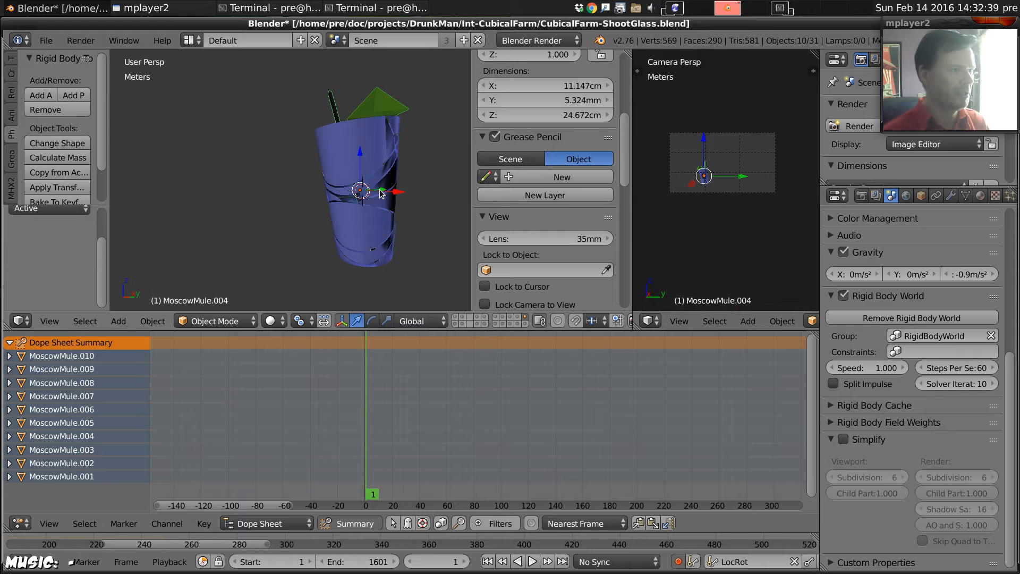
- Play the simulation of the glass cells together with the drink's contents and return to frame 1
key("alt+a")
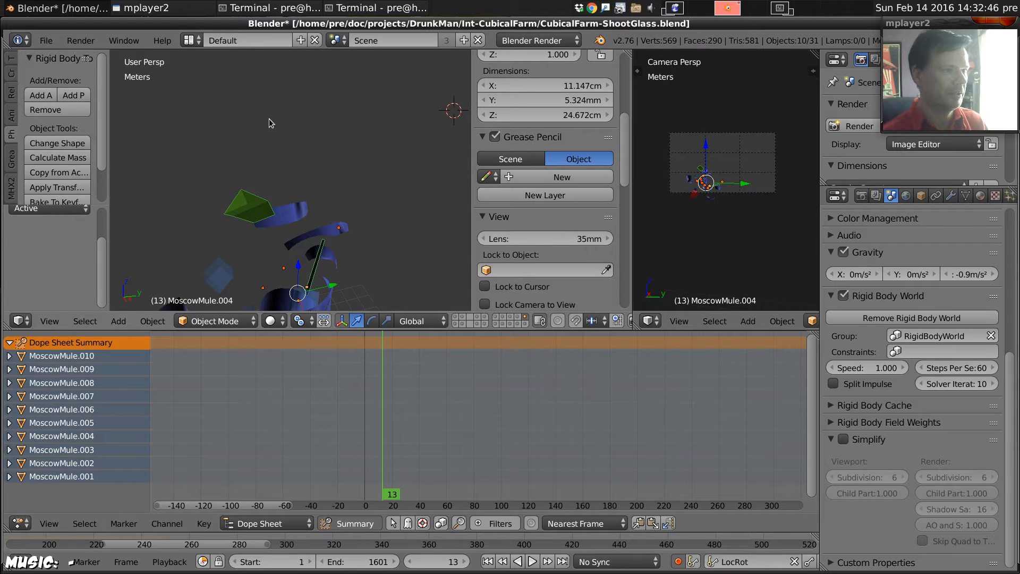
middle_click_drag(269, 119, 306, 189)
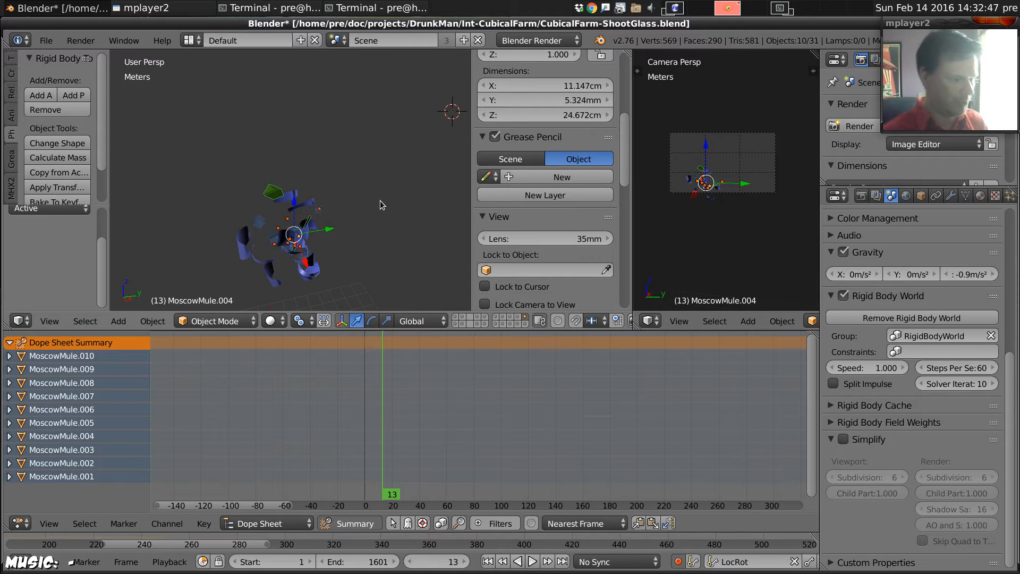
key("Escape")
key("alt+a")
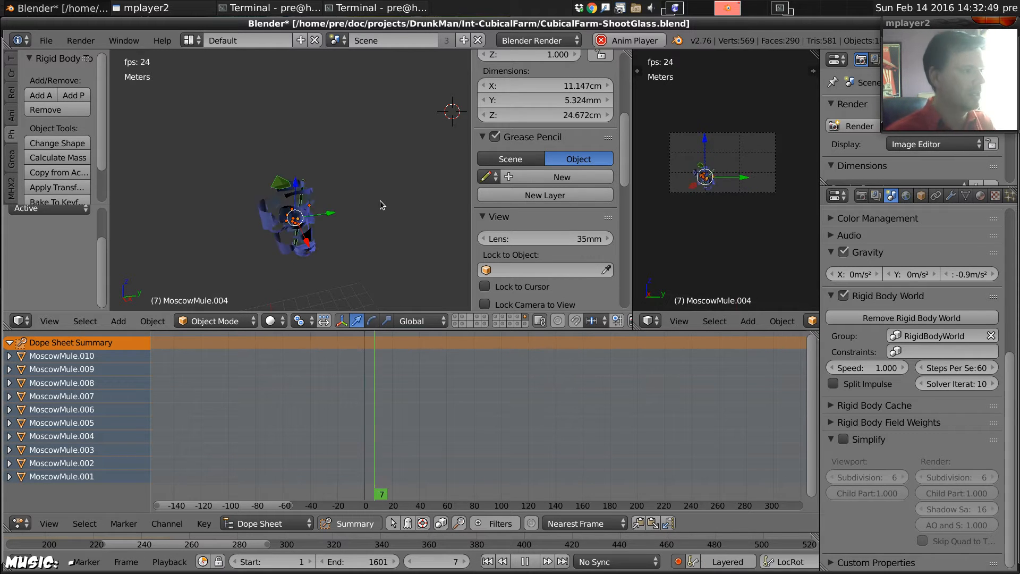
key("Down")
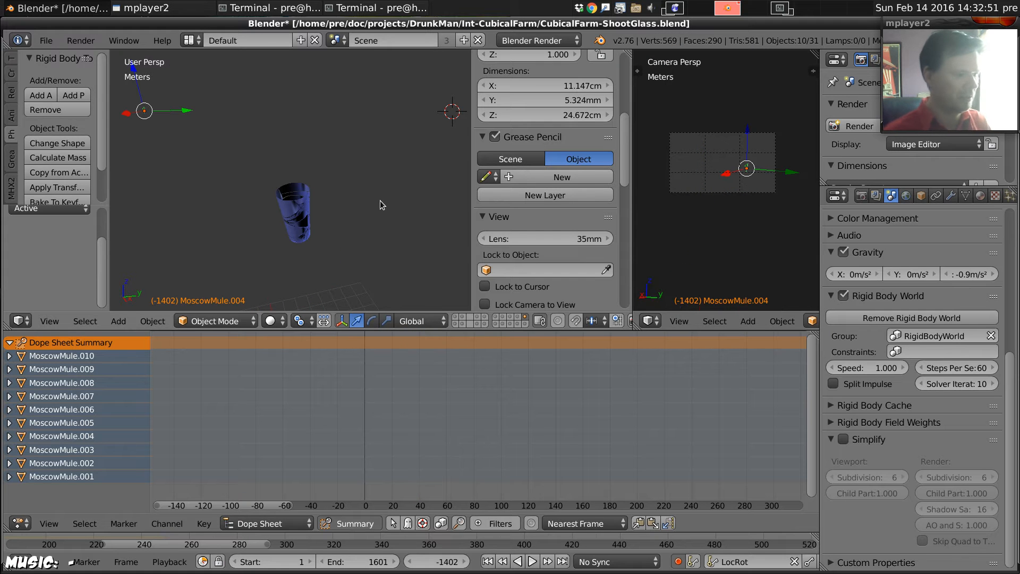
key("shift+Left")
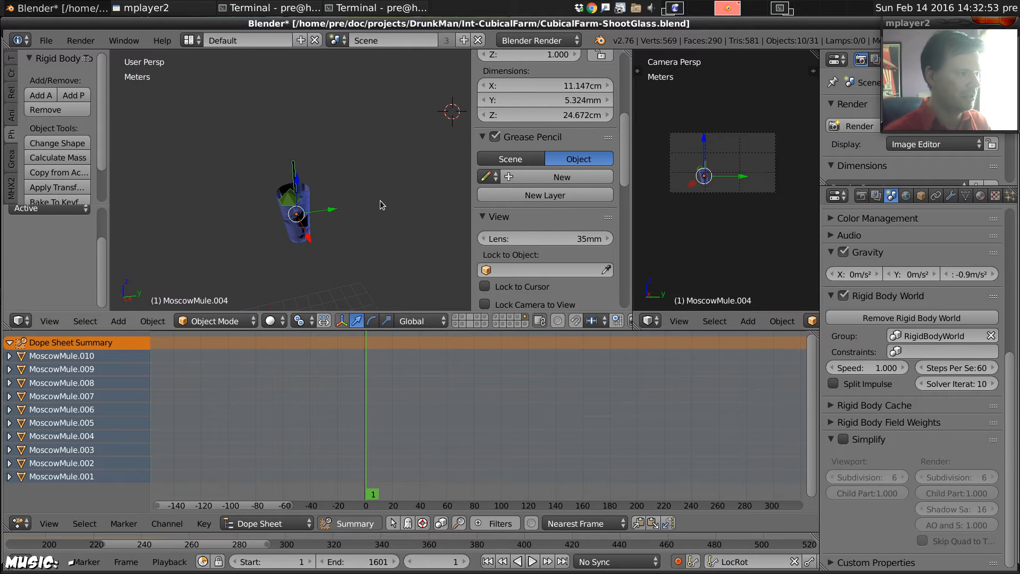
key("alt+a")
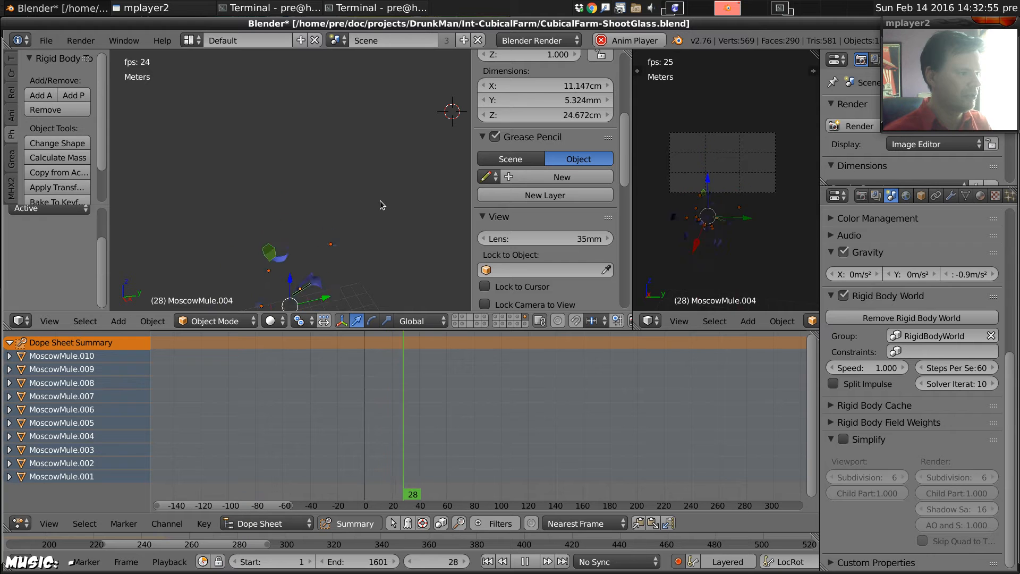
key("Escape")
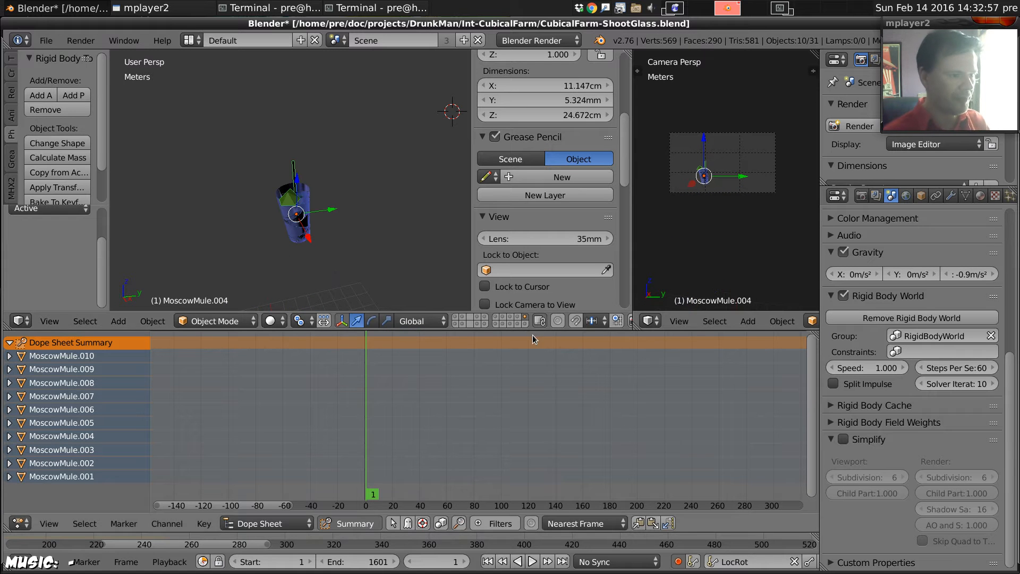
- Show the gun and bullet layer too, play the simulation, and step back to frame 0
left_click(523, 324, "shift")
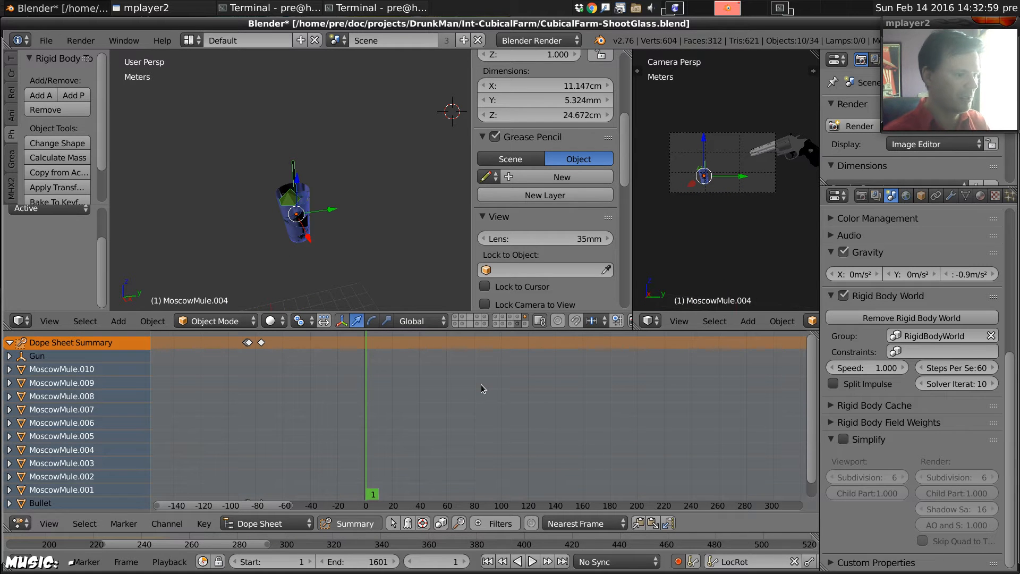
key("alt+a")
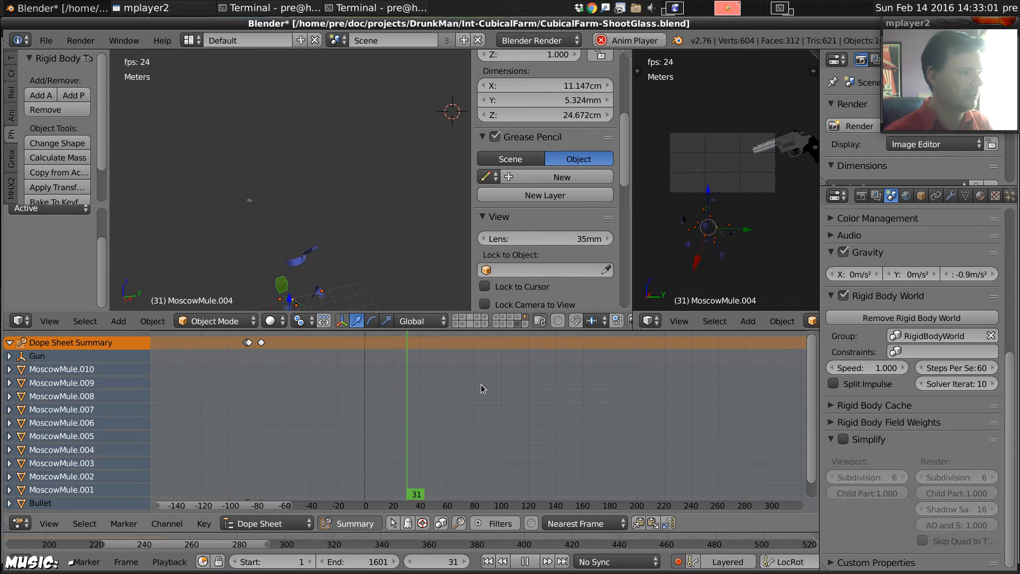
key("alt+a")
key("shift+Down")
key("shift+Down")
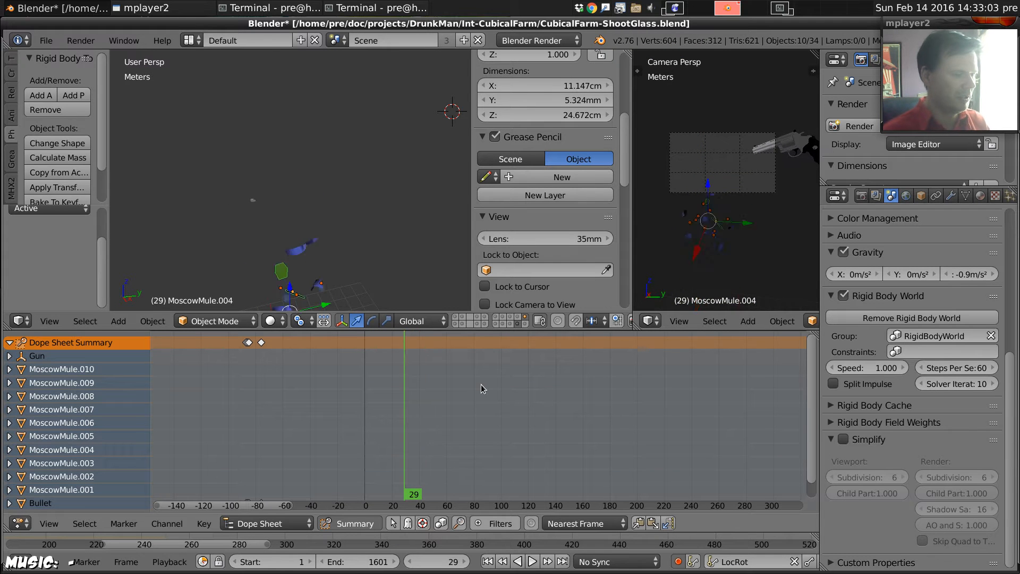
key("shift+Down")
key("shift+Down")
key("shift+Down")
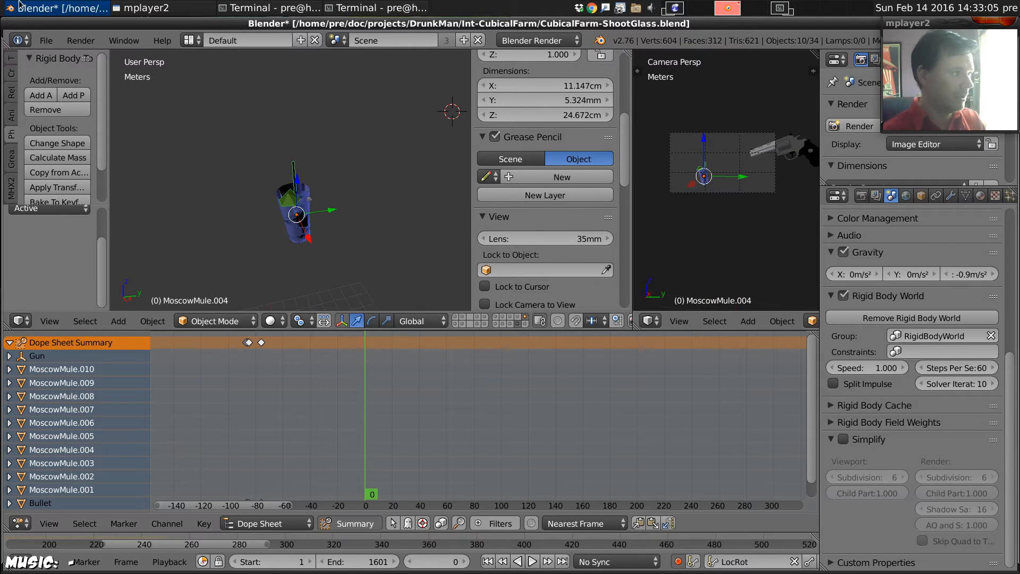
- Save the Blender file
left_click(46, 40)
left_click(113, 156)
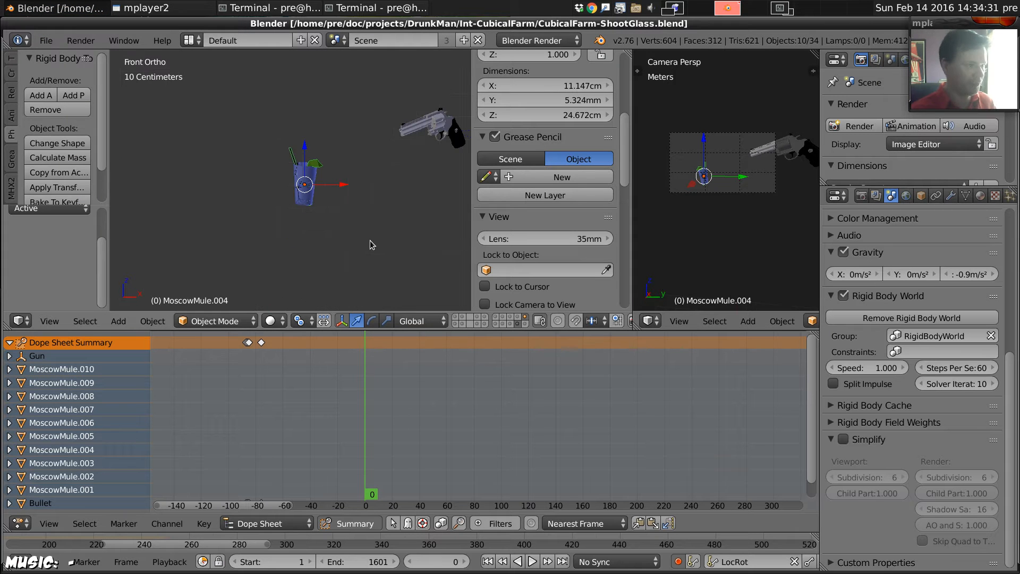
key("alt+Tab")
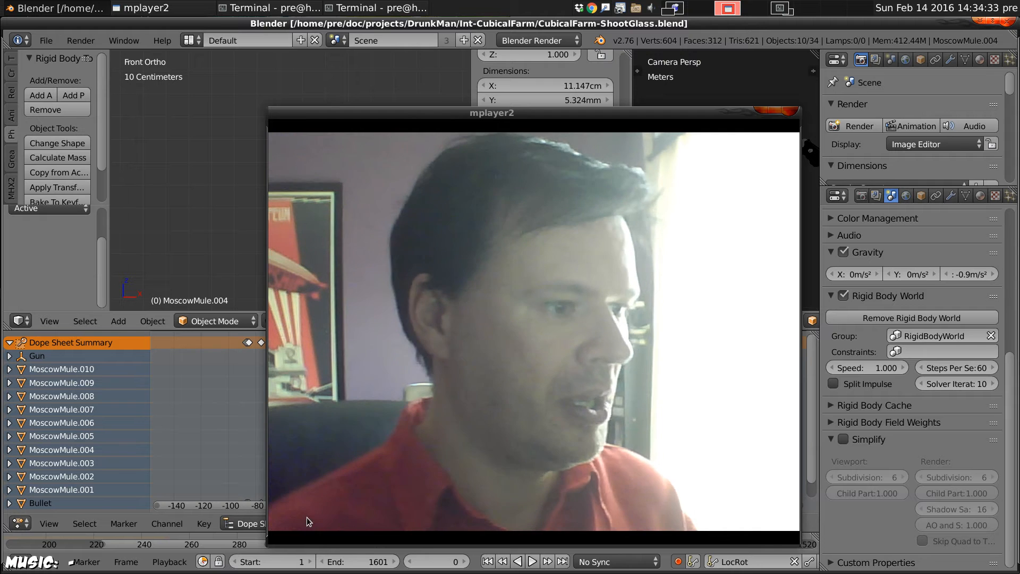
left_click_drag(281, 535, 648, 239)
left_click_drag(690, 115, 920, 26)
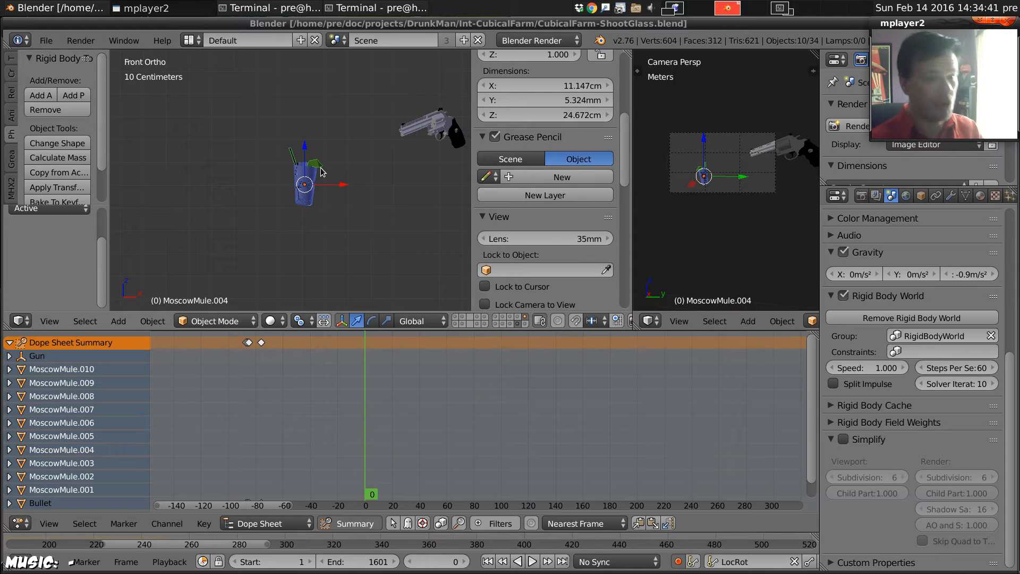
- Show only the liquid's layer and fill the top edge loop of the MoscowMuleLiquid mesh with a face
left_click(517, 318)
scroll(319, 211, "up", 3)
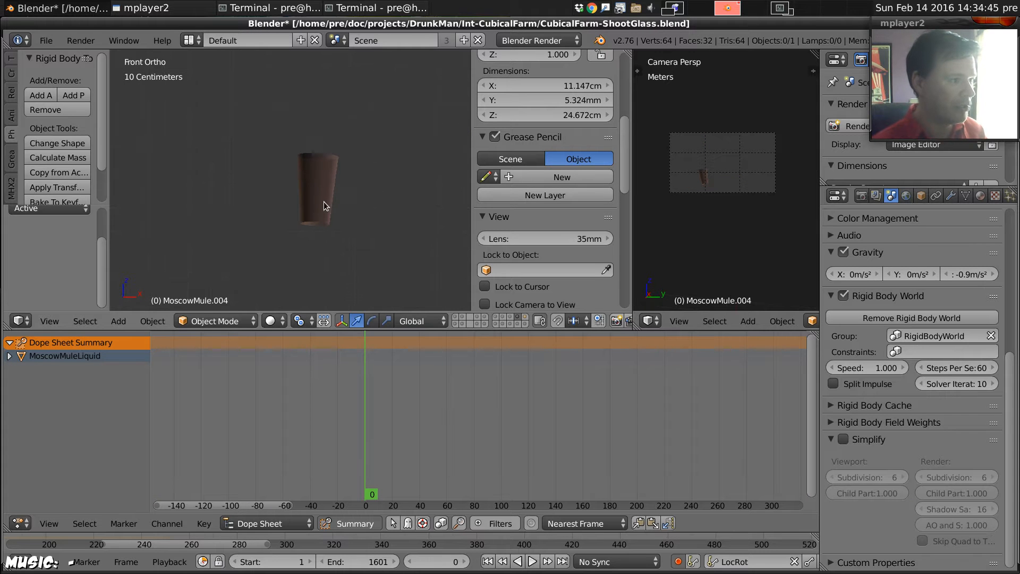
right_click(323, 165)
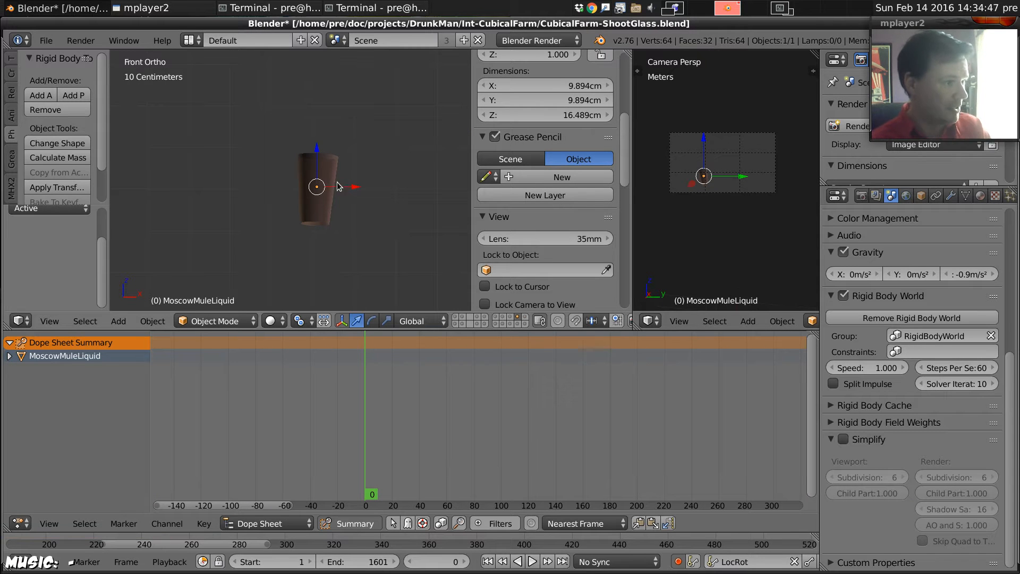
middle_click_drag(338, 151, 335, 205)
key("Tab")
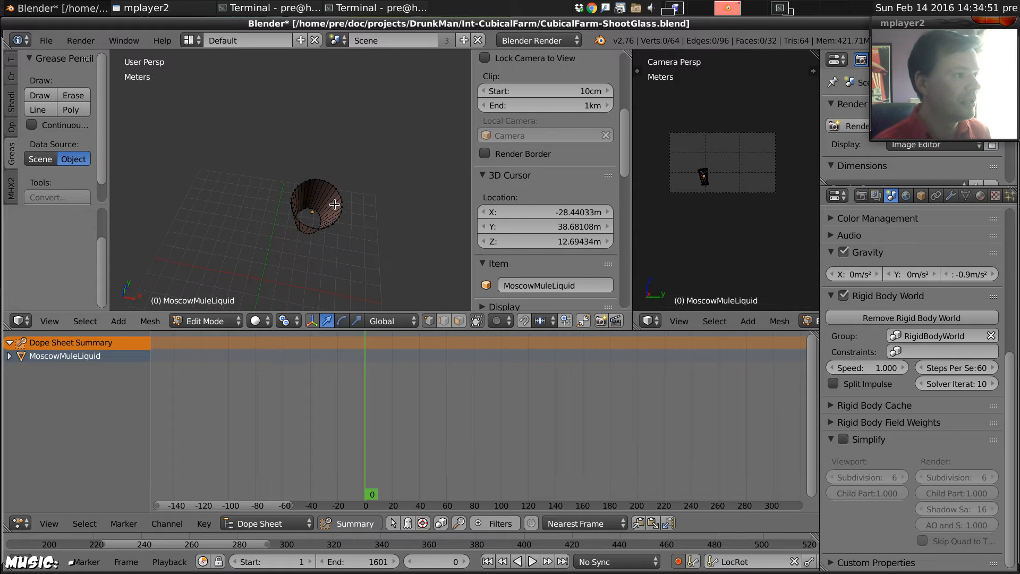
right_click(332, 183, "alt")
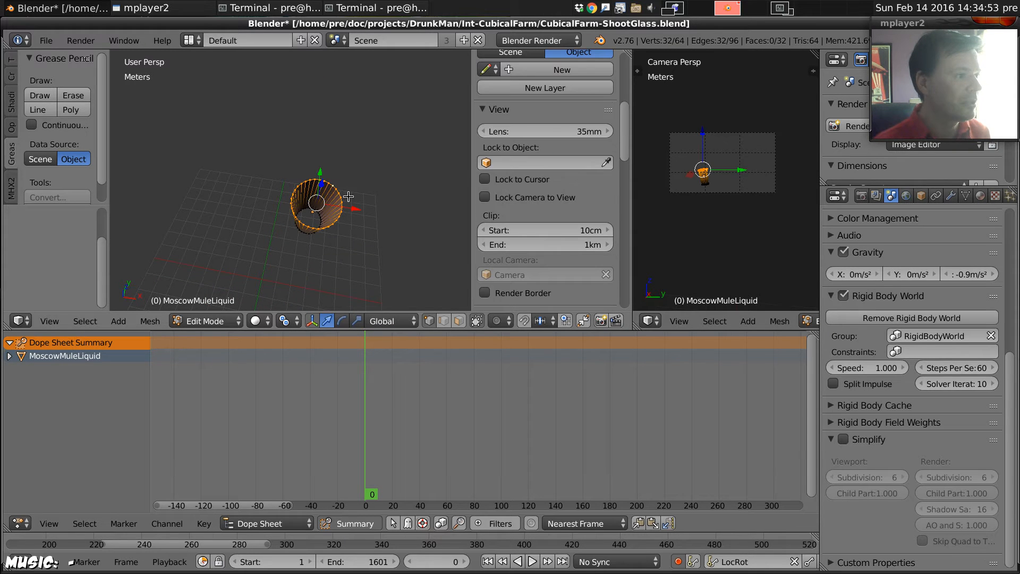
key("f")
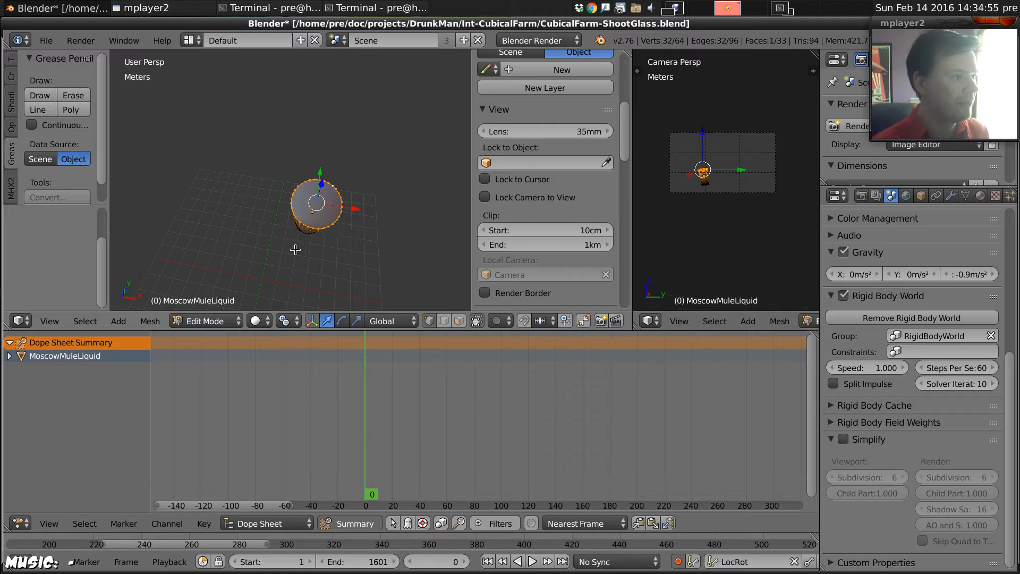
- Fill the bottom edge loop of the MoscowMuleLiquid mesh with a face and select the entire mesh
middle_click_drag(296, 250, 325, 179)
right_click(326, 179)
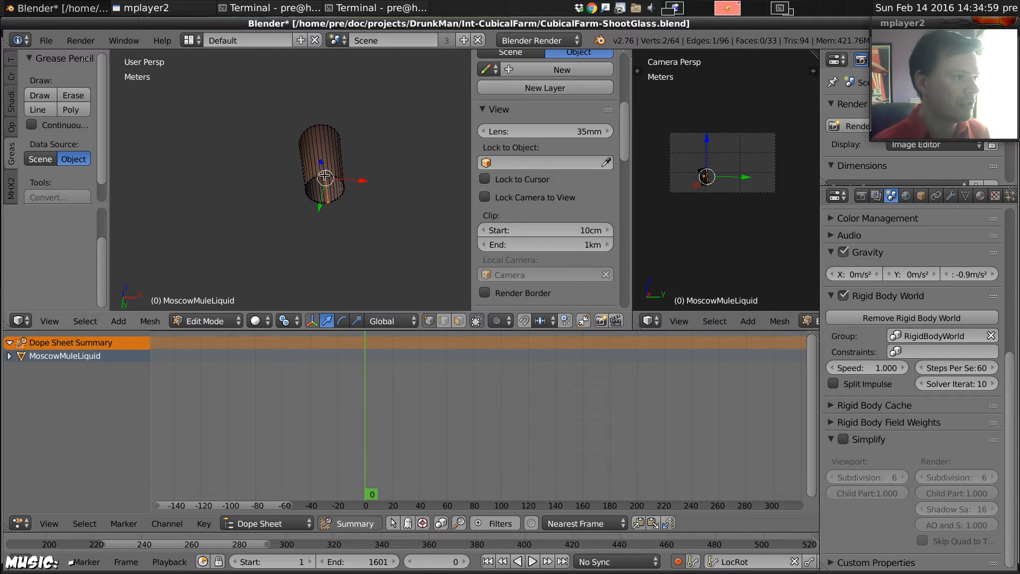
right_click(317, 175, "alt")
key("f")
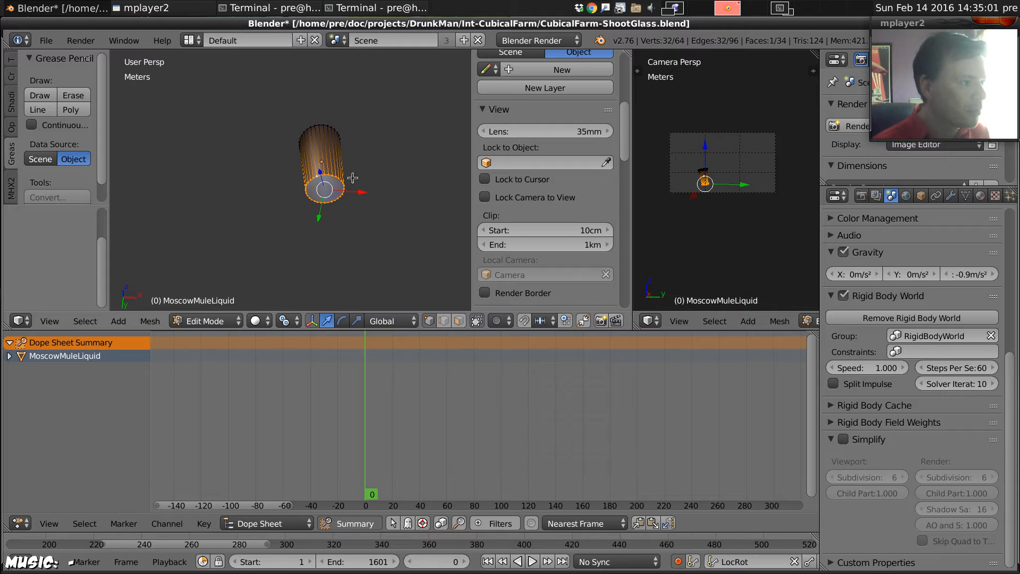
middle_click_drag(358, 148, 350, 173)
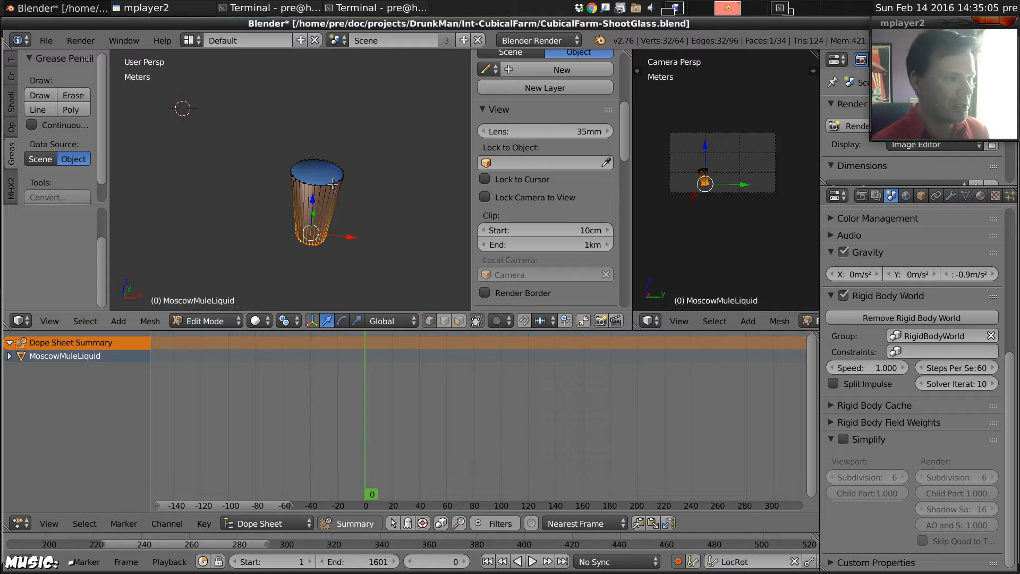
key("a")
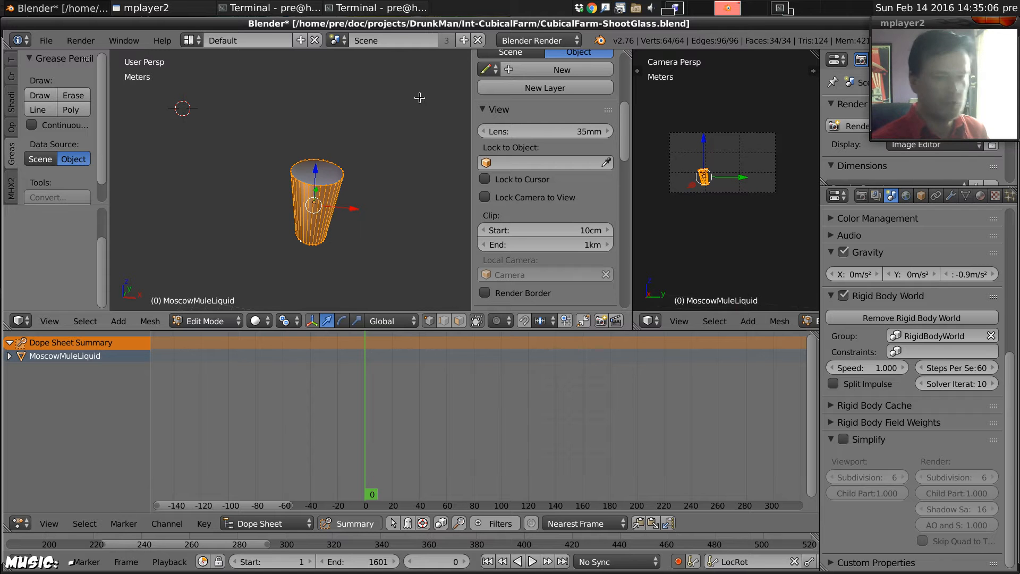
- Assign the VodkaEtc material to the entire MoscowMuleLiquid mesh
left_click(980, 195)
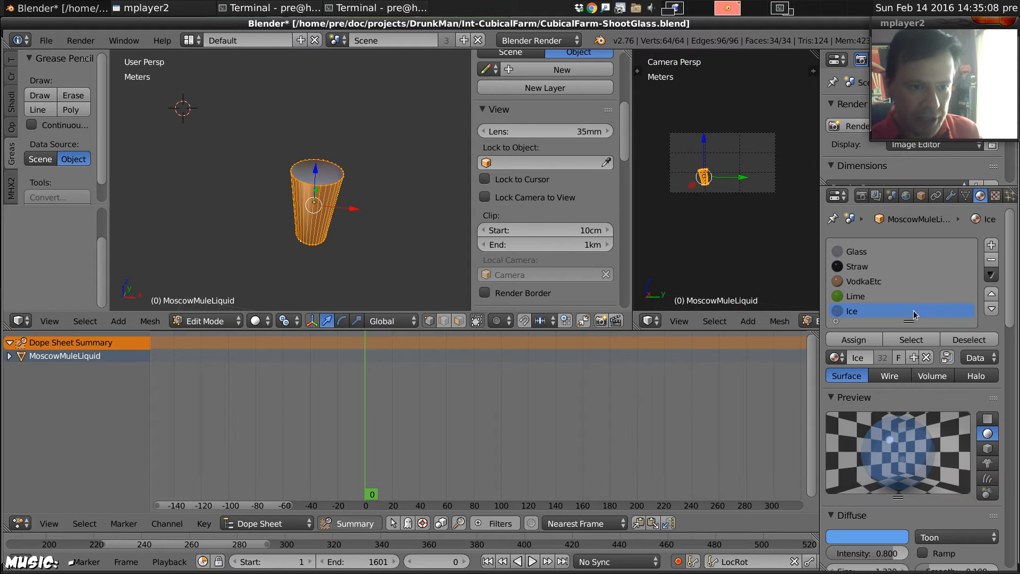
left_click(864, 282)
left_click(853, 340)
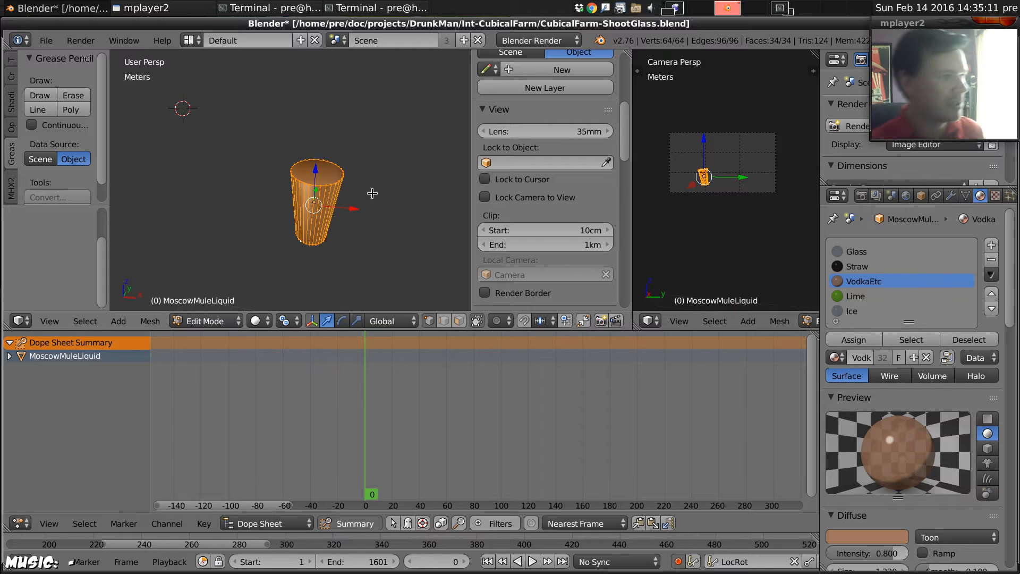
- Enable fluid physics on MoscowMuleLiquid and set its type to Fluid
key("KP_1")
key("KP_5")
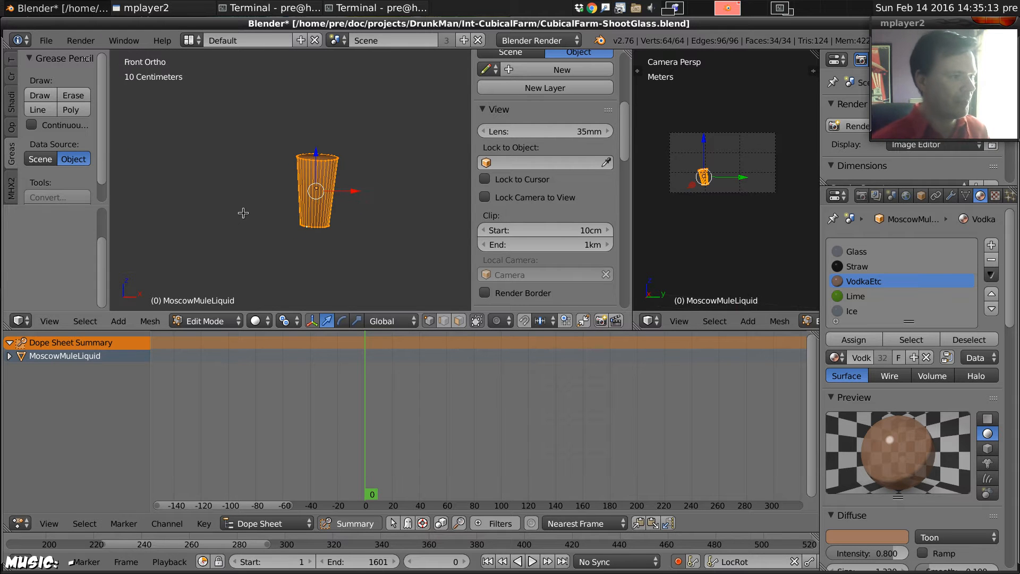
key("z")
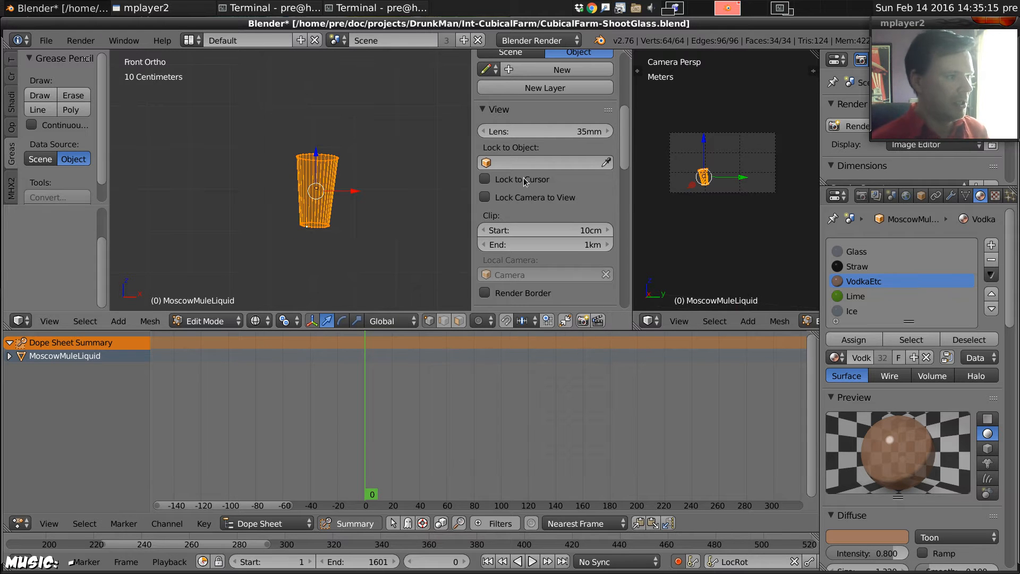
scroll(982, 192, "down", 3)
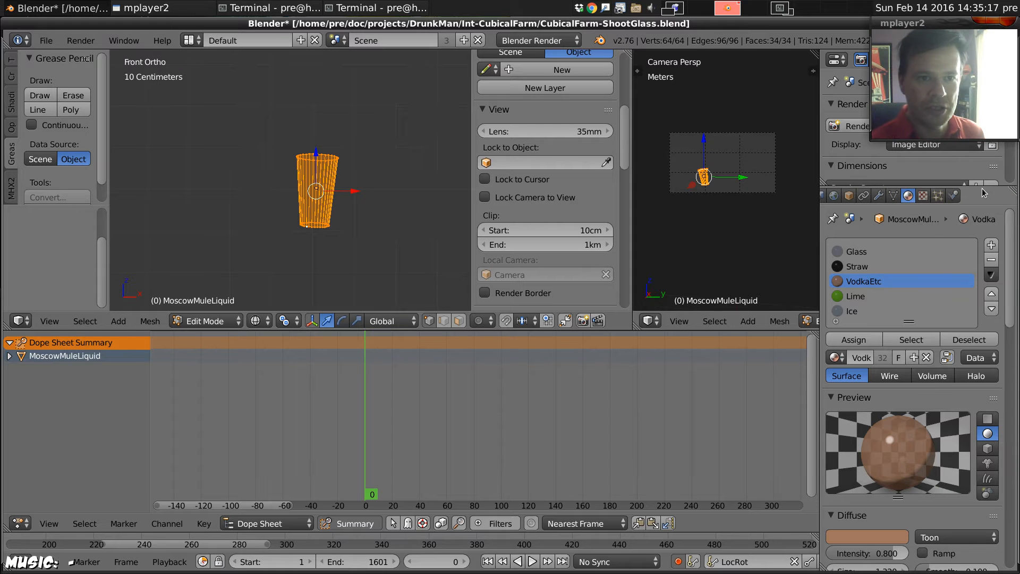
left_click(953, 195)
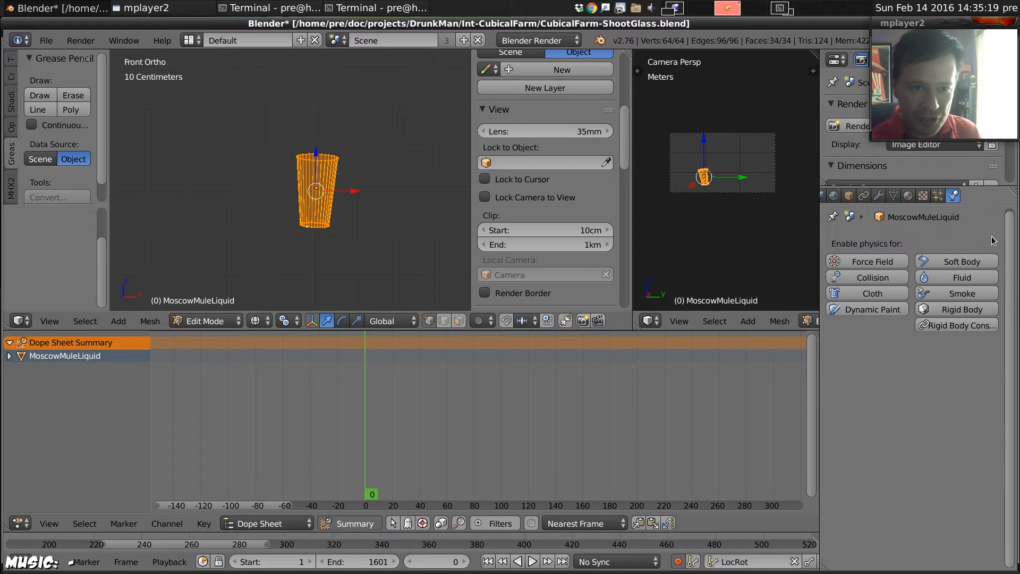
left_click(999, 281)
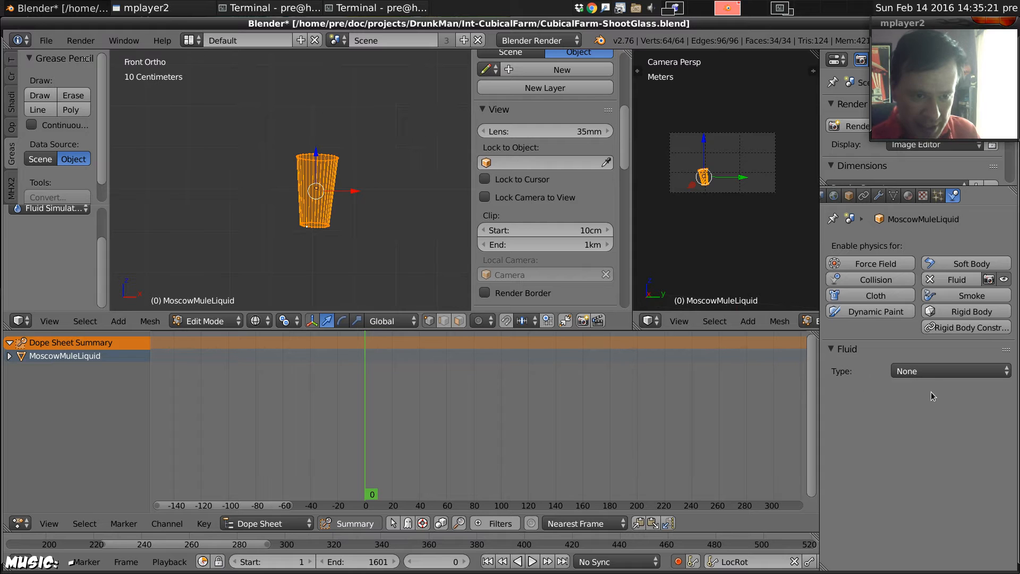
left_click(931, 371)
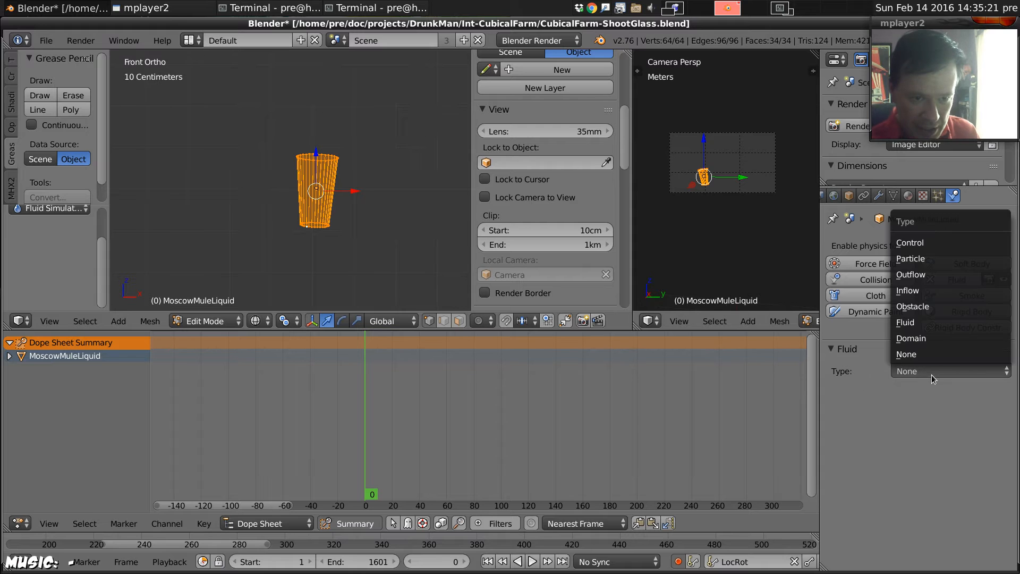
left_click(921, 322)
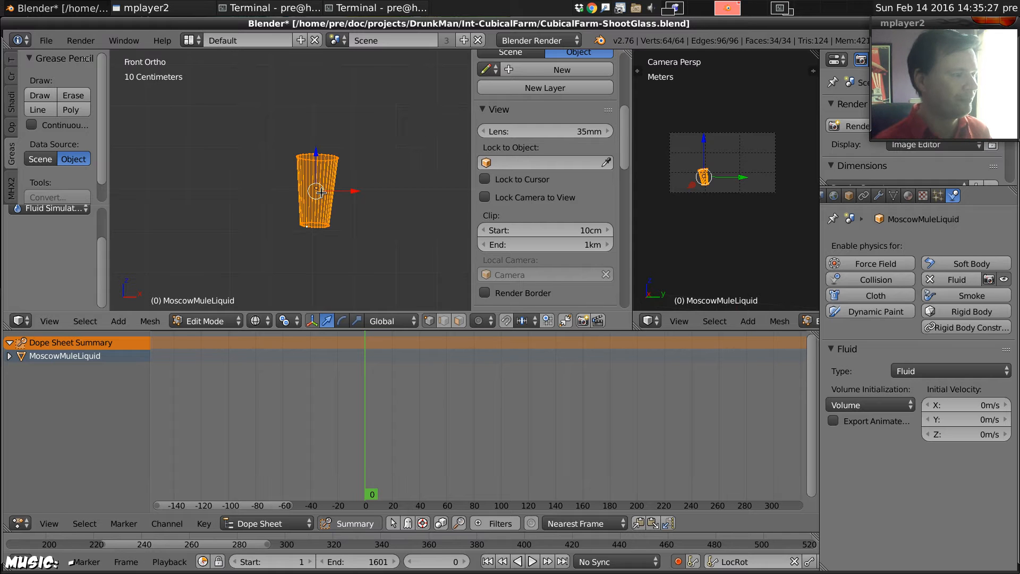
- Return MoscowMuleLiquid to Object Mode with solid shading and add a cube mesh to the scene
scroll(341, 188, "down", 1)
key("z")
scroll(339, 185, "down", 3)
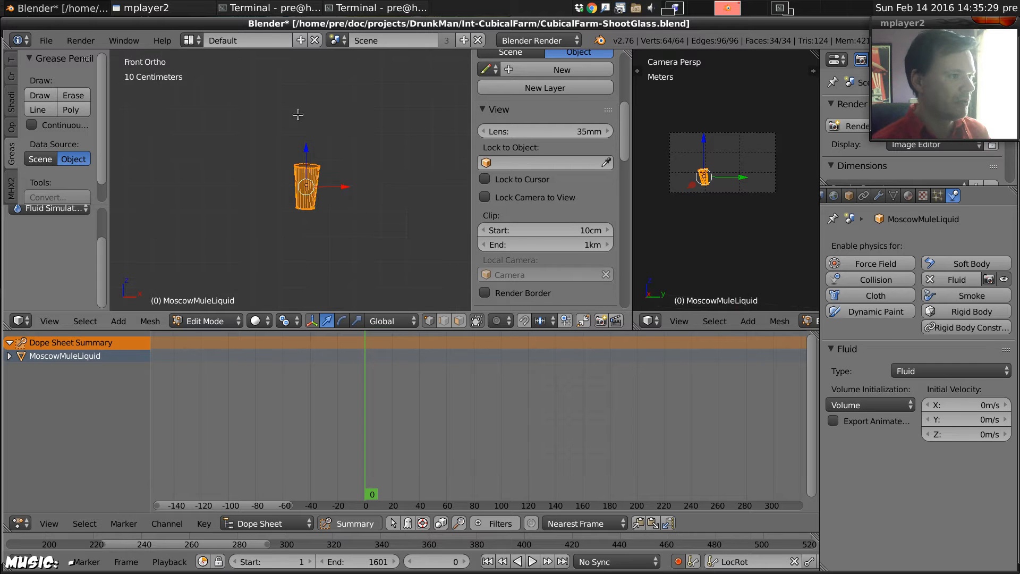
scroll(298, 114, "down", 3)
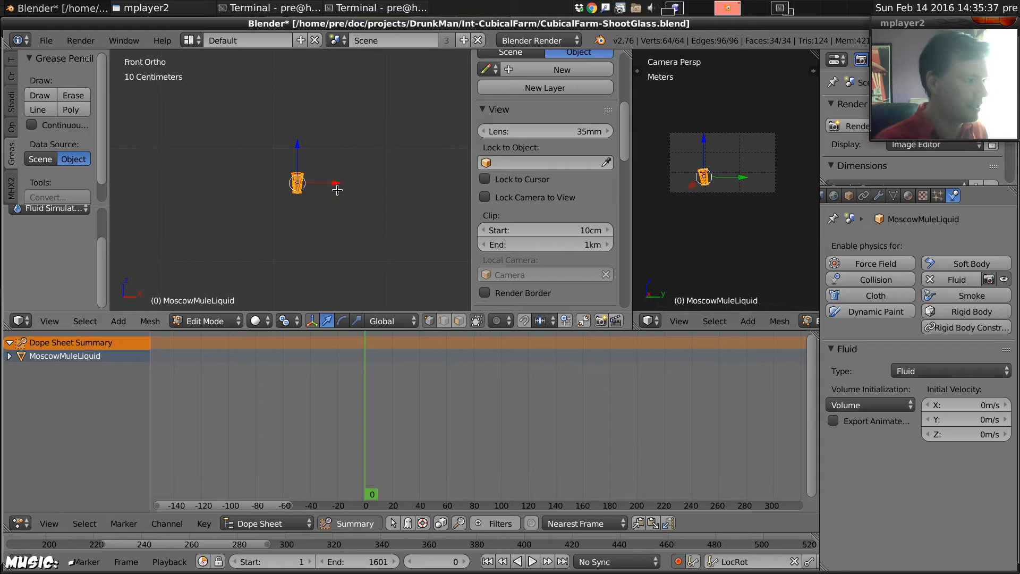
key("Tab")
left_click(118, 321)
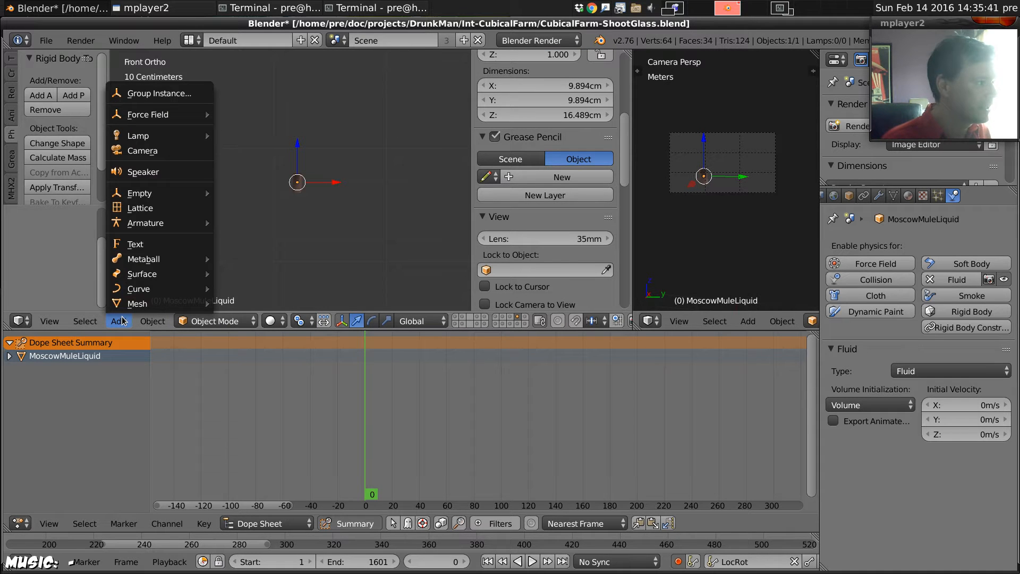
mouse_move(159, 304)
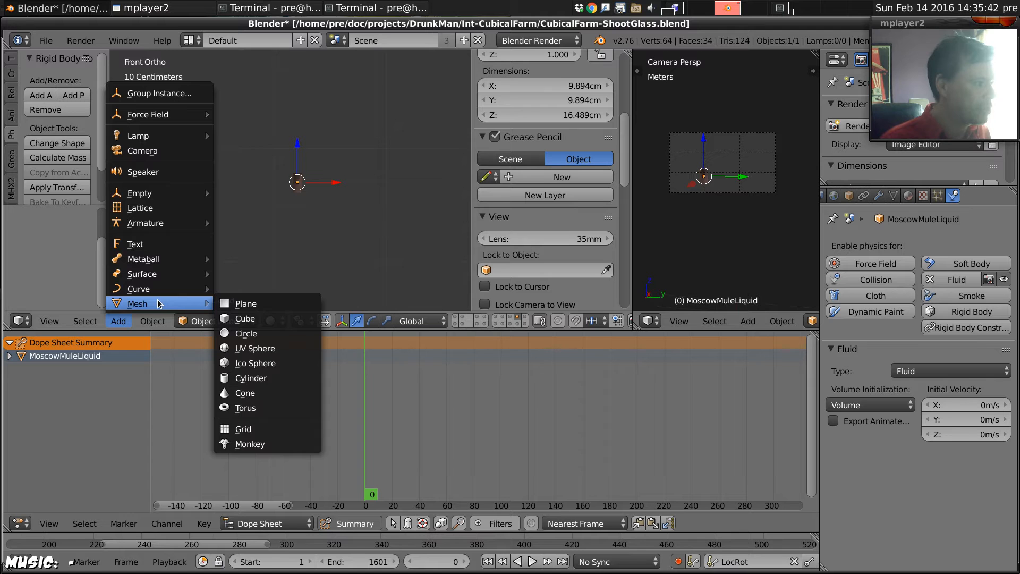
left_click(269, 318)
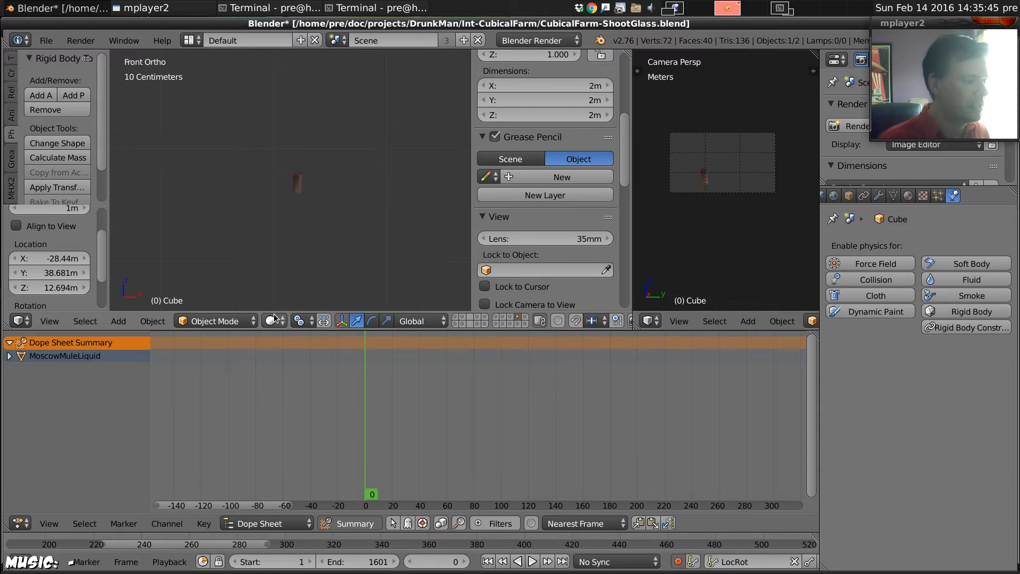
- In front view, move the cube about 30.8 m along X and 1.3 m up so it lines up with the liquid
scroll(329, 190, "down", 3)
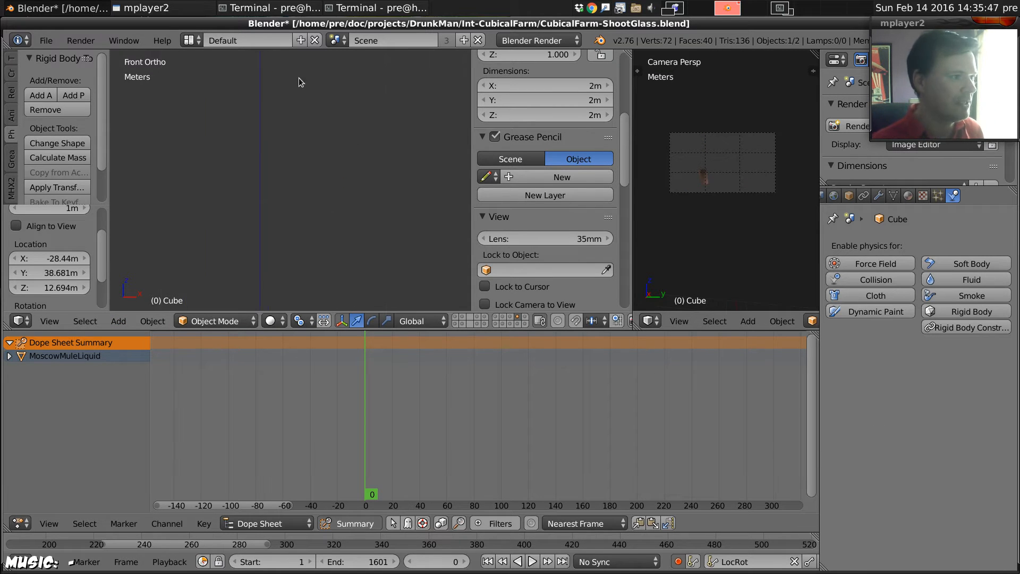
middle_click_drag(299, 78, 312, 130, "ctrl")
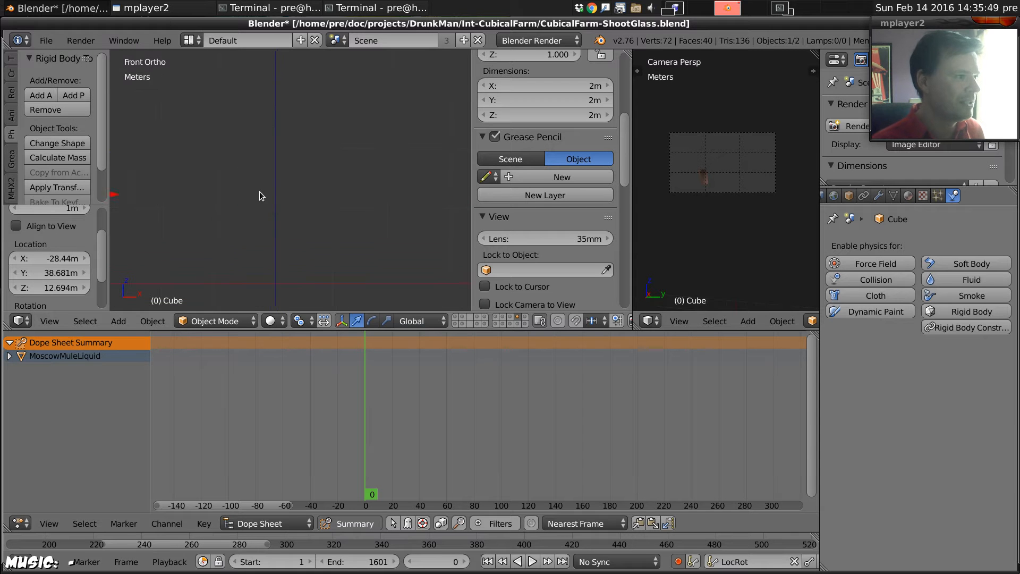
key("g")
left_click(163, 201)
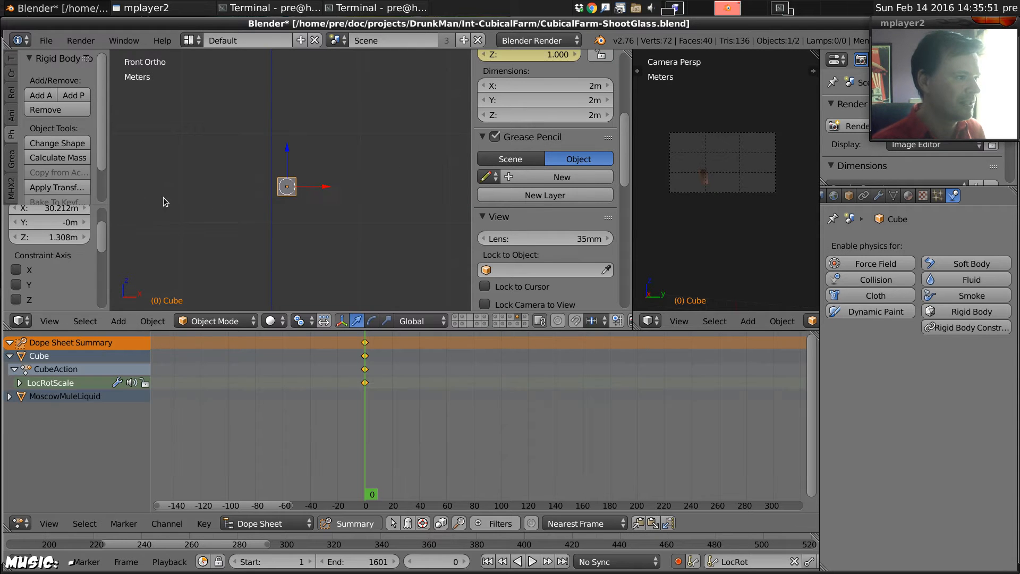
middle_click_drag(252, 198, 270, 109, "ctrl")
key("g")
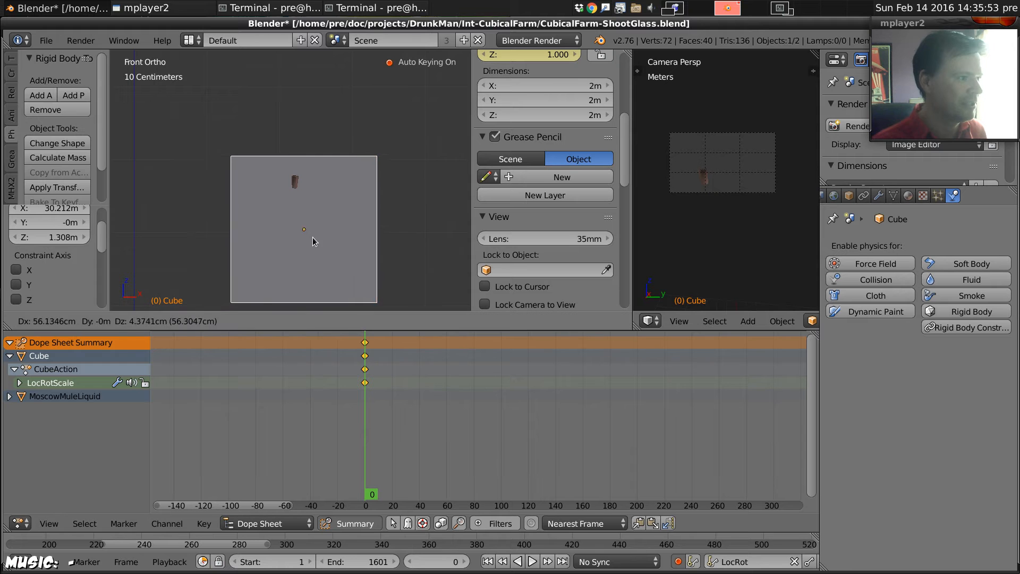
left_click(309, 241)
- In top view, move the cube about 39.3 m along negative Y to bring it over the liquid
key("KP_7")
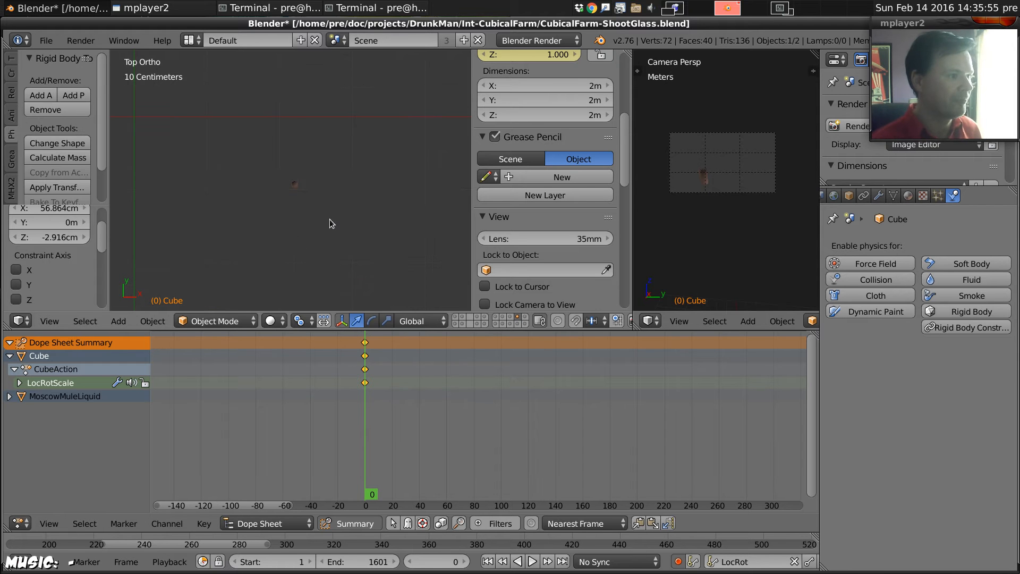
scroll(329, 111, "down", 15)
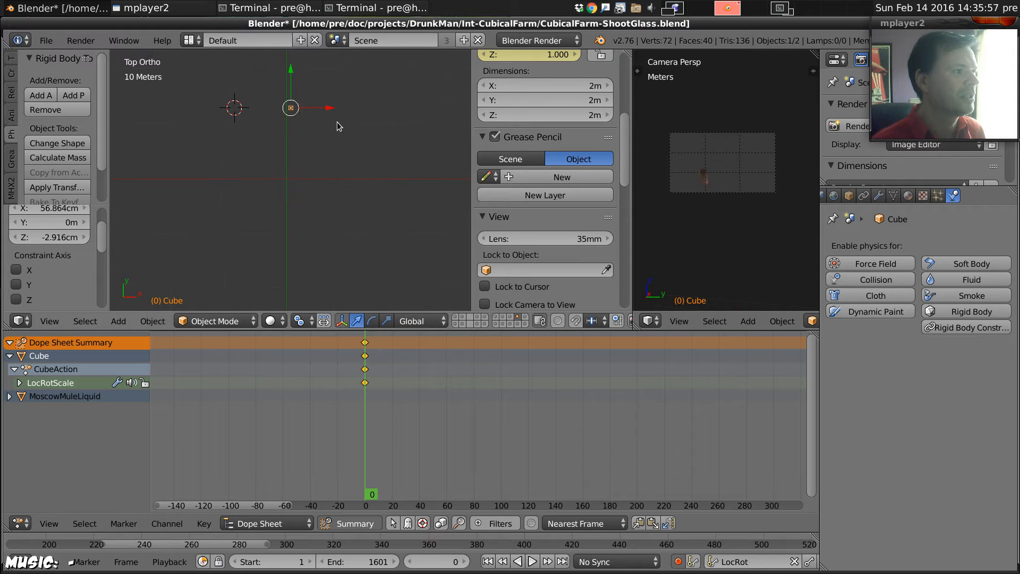
key("g")
left_click(336, 209)
scroll(326, 176, "up", 5)
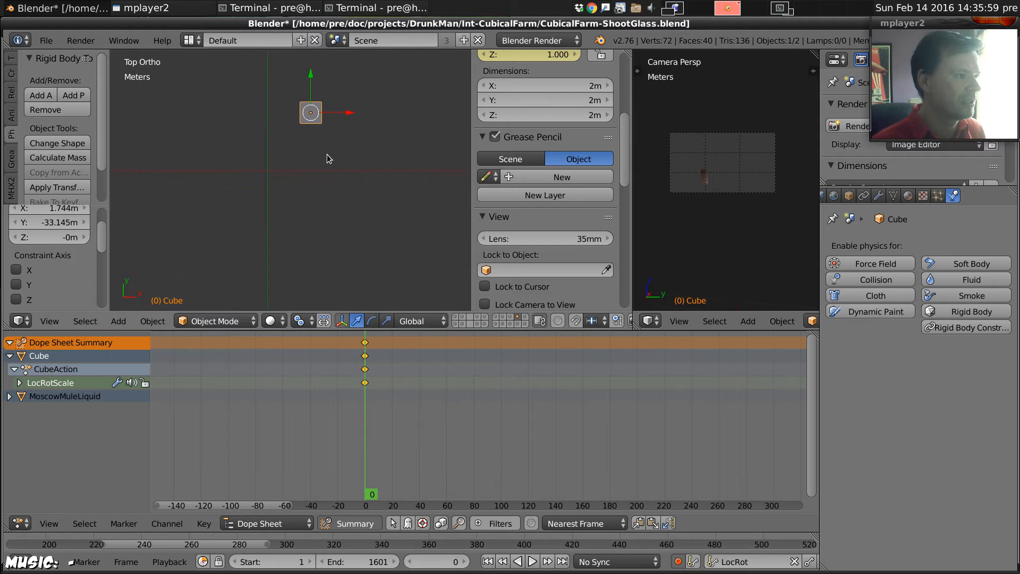
scroll(335, 175, "up", 2)
middle_click_drag(330, 139, 317, 189, "shift")
scroll(320, 181, "up", 1)
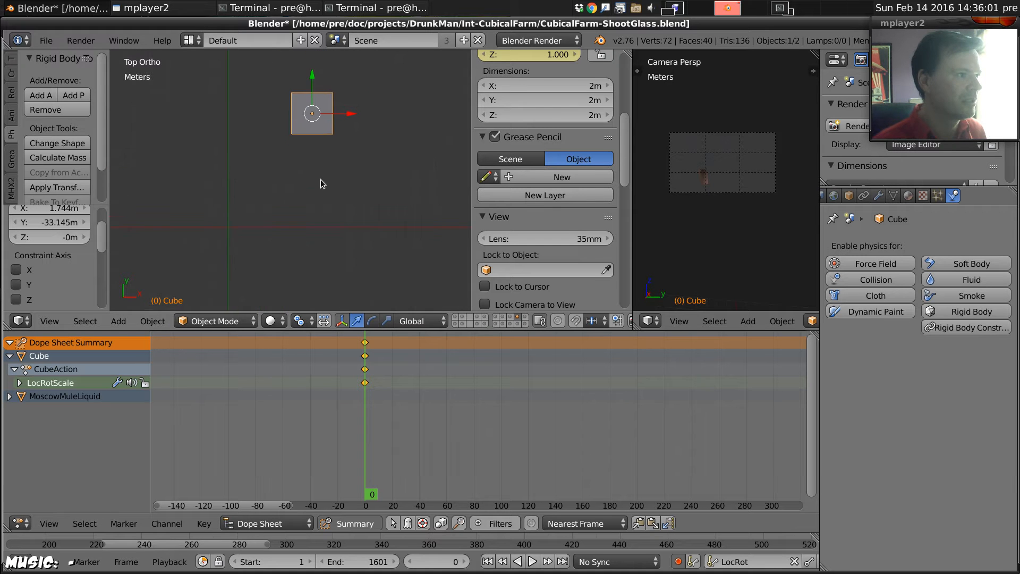
key("g")
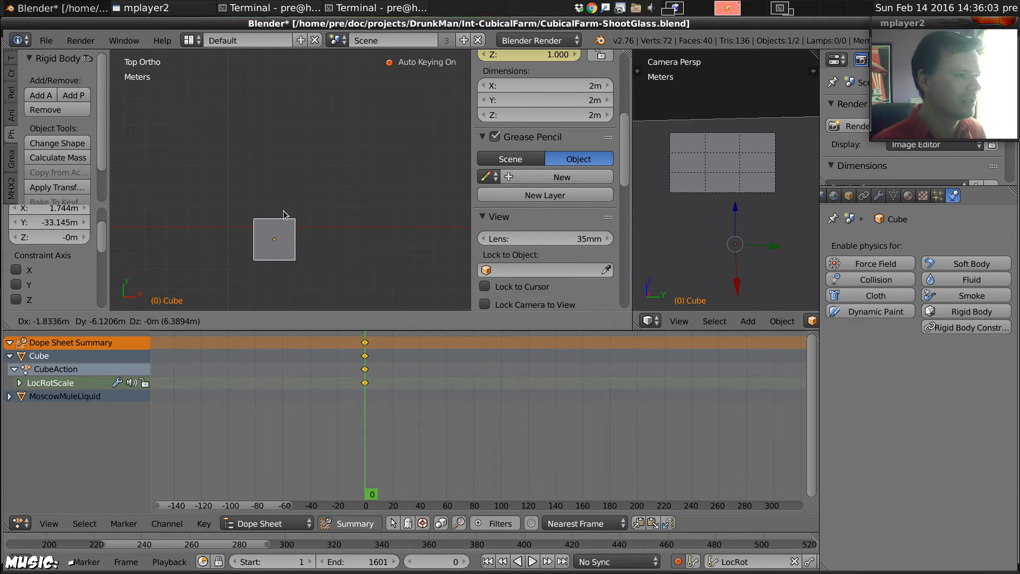
left_click(285, 212)
- Switch to wireframe display and centre the cube on the liquid in top view, shifting it about 34 cm along negative Y
middle_click_drag(300, 257, 298, 112, "shift")
scroll(300, 206, "up", 1)
key("z")
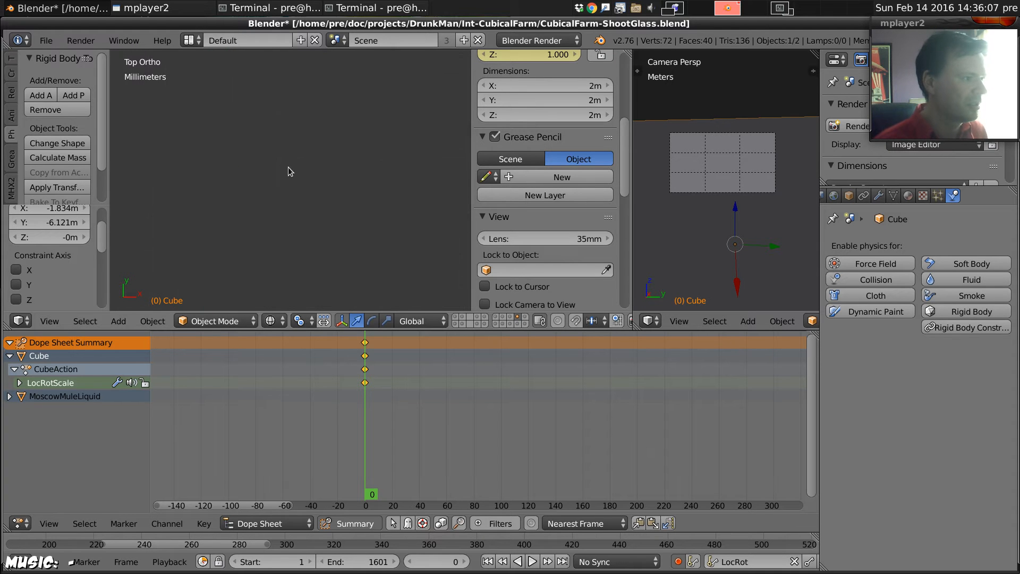
middle_click_drag(301, 122, 332, 145, "ctrl")
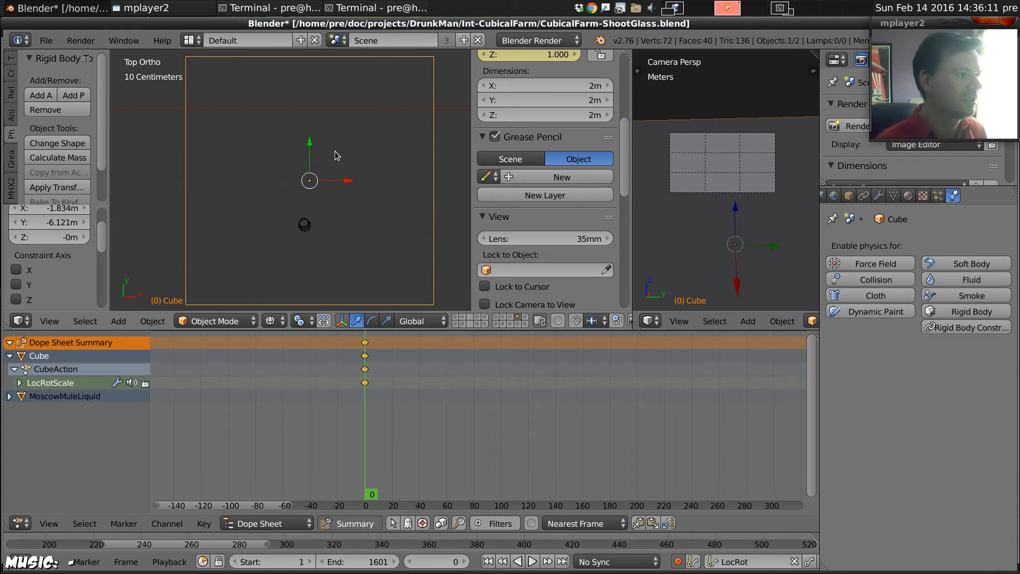
key("g")
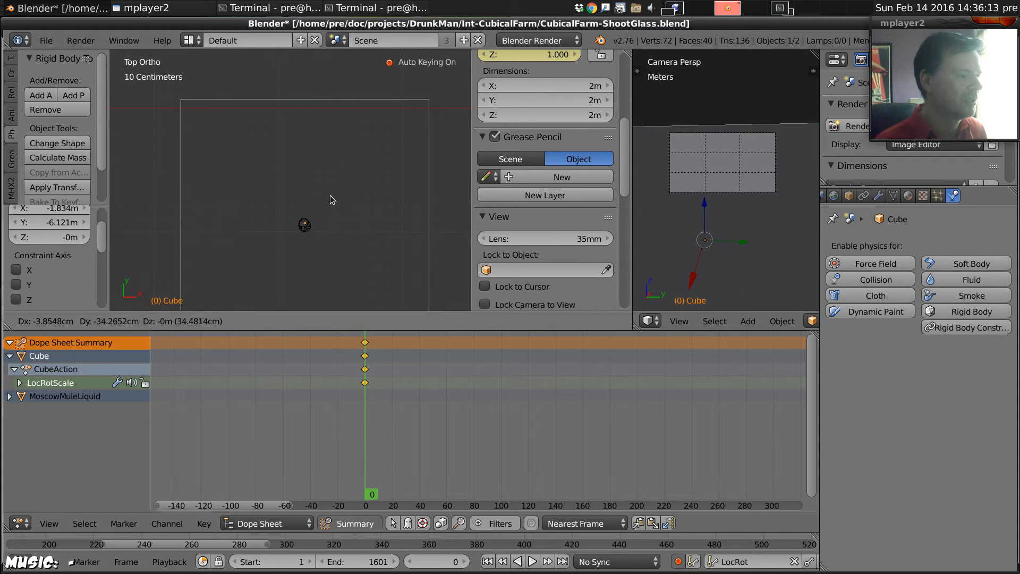
left_click(330, 196)
- Scale the cube's mesh down to about 0.439 in Edit Mode and return to Object Mode
key("Tab")
key("s")
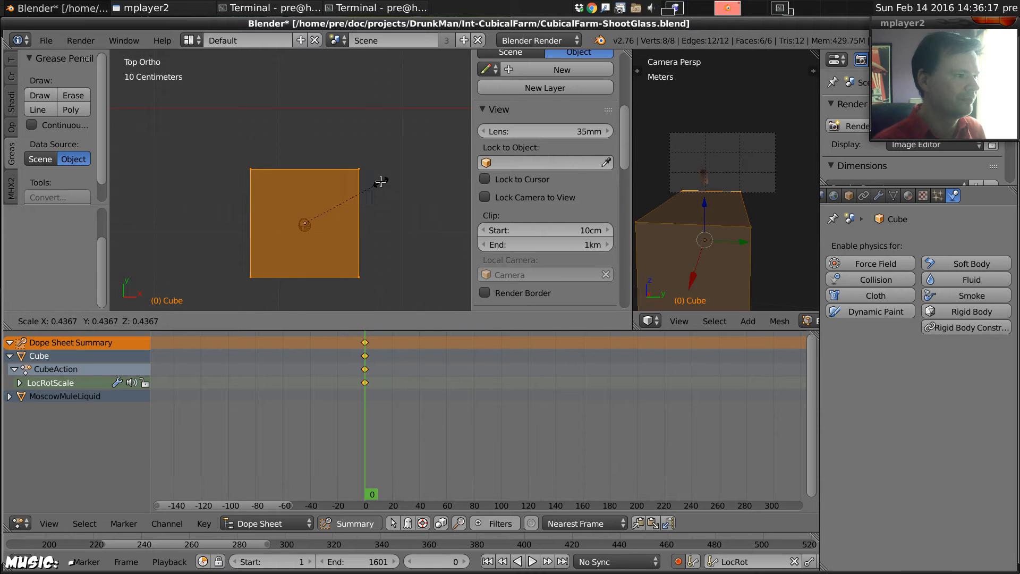
left_click(380, 181)
key("KP_1")
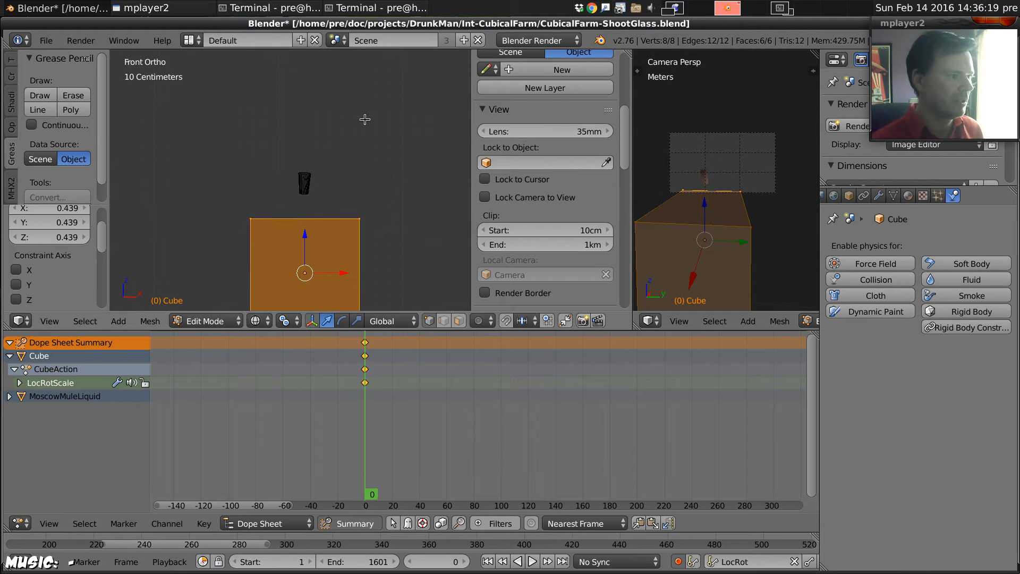
key("Tab")
- Raise the cube about 46 cm along Z in front view so it encloses the liquid
middle_click_drag(302, 218, 303, 176, "shift")
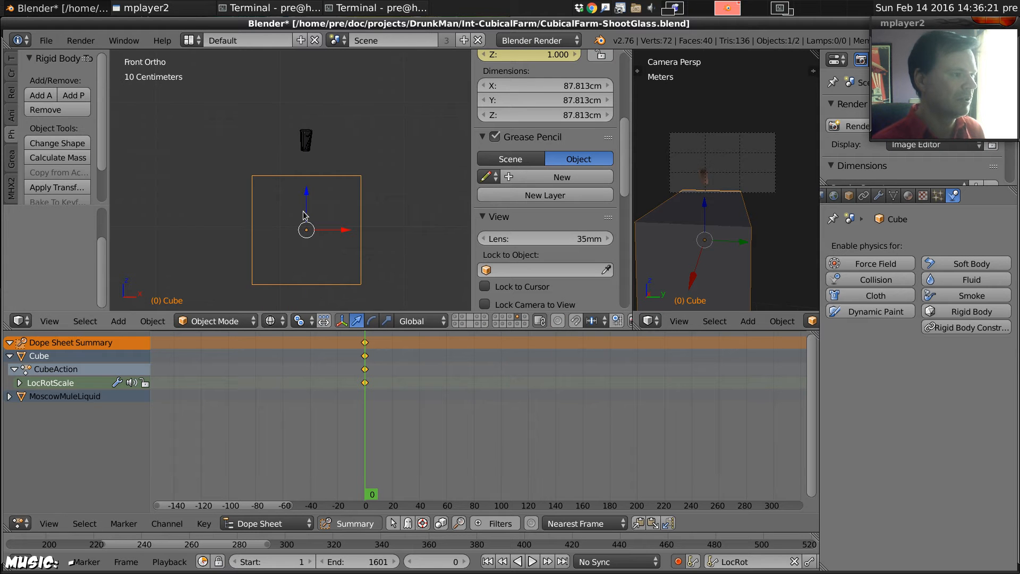
key("g")
key("z")
left_click(309, 163)
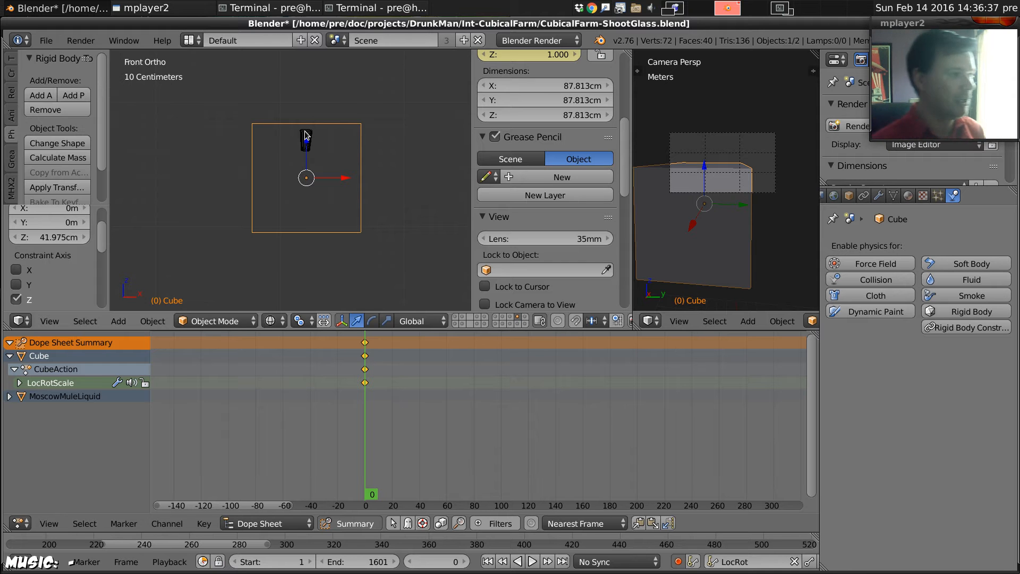
key("g")
key("z")
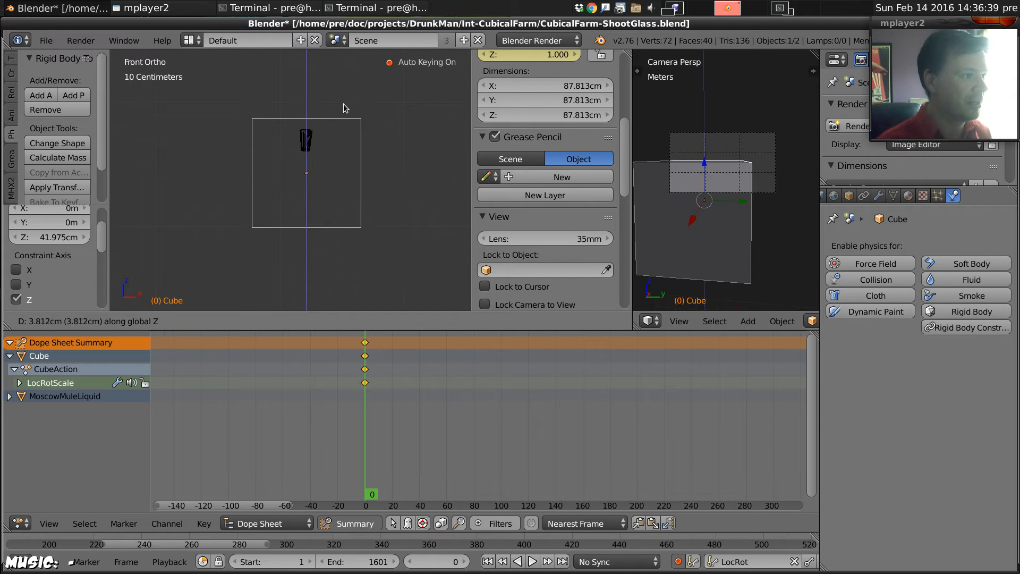
left_click(344, 104)
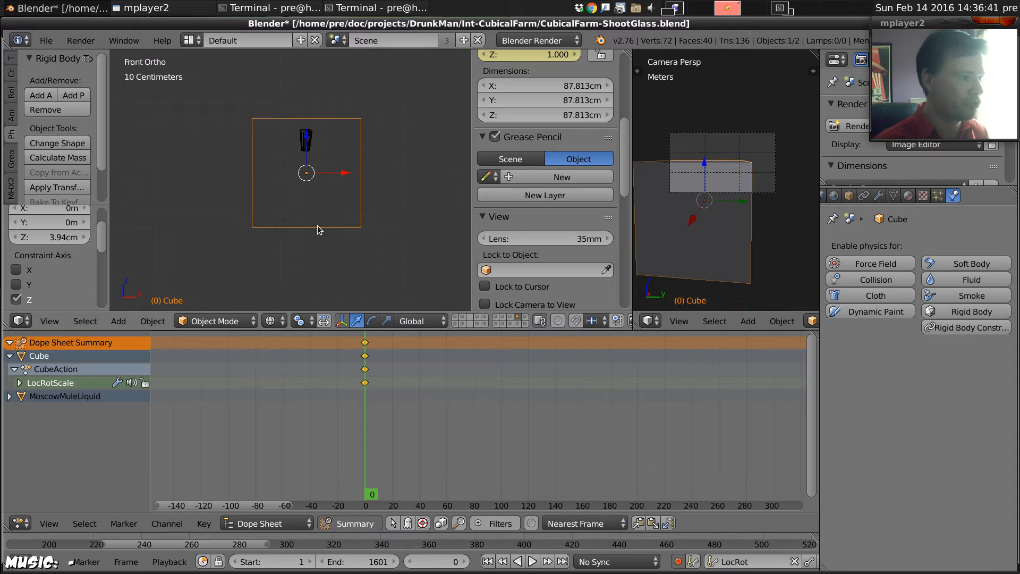
- Show the layer containing the character together with the cube, and rename the cube LiquidDomain
left_click(484, 318, "shift")
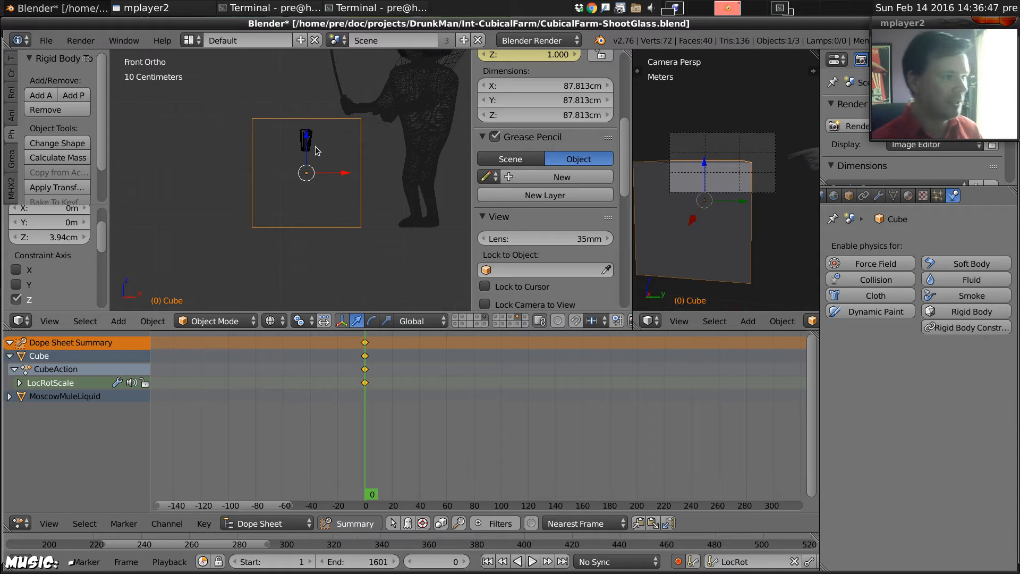
middle_click_drag(314, 146, 384, 200)
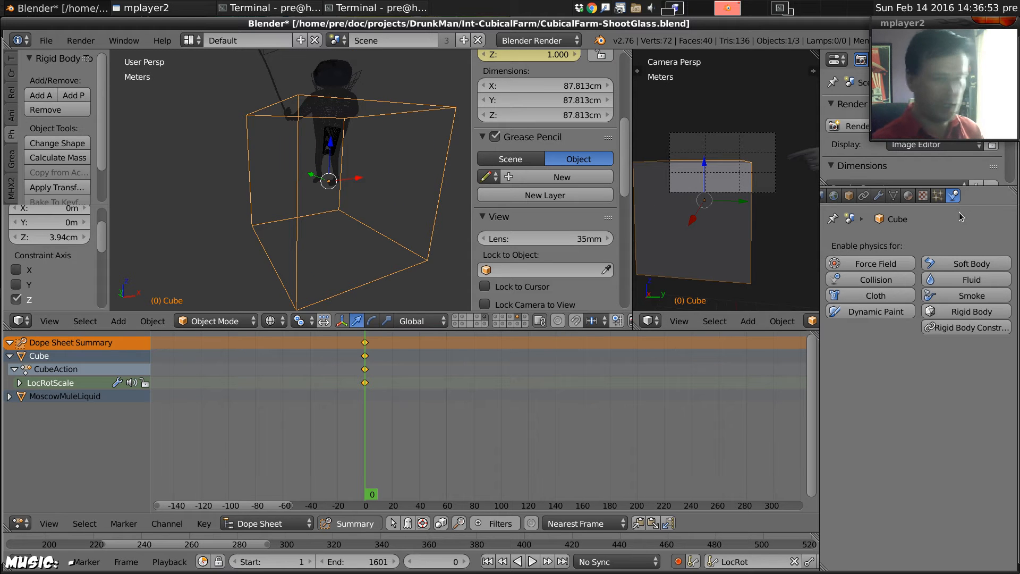
left_click(849, 195)
scroll(907, 280, "up", 1)
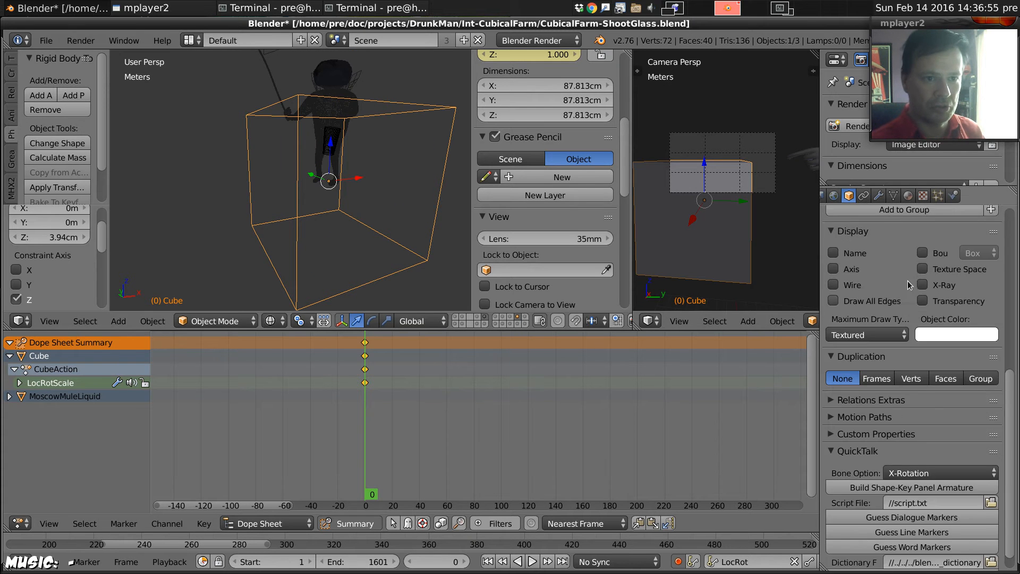
scroll(907, 280, "up", 10)
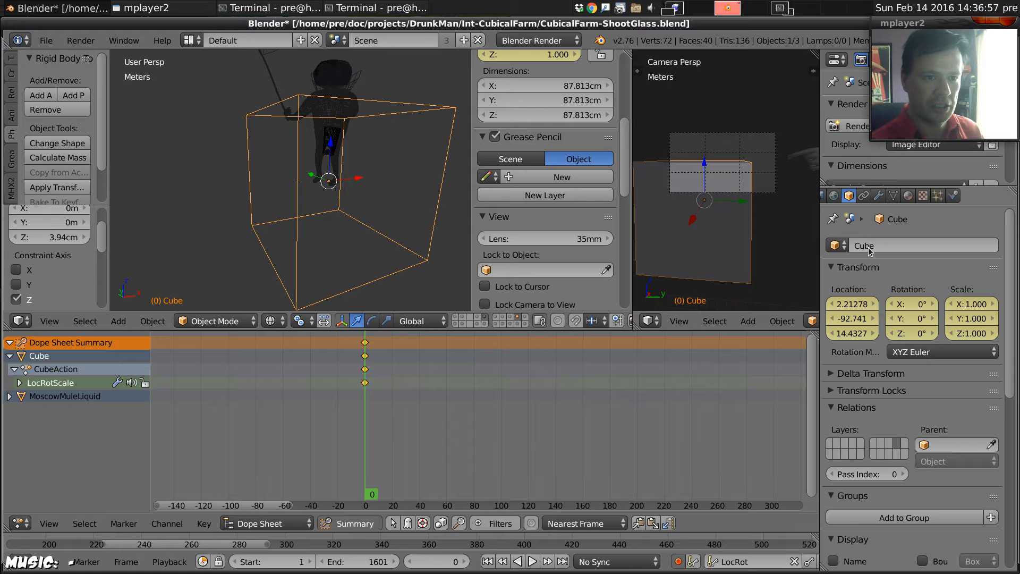
left_click(869, 250)
type("Liqu")
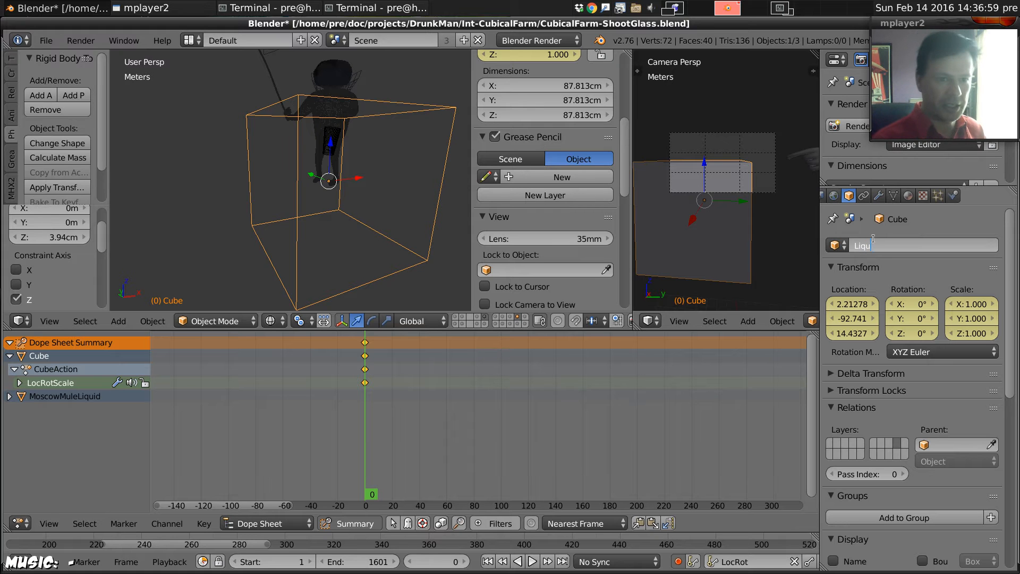
type("idDomain")
key("Return")
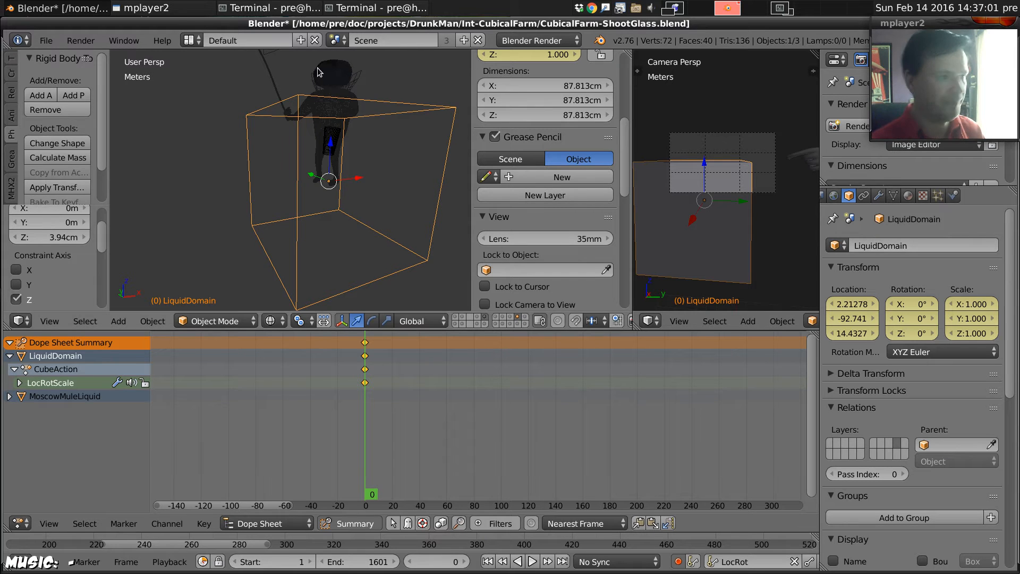
- Enable Fluid physics on the LiquidDomain cube and set its fluid type to Domain
key("KP_1")
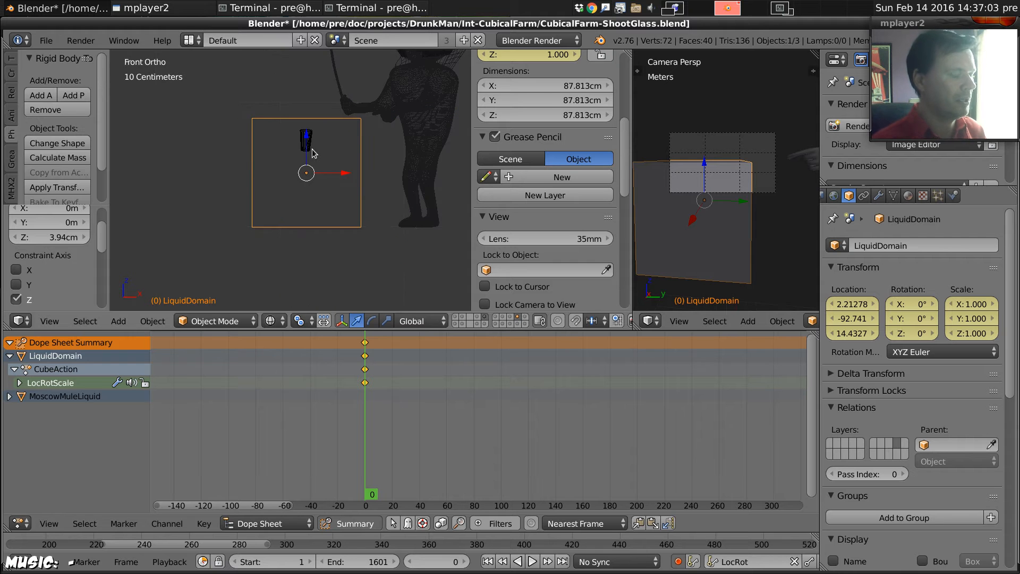
right_click(307, 141)
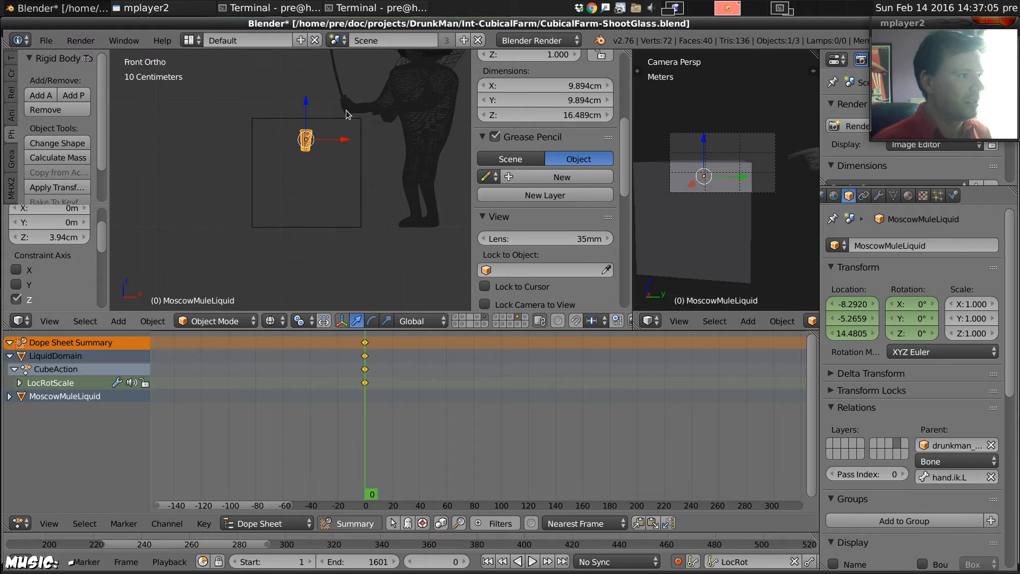
right_click(337, 118)
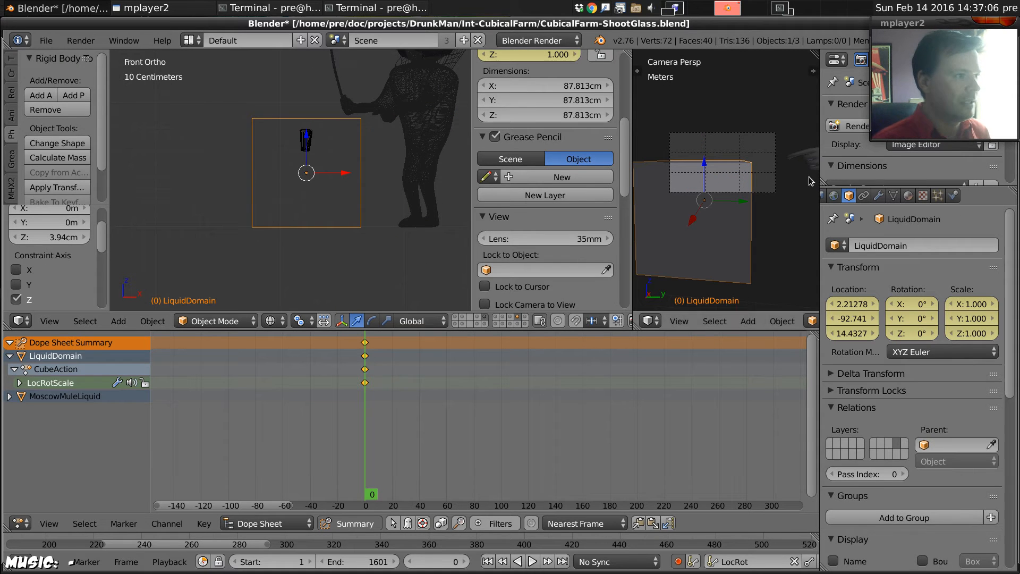
left_click(953, 196)
left_click(955, 274)
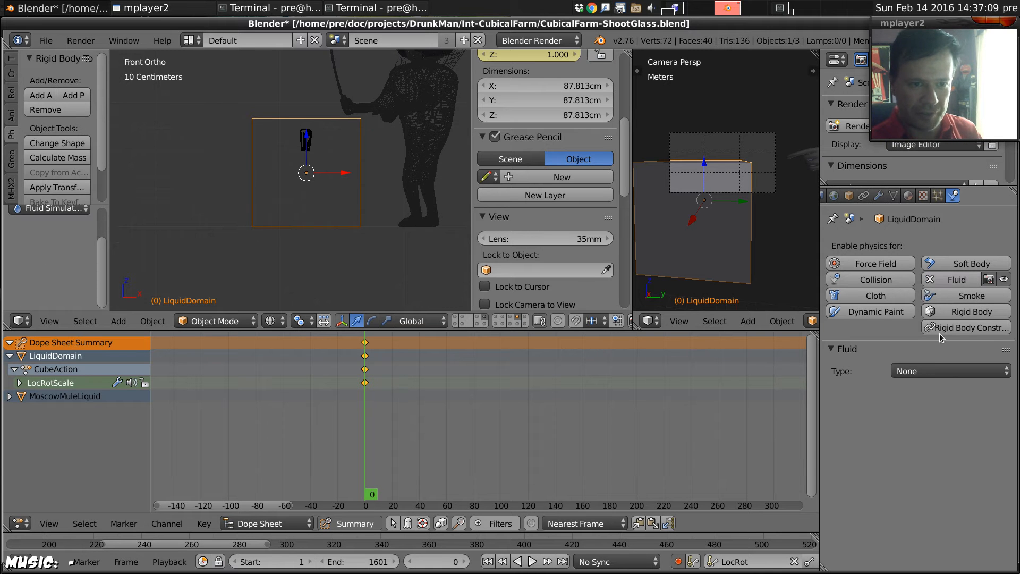
left_click(939, 367)
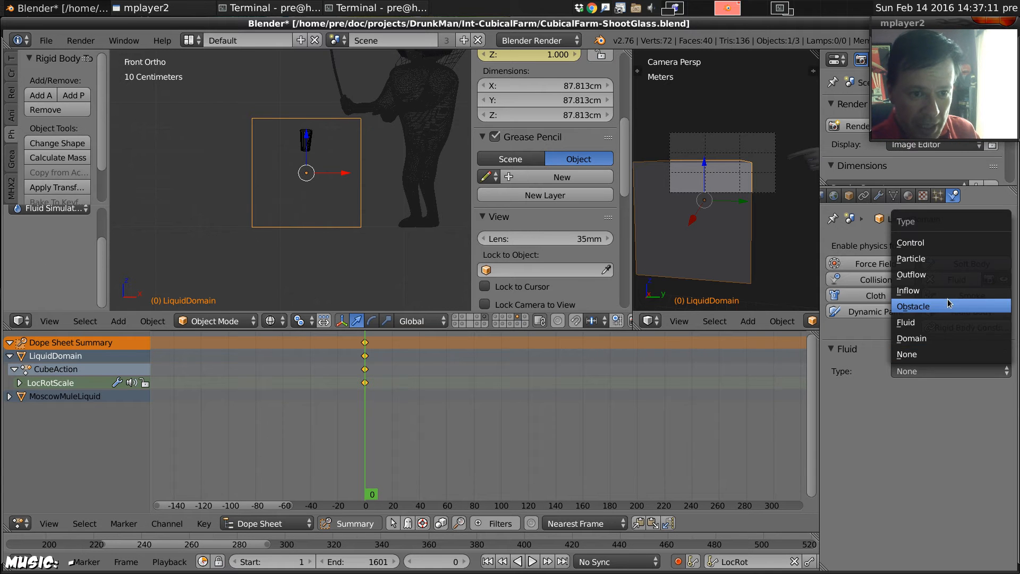
left_click(941, 338)
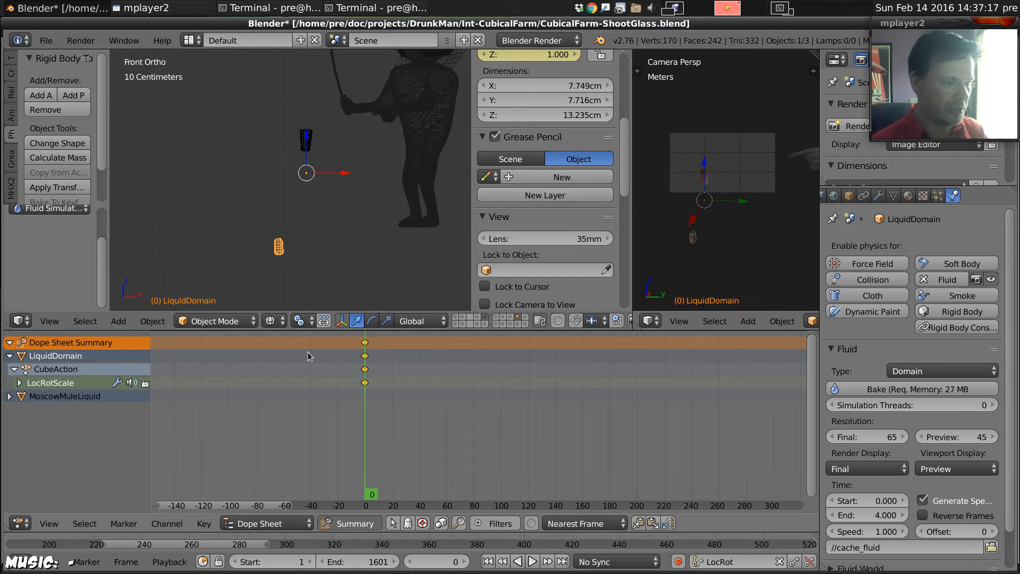
- Delete all of LiquidDomain's location, rotation and scale keyframes, using the Graph Editor in place of the Dope Sheet
key("a")
key("x")
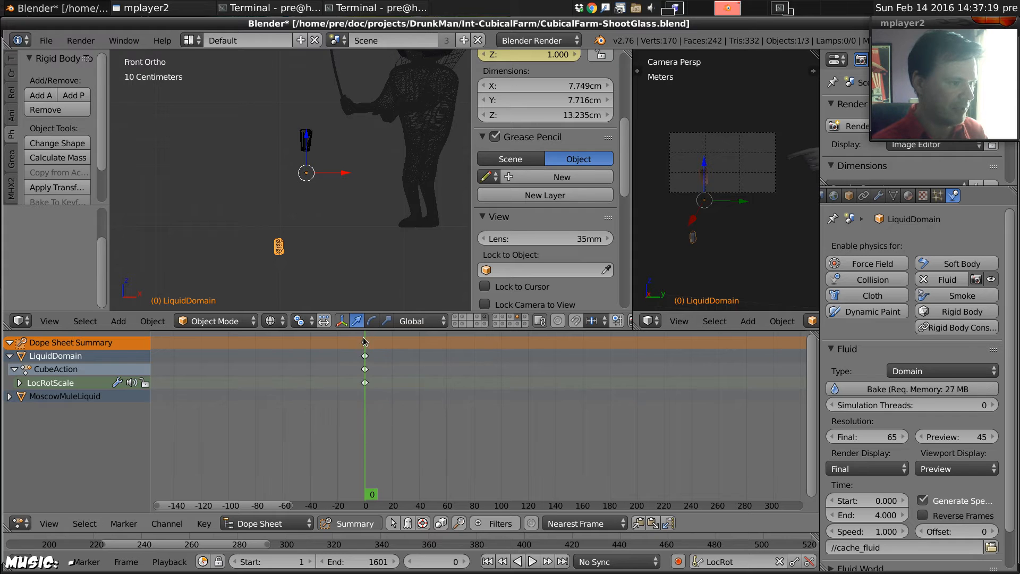
key("a")
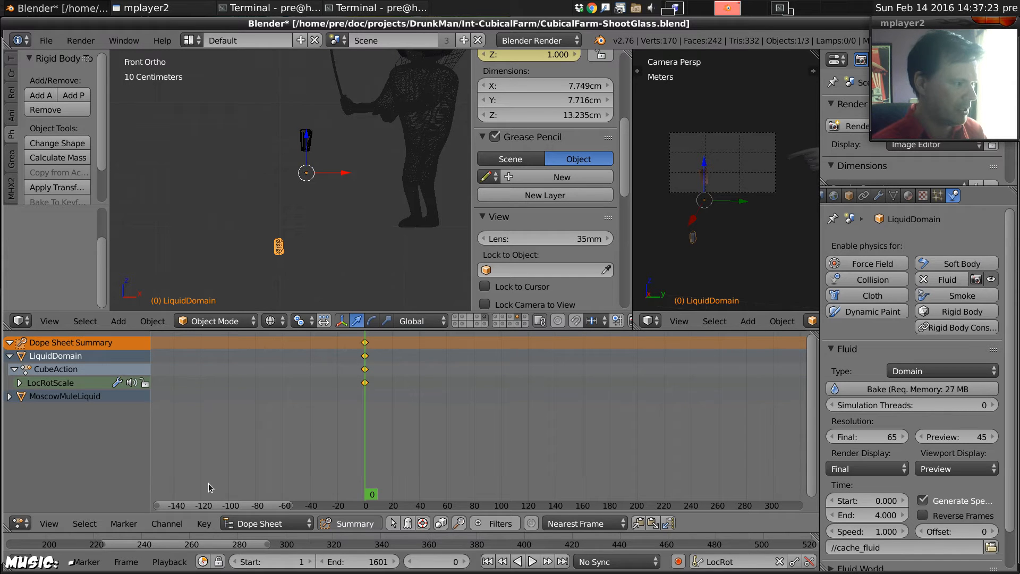
left_click(20, 526)
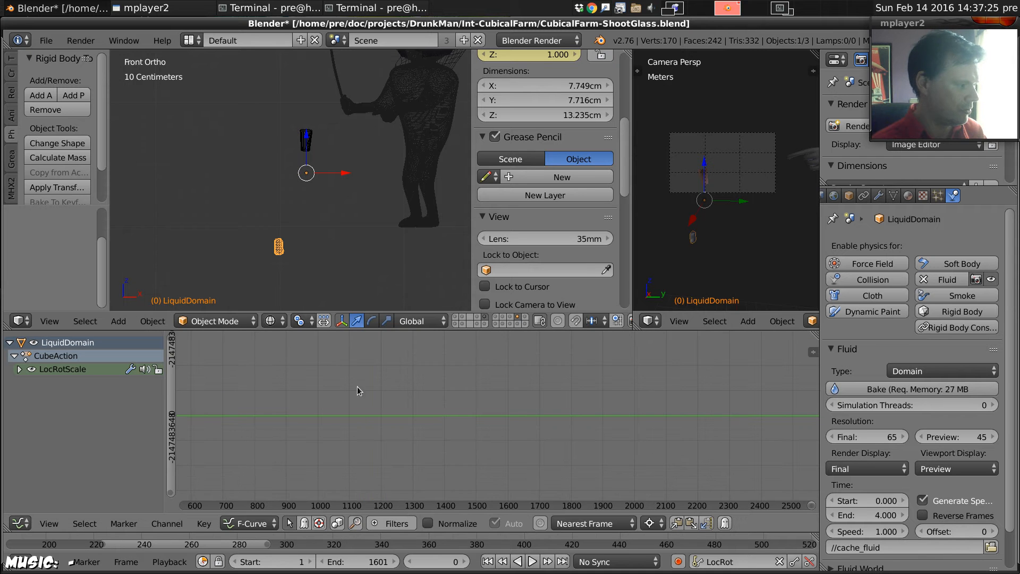
left_click(53, 466)
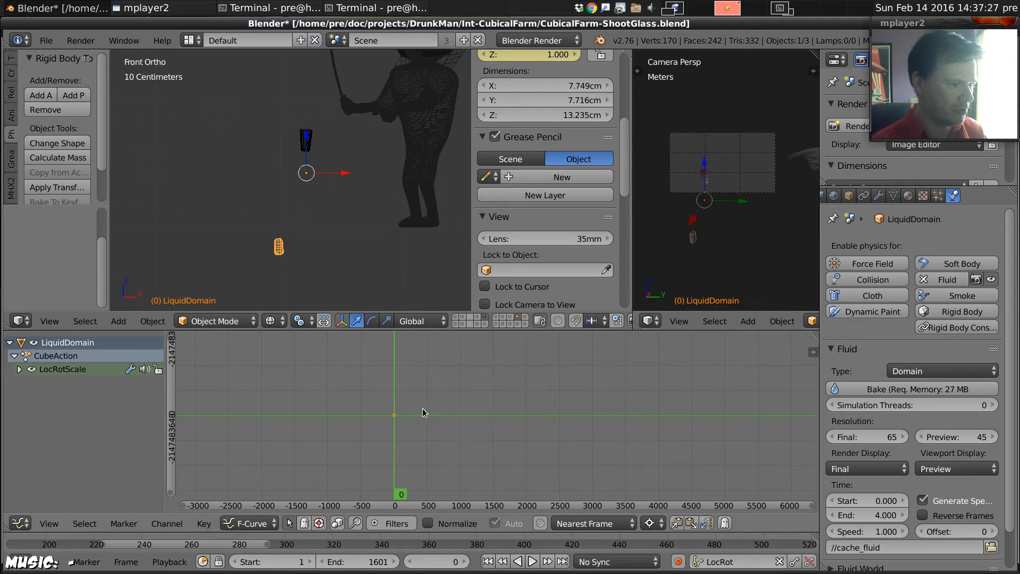
key("x")
left_click(423, 408)
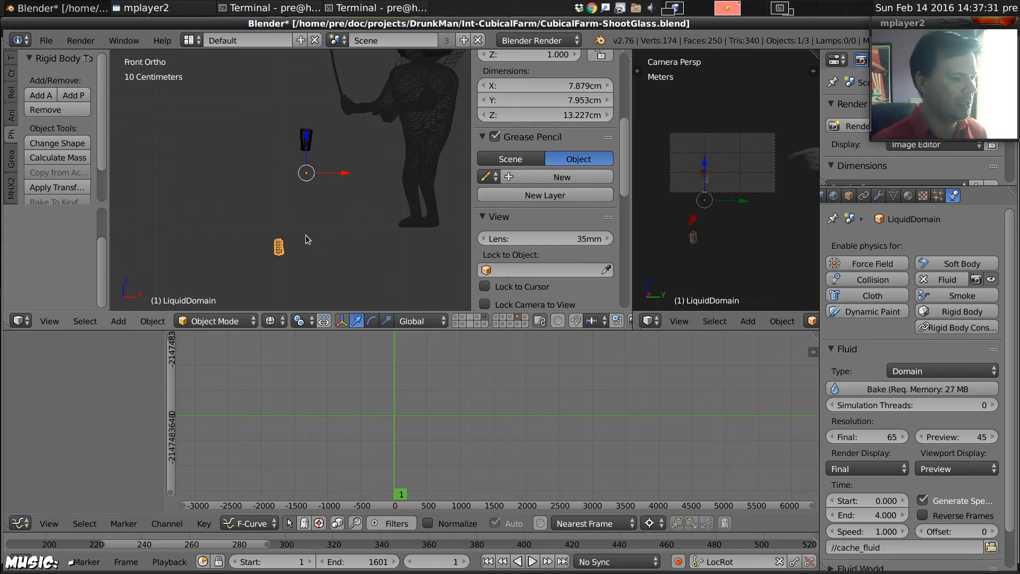
- Play the animation and examine how MoscowMuleLiquid sits inside the LiquidDomain cube, then reselect the domain
key("alt+a")
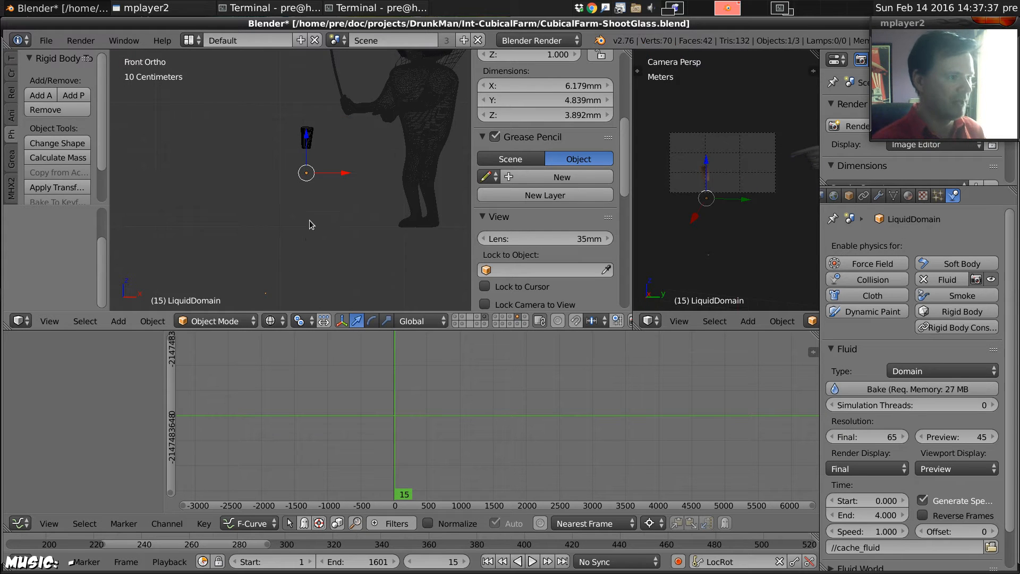
right_click(310, 140)
key("alt+a")
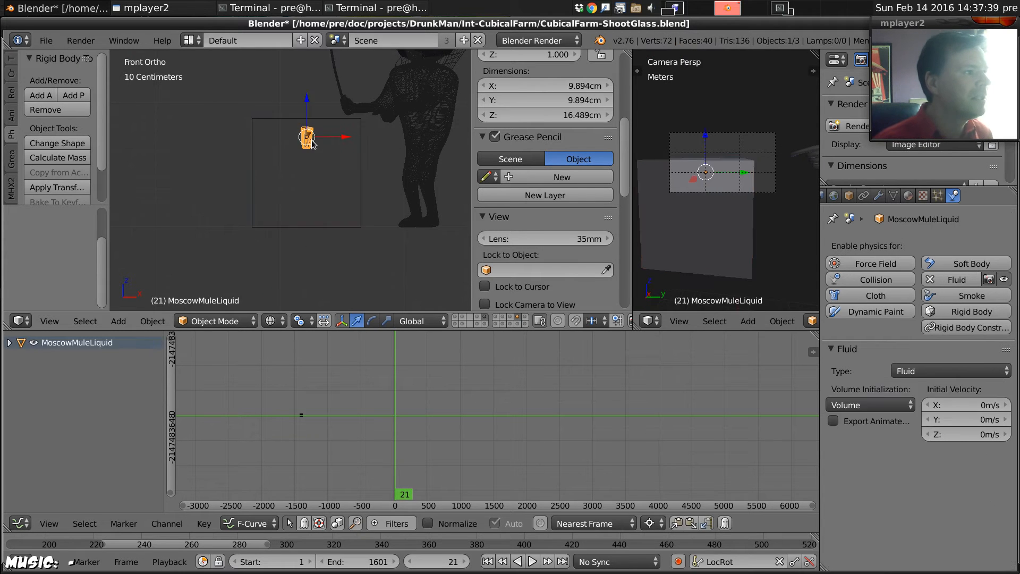
key("Tab")
middle_click_drag(321, 135, 332, 187)
key("Tab")
right_click(407, 268)
scroll(293, 154, "down", 2)
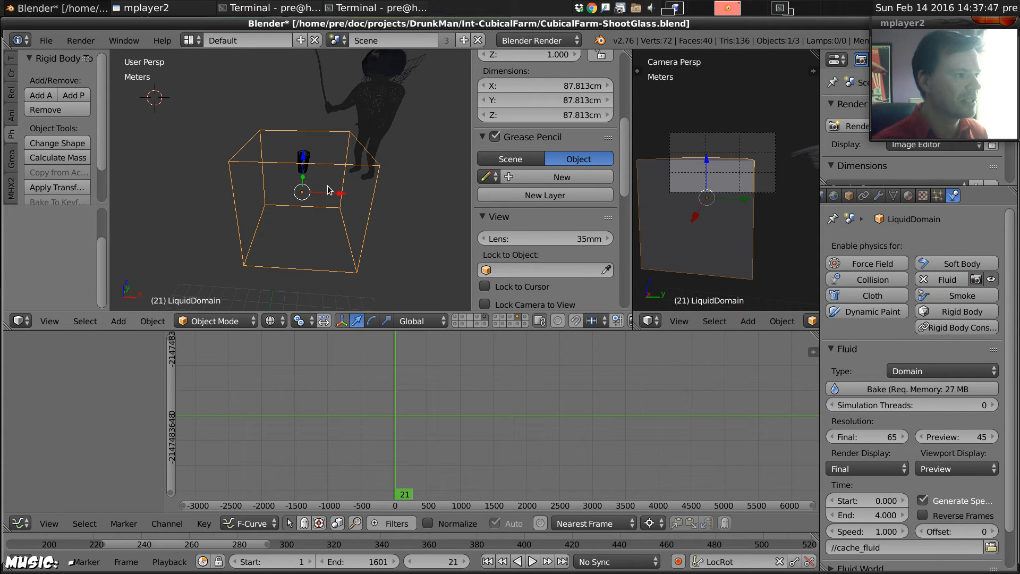
- Replay the domain's existing fluid simulation from frame 1 and step through its early frames
key("shift+Left")
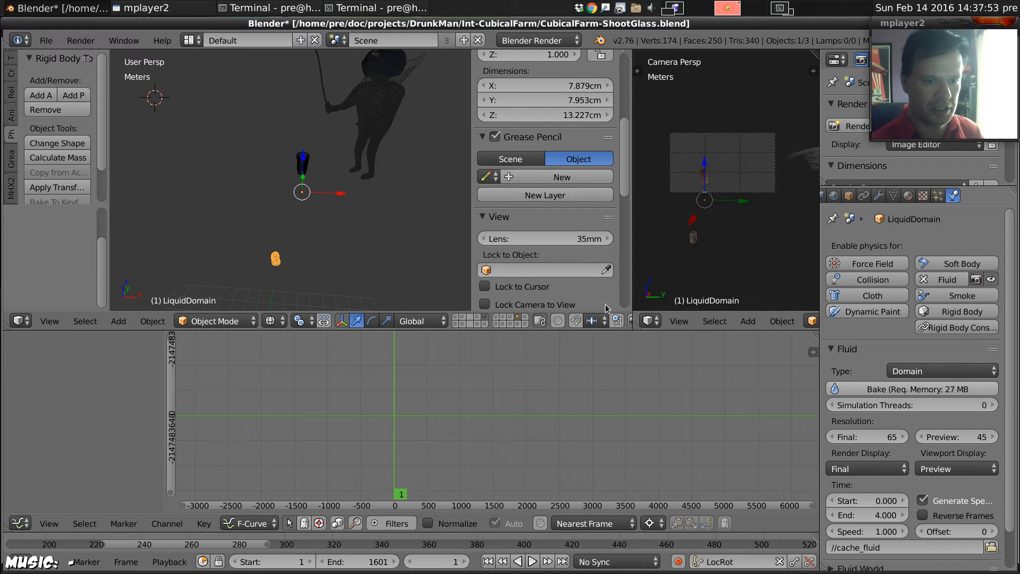
middle_click_drag(321, 222, 250, 180)
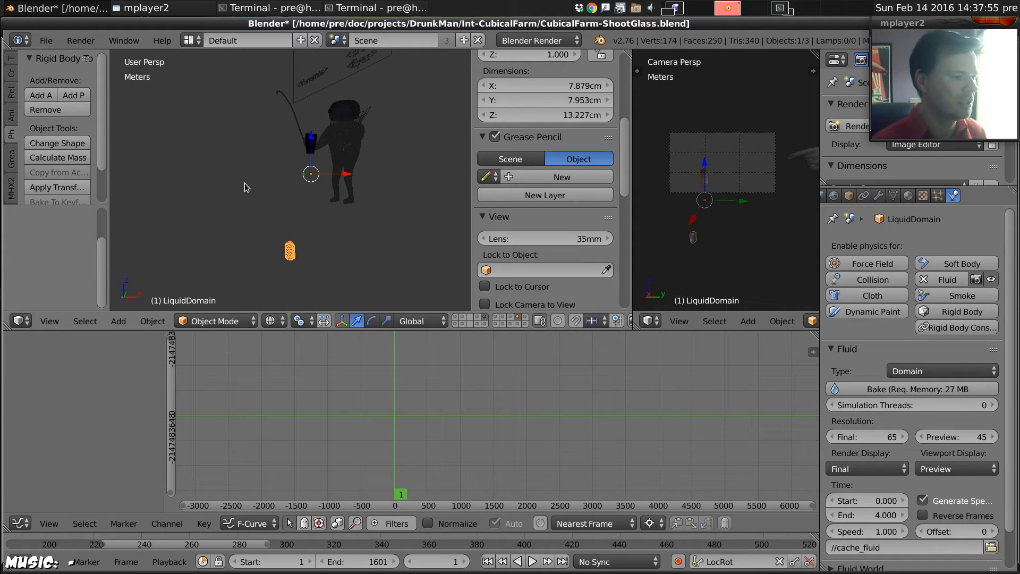
key("alt+a")
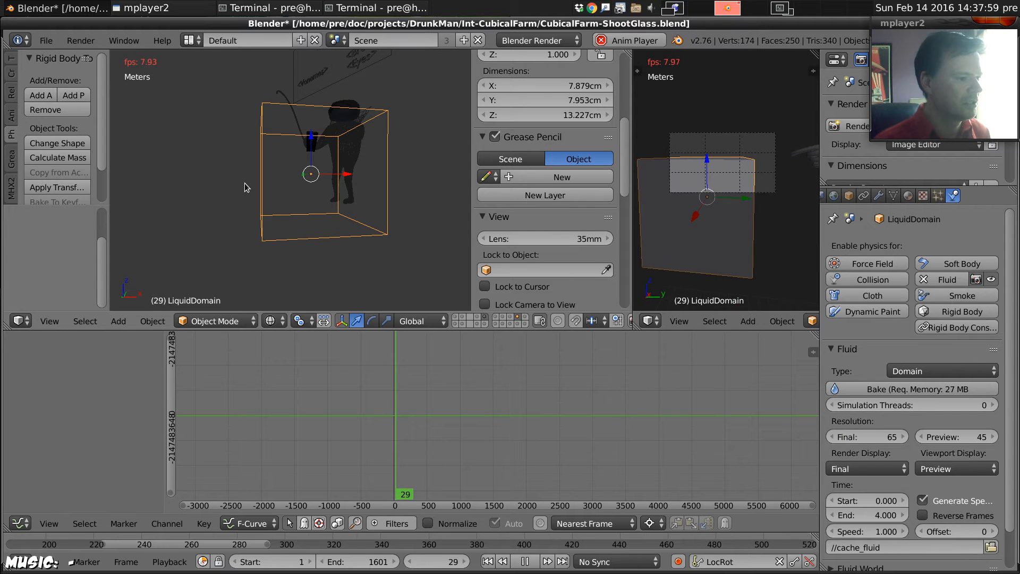
key("alt+a")
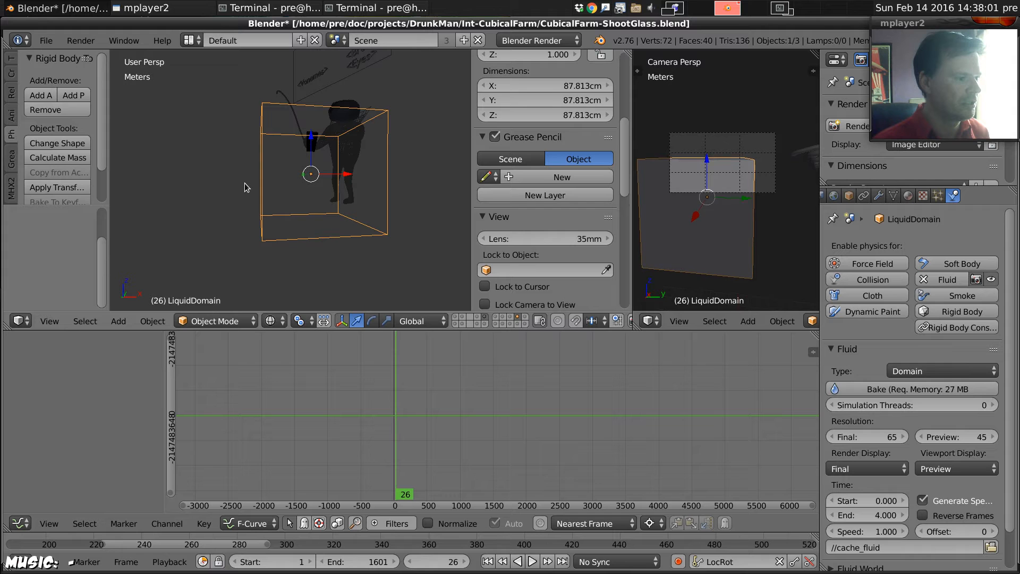
key("Down")
key("Down")
key("Left")
key("shift+Down")
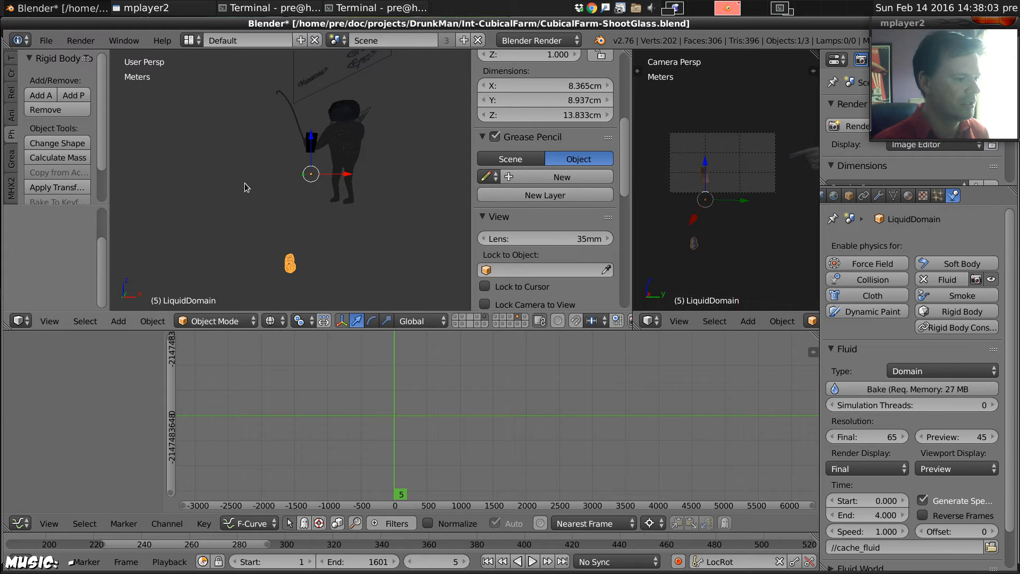
key("Right")
key("Right")
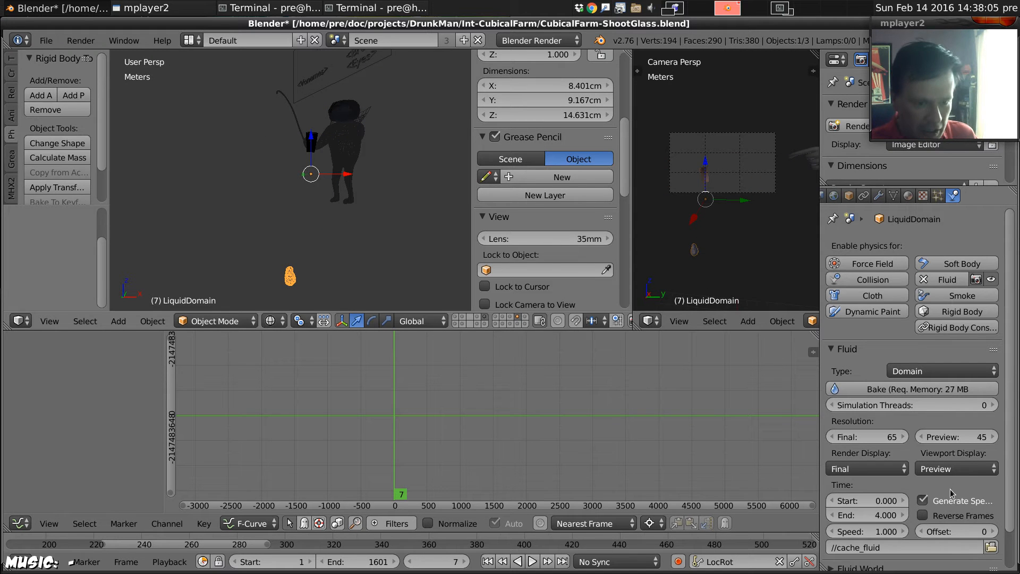
- Set the fluid domain's end time to 40 and its simulation speed to 0.1
scroll(1009, 380, "down", 2)
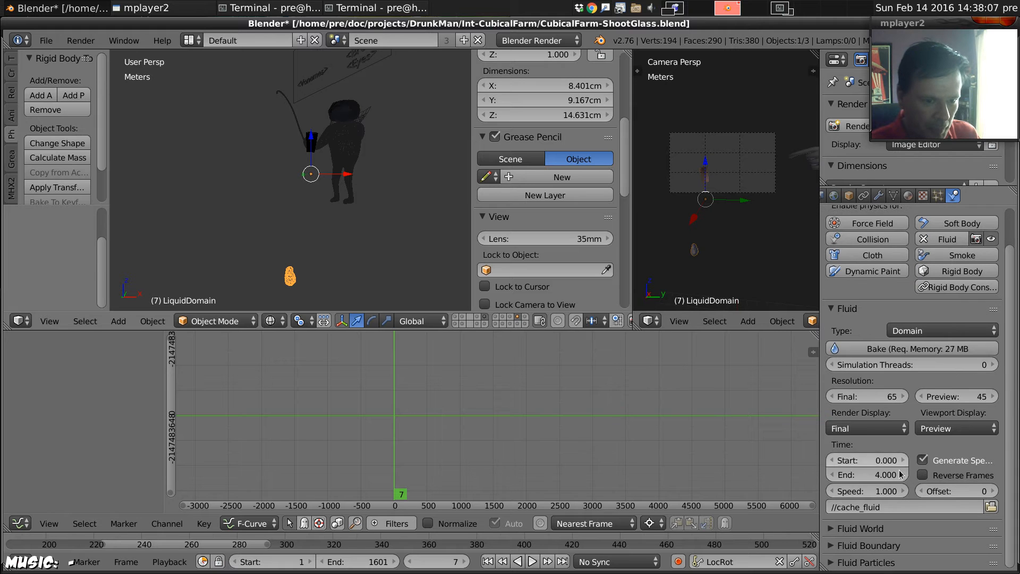
left_click(874, 474)
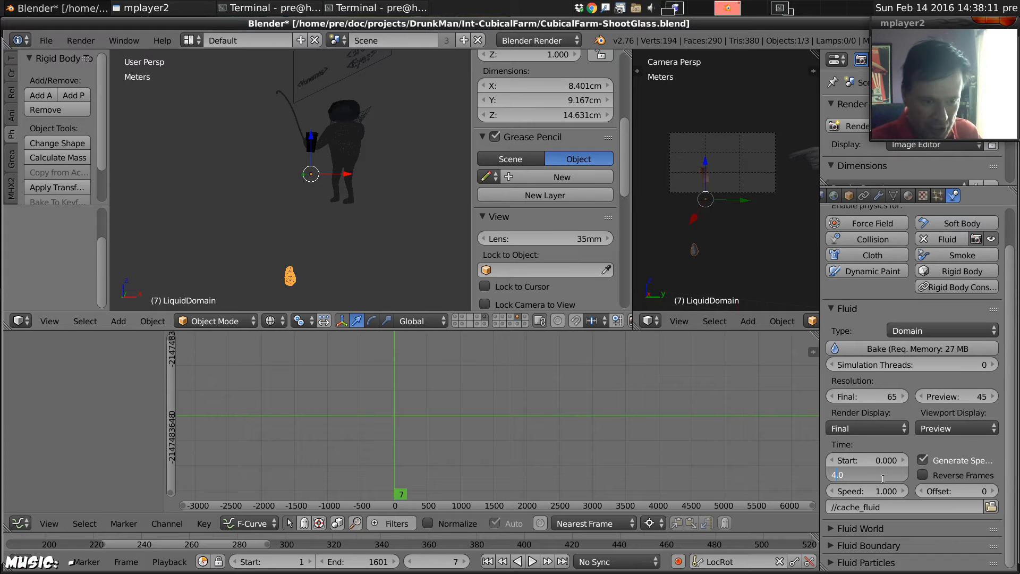
key("Return")
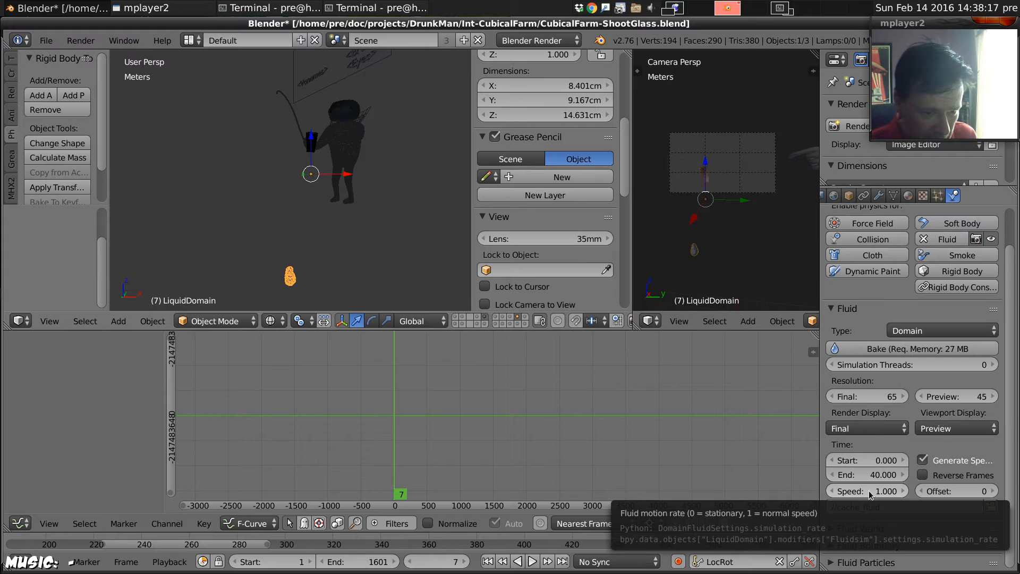
left_click(869, 492)
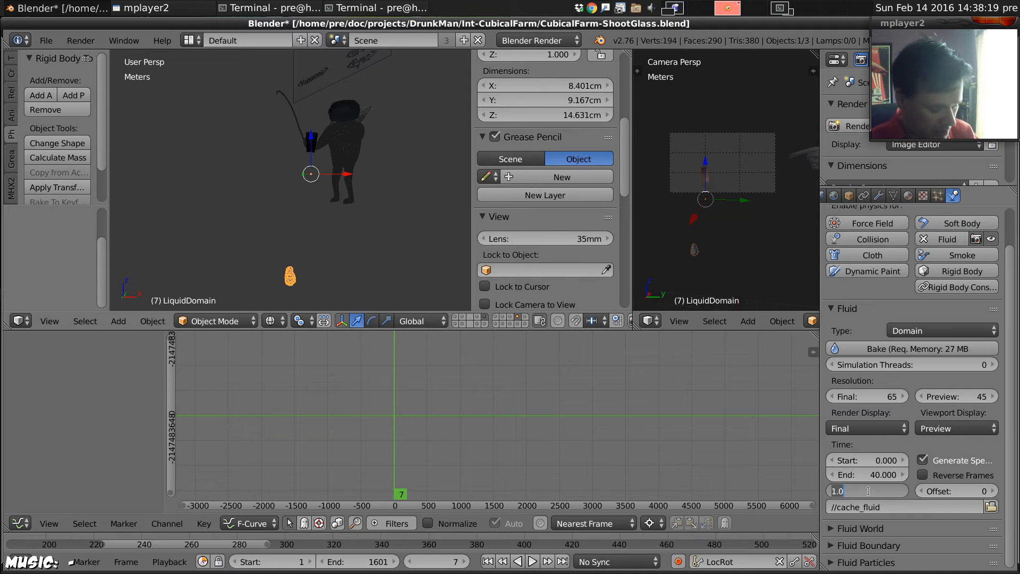
key("BackSpace")
type("0.1")
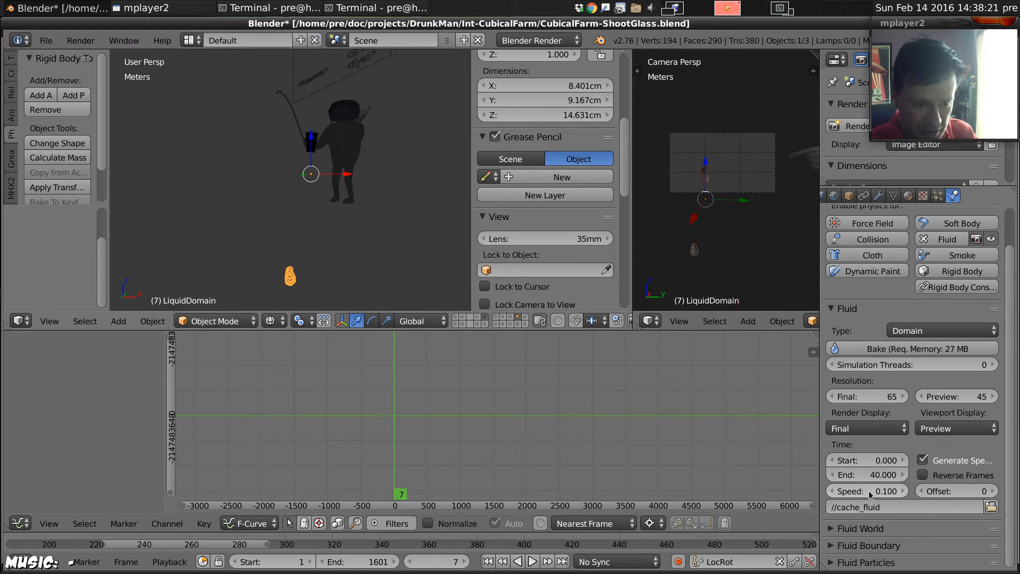
key("Return")
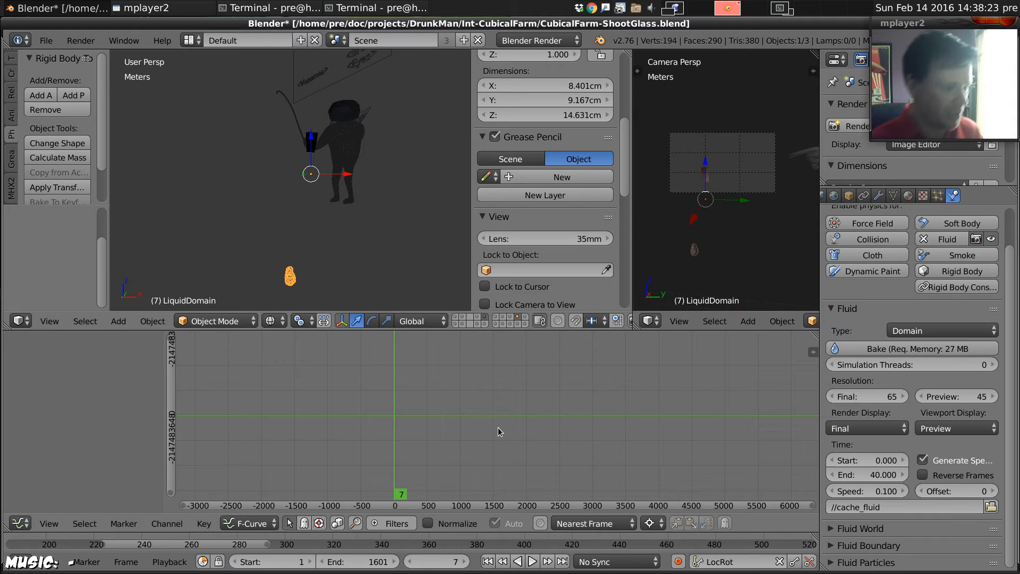
- Return to frame 1, bake the fluid simulation, and switch back to the Blender workspace
key("shift+Left")
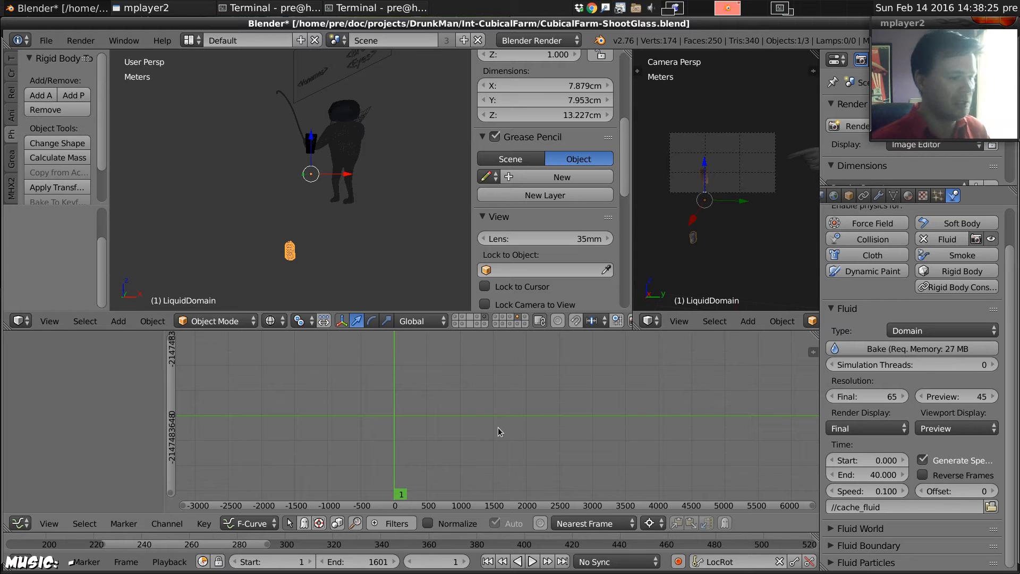
left_click(892, 352)
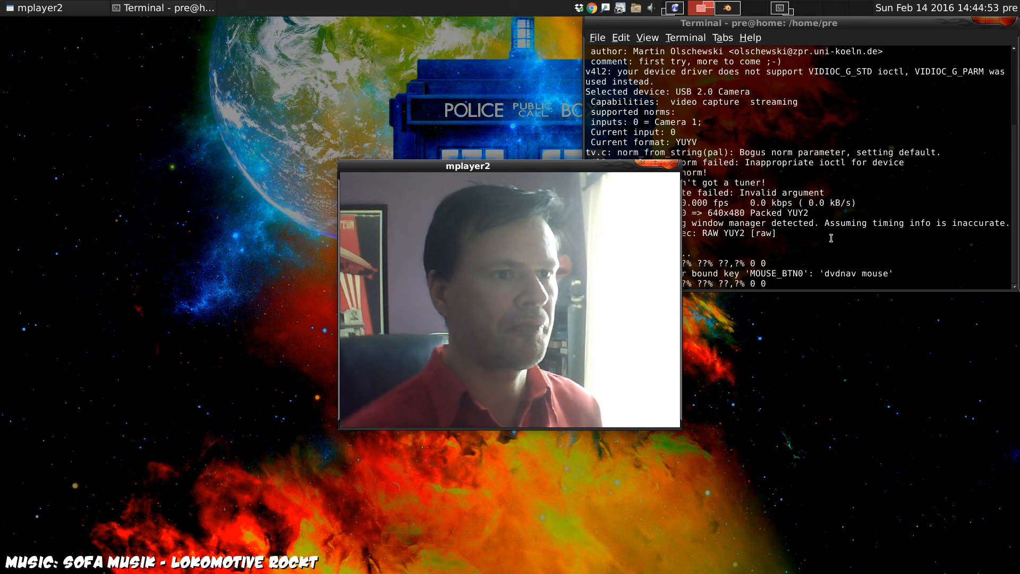
key("ctrl+alt+Right")
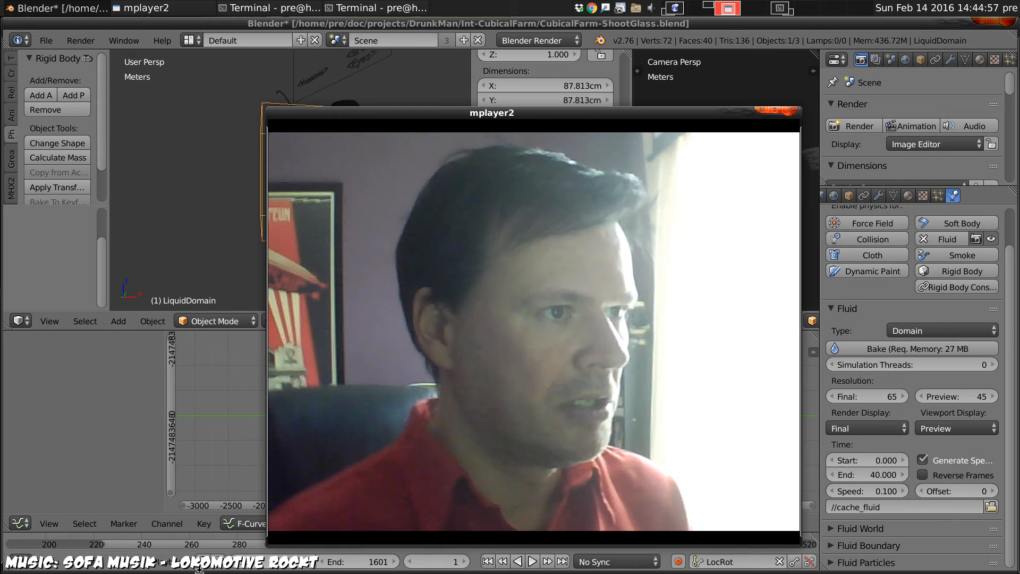
- Set the scene's animation end frame to 40
left_click_drag(268, 545, 711, 291)
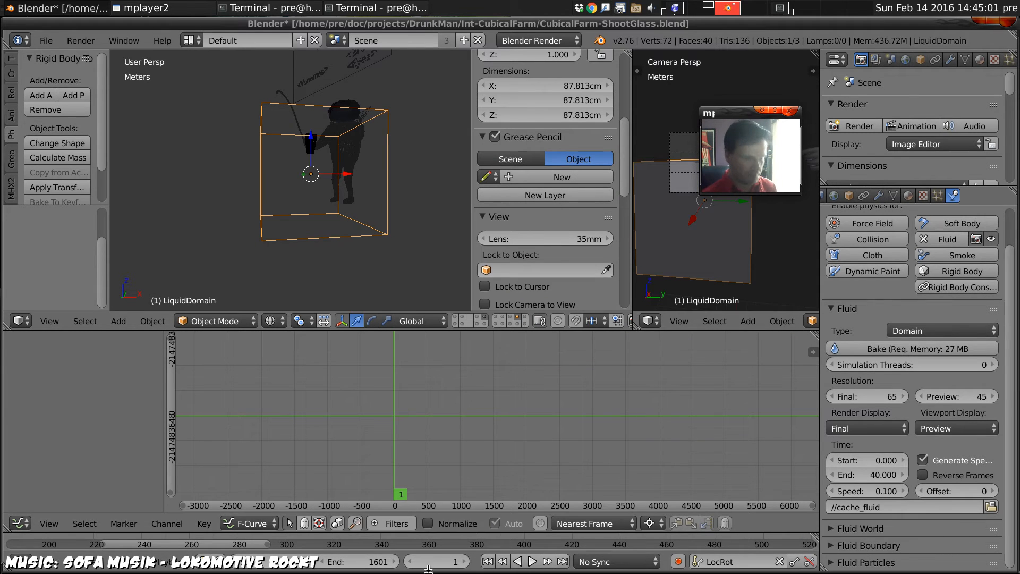
left_click(367, 561)
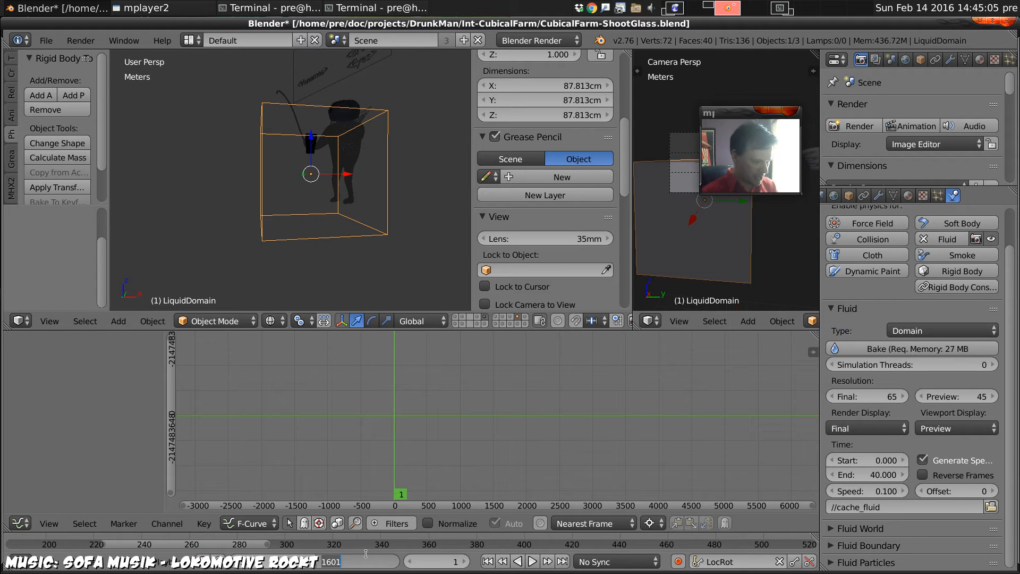
type("40")
key("Return")
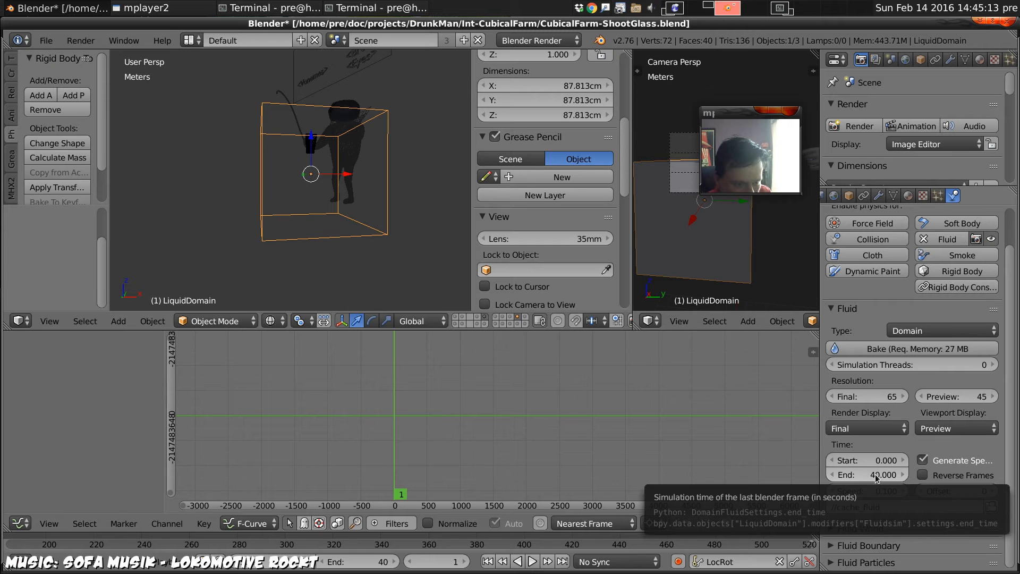
- Set the LiquidDomain's fluid simulation end time to 1 second
scroll(340, 421, "up", 2)
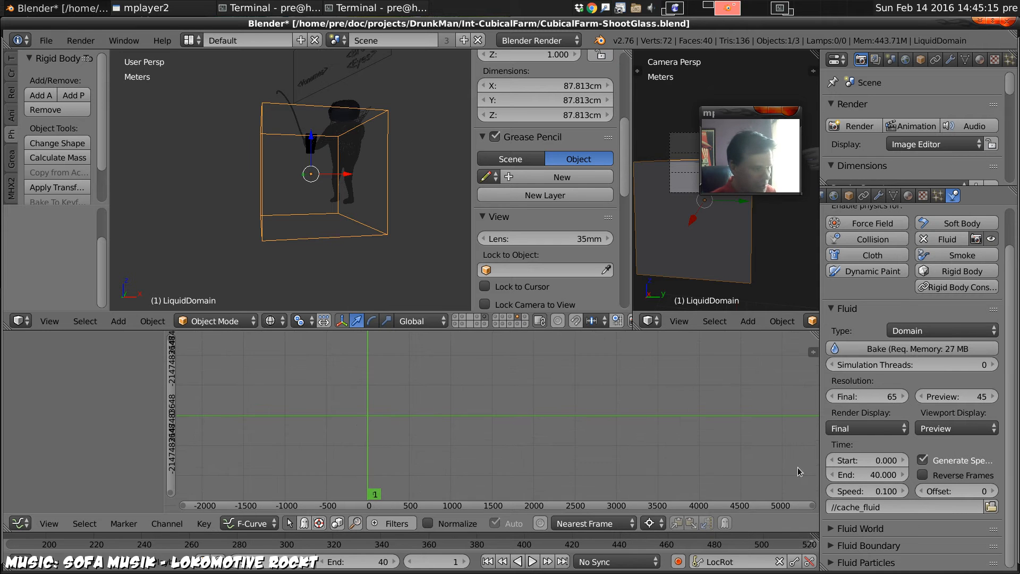
left_click(878, 475)
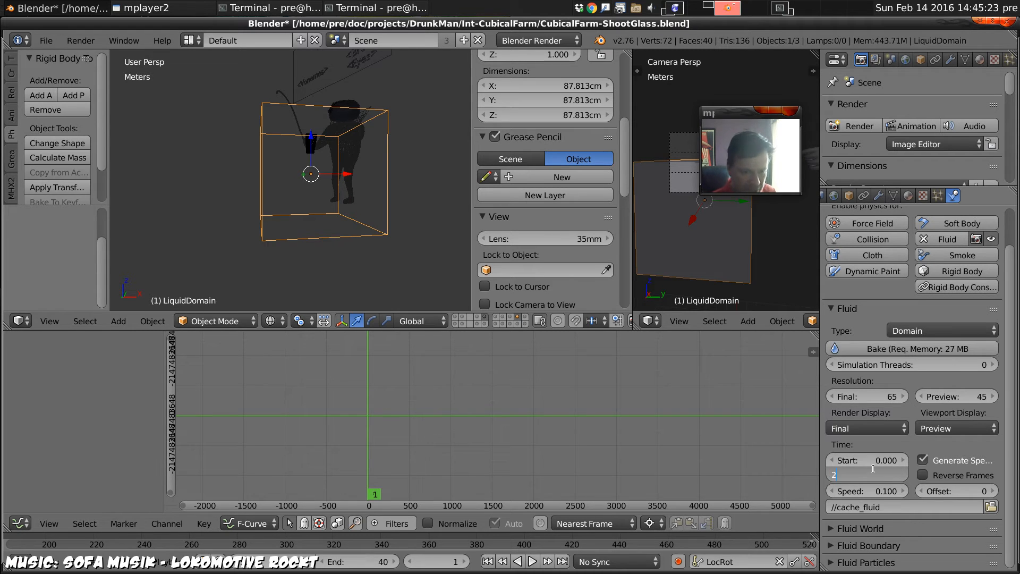
type("2")
key("Return")
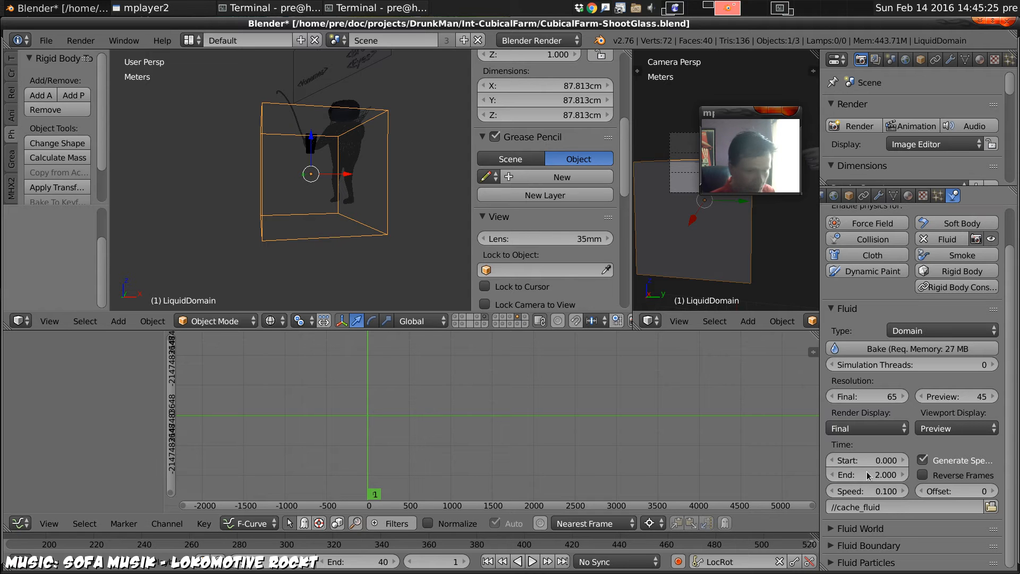
left_click(873, 474)
type("1")
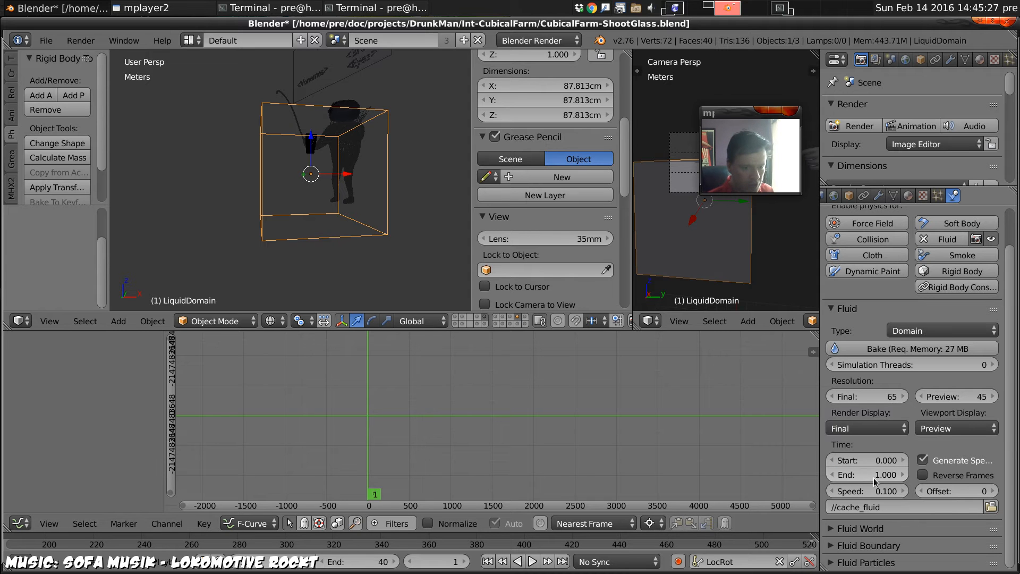
key("Return")
- Step back and forth through the first animation frames to check the fluid in the LiquidDomain cube
middle_click_drag(305, 178, 300, 184)
key("Right")
key("Right")
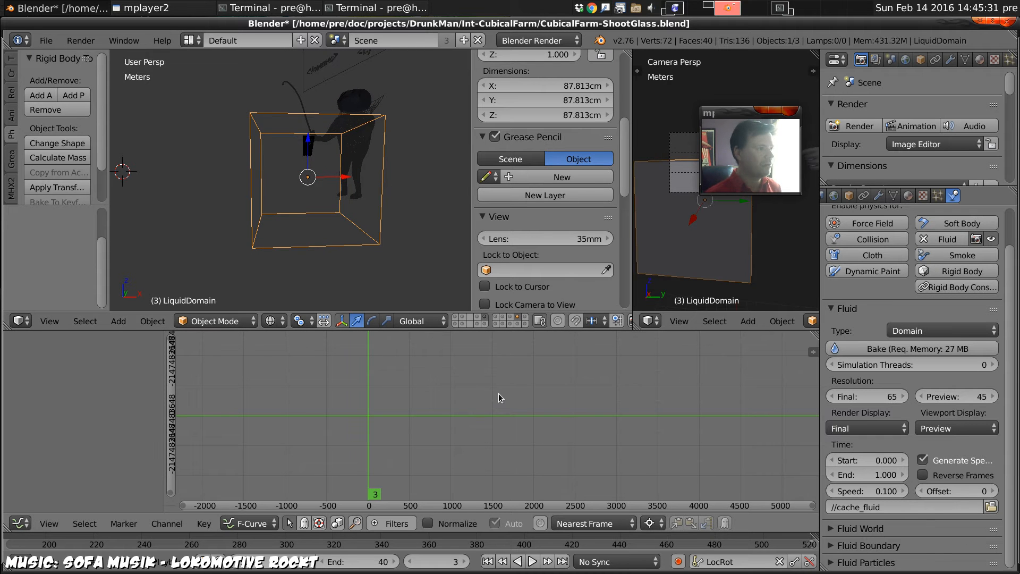
key("Left")
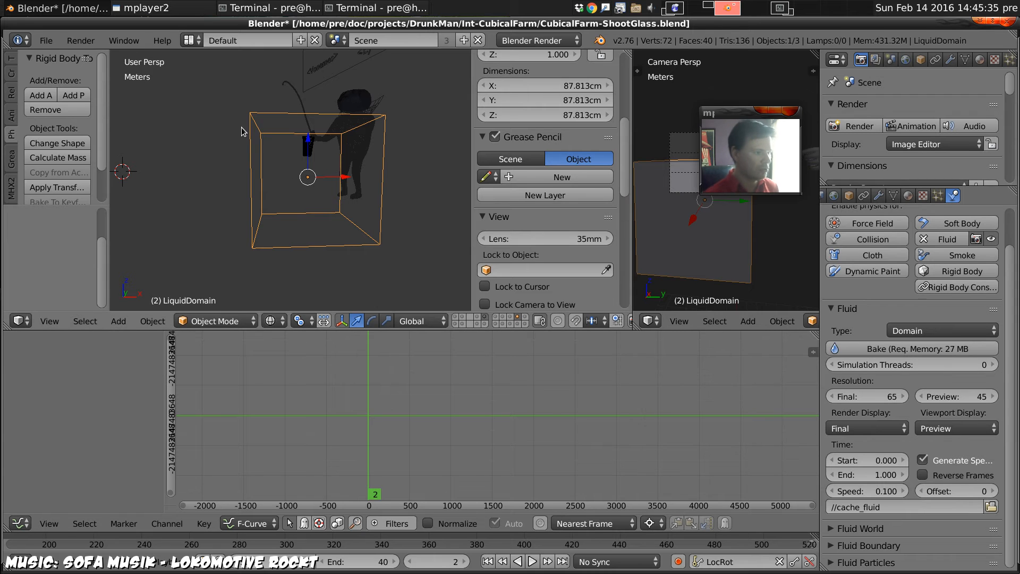
key("alt+a")
key("alt+a")
key("shift+Down")
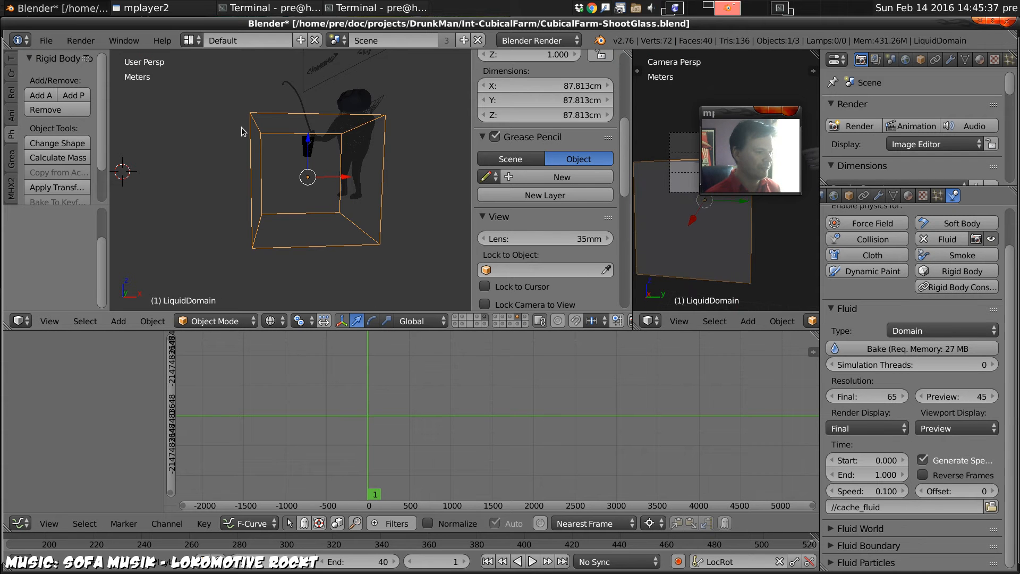
key("Left")
key("Right")
key("Left")
key("Right")
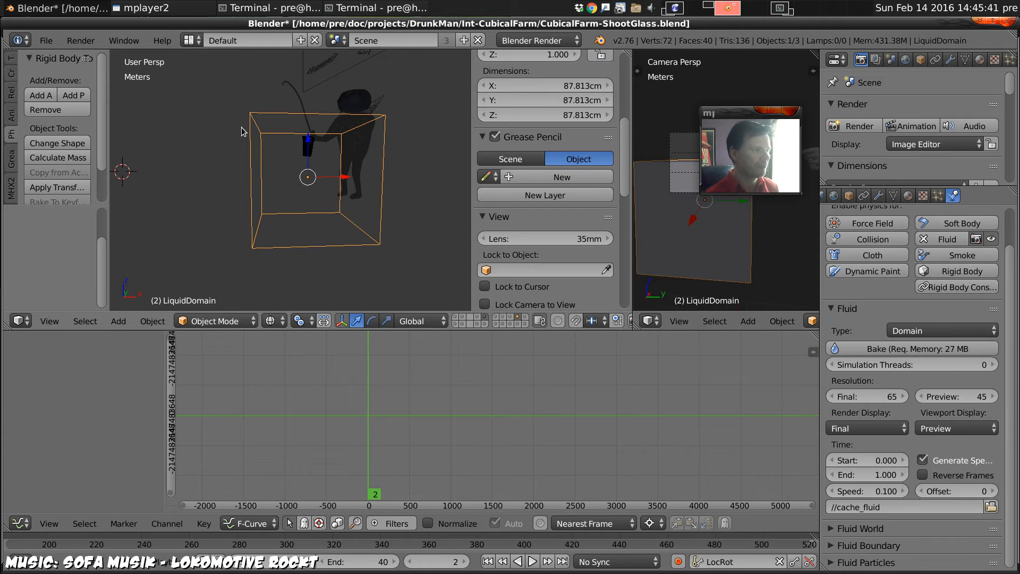
key("Left")
key("Right")
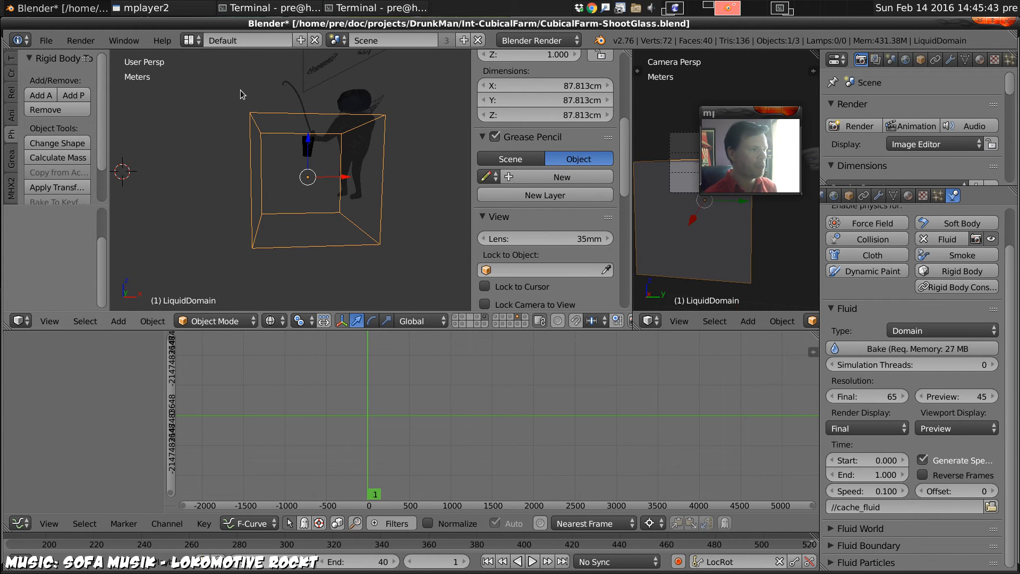
- Inspect the LiquidDomain in front view around frames 0 and 1, finishing at frame 1
middle_click_drag(351, 195, 331, 191)
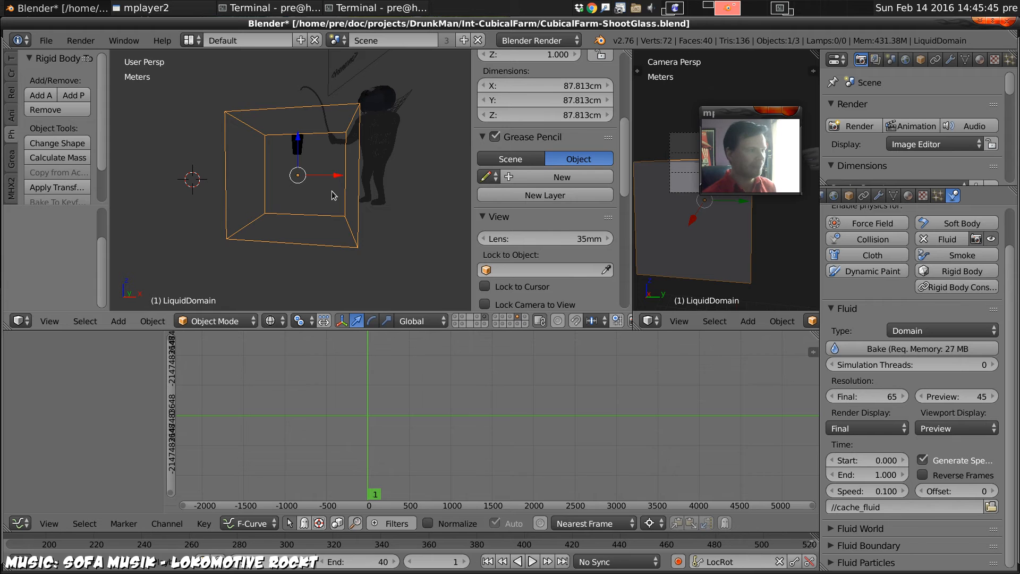
key("KP_1")
scroll(397, 240, "up", 3)
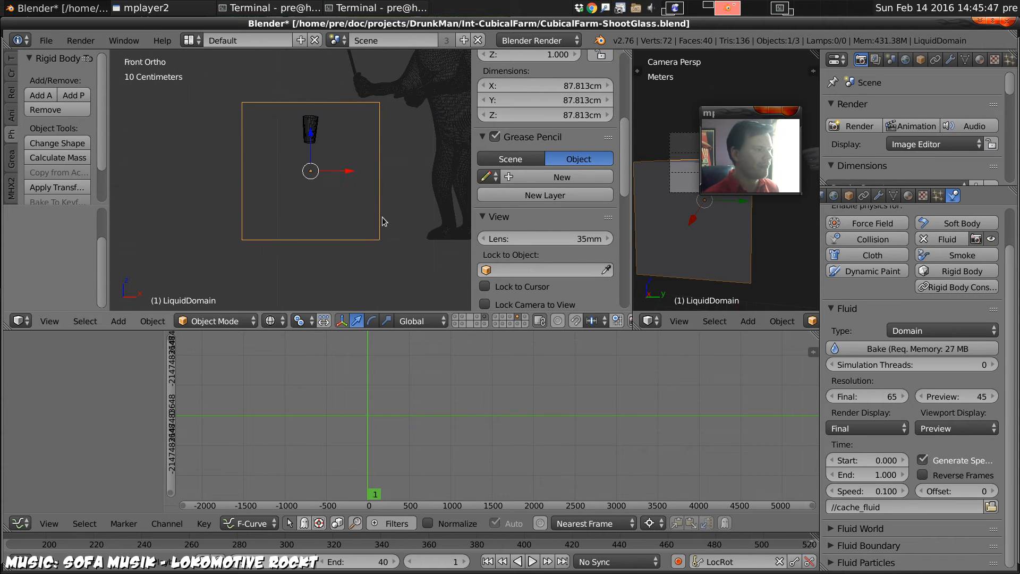
key("Tab")
key("Tab")
key("Right")
key("Left")
key("Left")
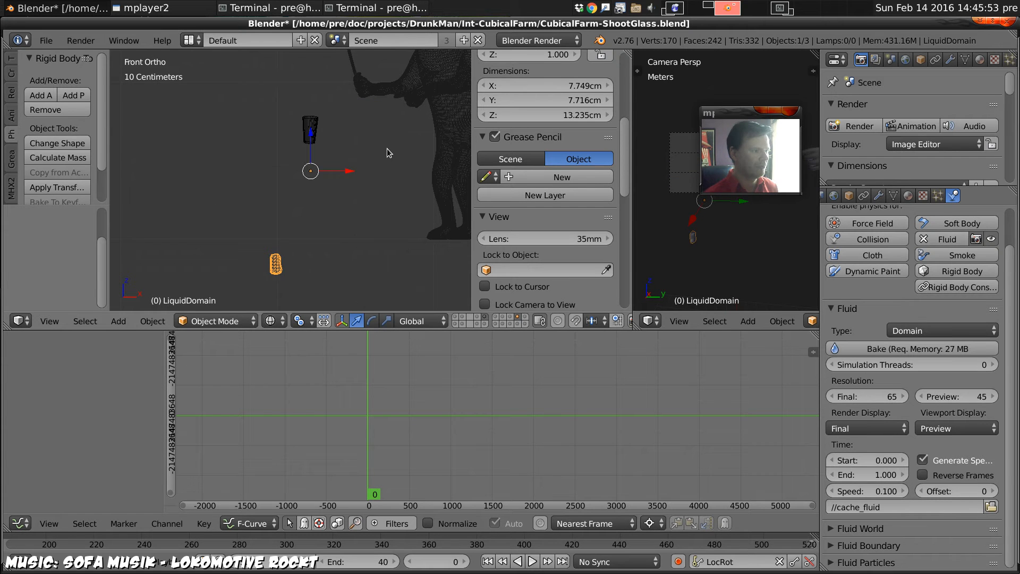
key("Right")
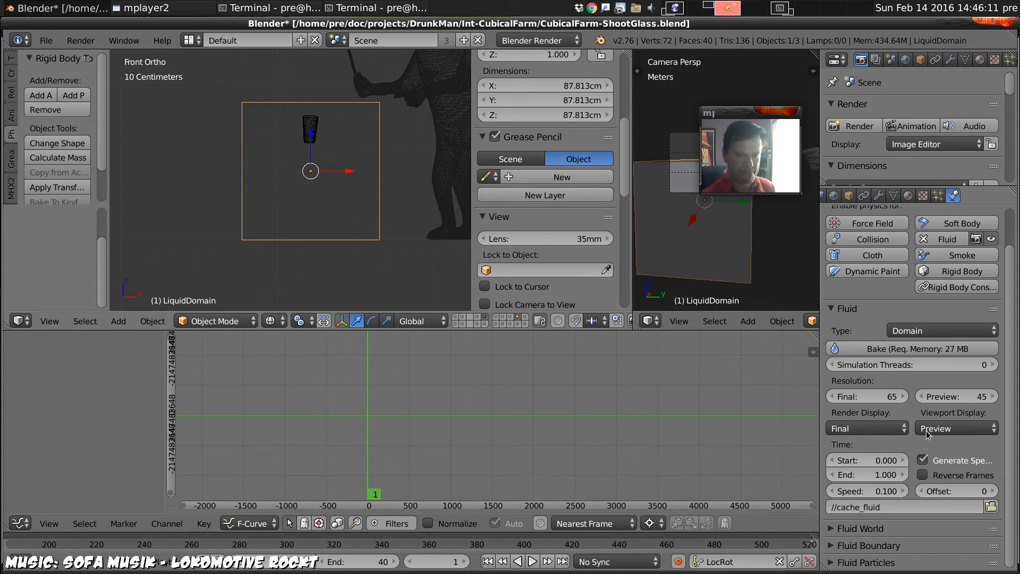
- Set the fluid domain's final resolution to 120 and its preview resolution to 100
left_click(936, 396)
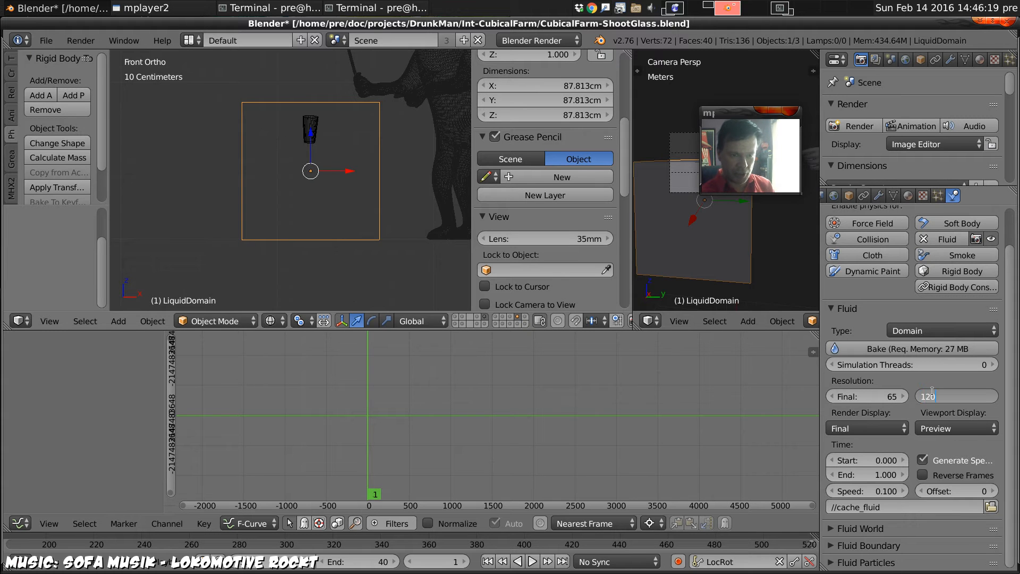
key("shift+Tab")
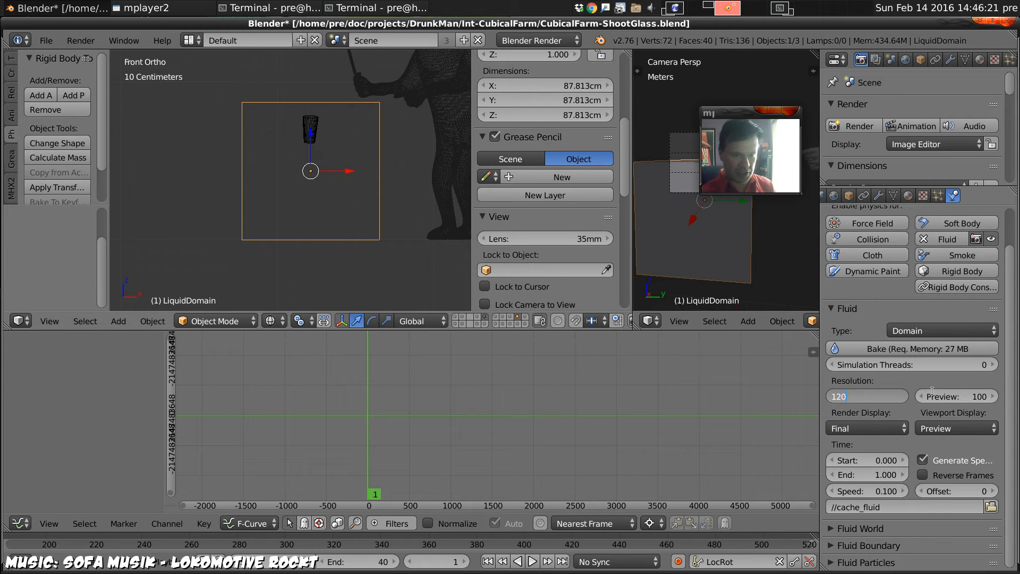
type("120")
key("Tab")
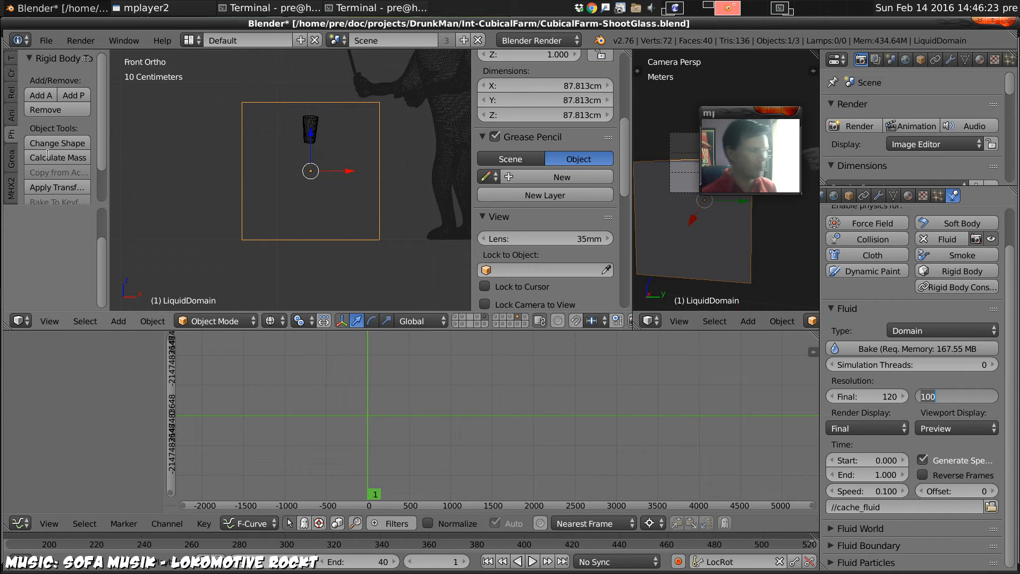
key("Right")
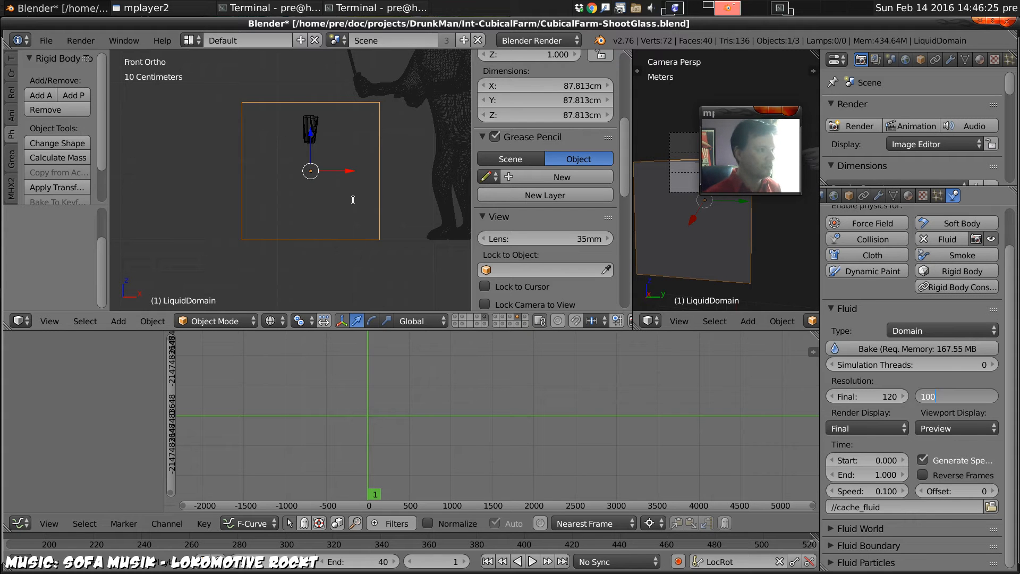
key("Return")
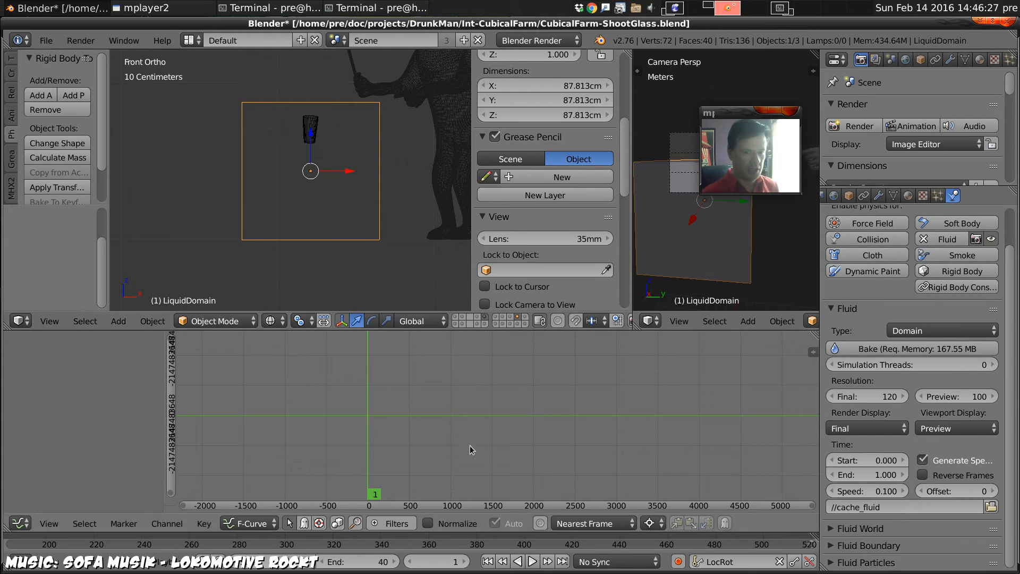
- Bake the fluid simulation from frame 1, preview the animation while it runs, and return to frame 1
key("Right")
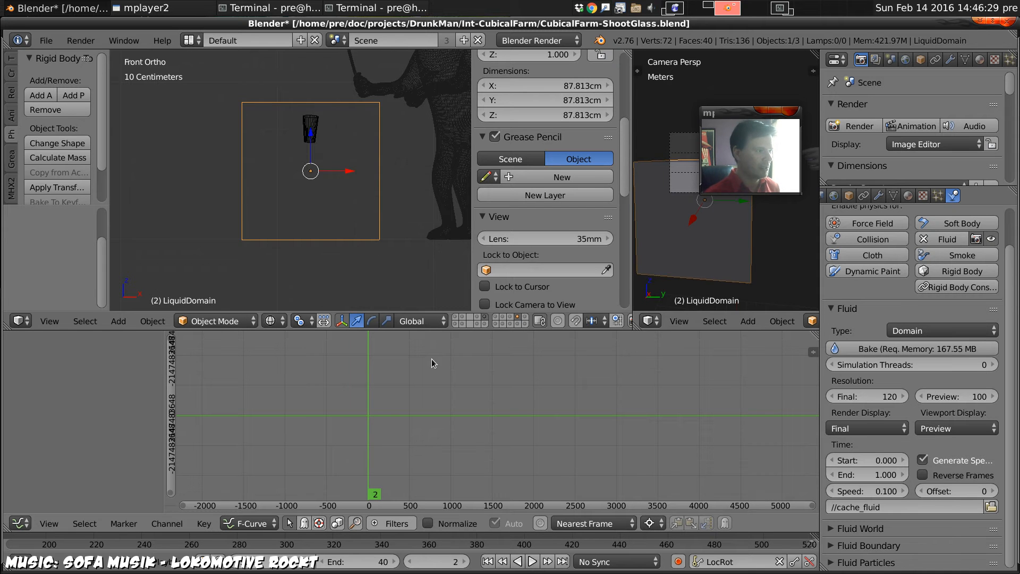
key("shift+Left")
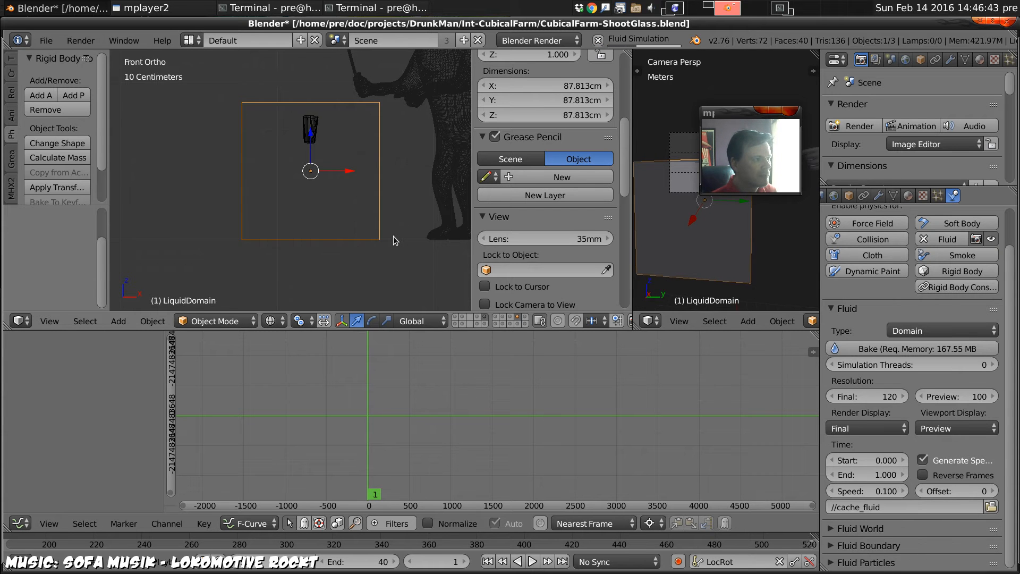
key("alt+a")
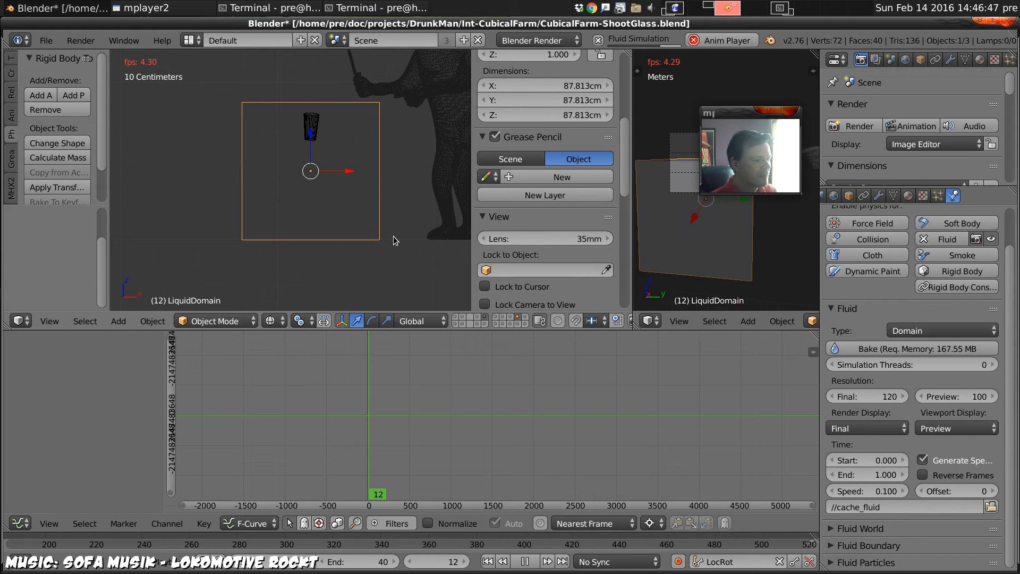
key("alt+a")
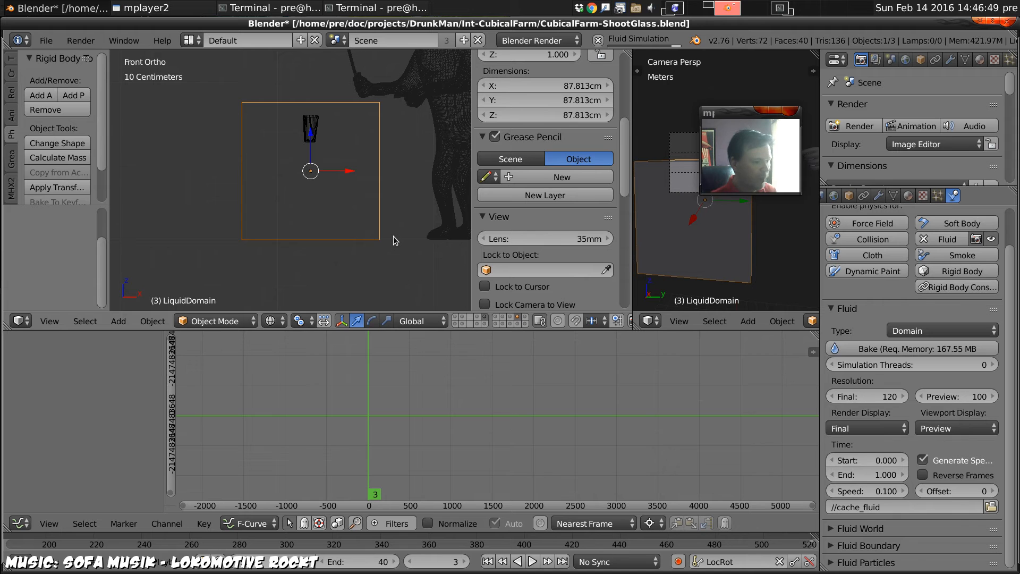
key("Left")
key("Left")
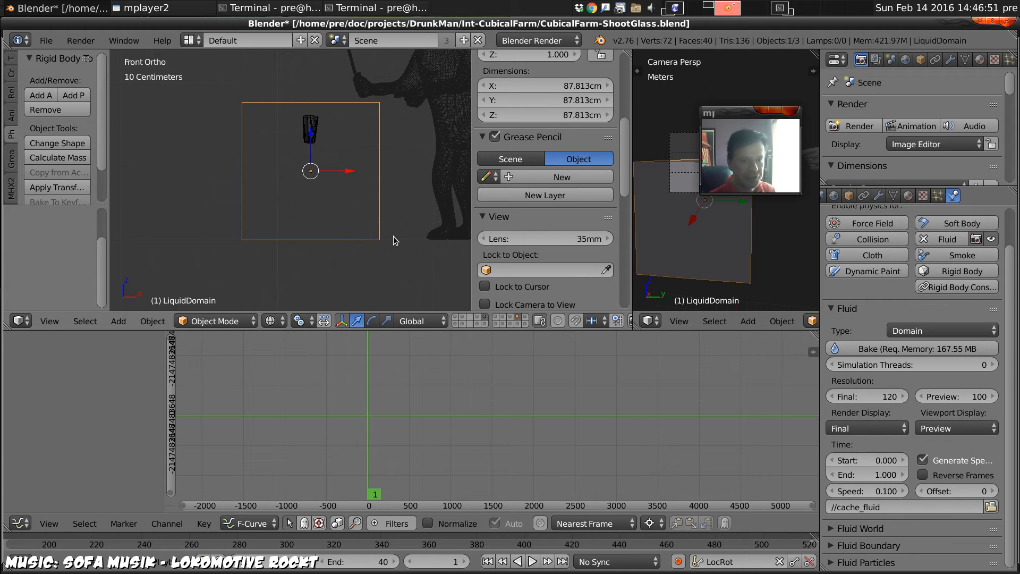
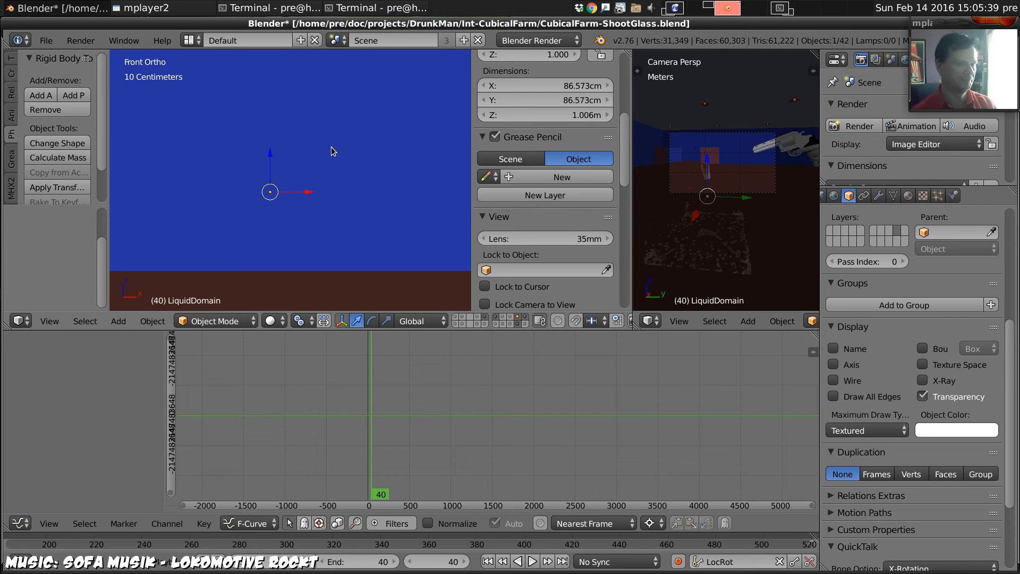
key("F12")
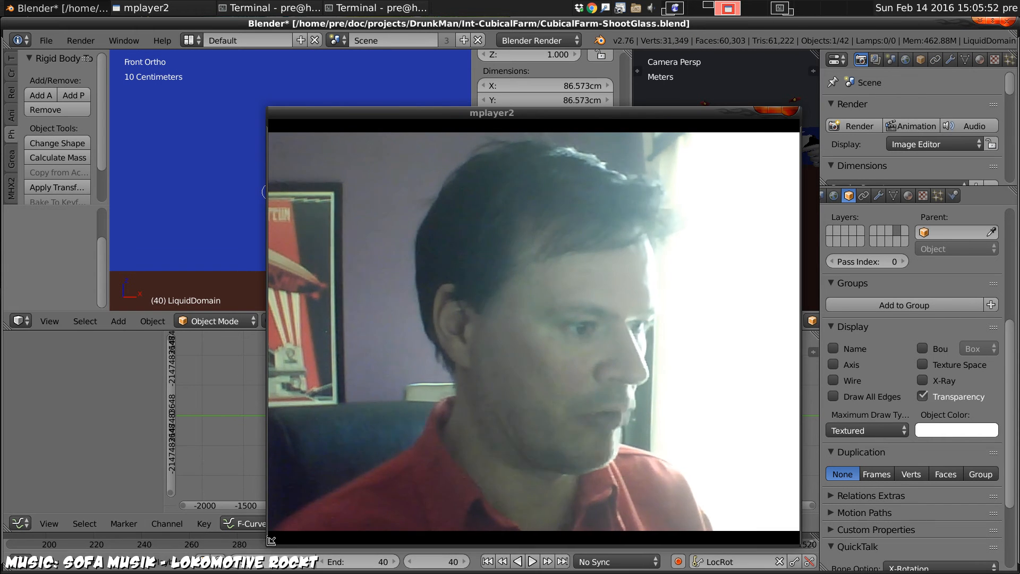
left_click_drag(268, 545, 620, 267)
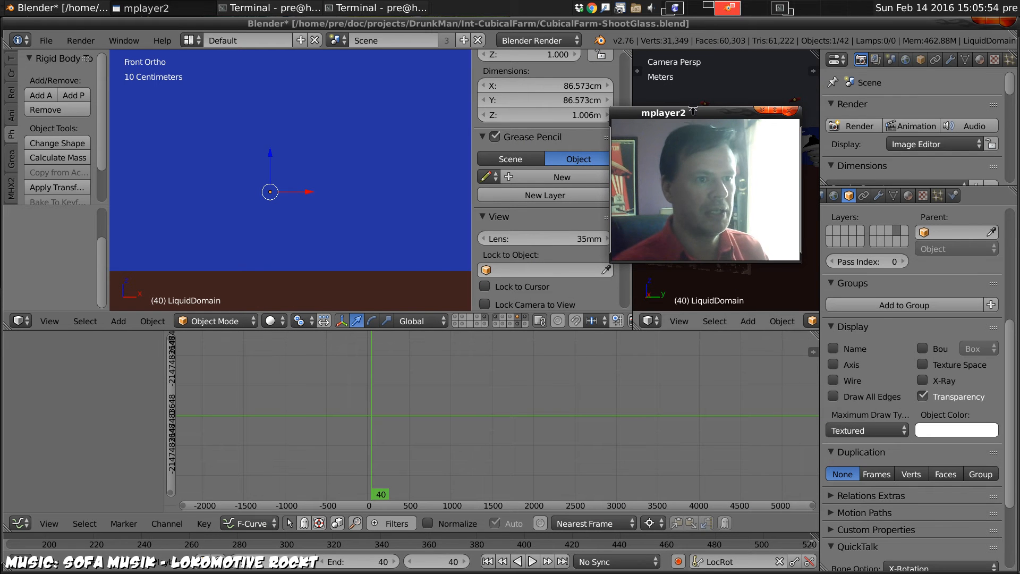
left_click_drag(698, 112, 907, 21)
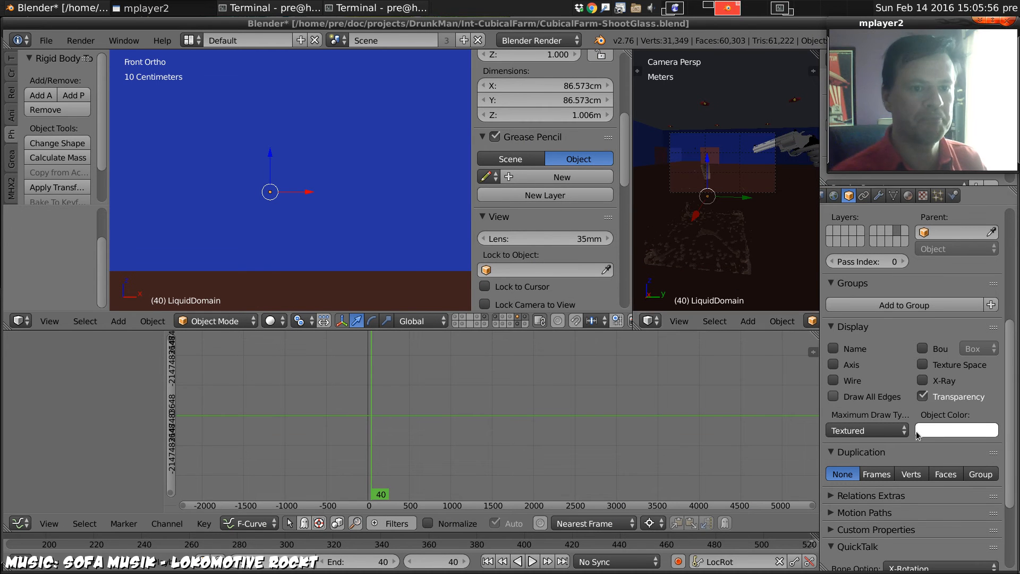
- Review the LiquidDomain's fluid physics, including the Fluid World and Fluid Boundary settings, and examine the baked liquid in perspective at frame 40
left_click(953, 195)
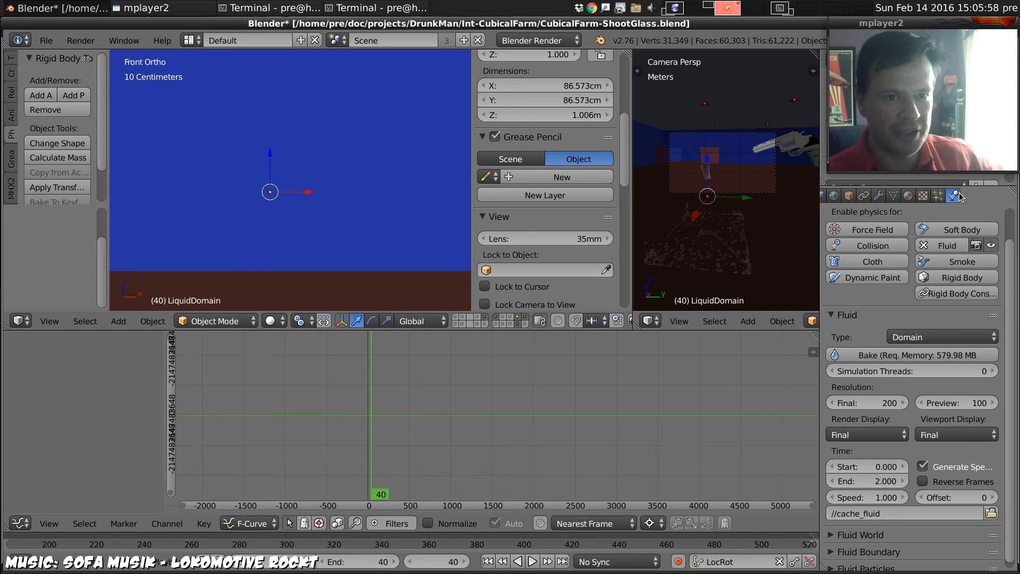
left_click(861, 535)
scroll(1005, 446, "down", 5)
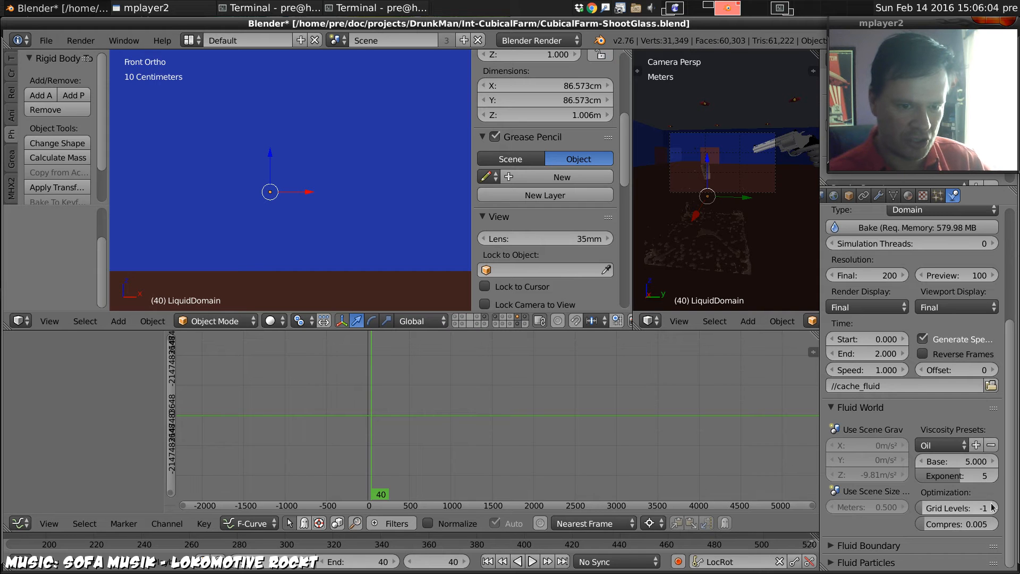
left_click(853, 407)
left_click(860, 425)
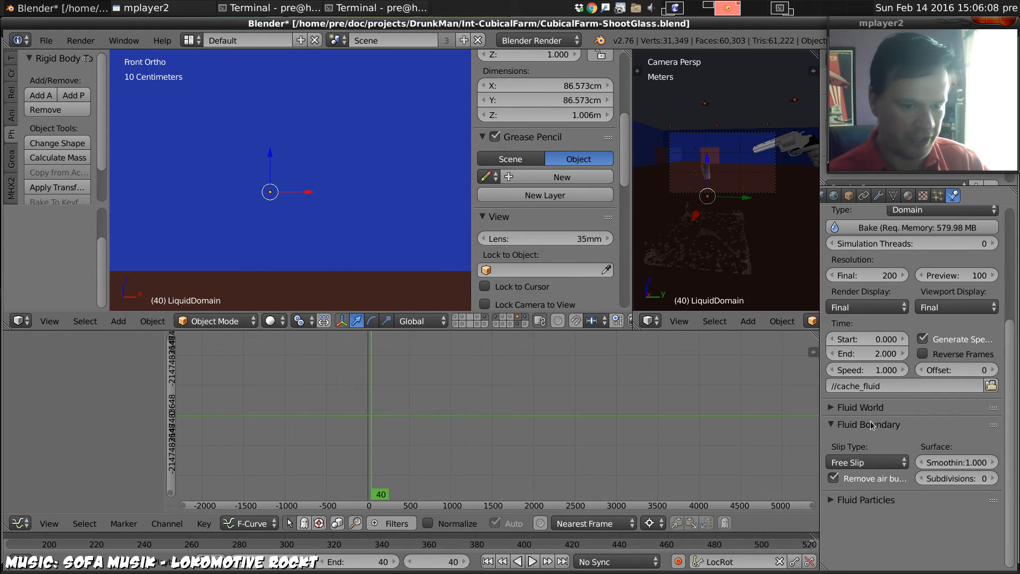
left_click(865, 424)
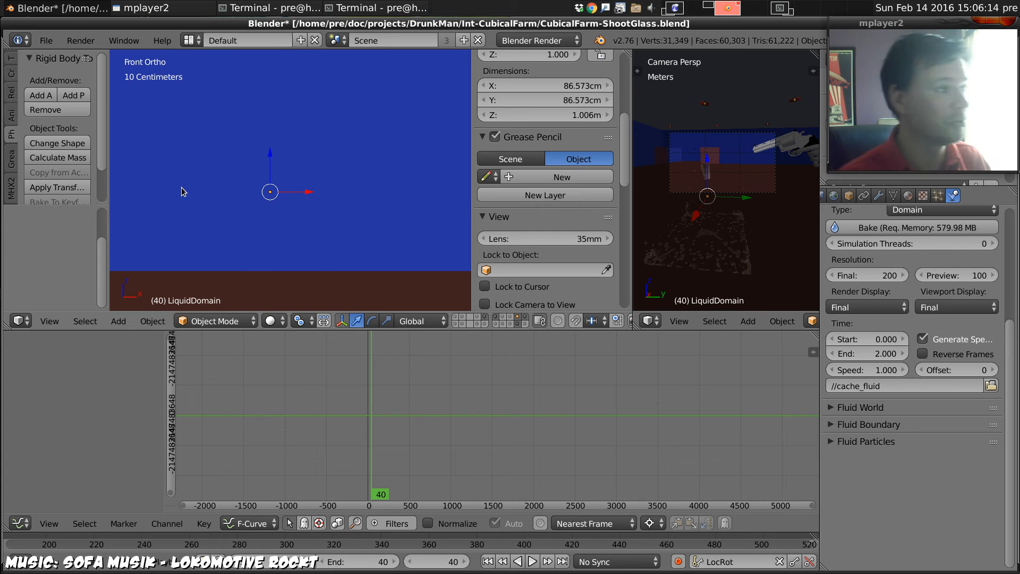
middle_click_drag(181, 187, 296, 161)
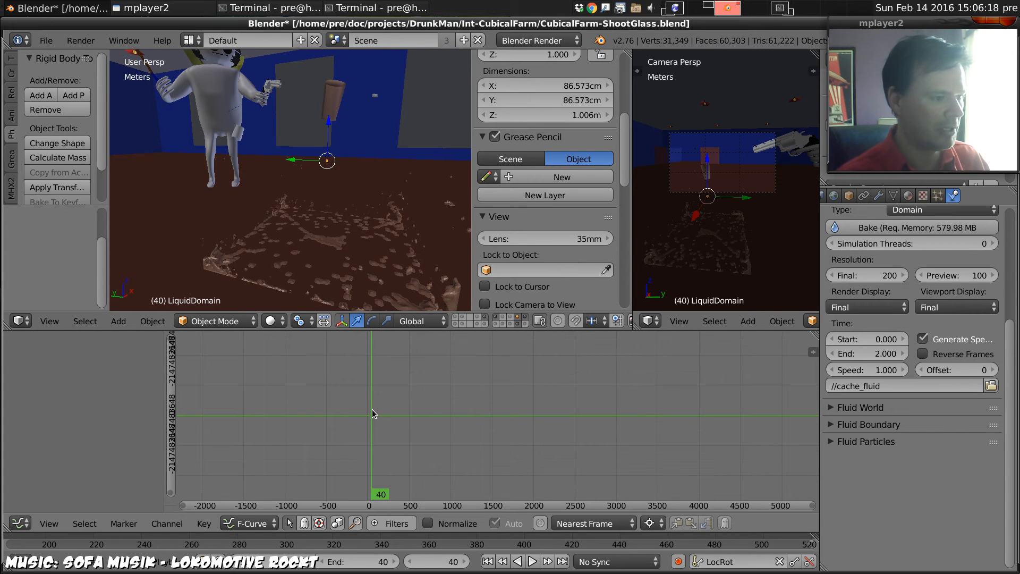
- Preview the animation up to frame 10, and put CubicalFarmFloor on the tenth layer
key("alt+a")
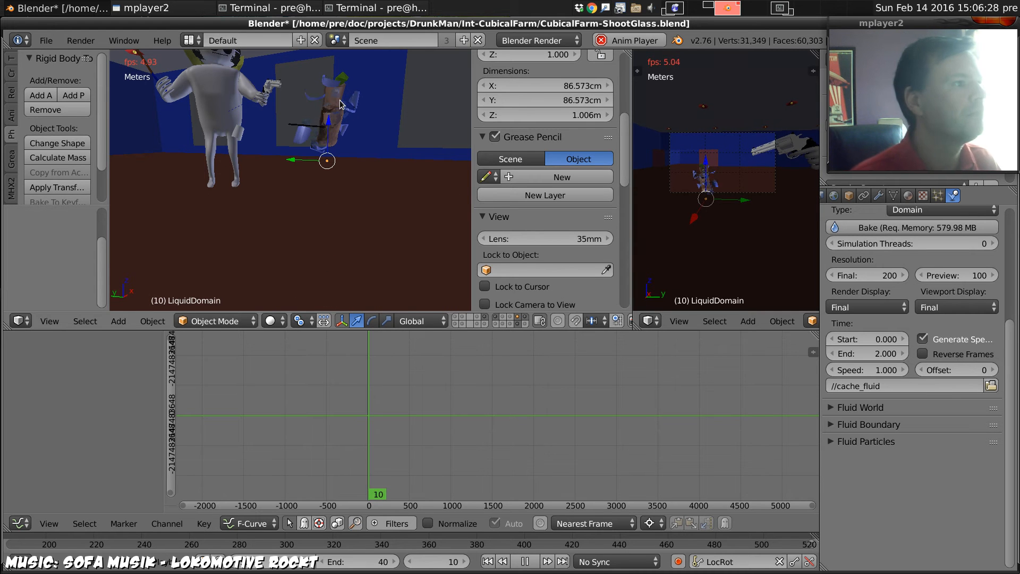
key("Escape")
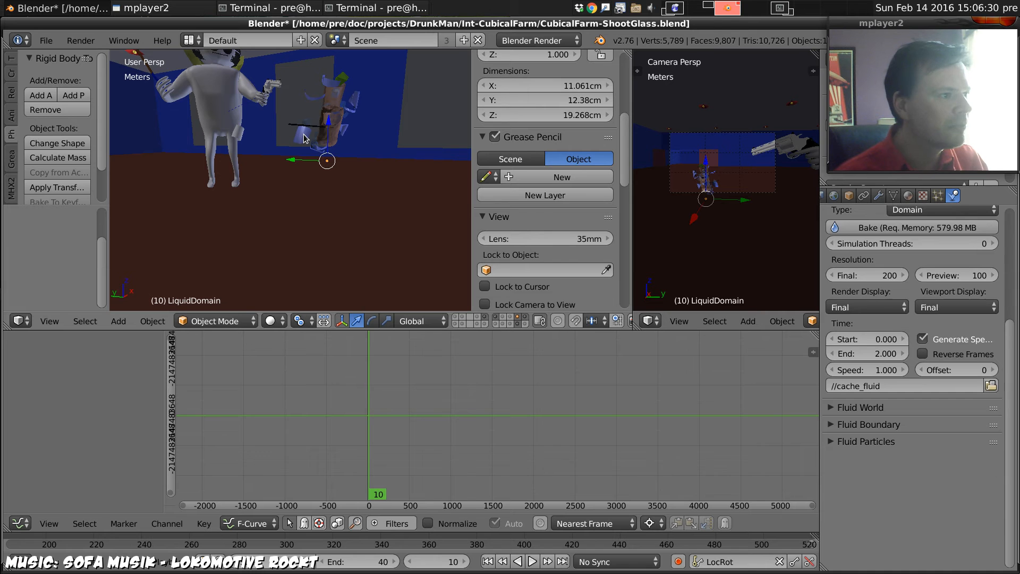
right_click(304, 137)
right_click(326, 222)
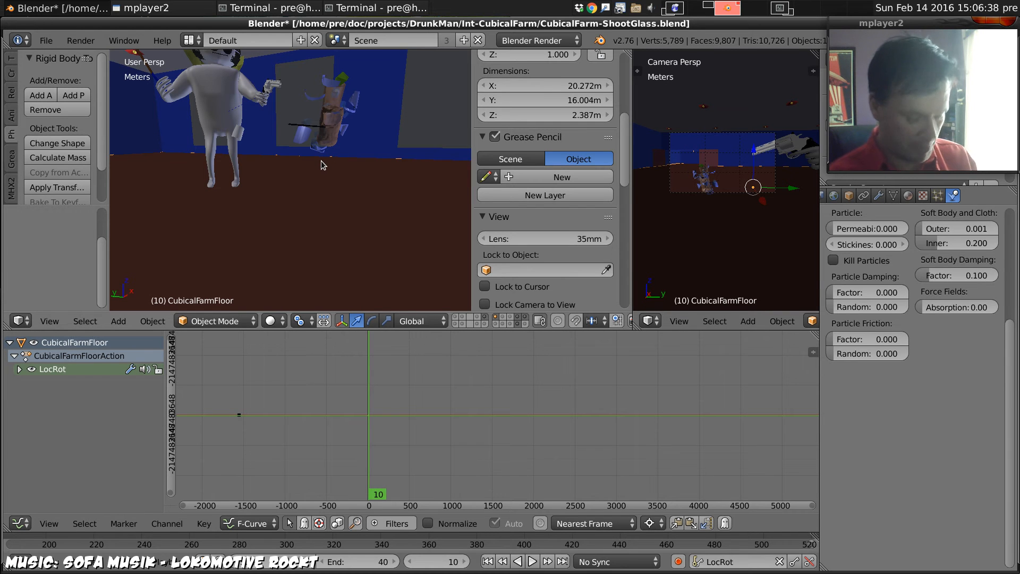
key("m")
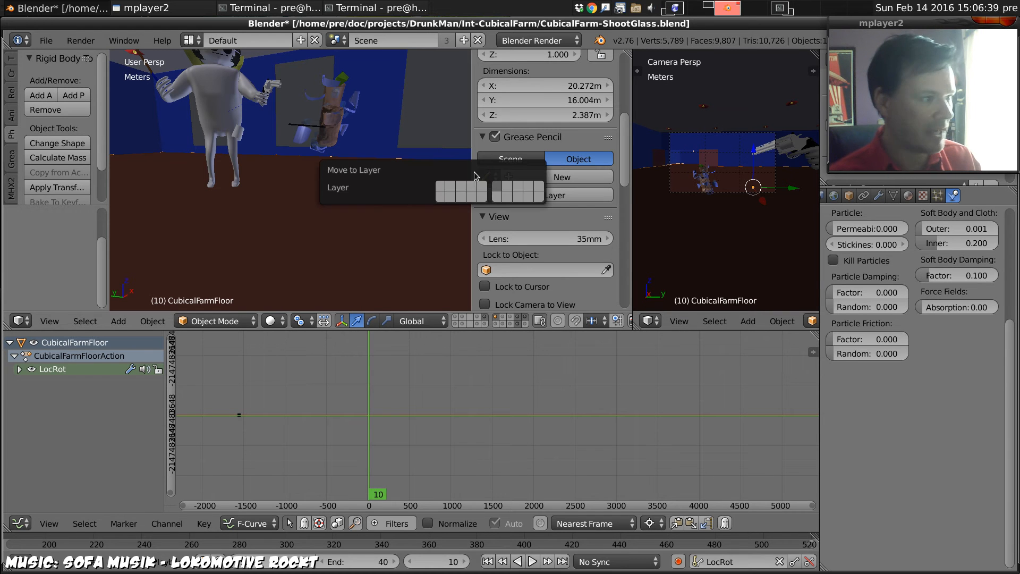
left_click(540, 186)
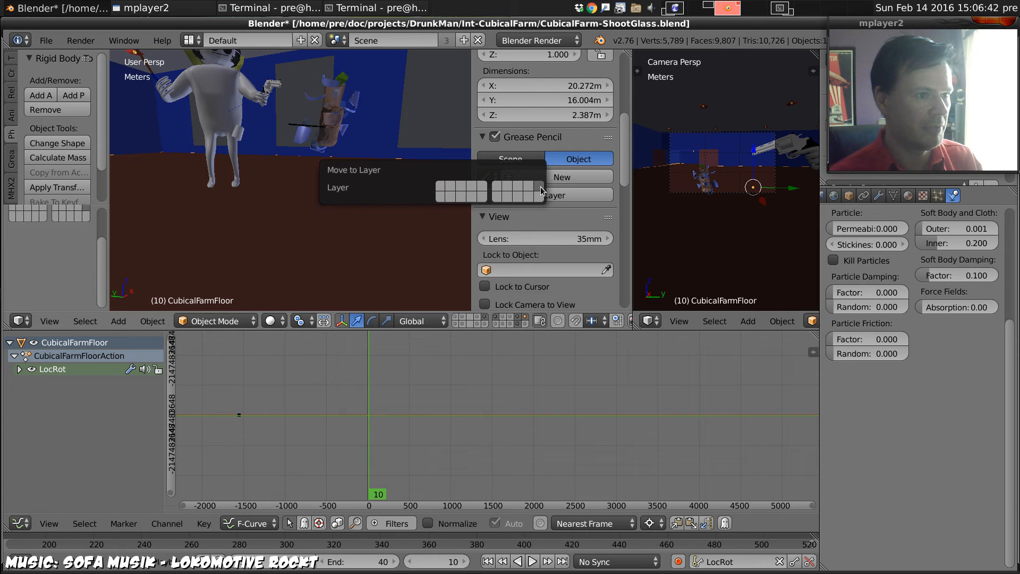
- Enable Rigid Body physics on CubicalFarmFloor as an Active body with Dynamic turned off
left_click(938, 196)
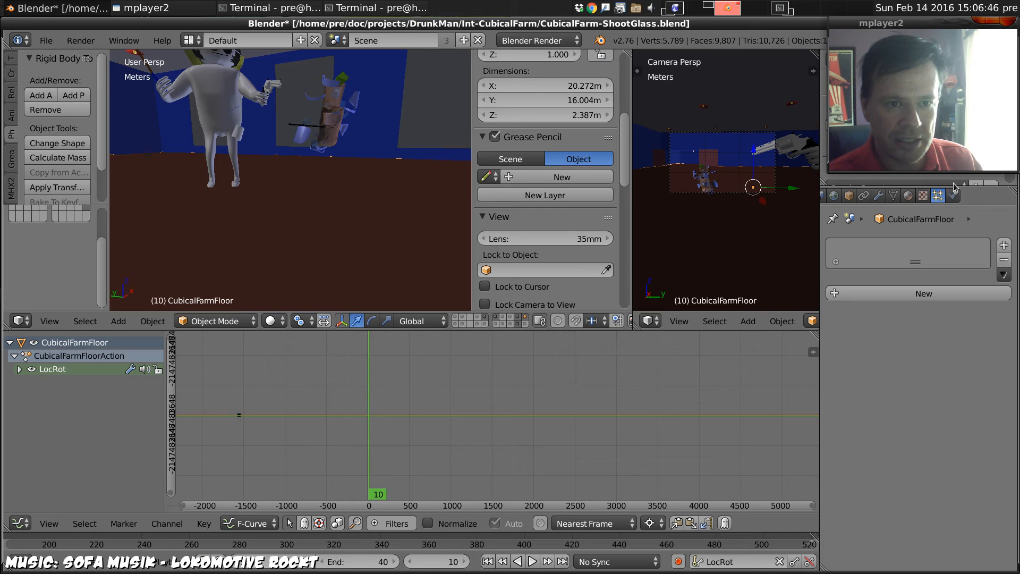
left_click(953, 196)
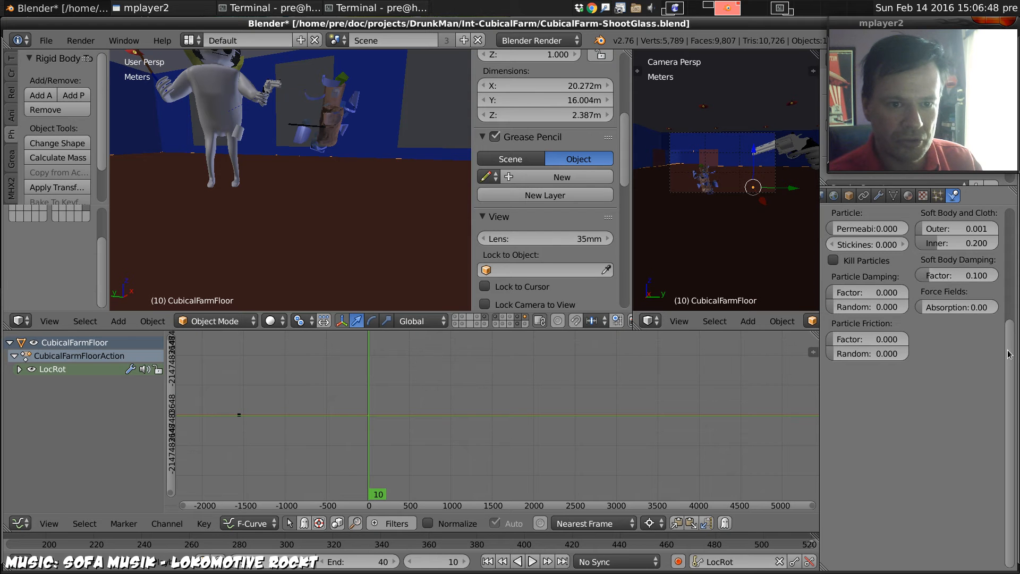
left_click_drag(1008, 354, 1004, 213)
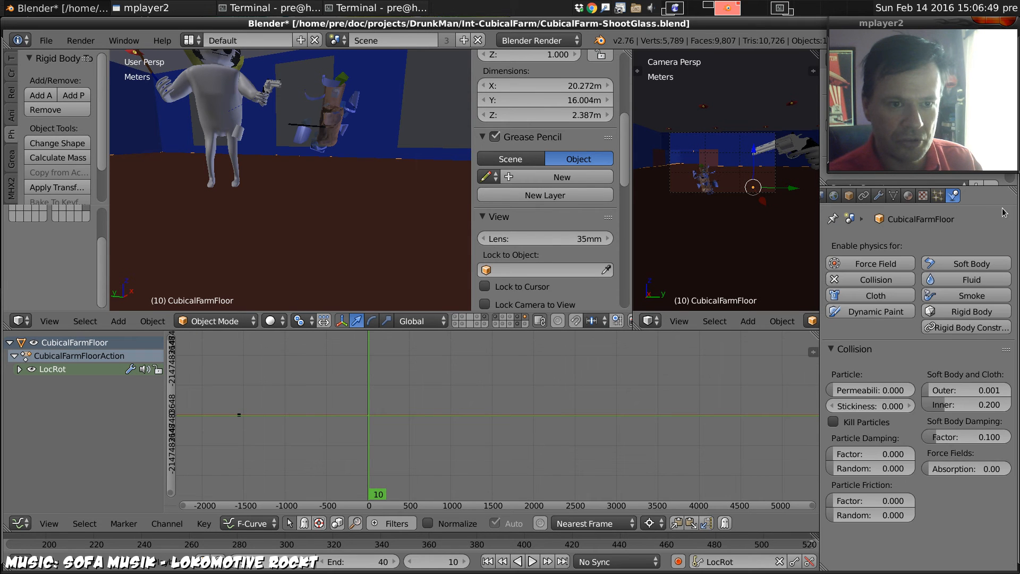
left_click(967, 312)
left_click(834, 389)
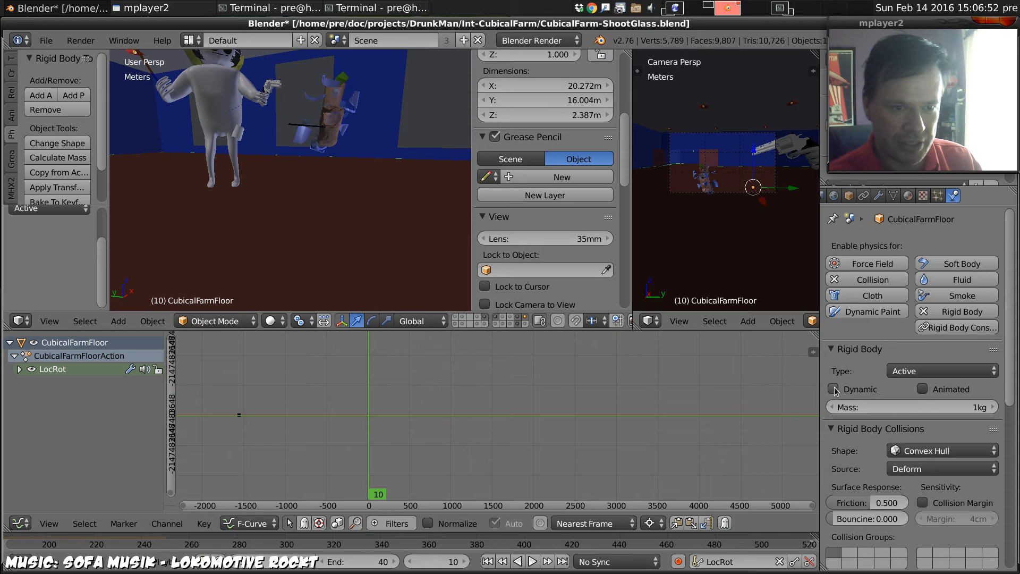
left_click(969, 450)
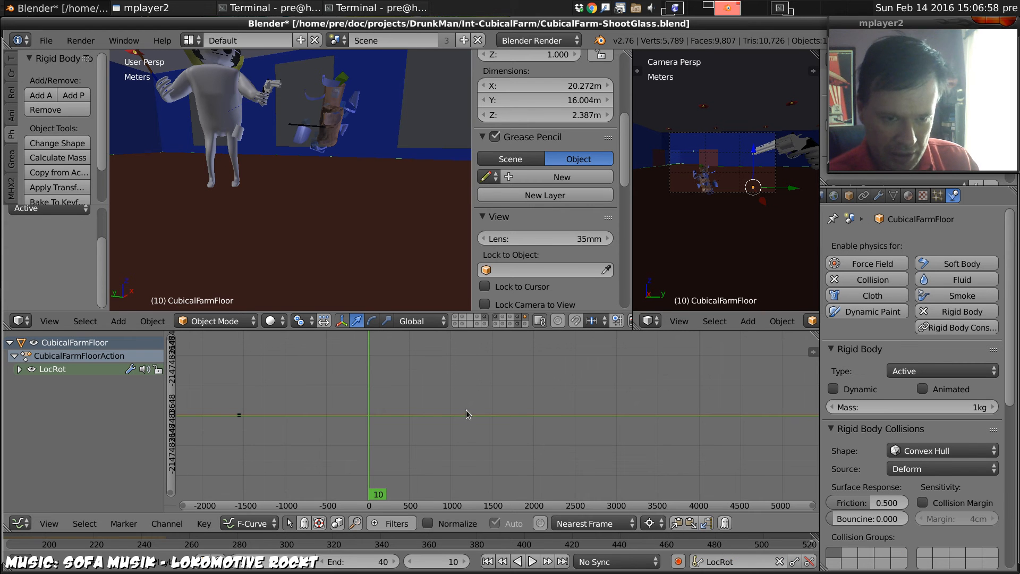
- Go back to the opening frames and preview how the glass shards and liquid fall against CubicalFarmFloor, stopping at frame 28
key("Left")
key("Left")
key("Left")
key("Left")
key("Left")
key("Left")
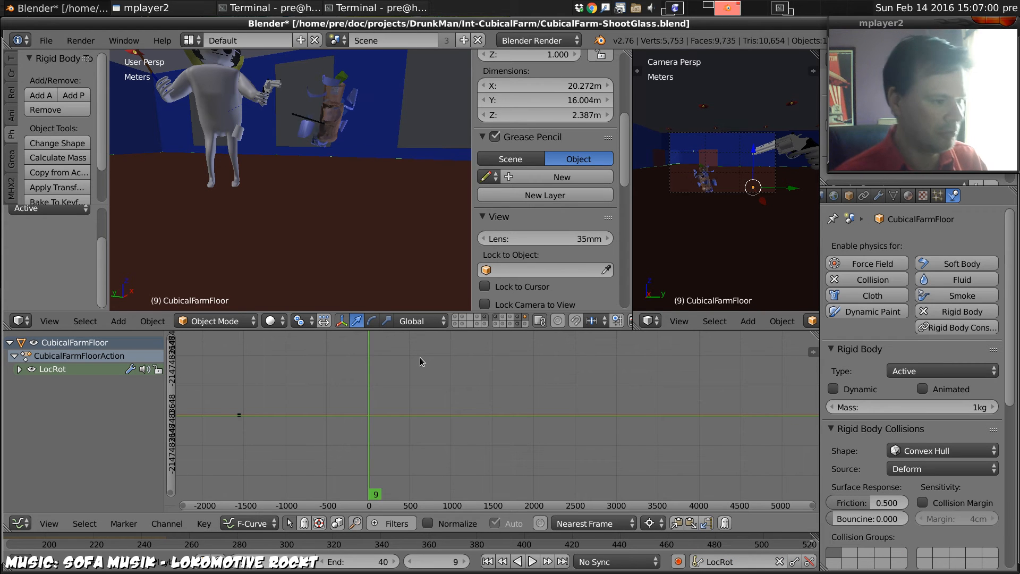
key("Left")
key("Left")
key("Left")
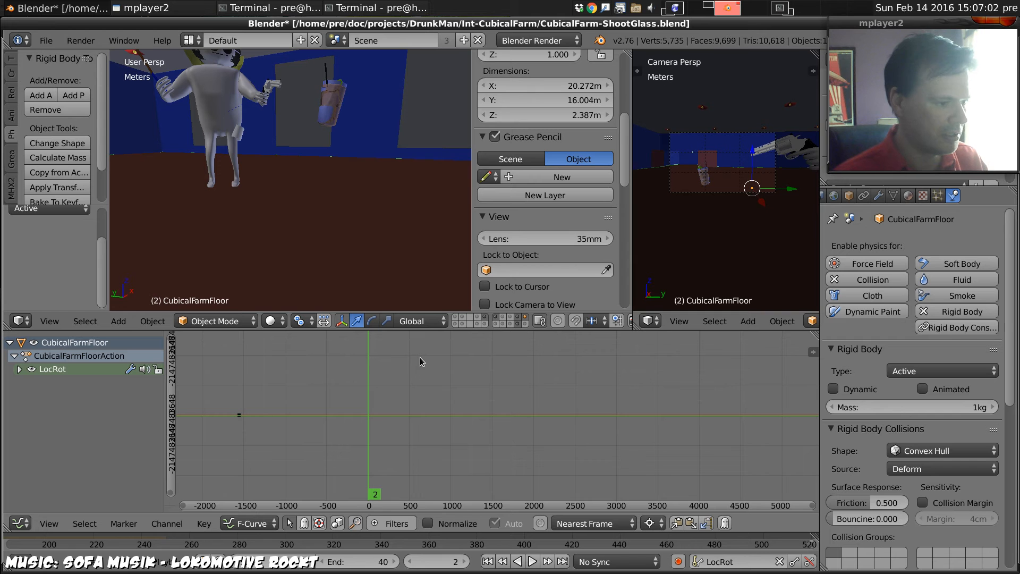
key("alt+a")
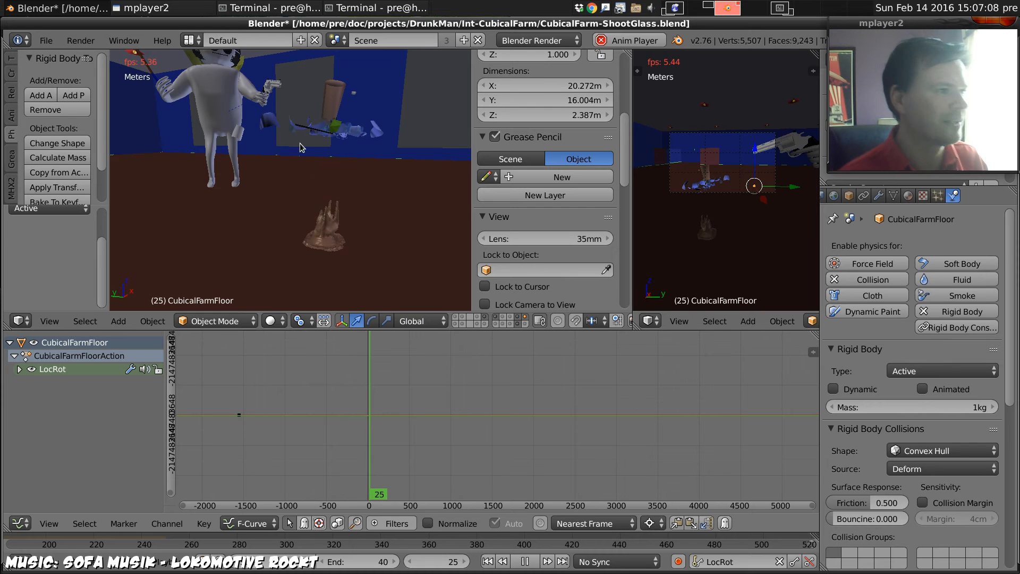
key("alt+a")
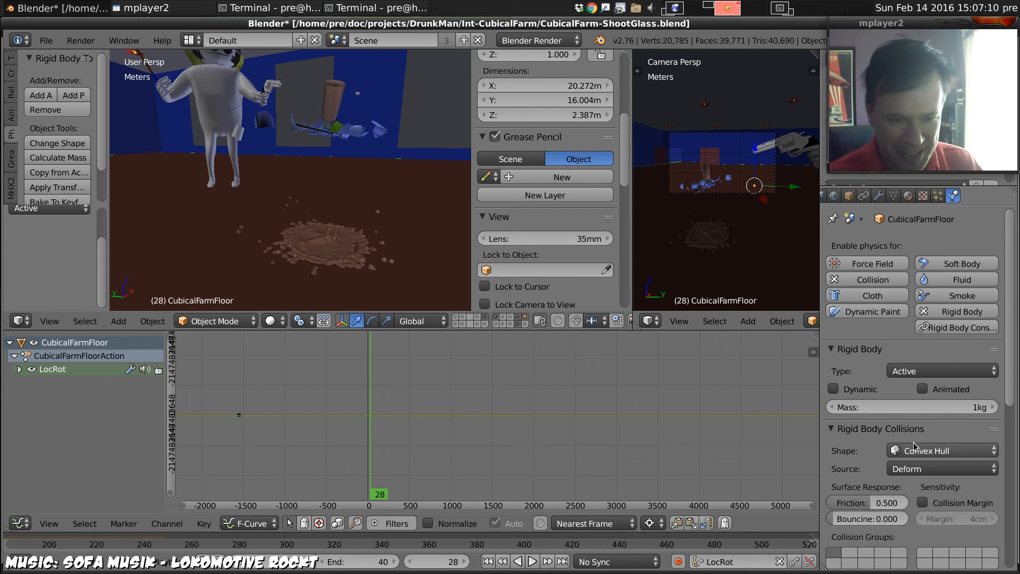
- Set CubicalFarmFloor's rigid body collision shape to Mesh and preview the shattering from frame 1
left_click(943, 450)
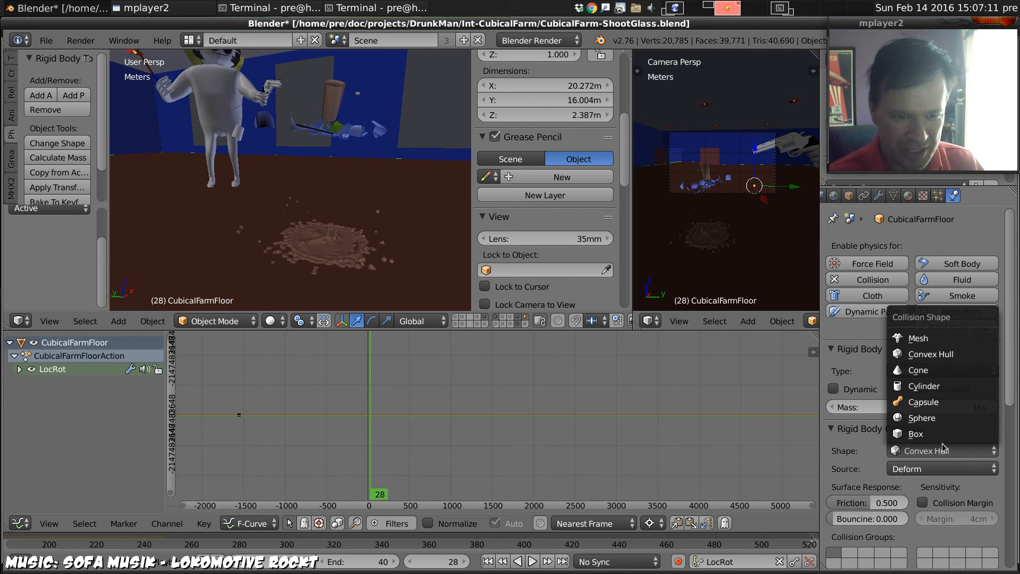
left_click(941, 340)
key("shift+Left")
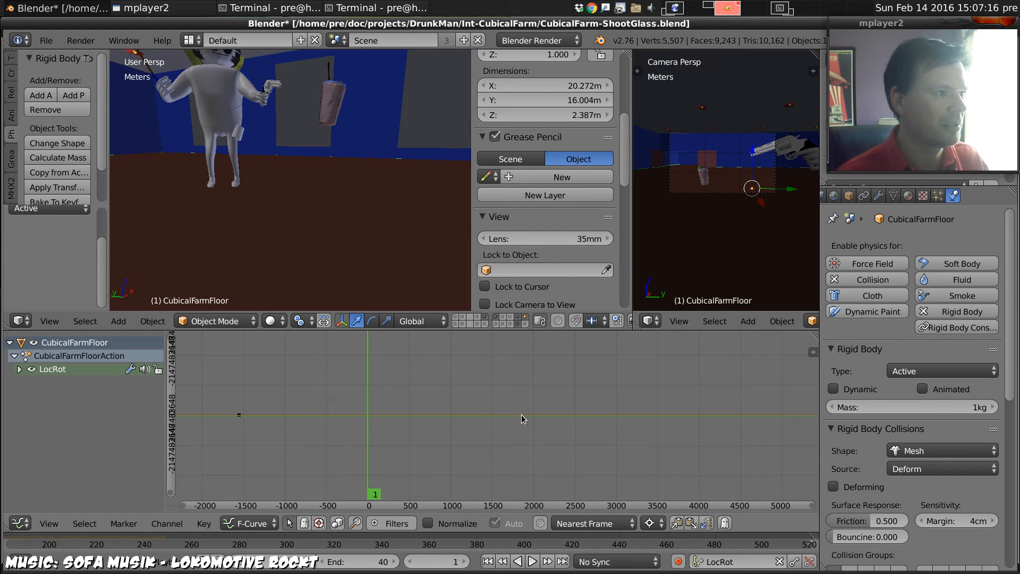
key("alt+a")
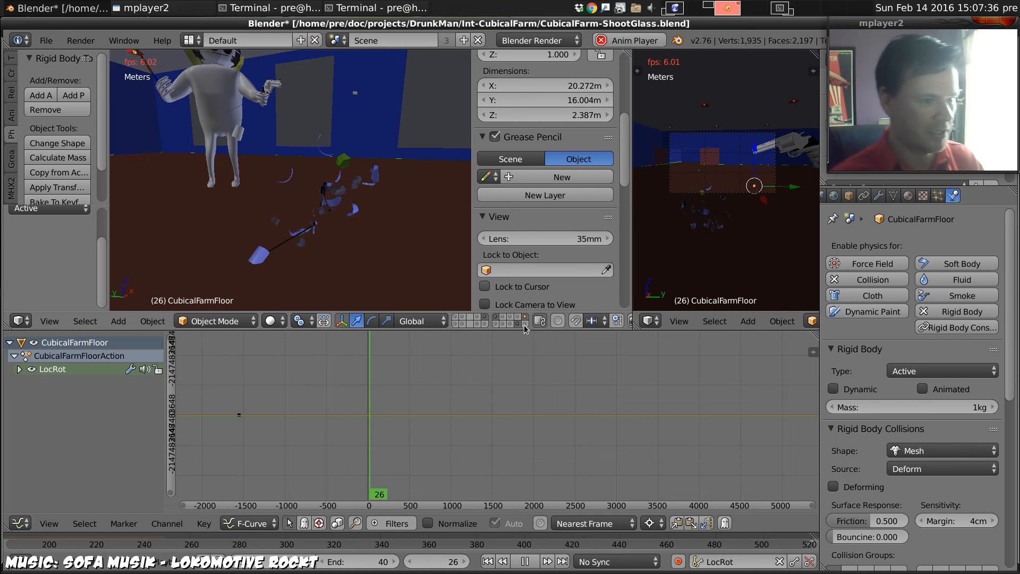
key("Escape")
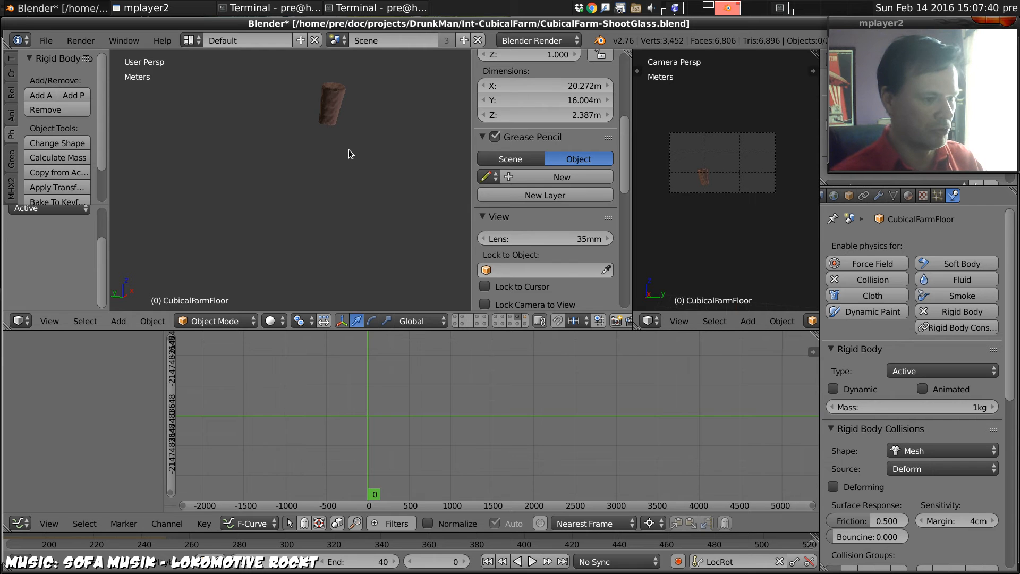
- At frame 1, move LiquidDomain to the tenth layer and display the layers containing the room and characters
key("Right")
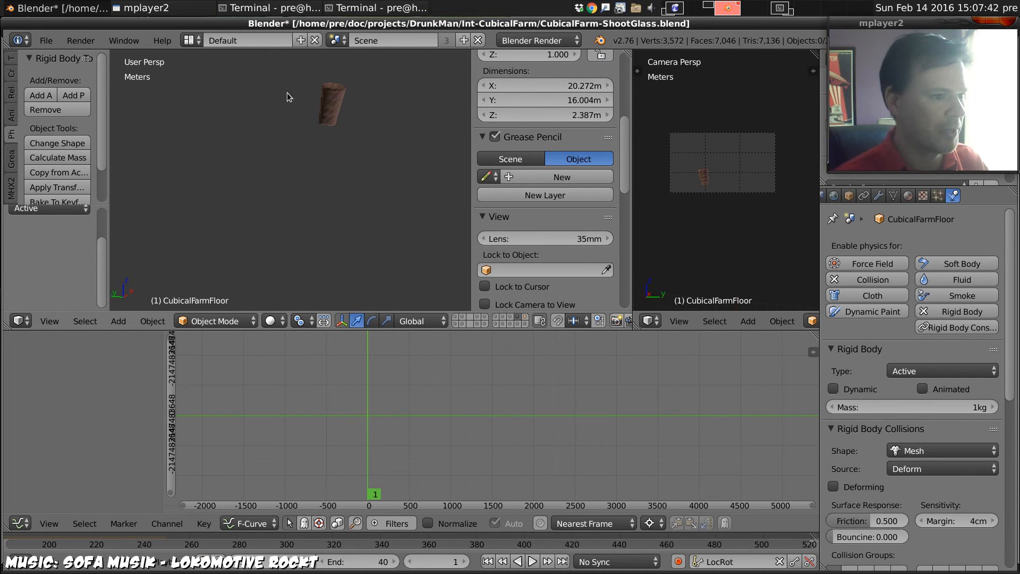
right_click(338, 98)
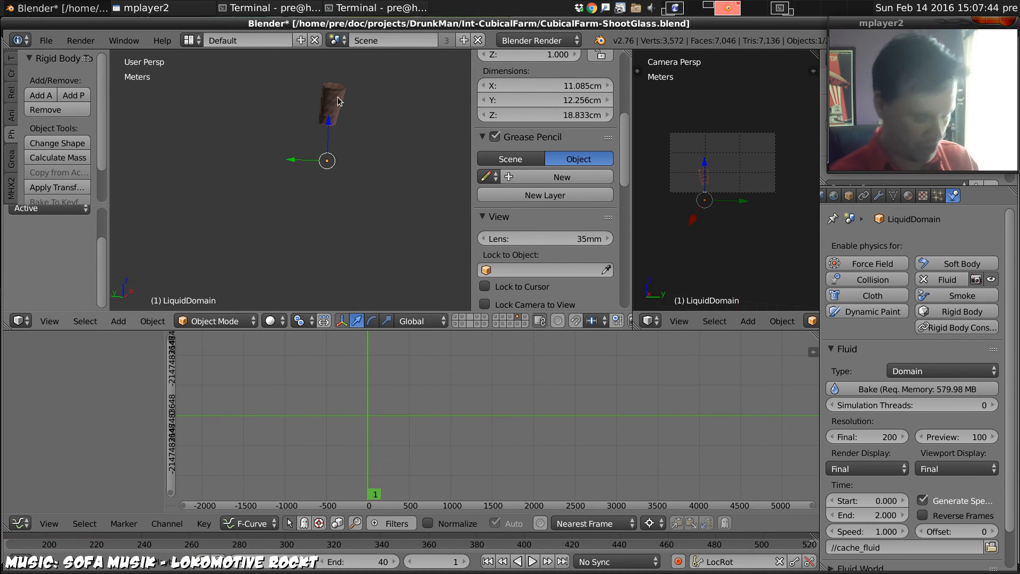
key("m")
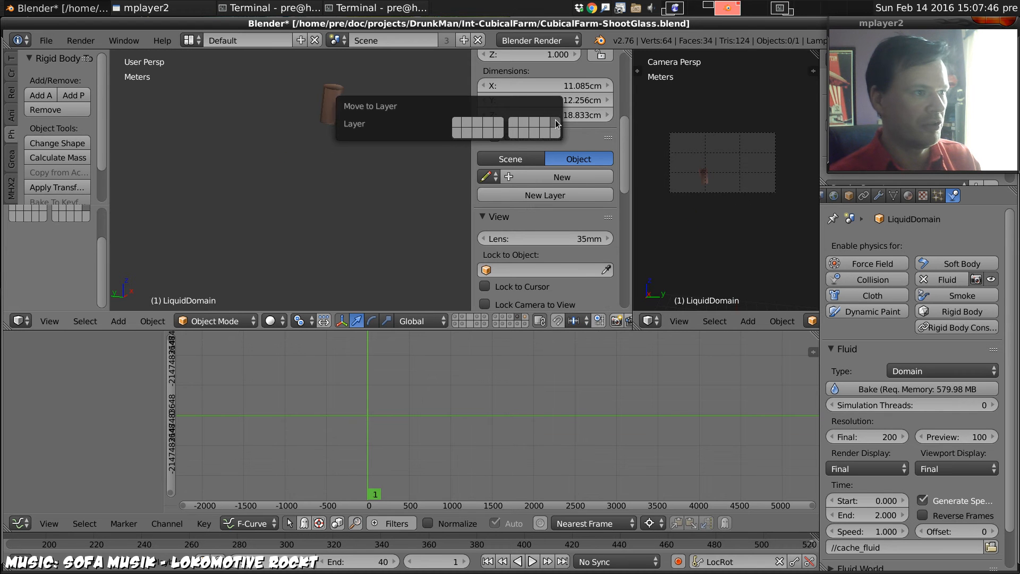
left_click(557, 124)
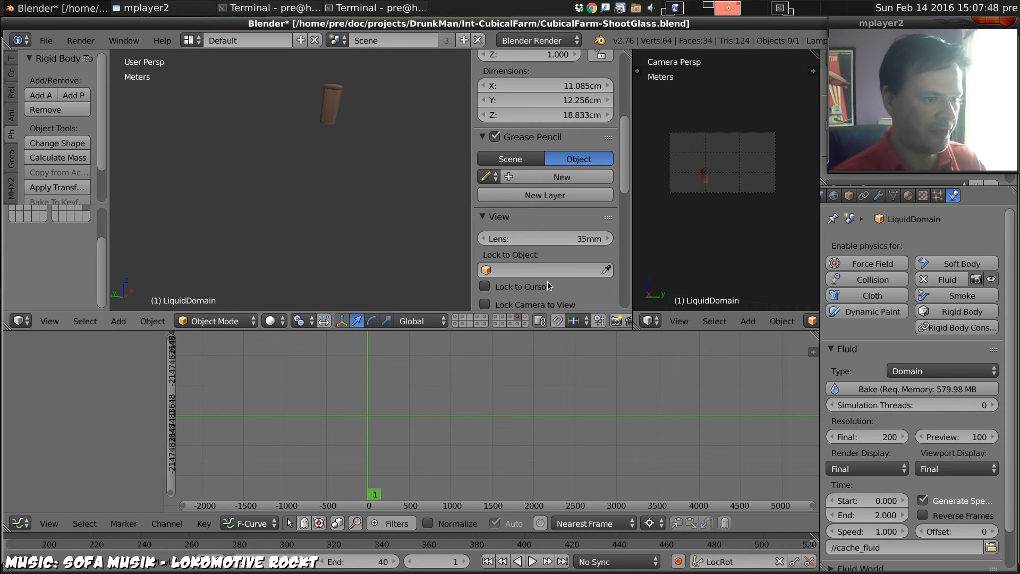
left_click(519, 324)
left_click(519, 316, "shift")
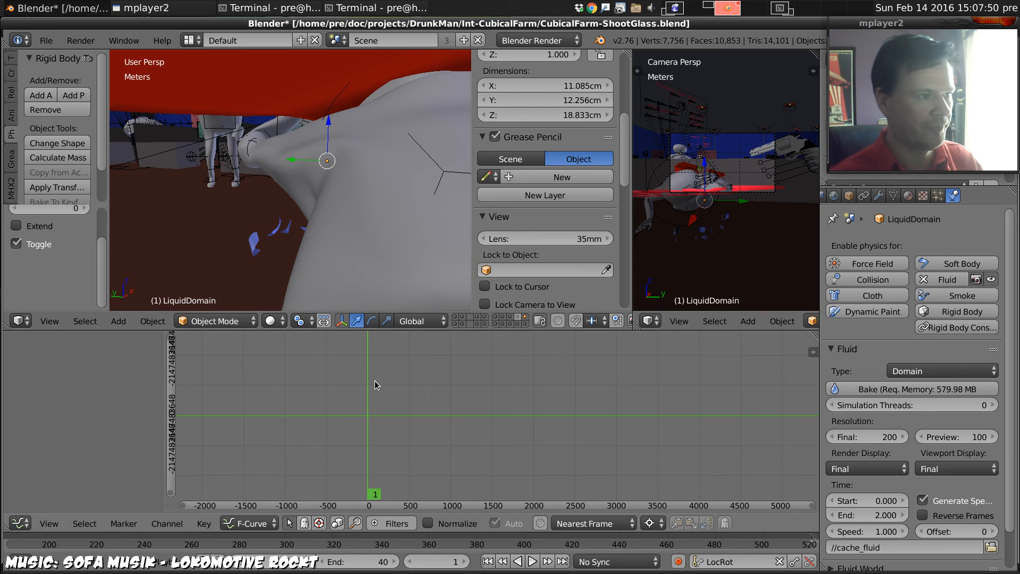
- Play the combined simulation, show only the tenth layer with the floor, glass and liquid, and stop at frame 27
key("alt+a")
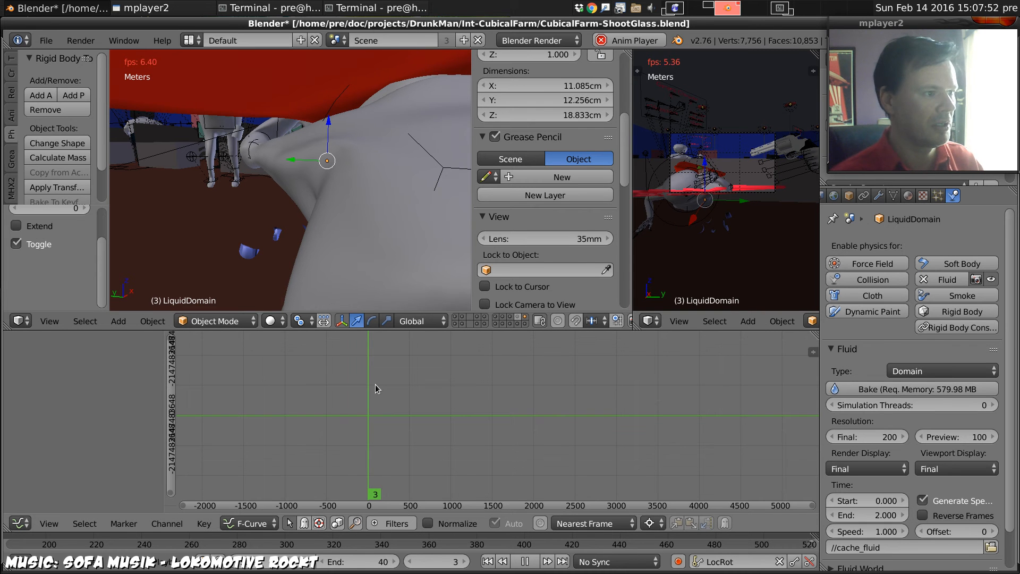
key("alt+a")
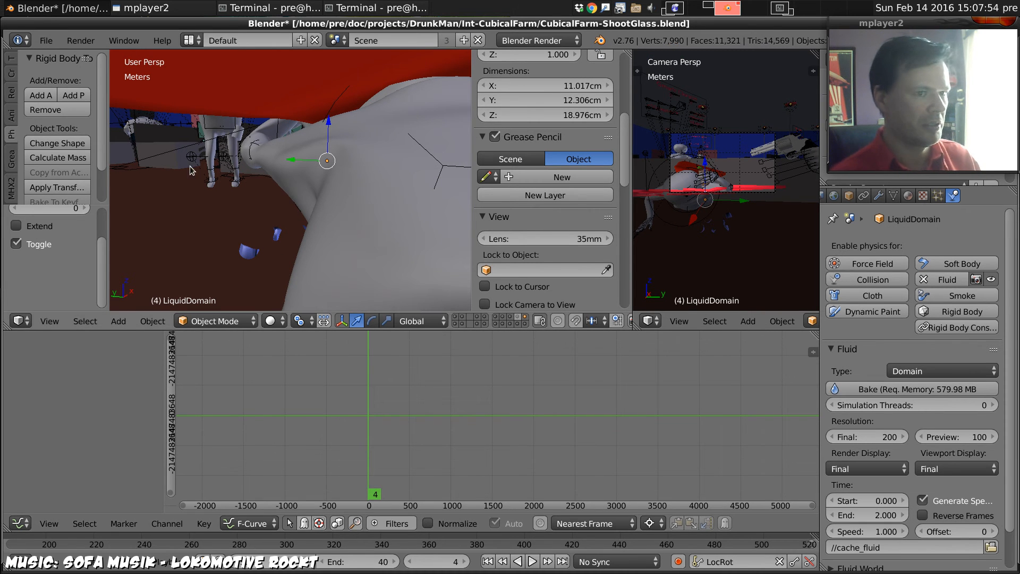
key("alt+a")
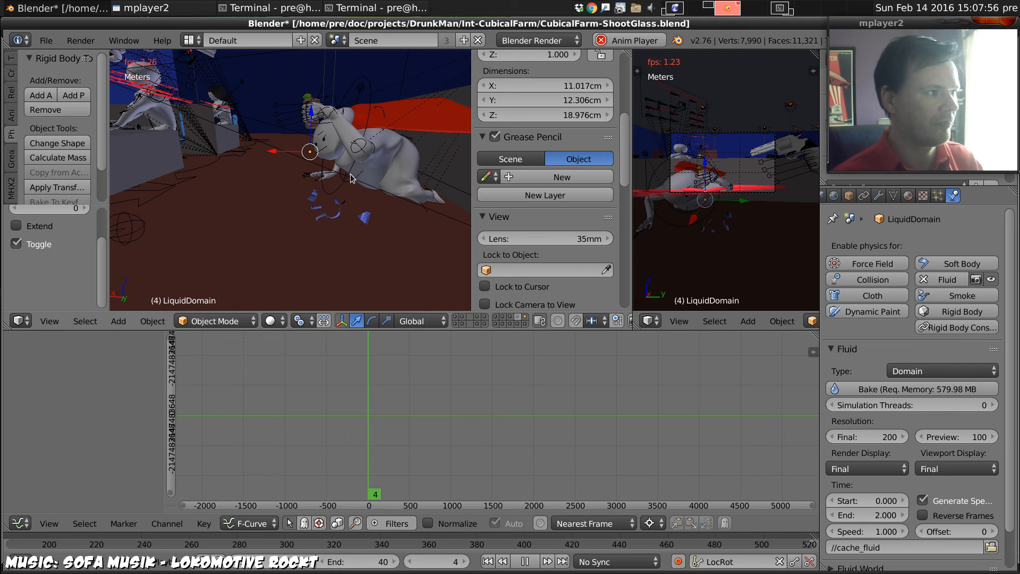
left_click(527, 316)
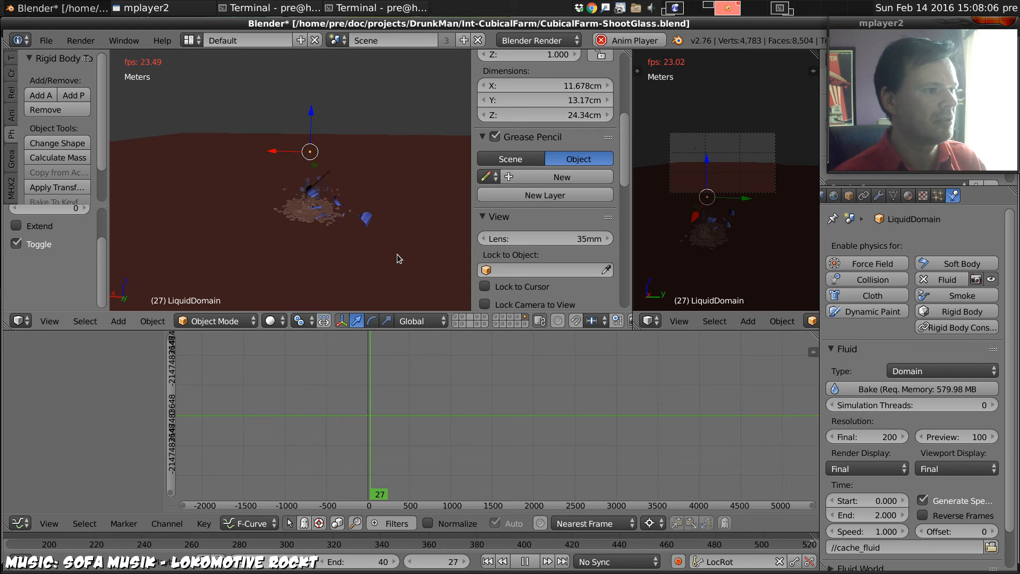
key("alt+a")
- Step back to the start of the animation and compare the glass and its shards at frames 1 and 2
key("shift+Down")
key("shift+Down")
key("shift+Down")
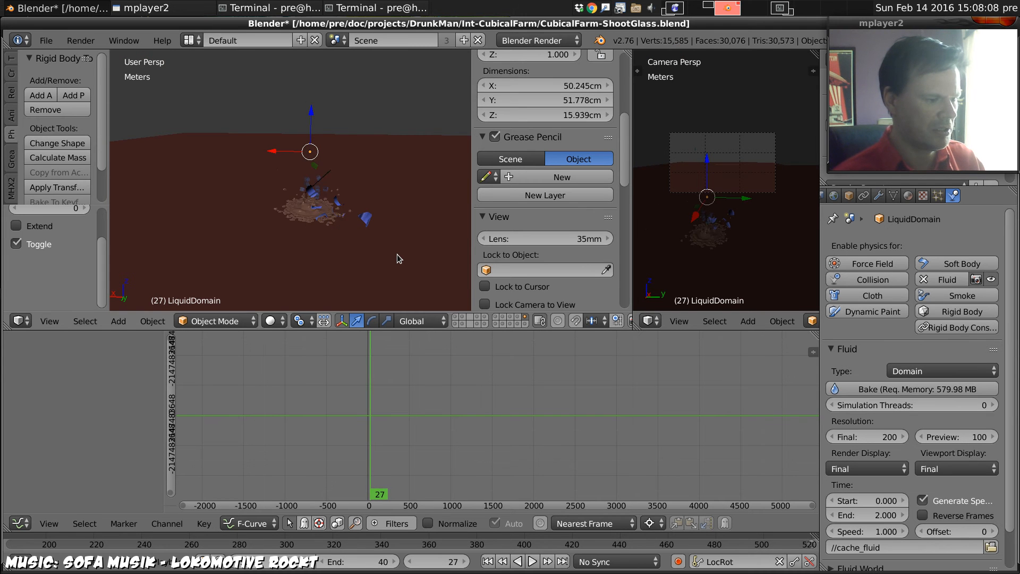
key("Left")
key("Left")
key("Left")
key("Left")
key("Left")
key("Left")
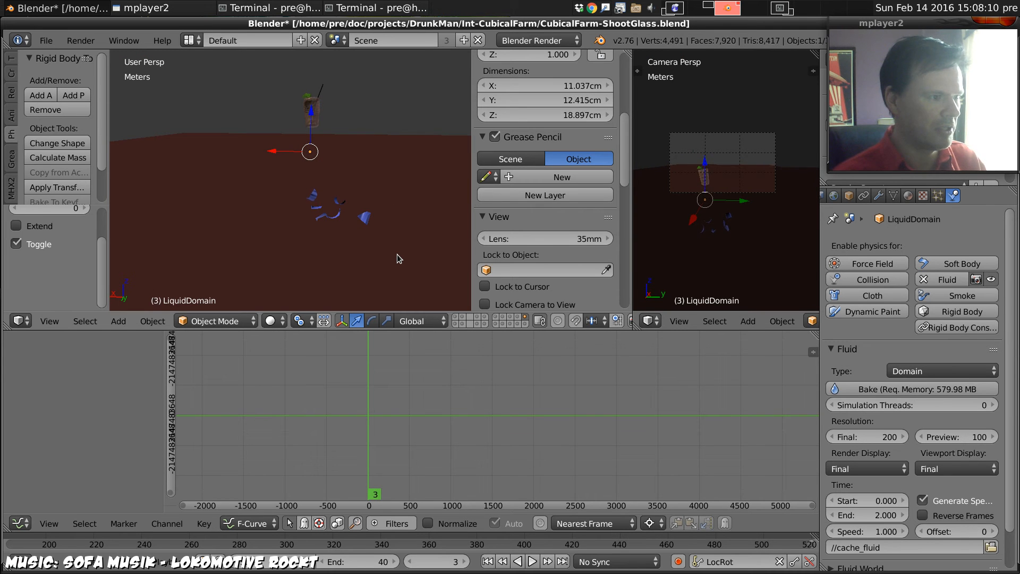
key("Right")
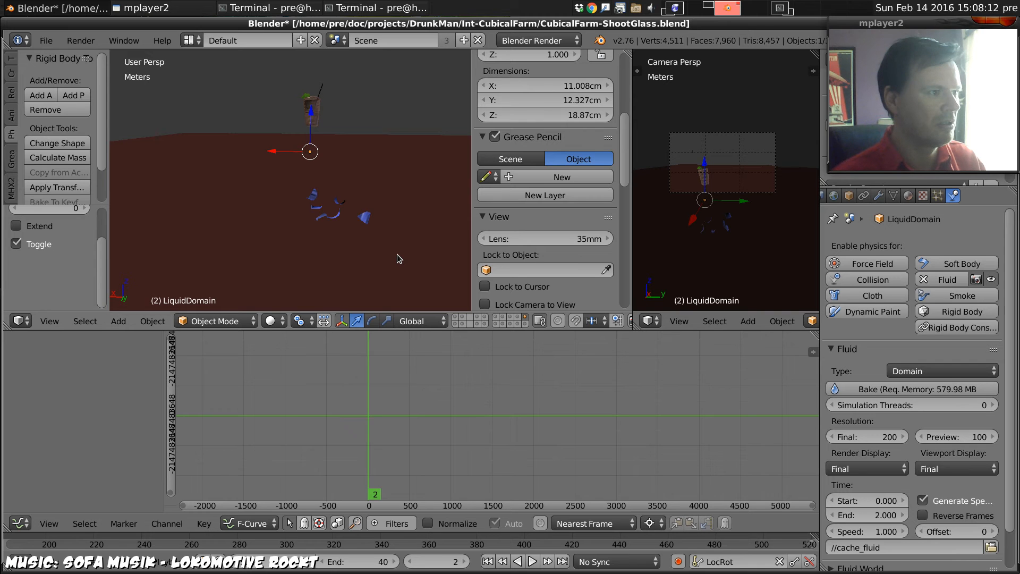
key("Left")
key("Right")
key("Left")
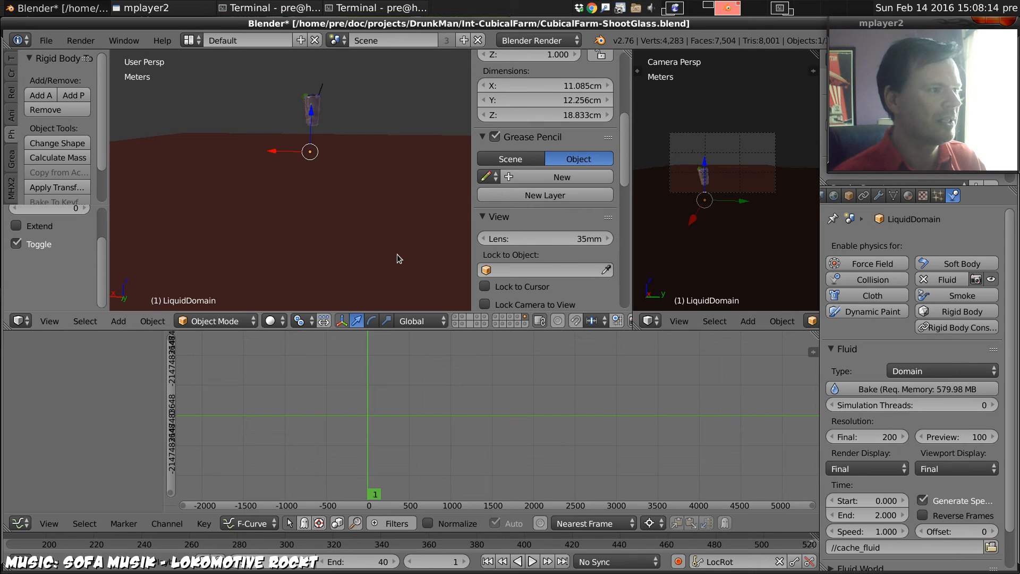
key("Right")
key("Left")
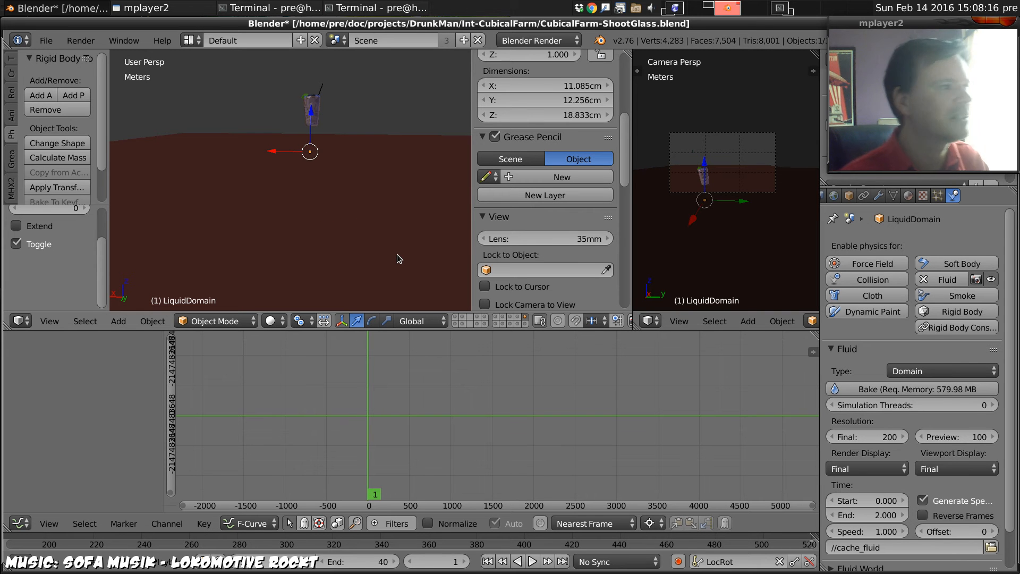
- Examine the glass up close from above, switching between frames 1 and 2 and ending on frame 2
middle_click_drag(299, 171, 321, 176)
key("Right")
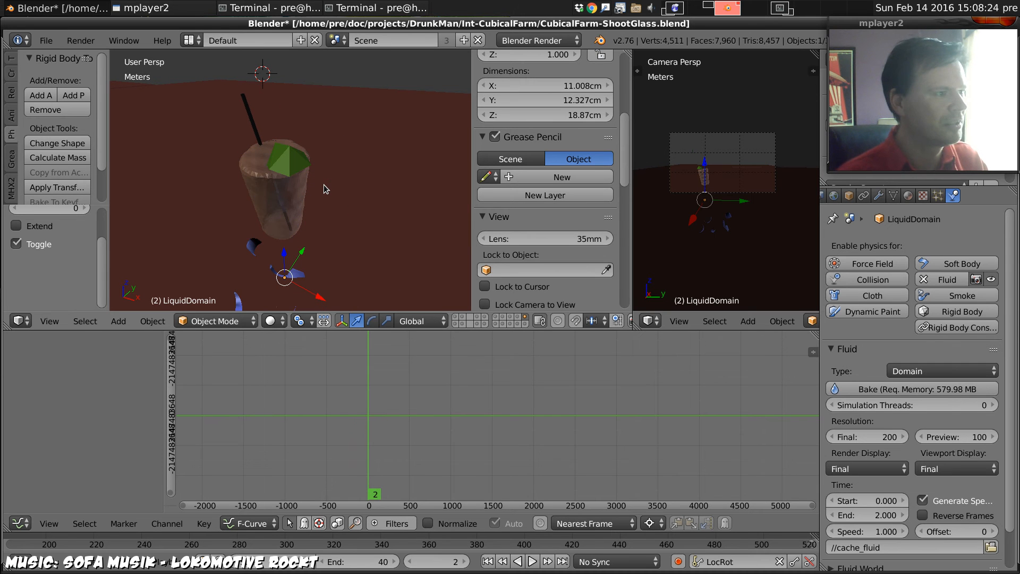
key("Left")
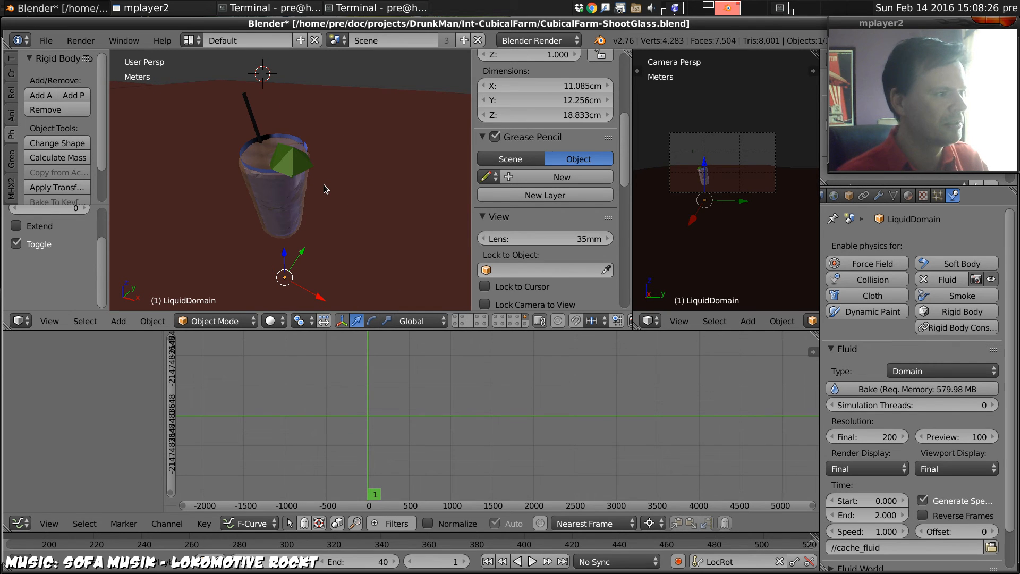
key("Right")
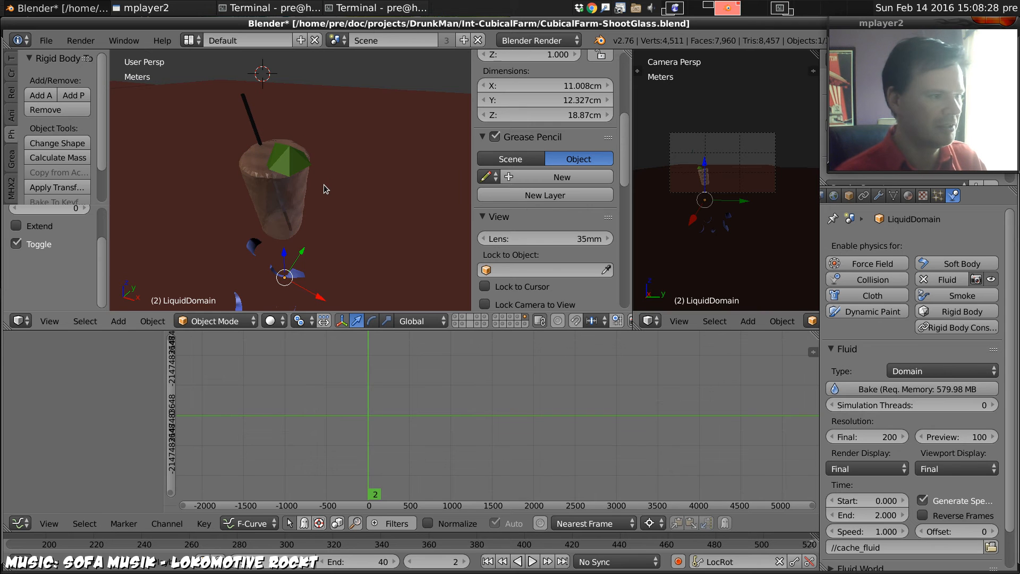
- Play the simulation viewed from low to the side, stop at frame 25, and jump between the first and last frames, ending on frame 1
scroll(327, 181, "down", 4)
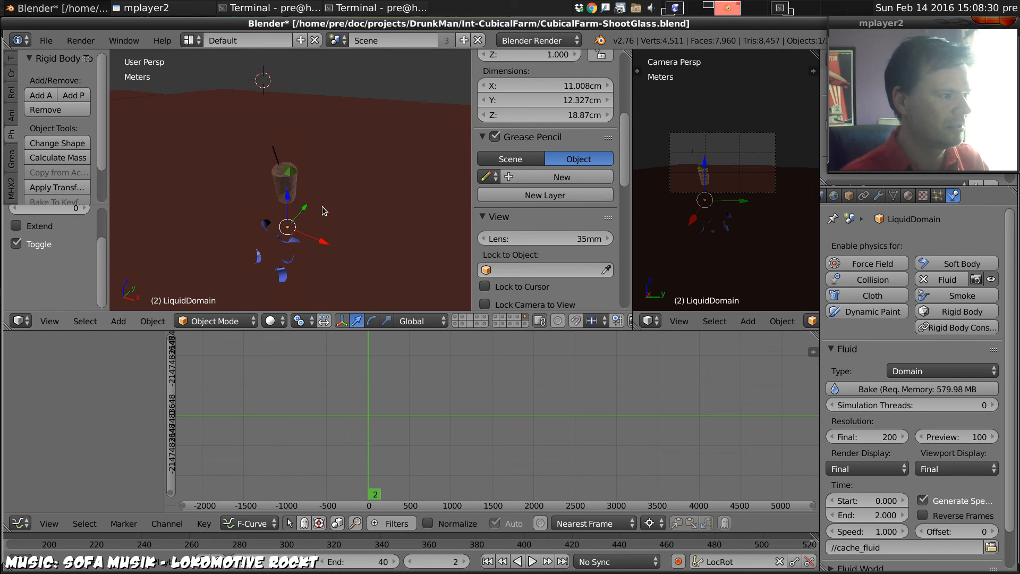
mouse_move(326, 207)
middle_mouse_down()
mouse_move(328, 178)
mouse_move(323, 212)
mouse_move(324, 203)
middle_mouse_up()
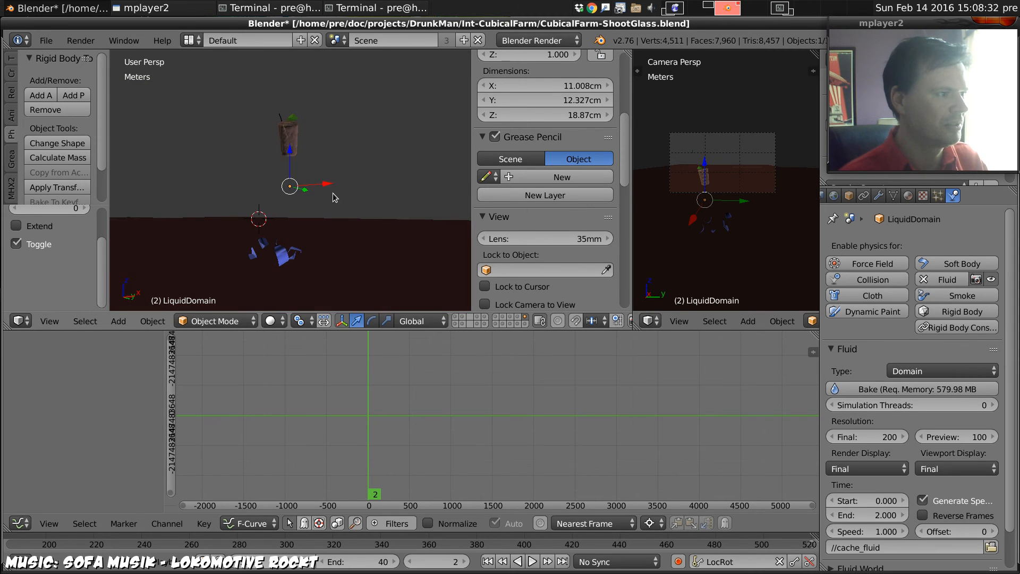
key("alt+a")
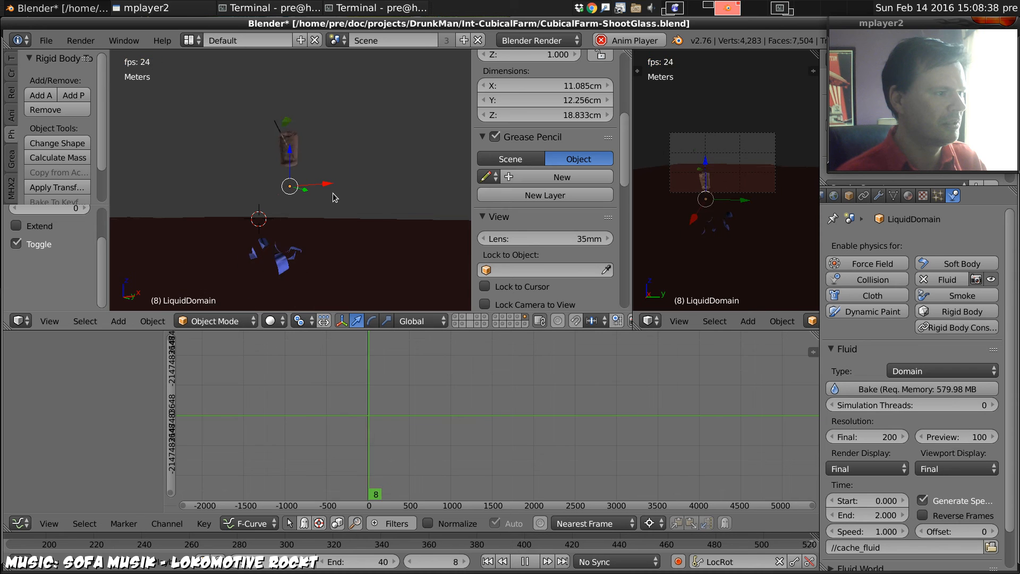
key("alt+a")
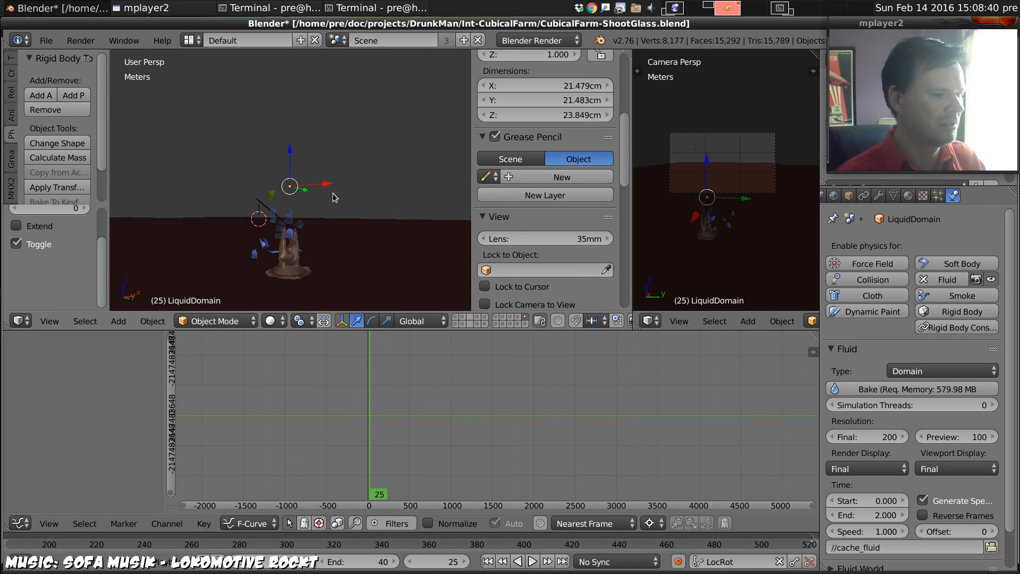
key("shift+Left")
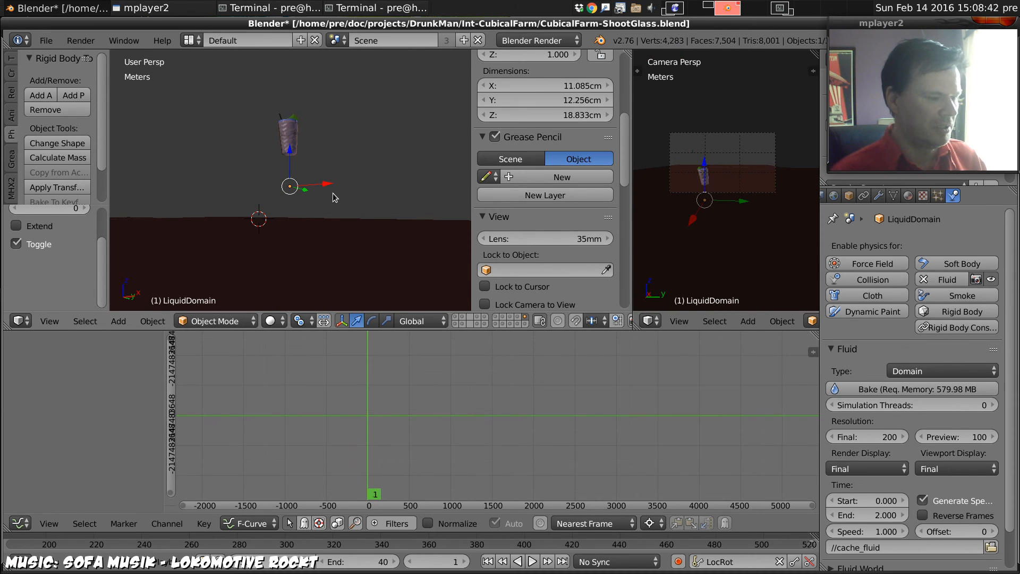
key("shift+Right")
key("shift+Left")
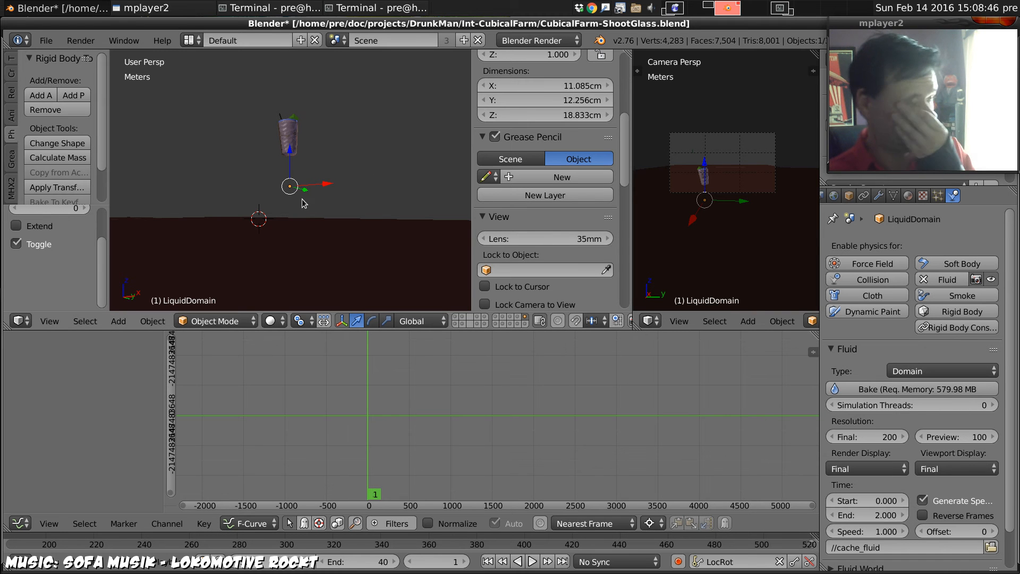
- Select CubicalFarmFloor and replay the simulation from several viewing angles, stopping at frame 28
right_click(346, 260)
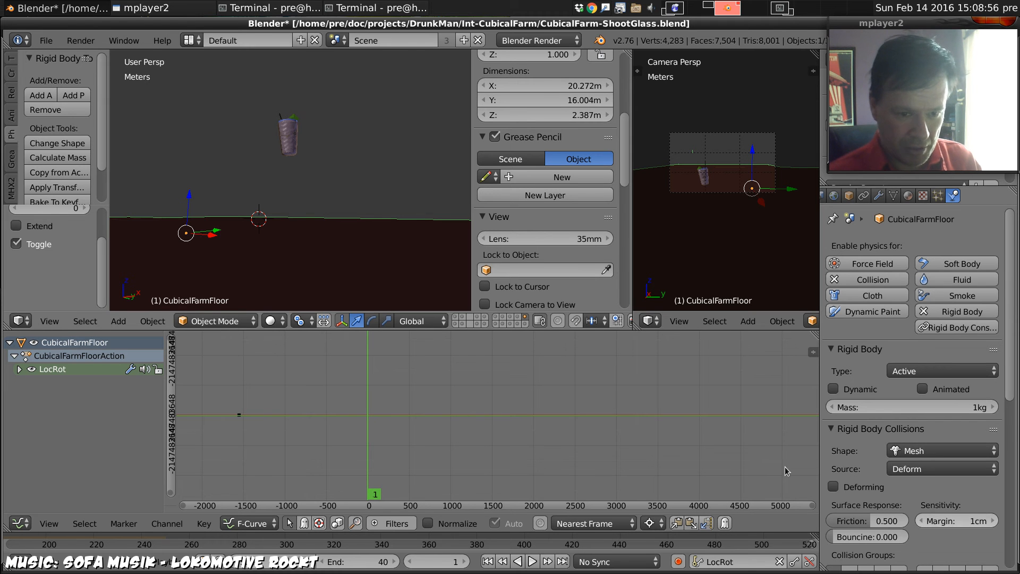
key("alt+a")
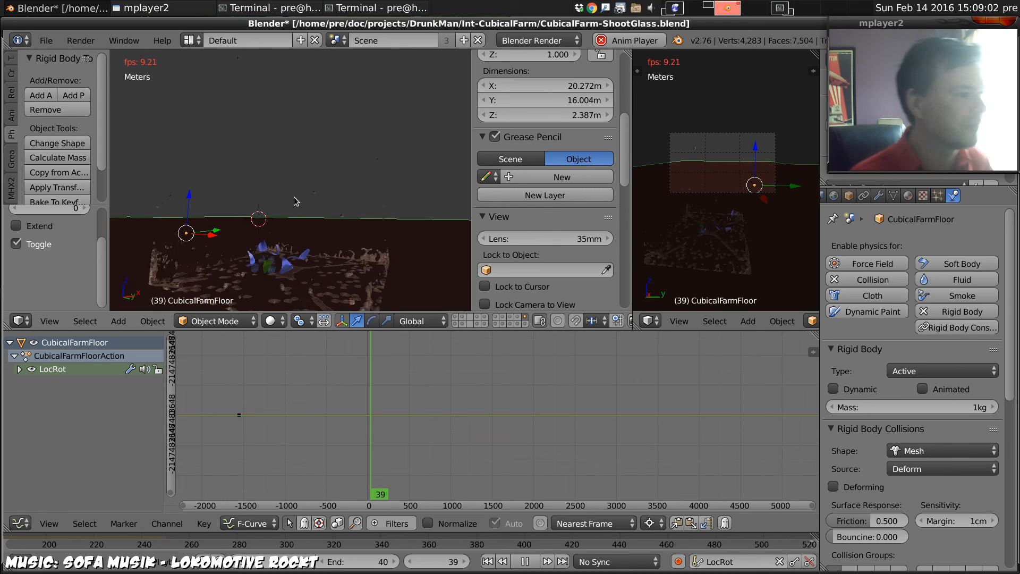
middle_click_drag(279, 218, 360, 256)
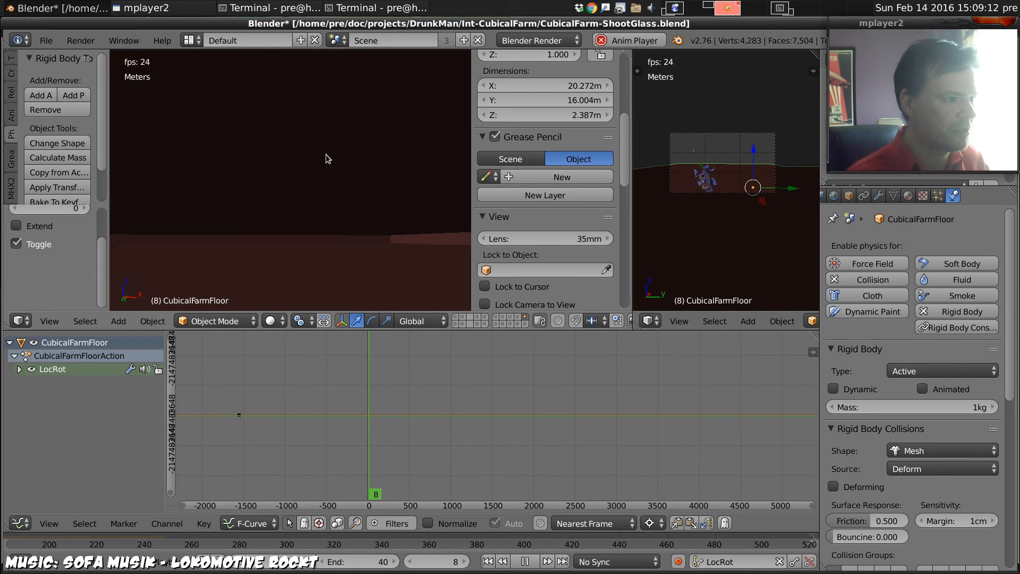
middle_click_drag(330, 160, 336, 193)
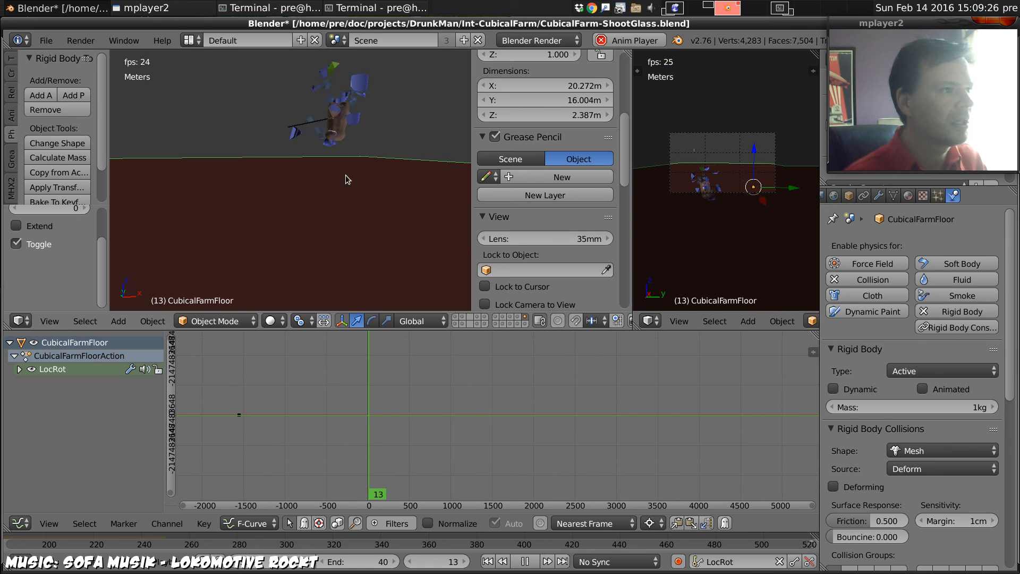
key("alt+a")
middle_click_drag(346, 174, 314, 196)
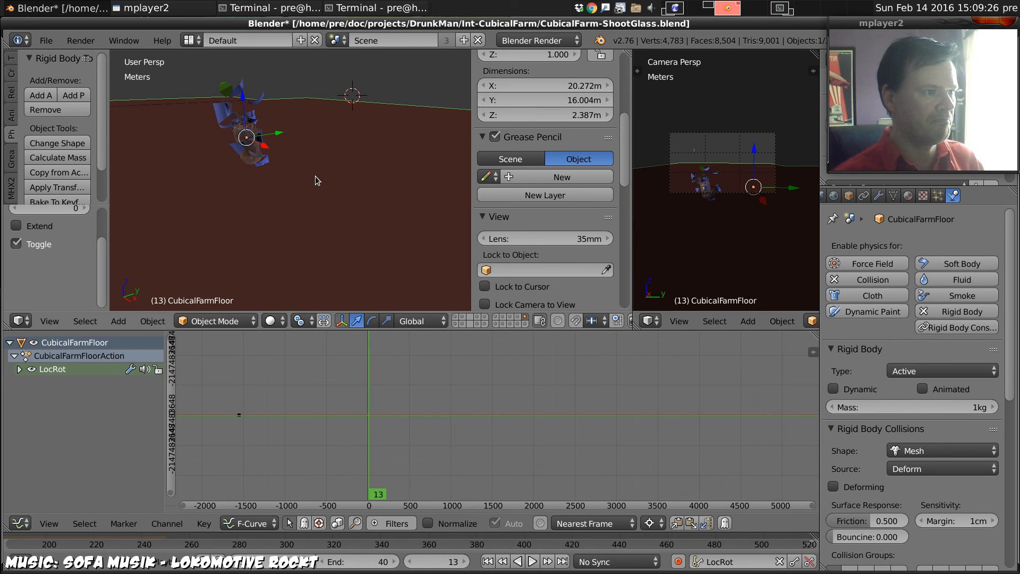
key("alt+a")
middle_click_drag(318, 158, 350, 175)
key("alt+a")
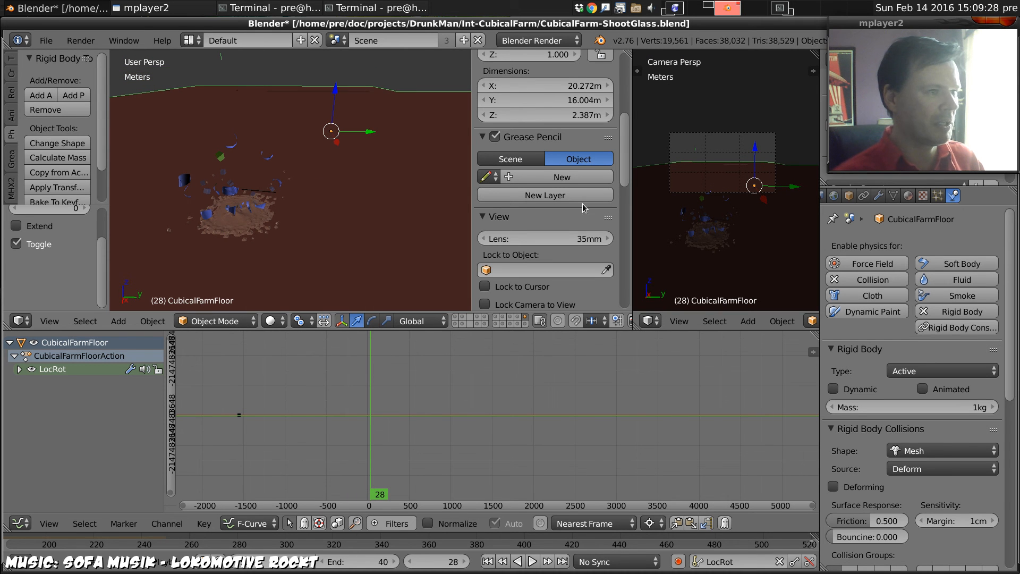
- Also display the layer with the camera and lights, select Camera, and play the animation from frame 1 to frame 40, returning to frame 1
left_click(525, 324, "shift")
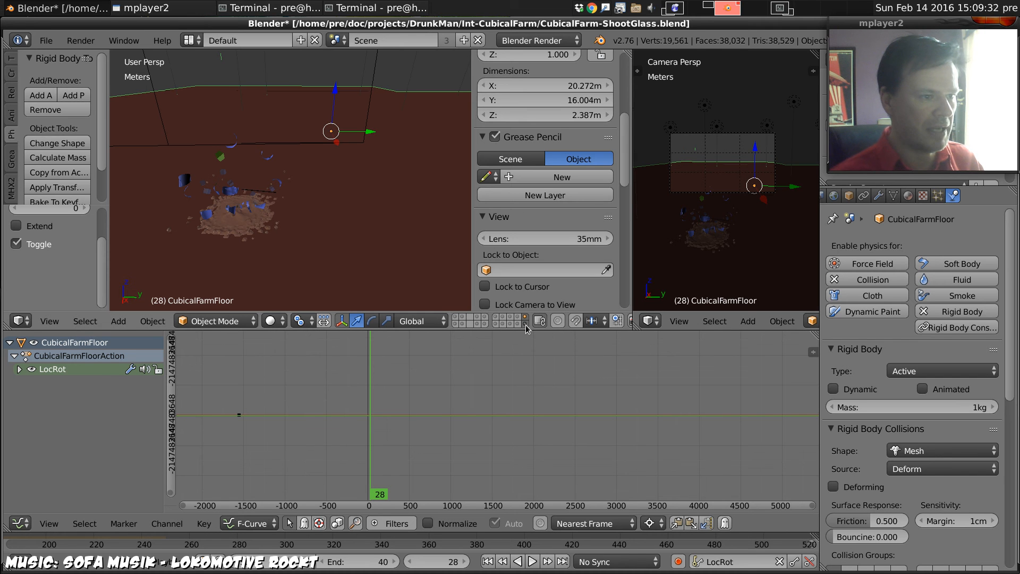
right_click(695, 136)
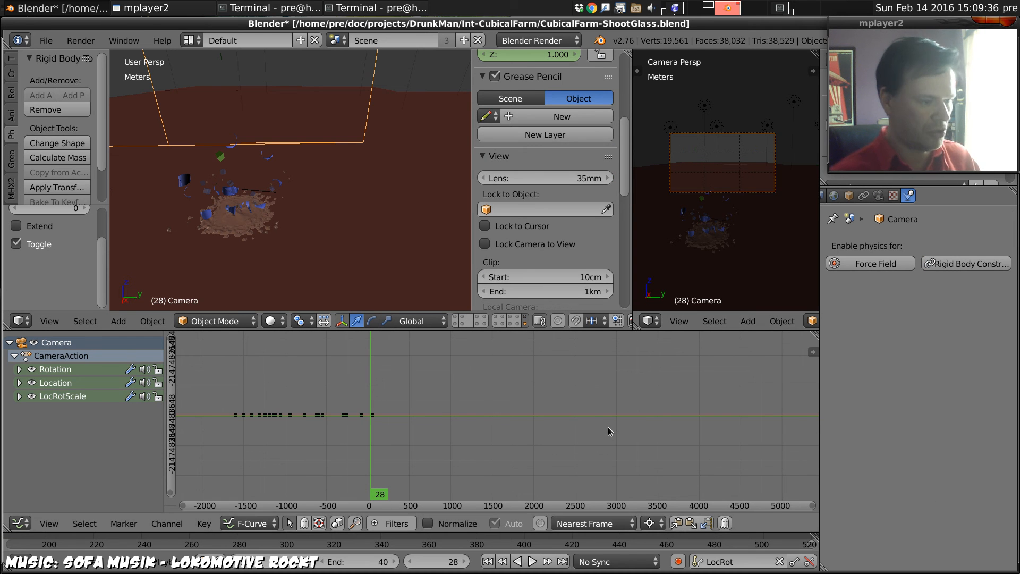
key("shift+Left")
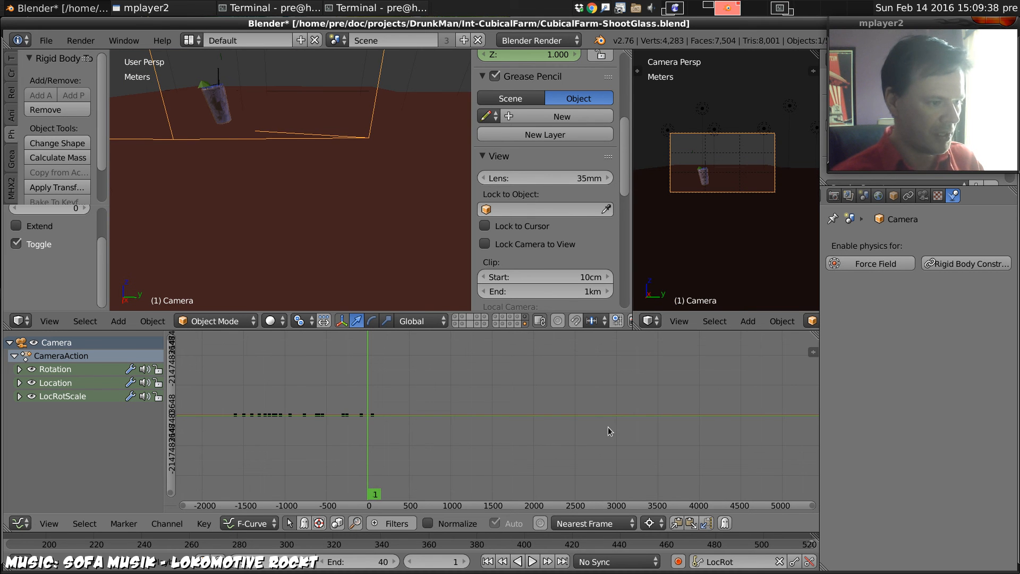
key("alt+a")
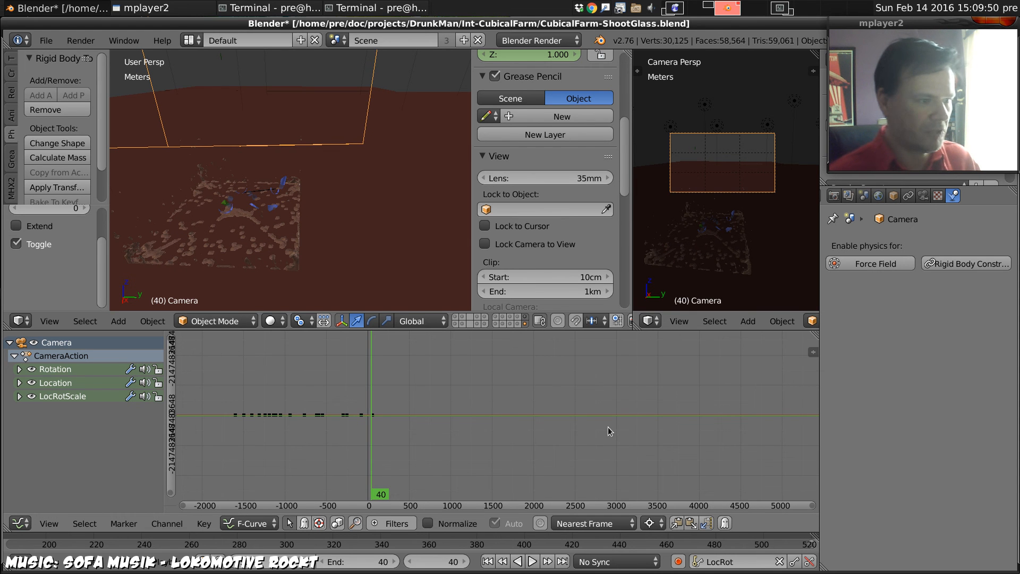
key("Escape")
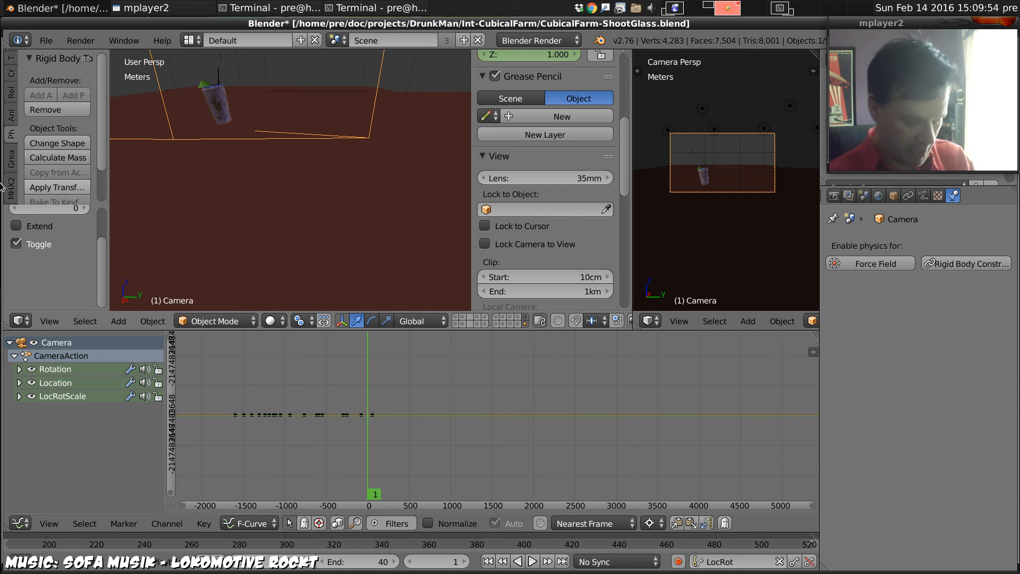
- Insert LocRot keyframes for Camera at frames 1 and 2
key("i")
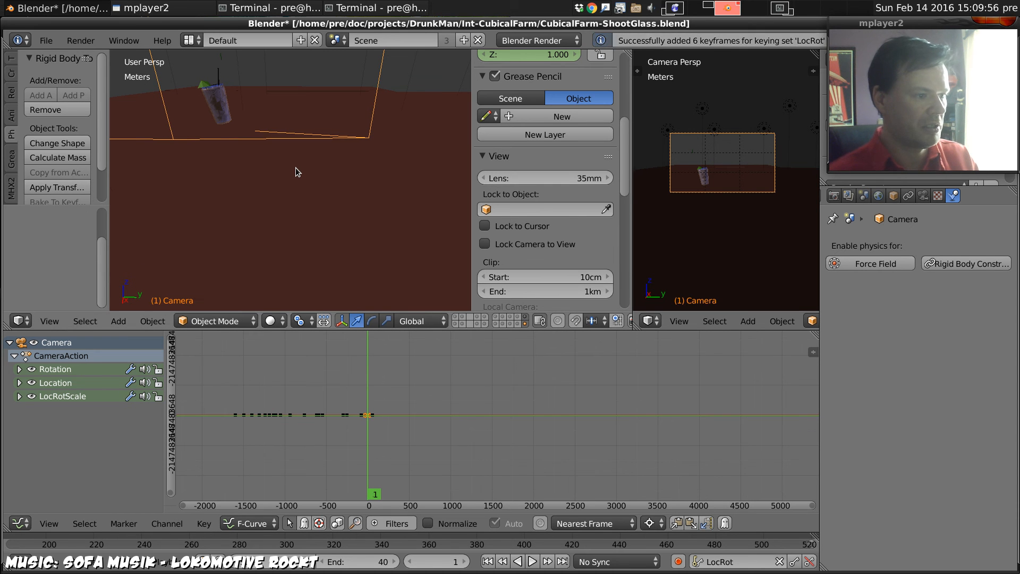
key("Right")
key("i")
- At frame 55, try rotating Camera about -20° around its local X axis and play the animation
key("Up")
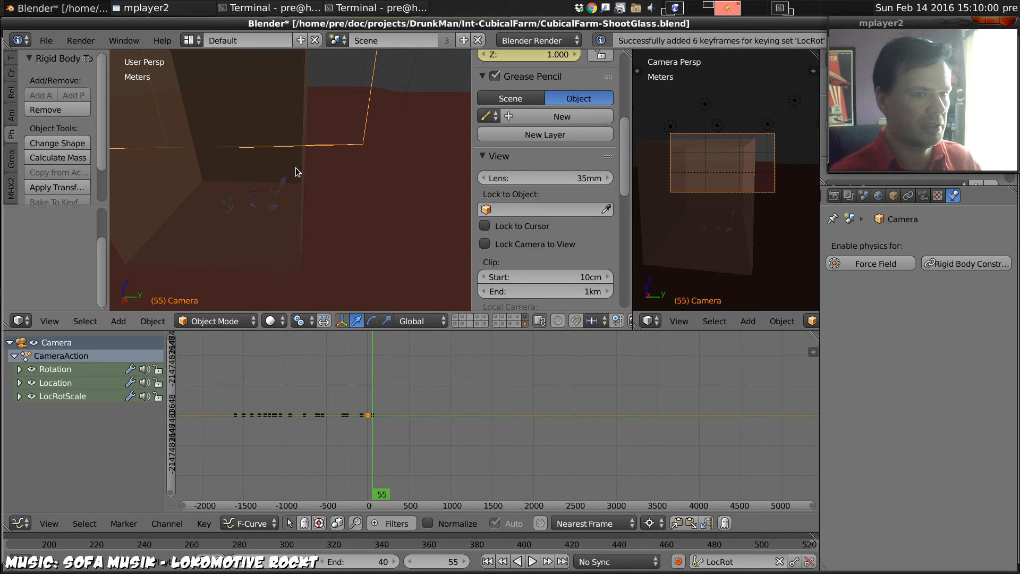
key("r")
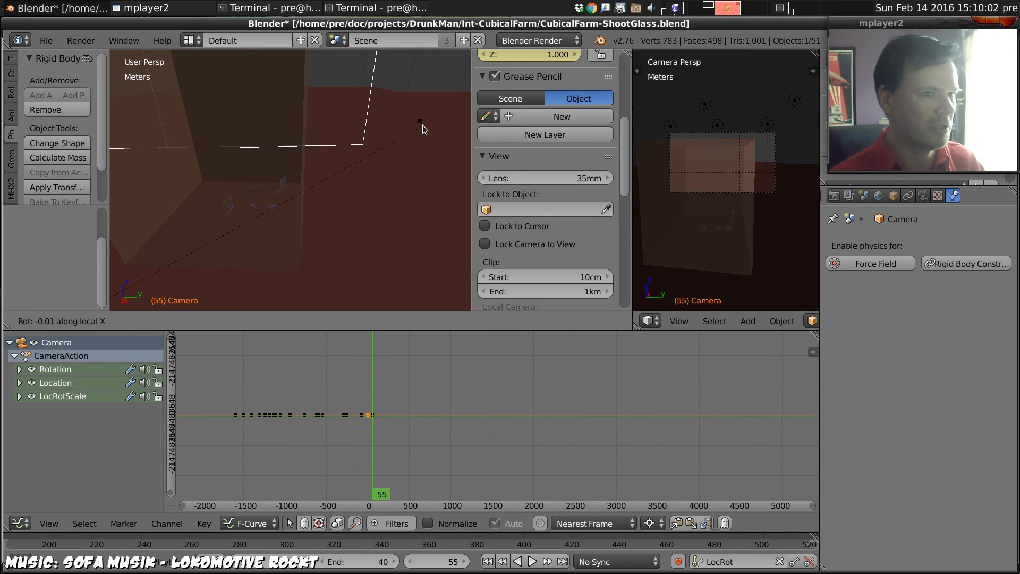
key("x")
key("x")
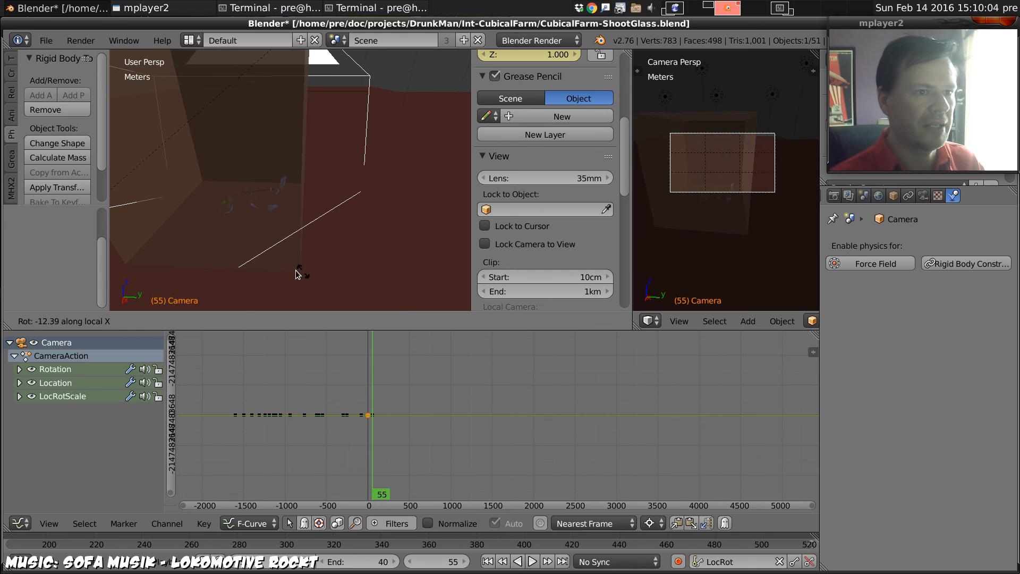
left_click(206, 243)
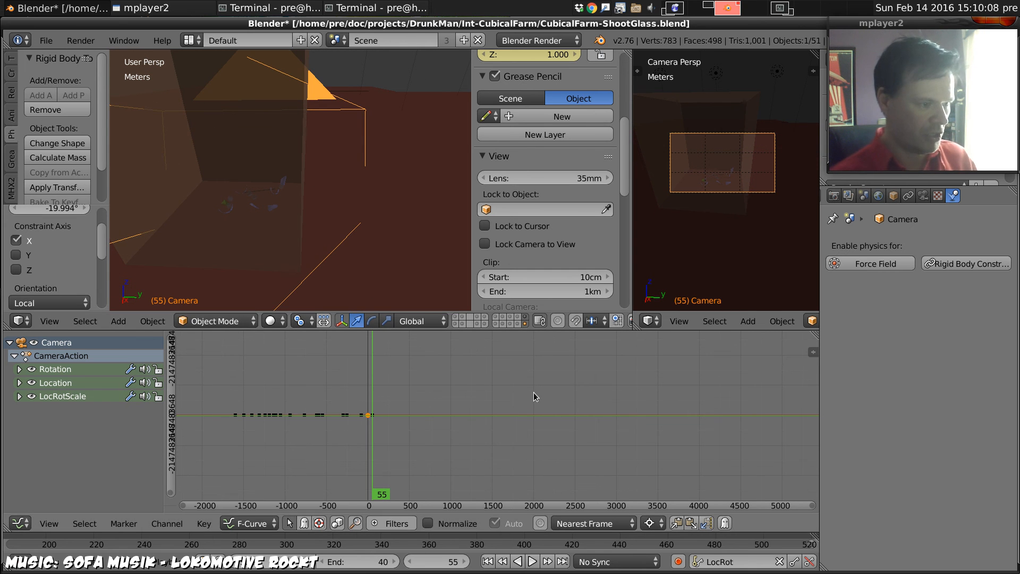
key("alt+a")
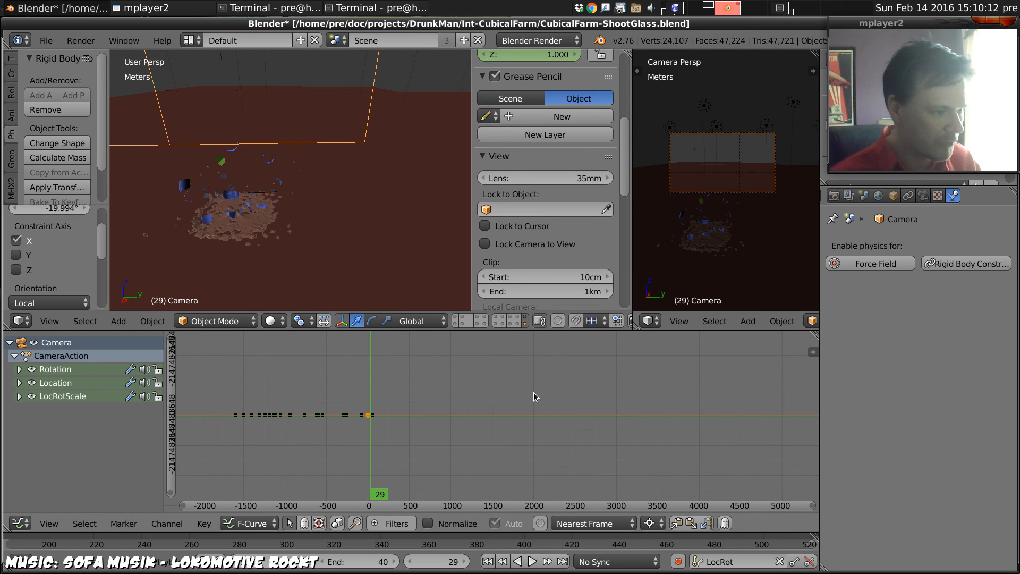
key("Escape")
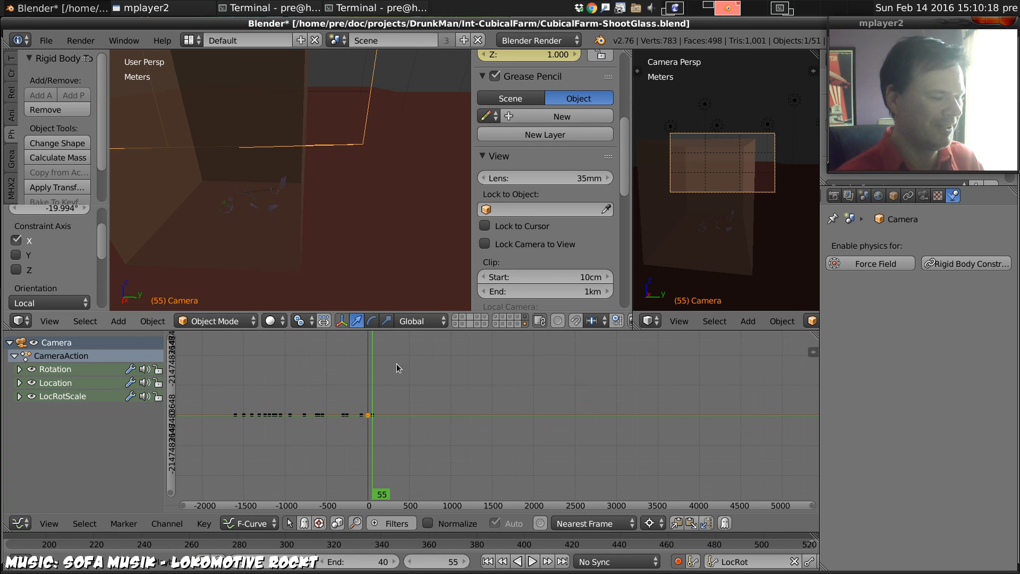
- Play from frame 2 to frame 40 and, with auto keying on, rotate Camera -23.34° around its local X axis
scroll(394, 367, "up", 11)
middle_click_drag(282, 405, 535, 402)
scroll(540, 400, "up", 4)
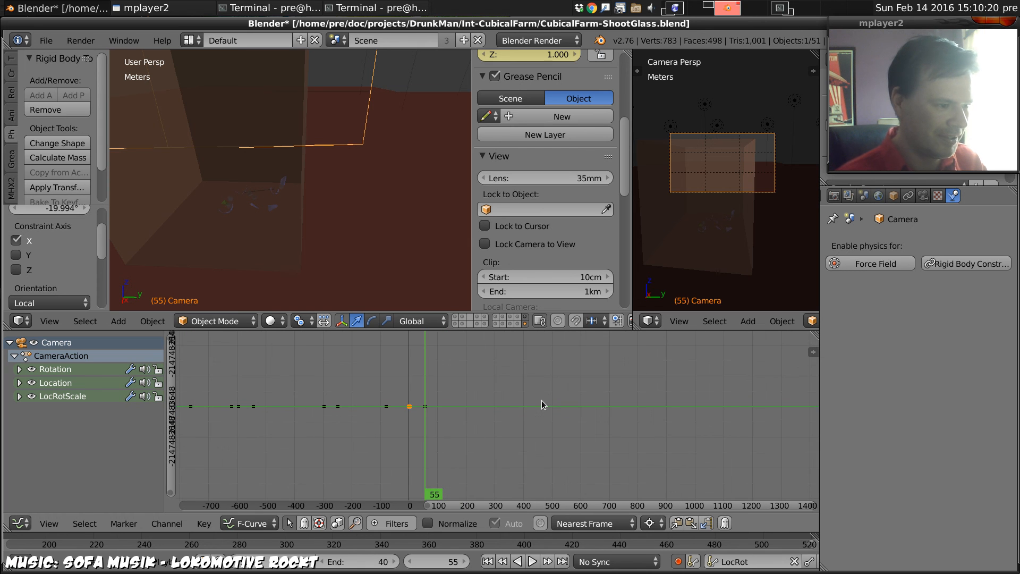
key("shift+Left")
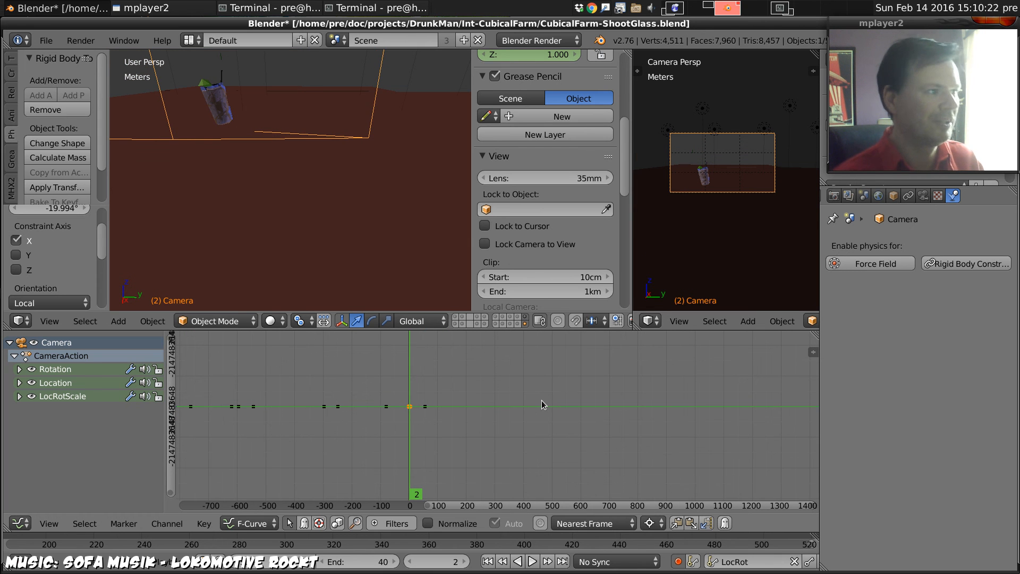
key("alt+a")
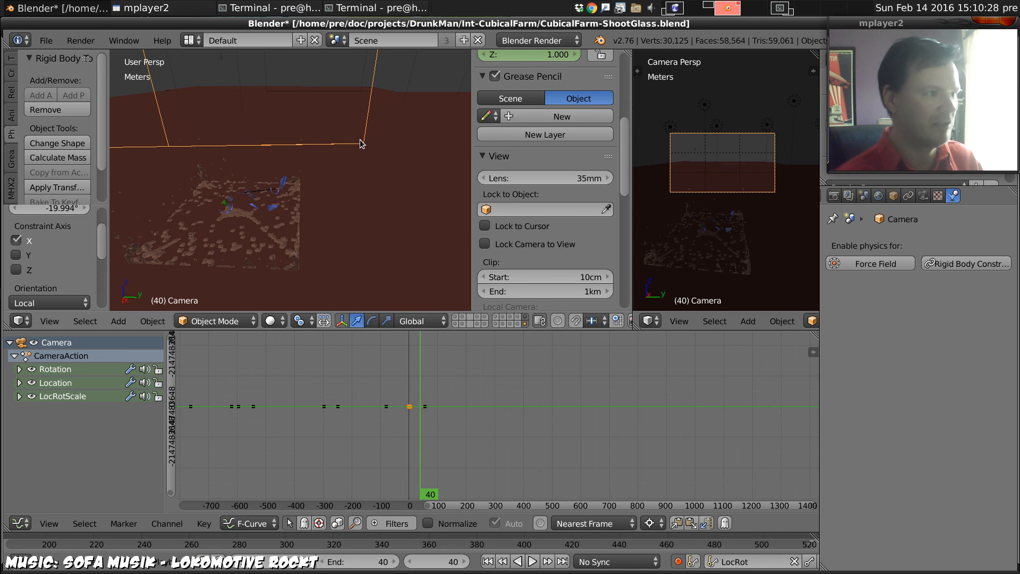
key("r")
key("x")
key("x")
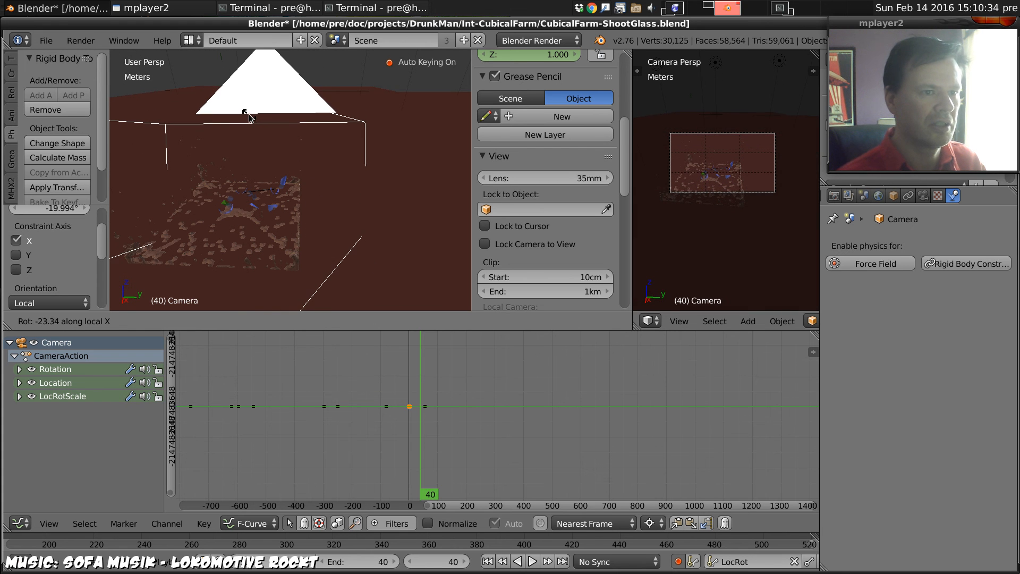
left_click(248, 115)
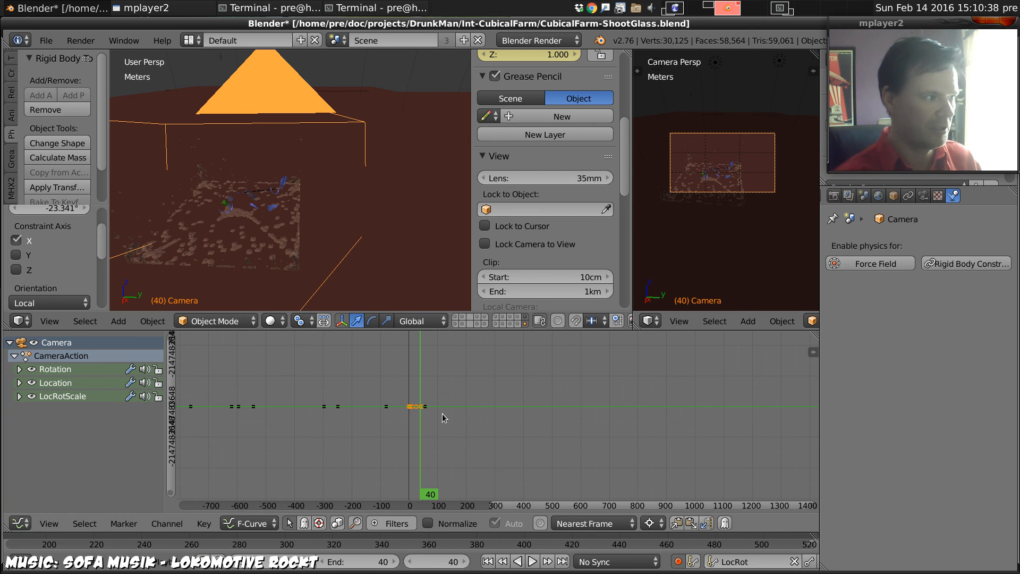
- At frame 55, rotate Camera -25.03° around its local X axis with auto keying on
key("Up")
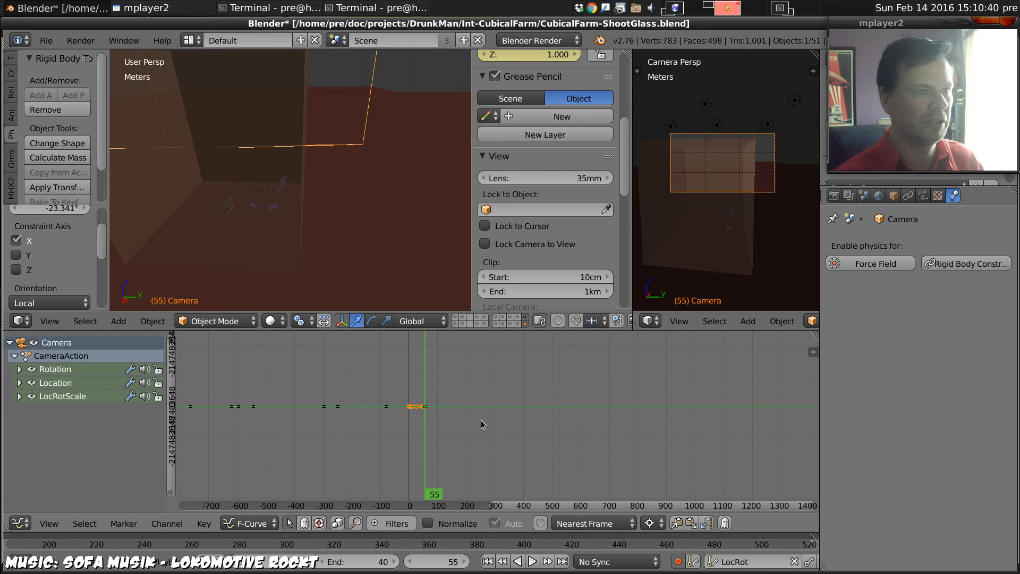
key("r")
key("x")
key("x")
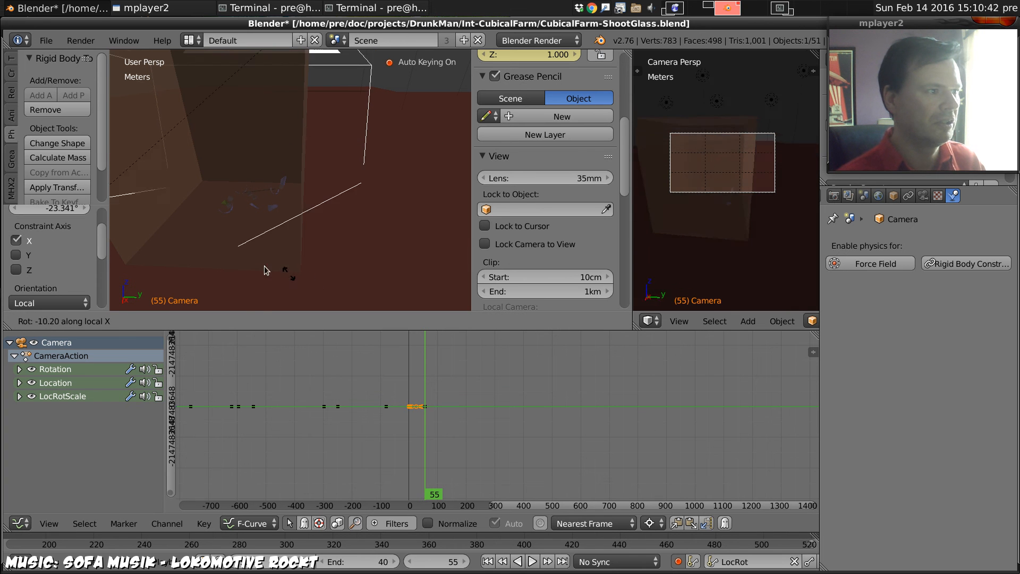
left_click(451, 234)
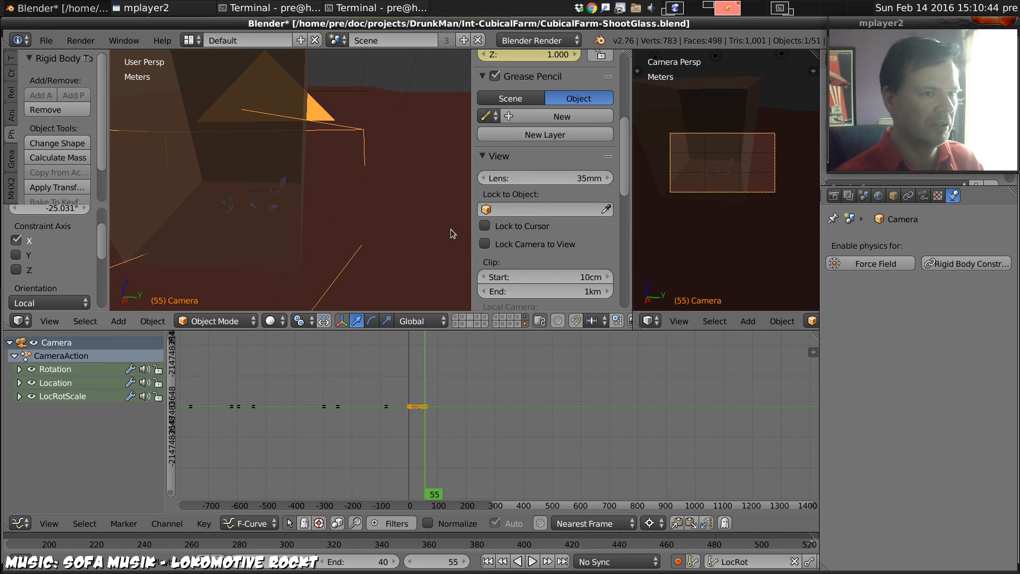
- Compare the Camera's keyframed poses at frames 2, 40 and 55, ending on frame 40
key("Down")
key("Down")
key("Up")
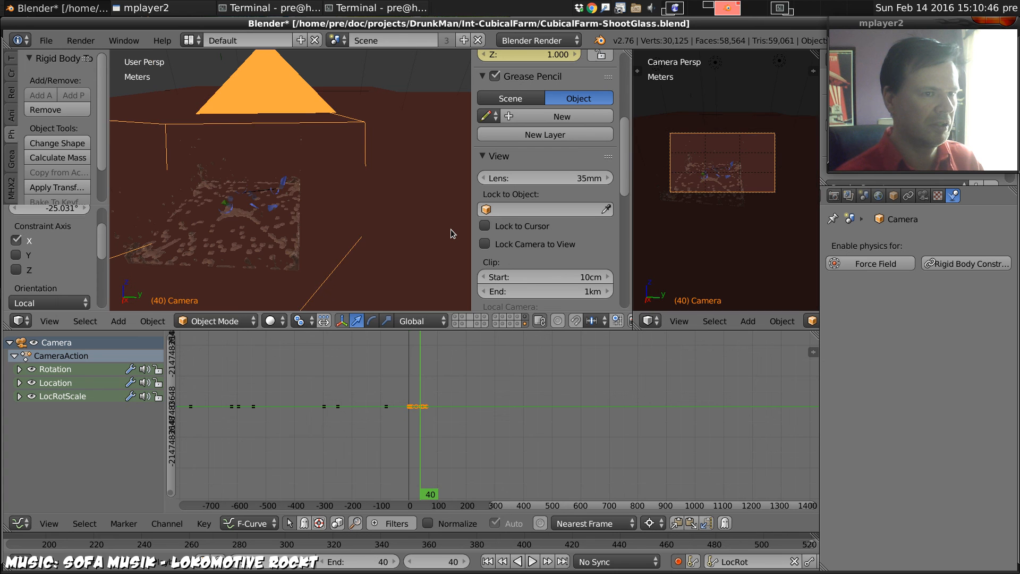
key("Up")
key("Down")
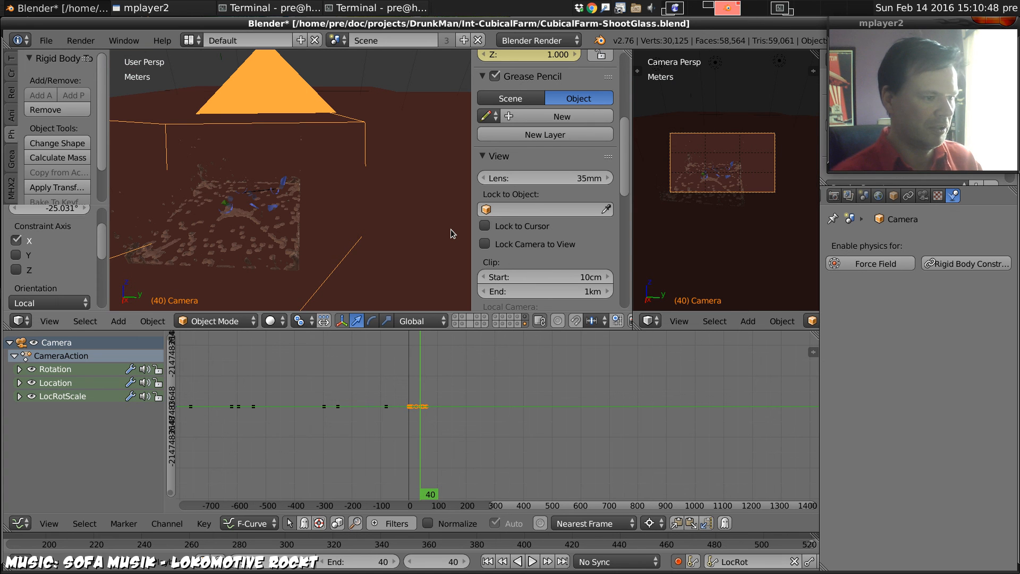
- Delete the Camera's keyframes at frame 55 in the graph, keeping those at frame 40
key("a")
key("b")
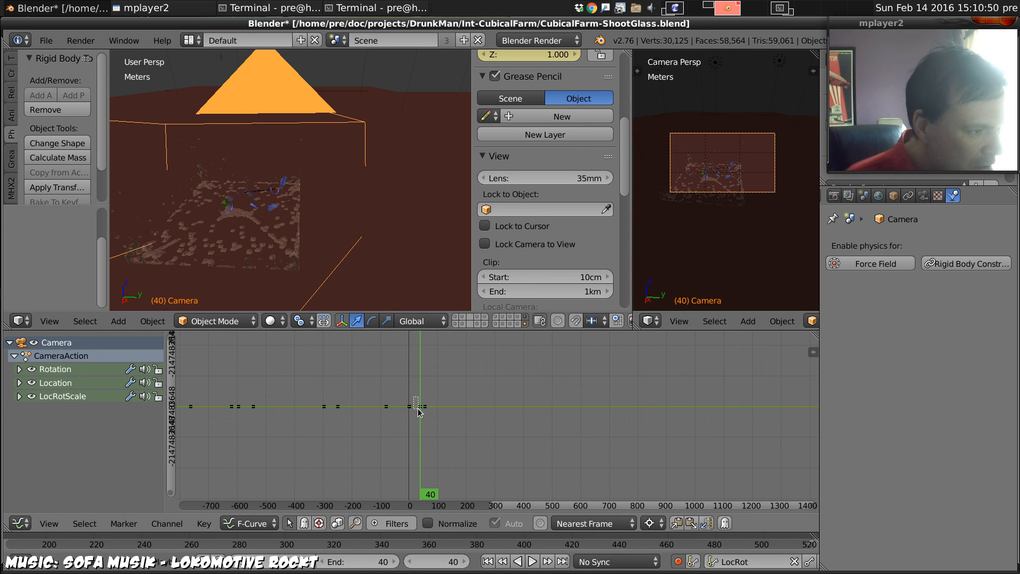
scroll(425, 418, "up", 15)
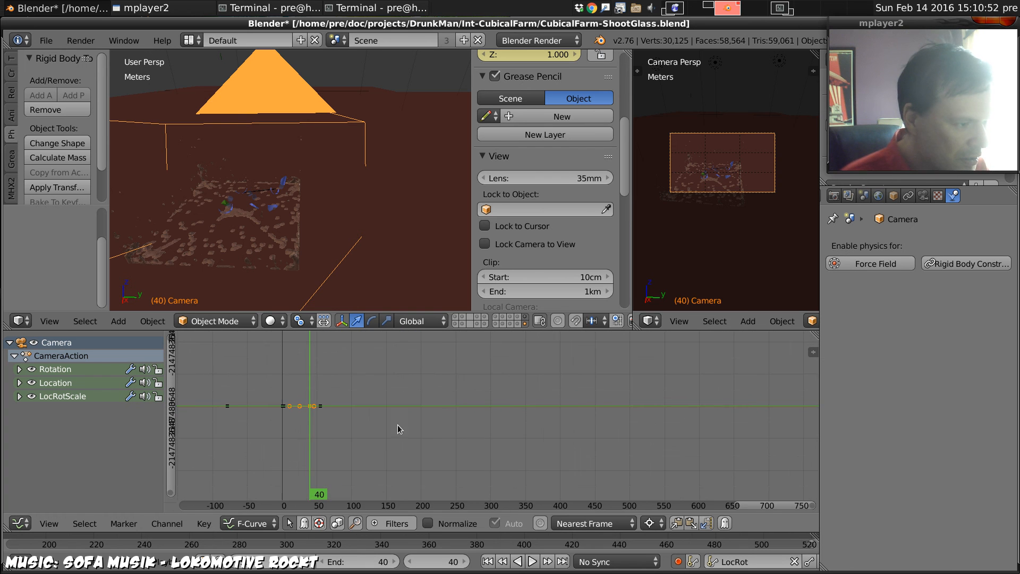
middle_click_drag(252, 409, 360, 415)
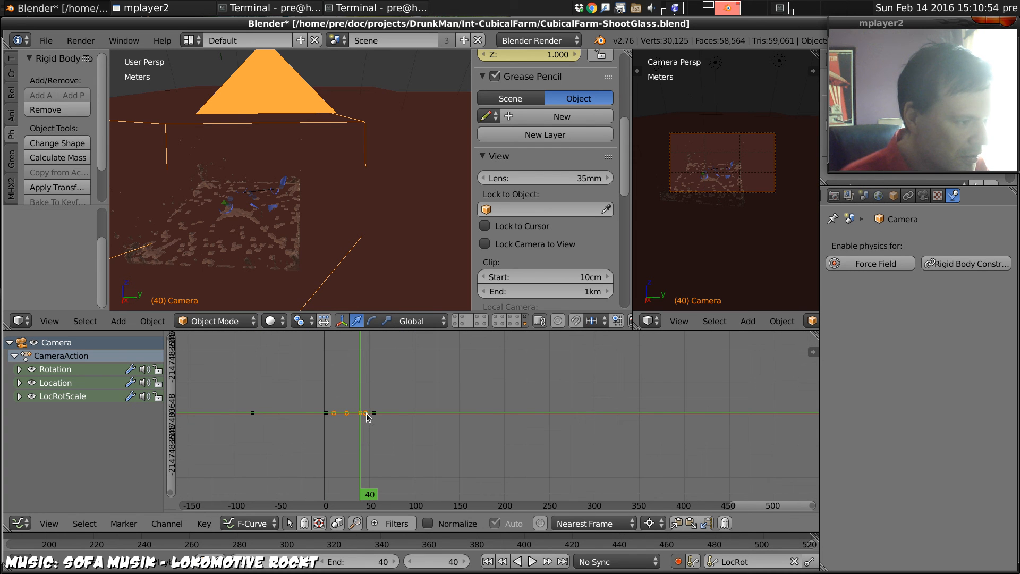
key("x")
left_click(435, 449)
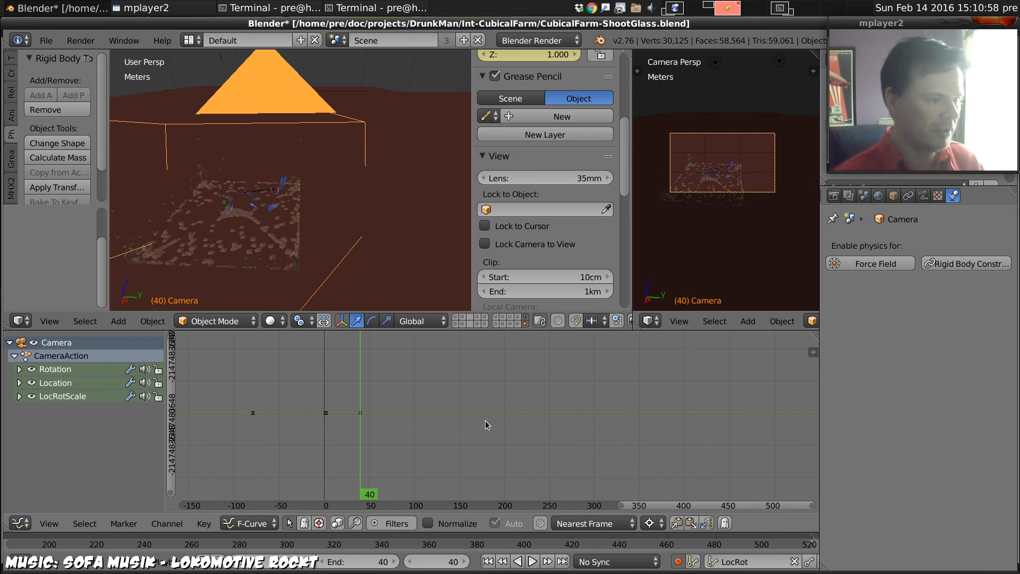
- Play the animation from the preceding Camera keyframe to review the downward tilt following the falling glass
key("Down")
key("alt+a")
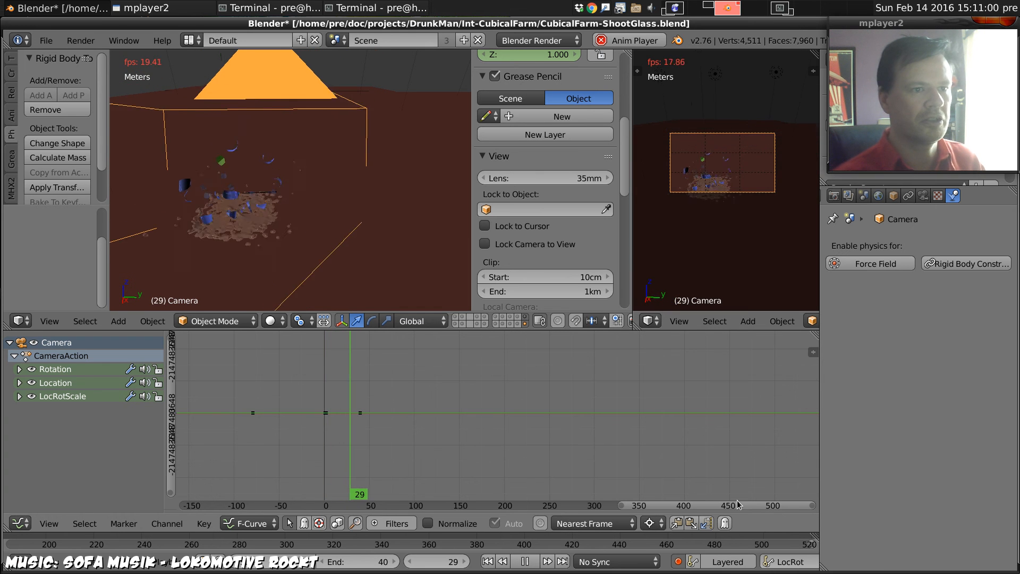